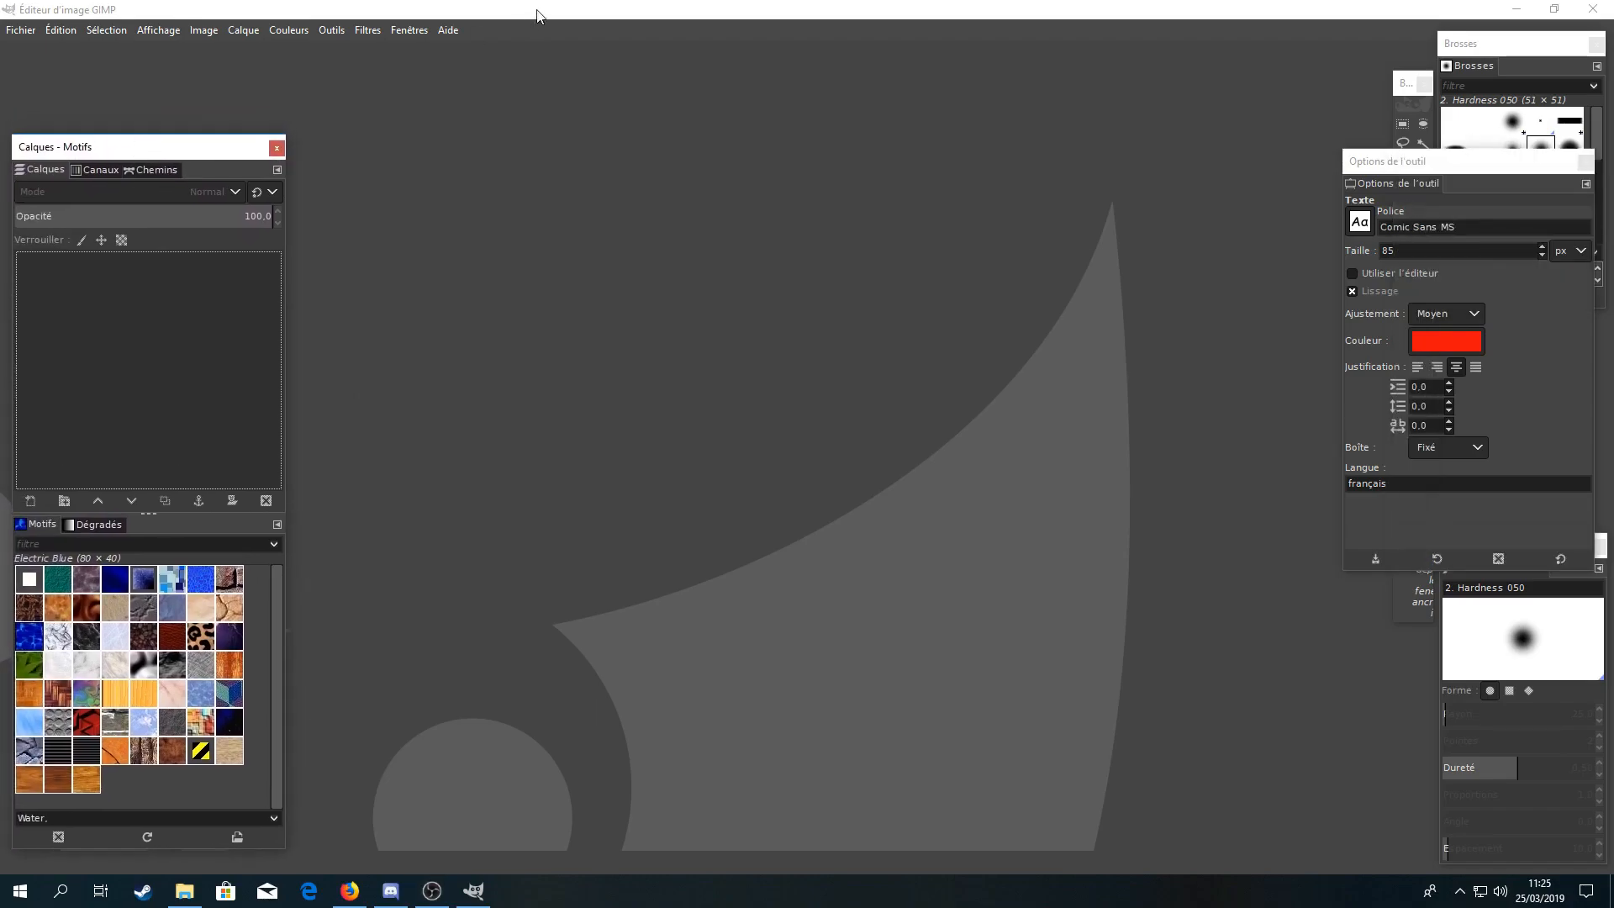
Create a new image of 1280 x 720 px.
mouse_move(594, 10)
mouse_down()
mouse_move(605, 53)
mouse_move(617, 8)
mouse_up()
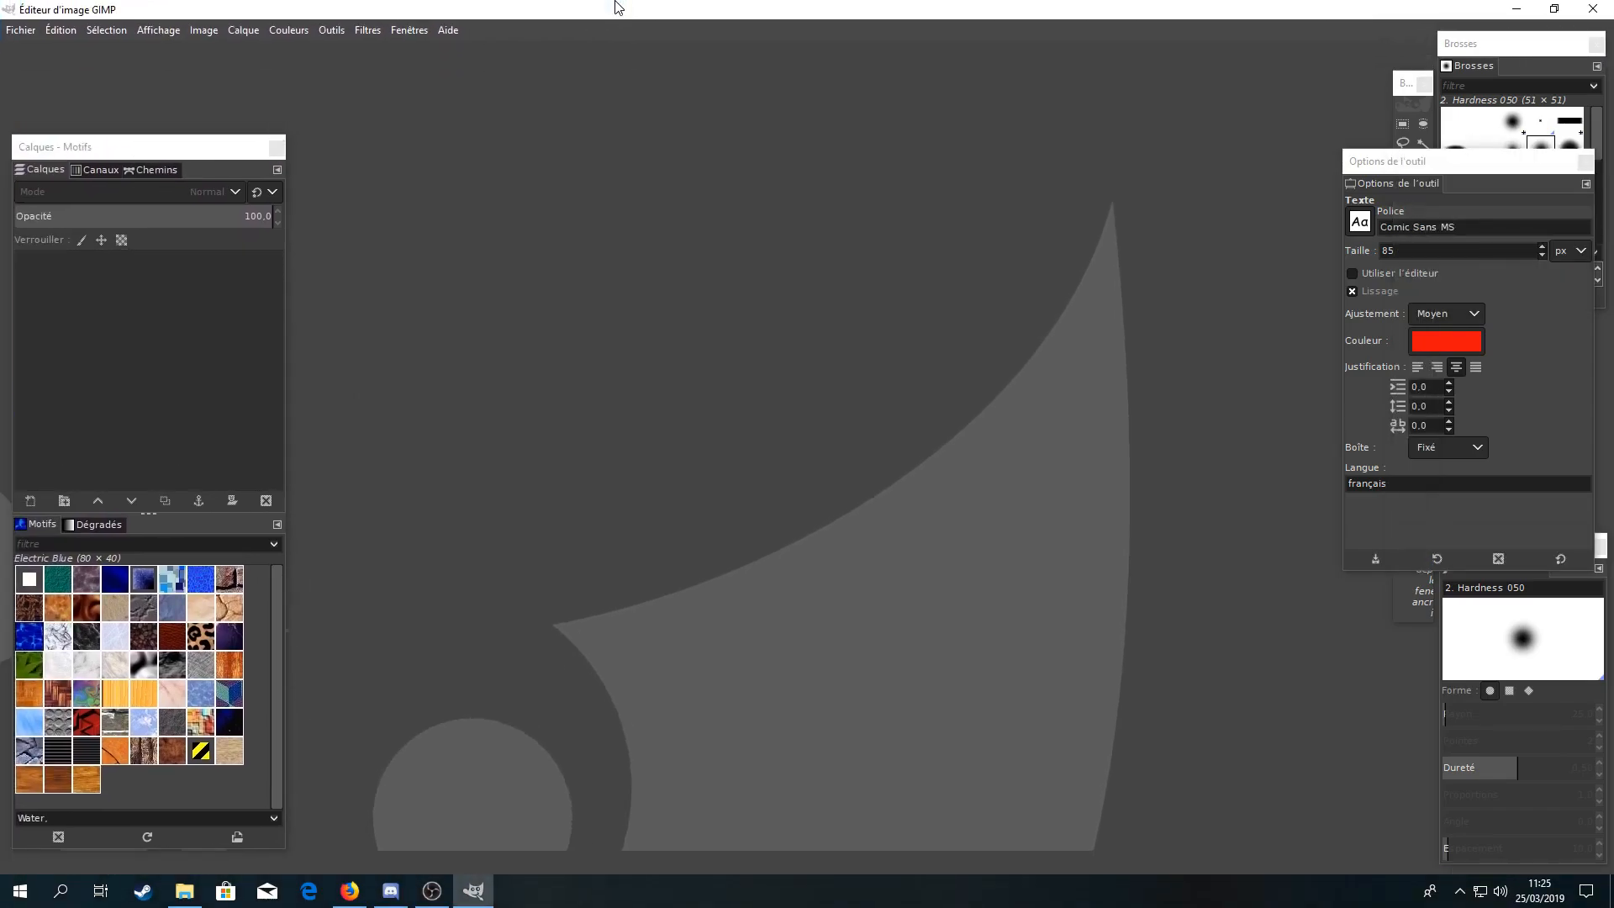
drag(222, 148, 205, 148)
click(22, 30)
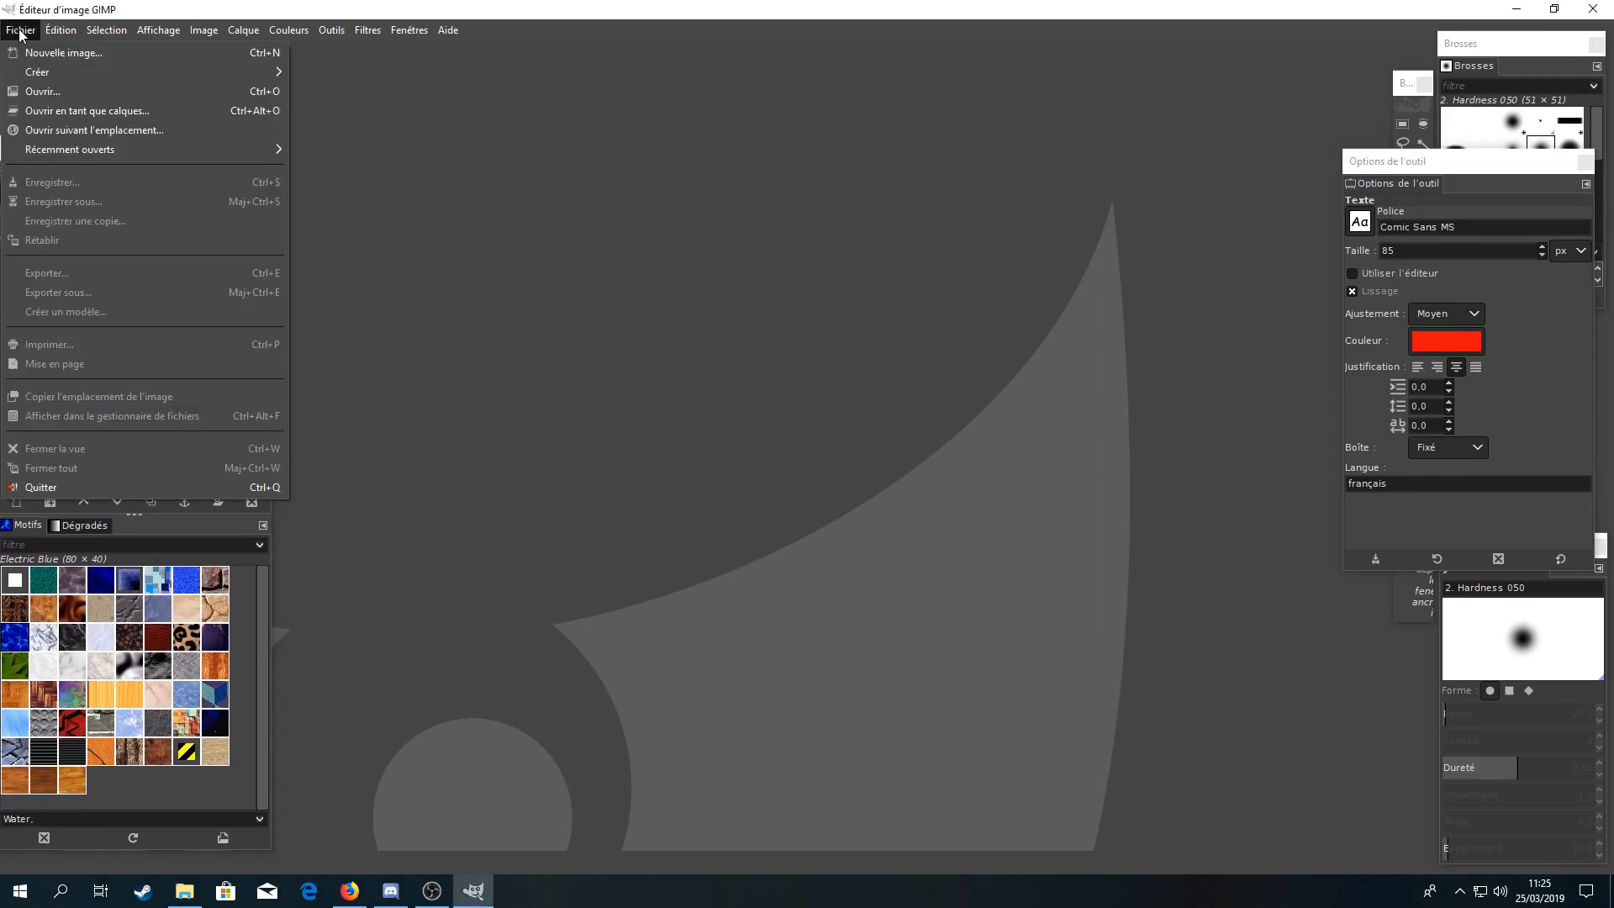
click(74, 57)
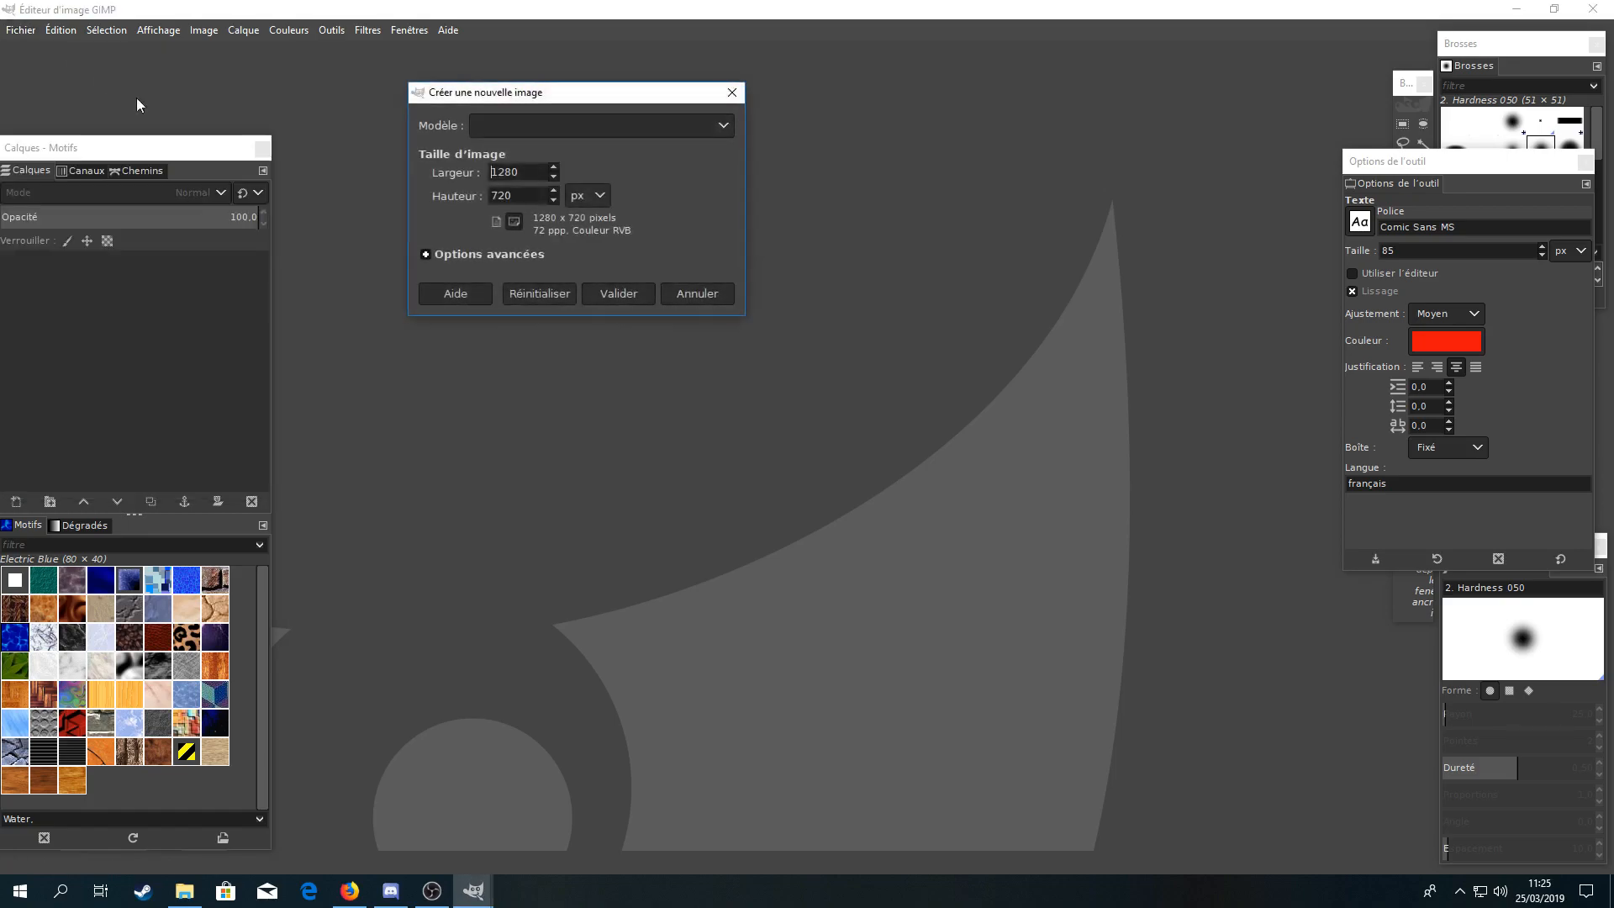
click(600, 294)
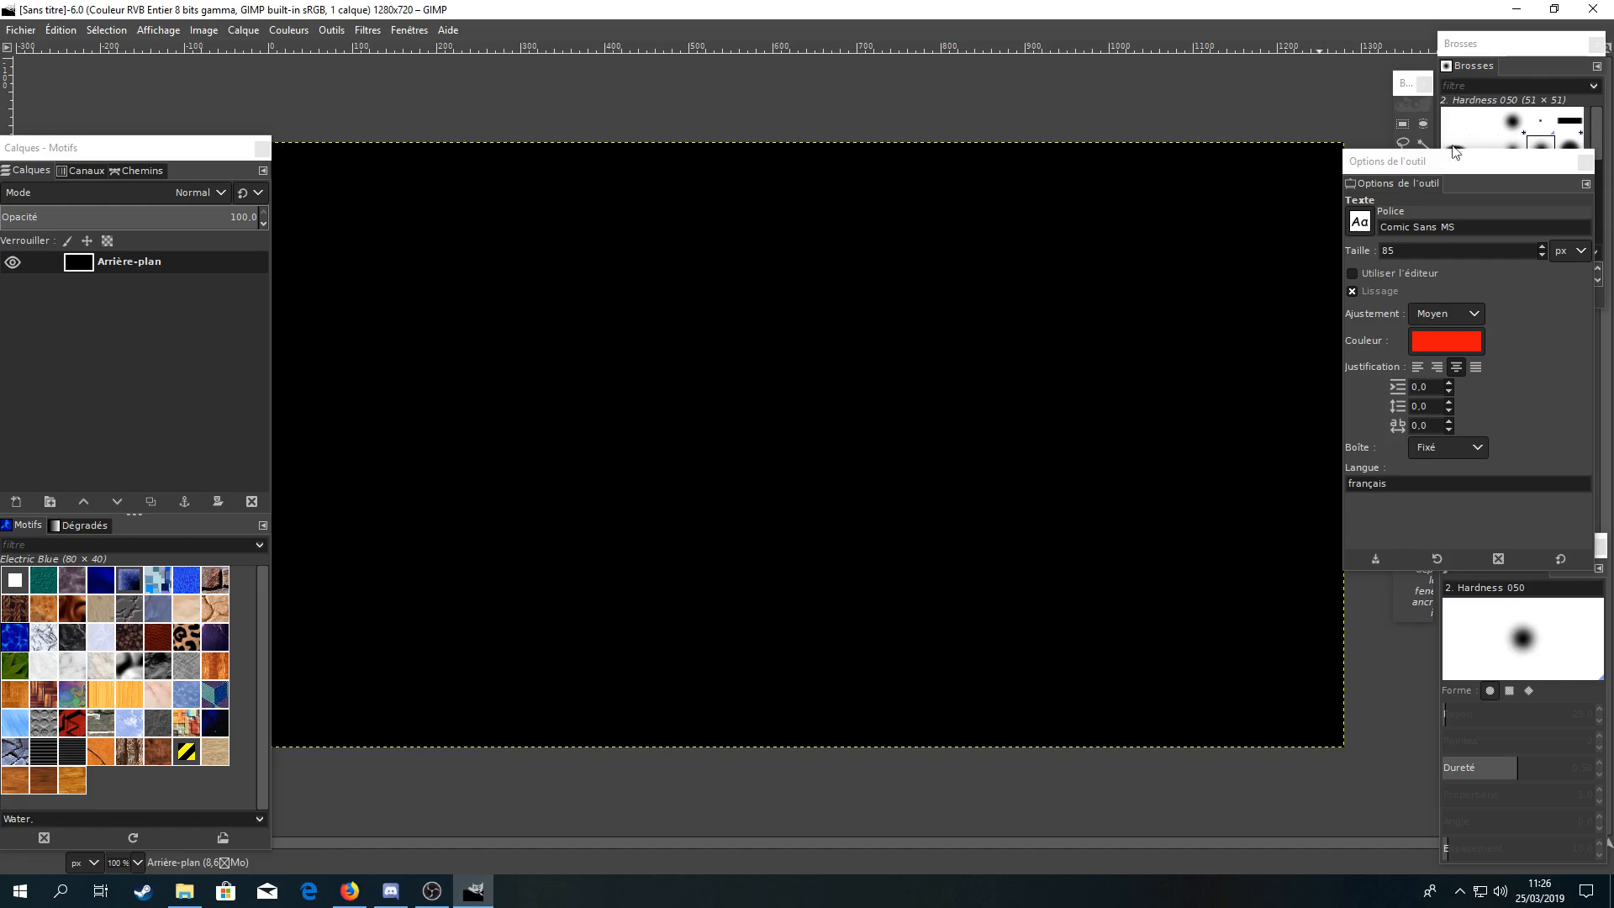
Close the tool options window, activate the Move tool and shift the layers window clear of the canvas.
click(1584, 162)
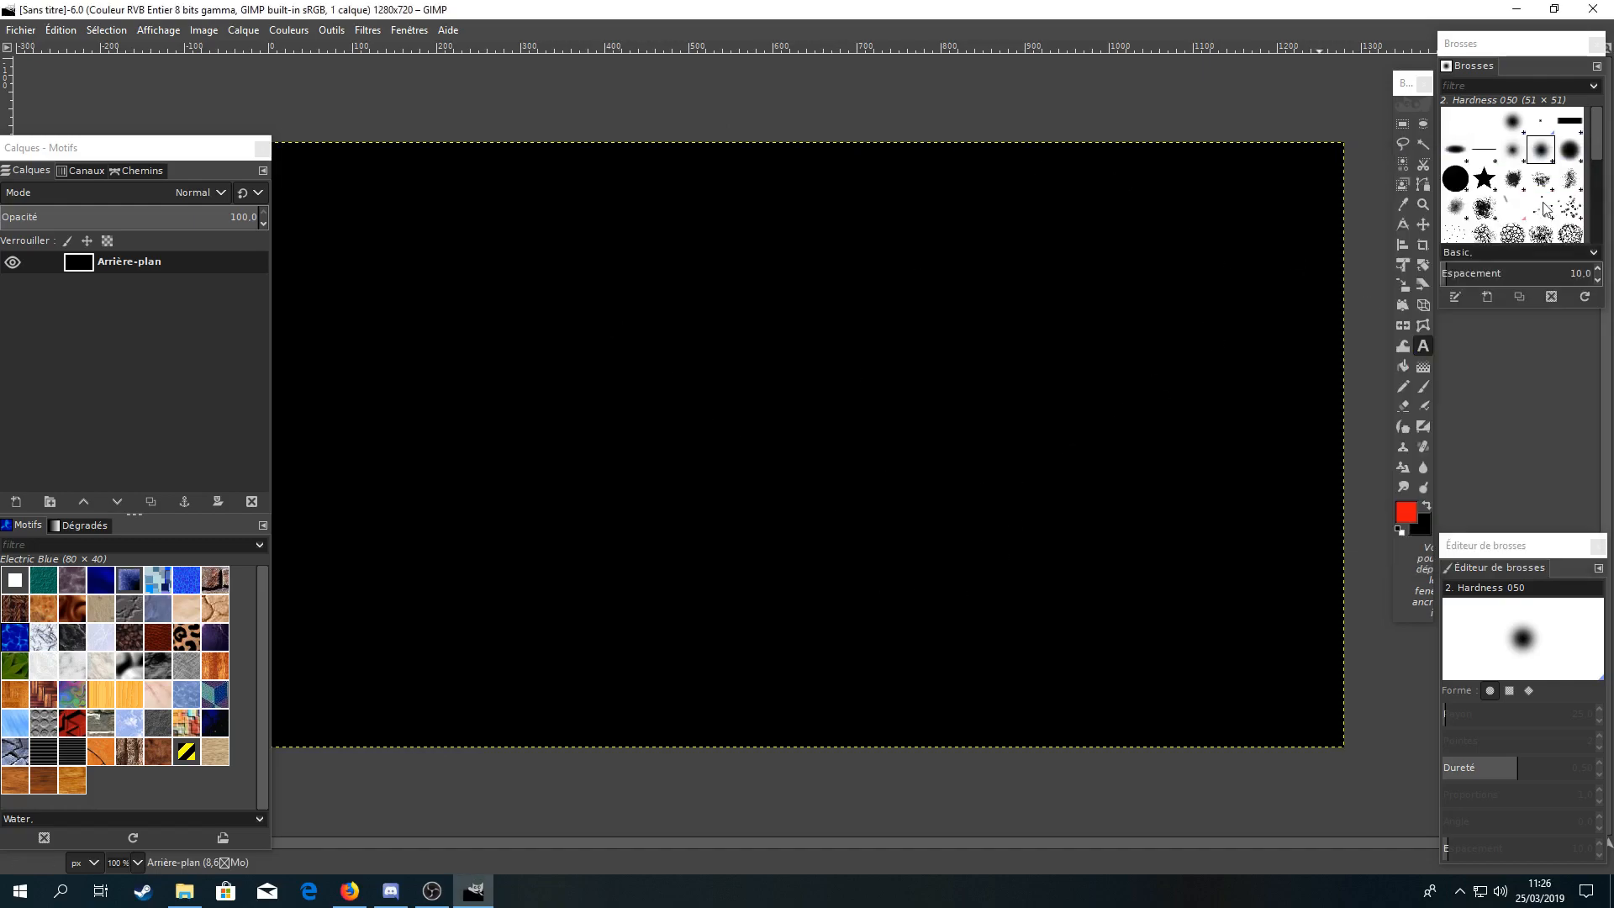
click(1422, 225)
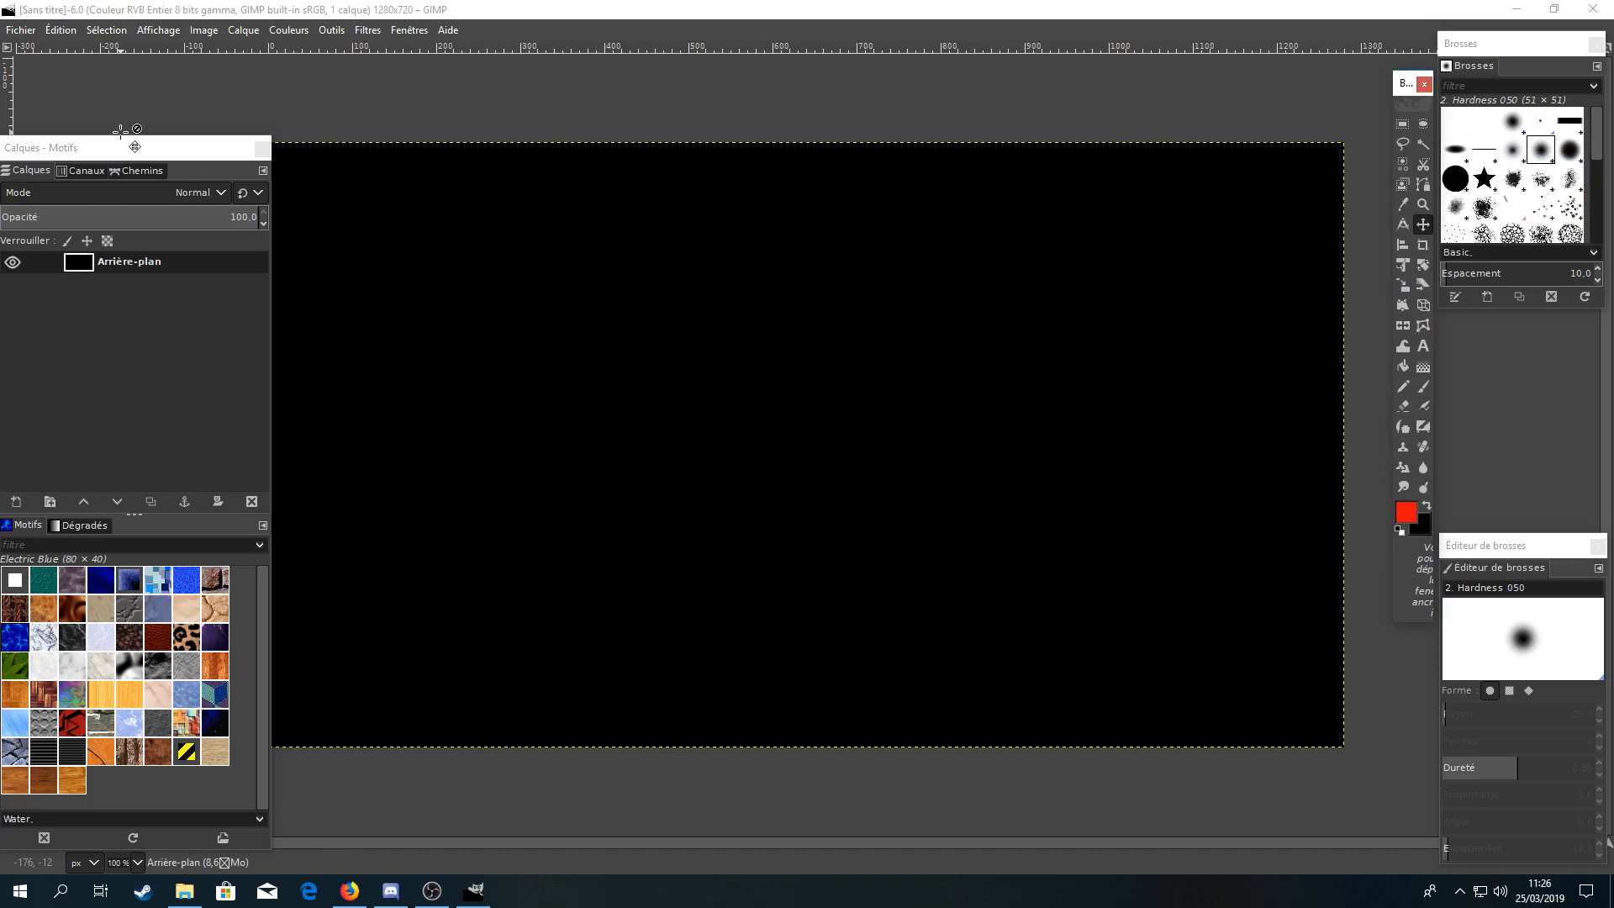
drag(124, 148, 108, 112)
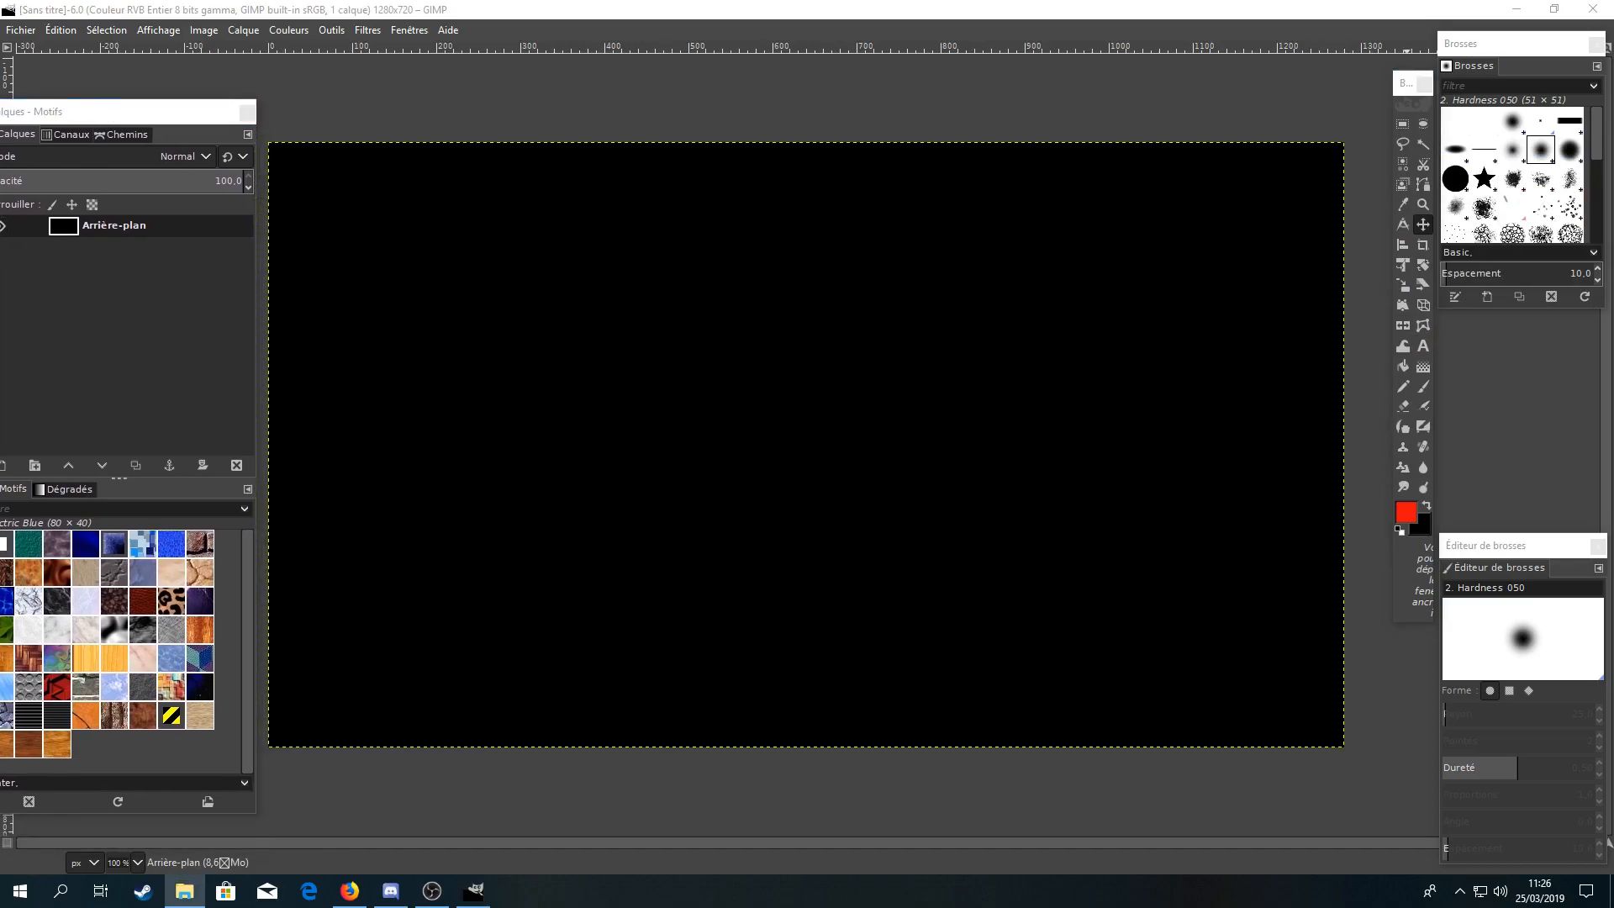
Import the orange-striped wallpaper image as a new layer, then scale and position it so it covers the whole canvas.
drag(937, 561, 744, 505)
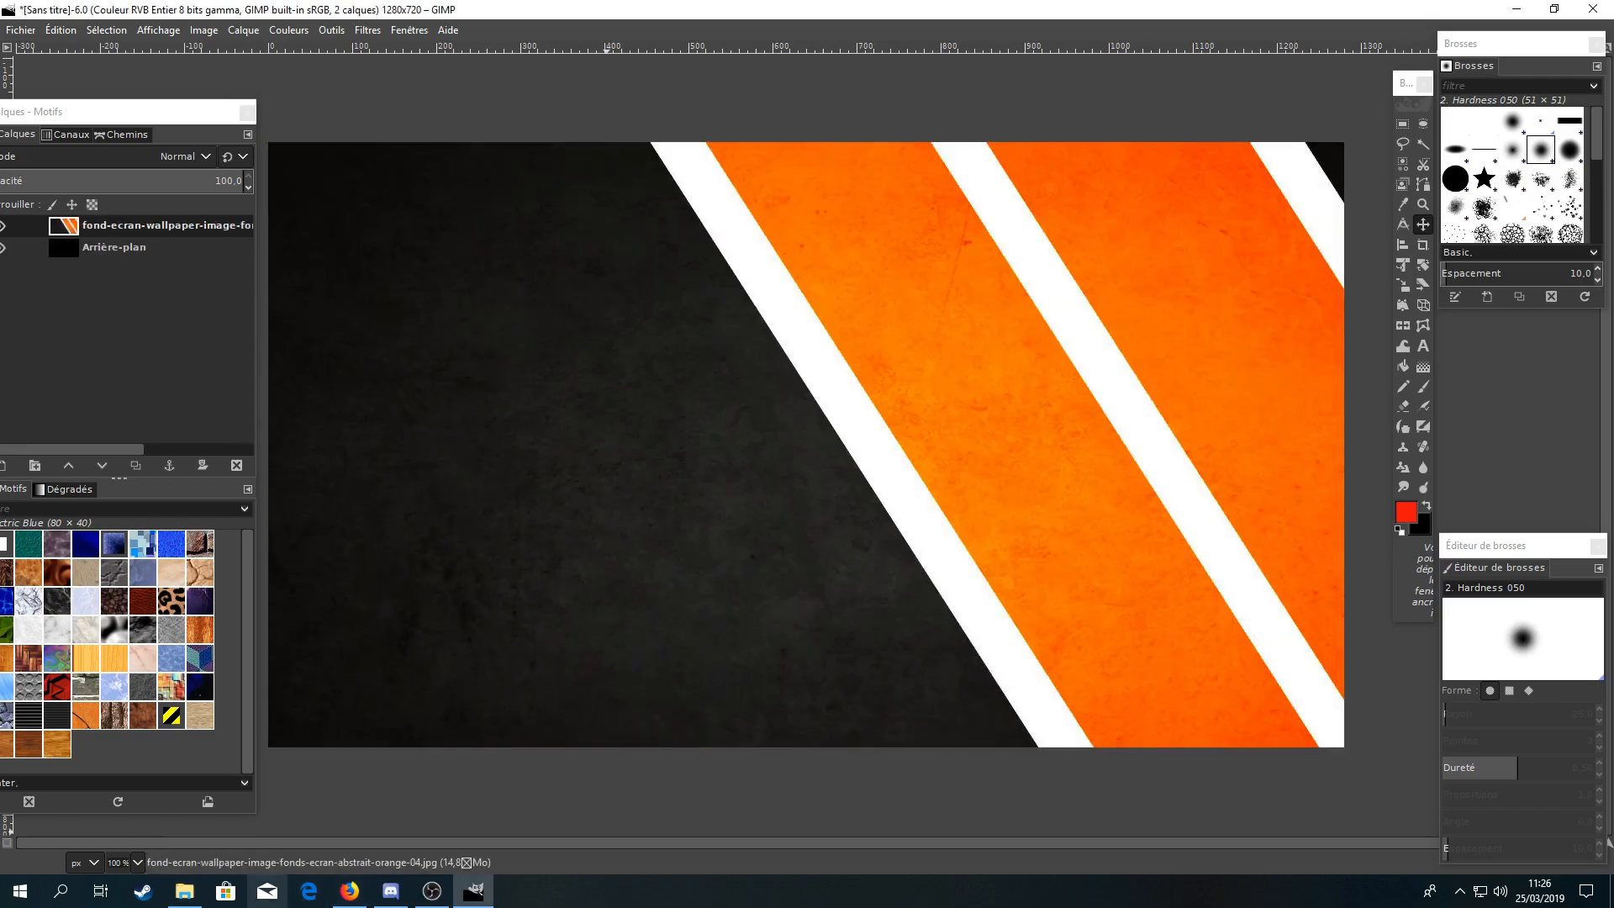
drag(877, 370, 837, 380)
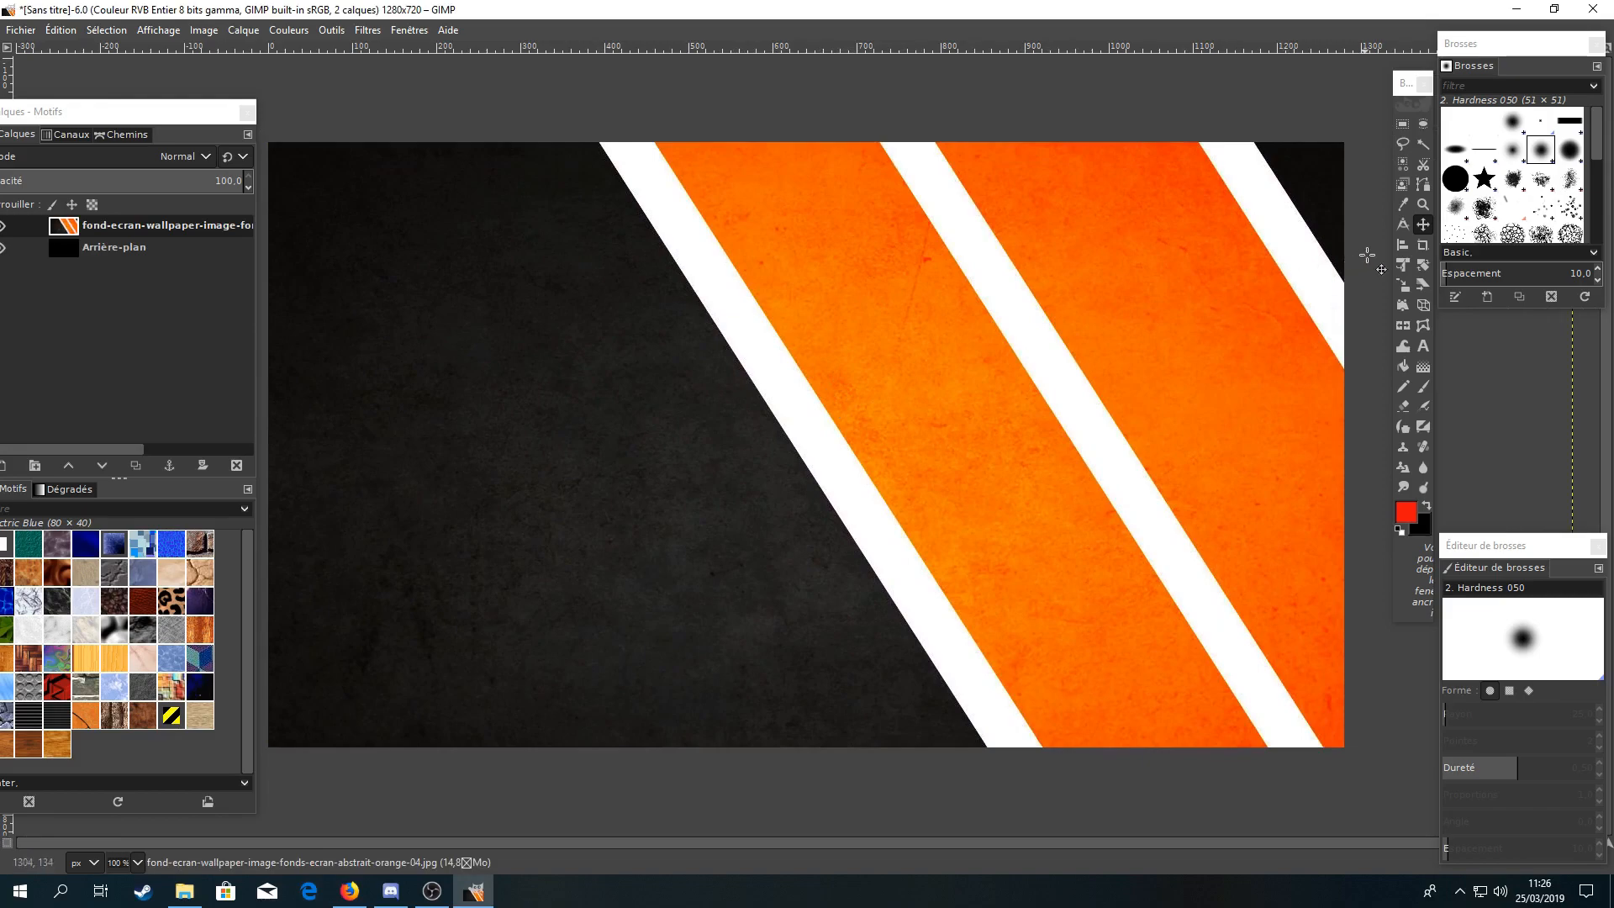
click(1401, 294)
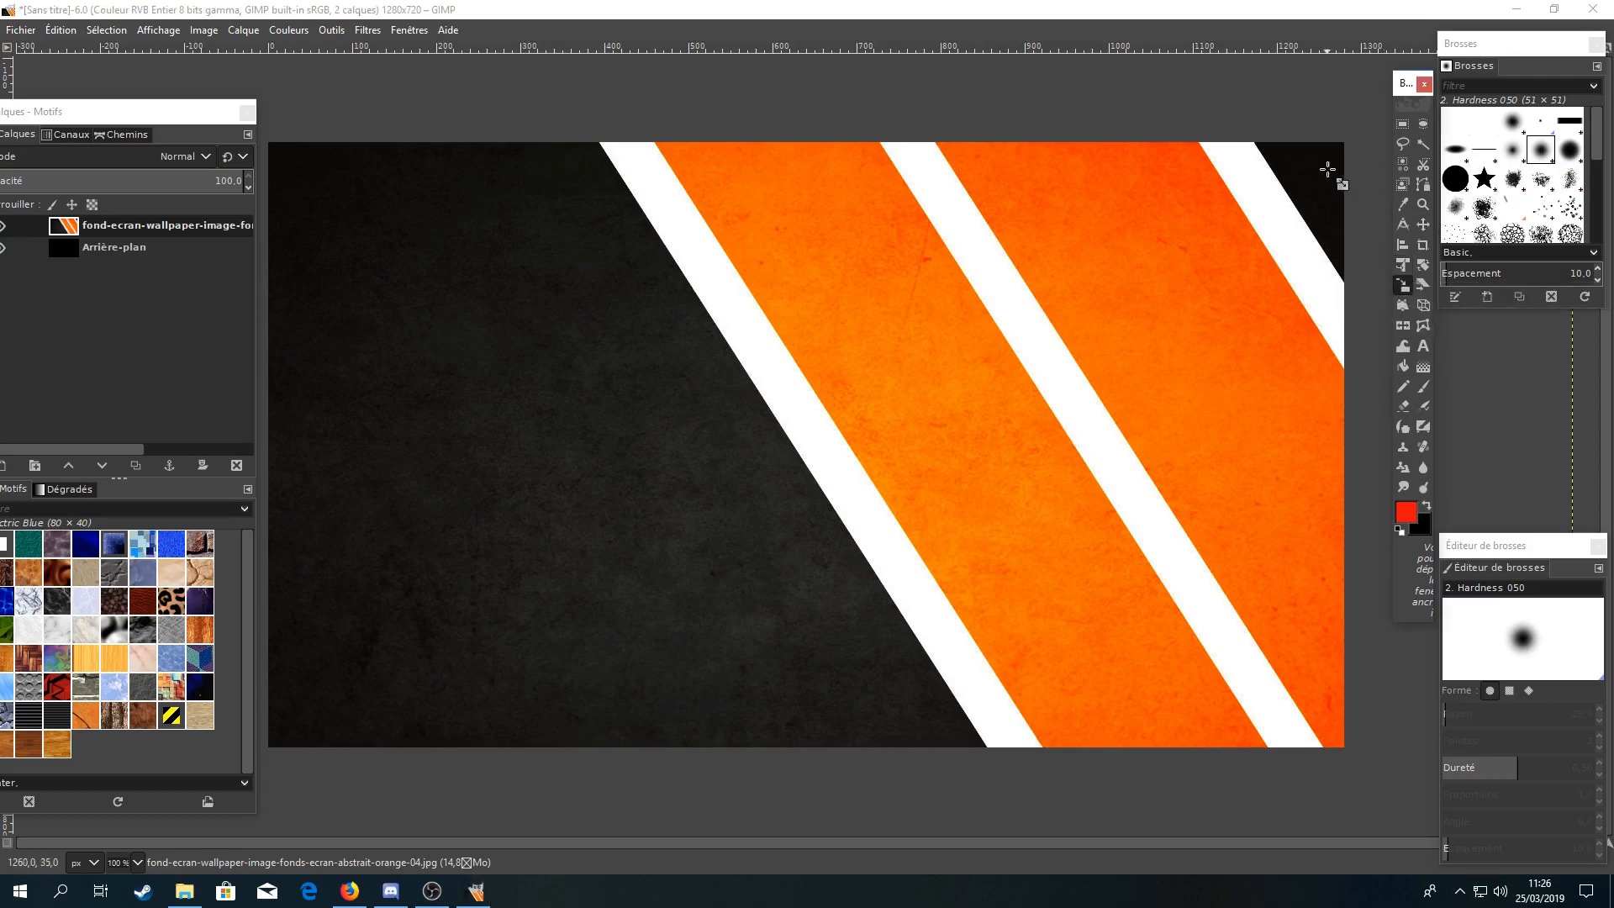
drag(1325, 169, 1001, 331)
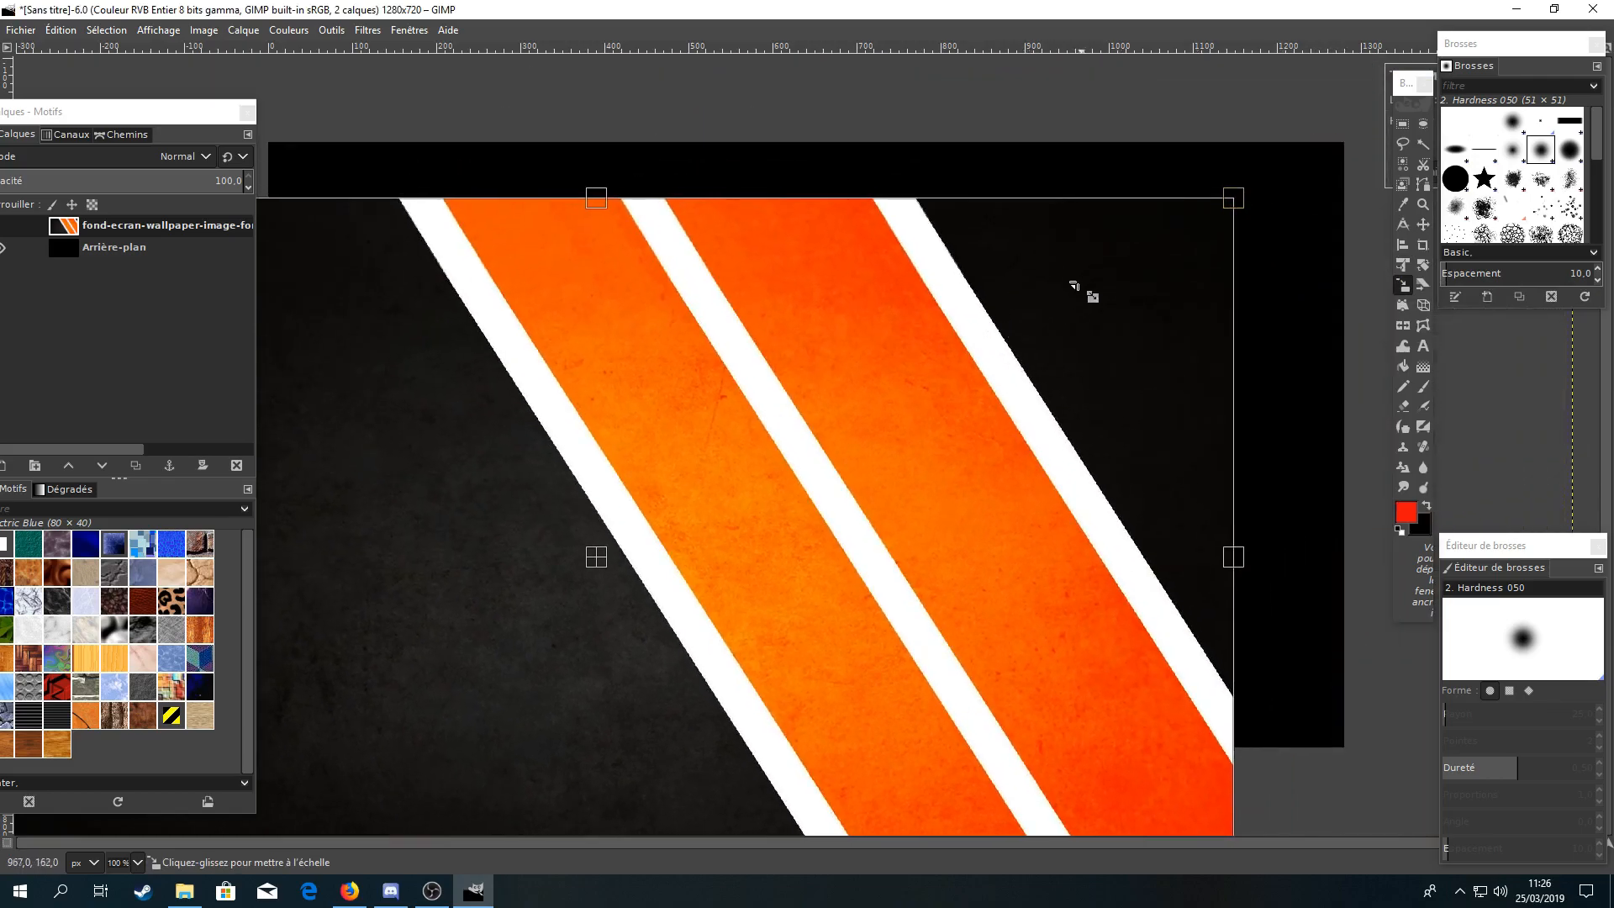
drag(389, 684, 752, 518)
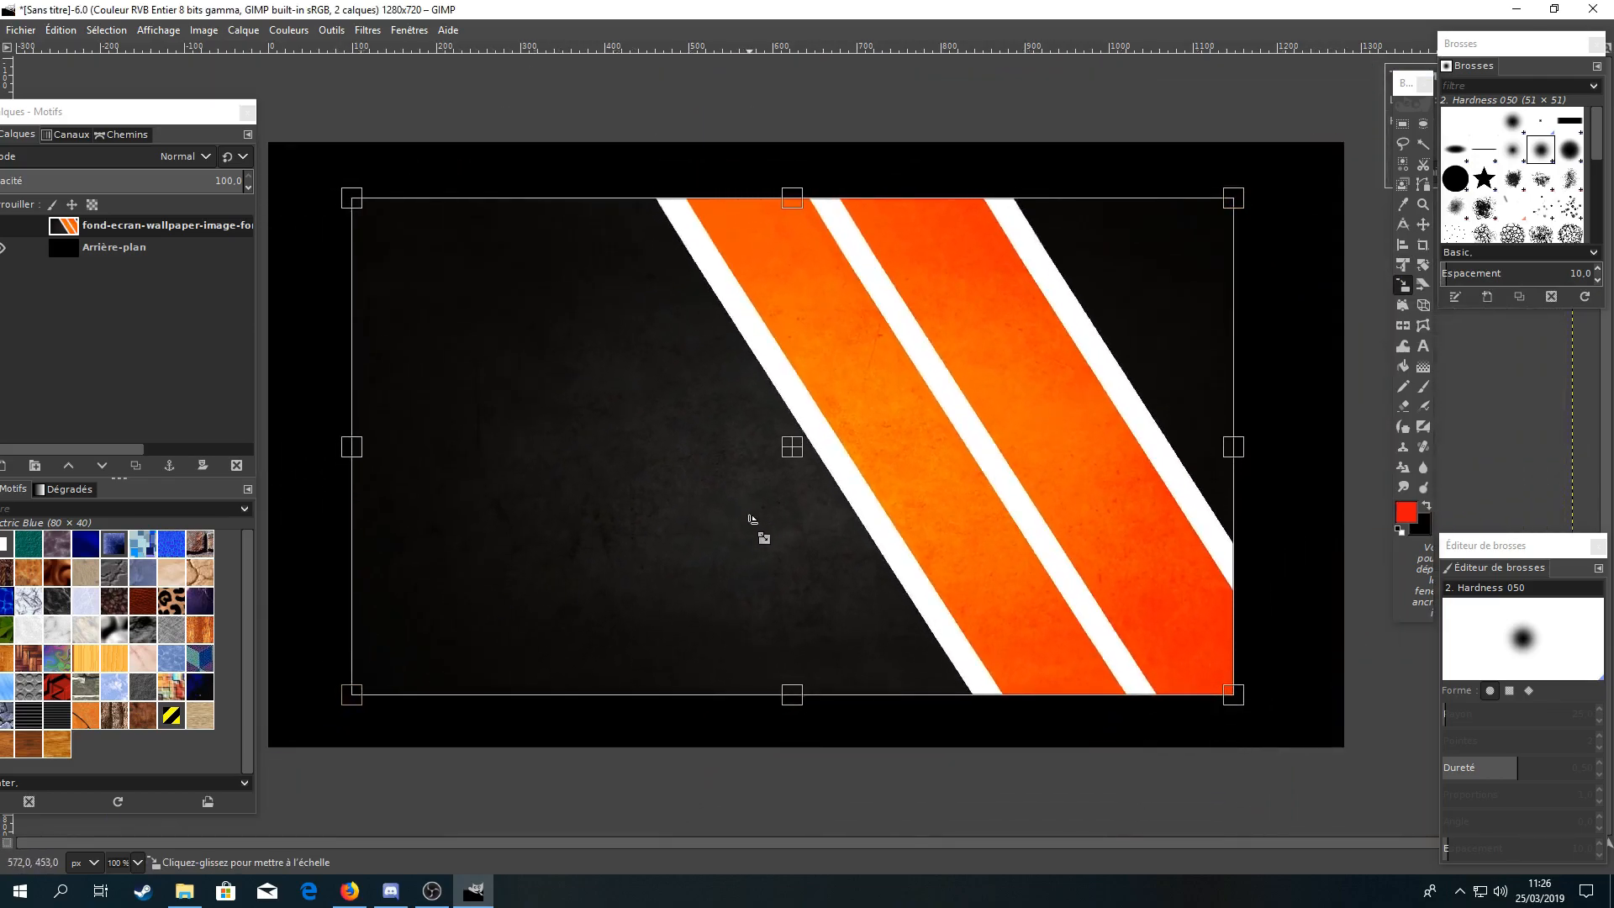
drag(354, 694, 264, 748)
drag(1254, 203, 1376, 154)
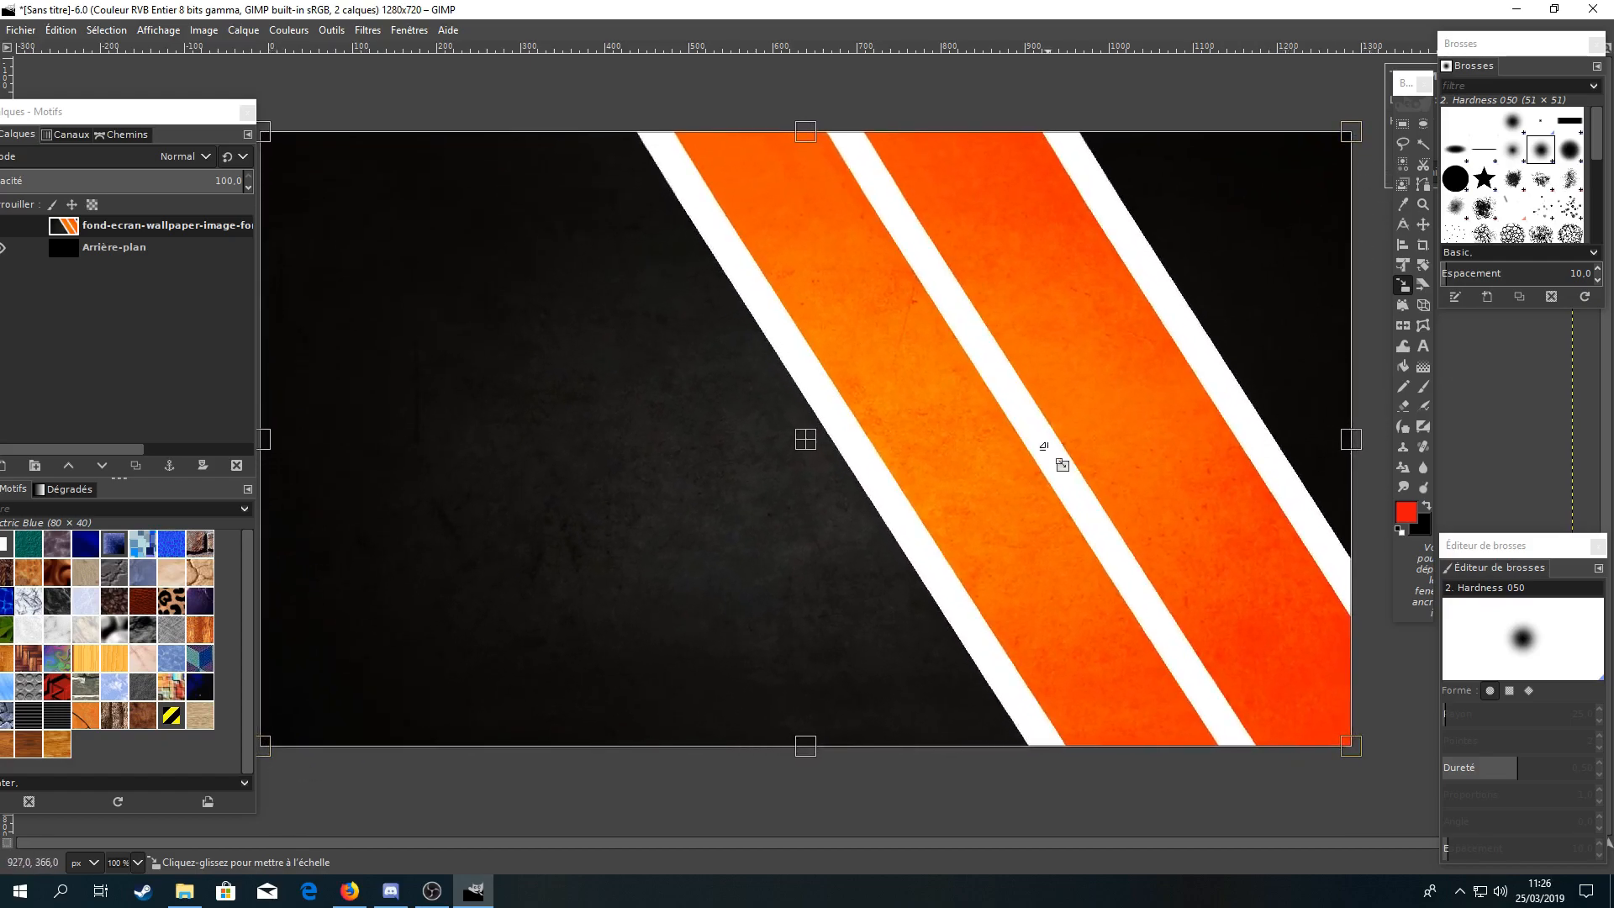
key(Return)
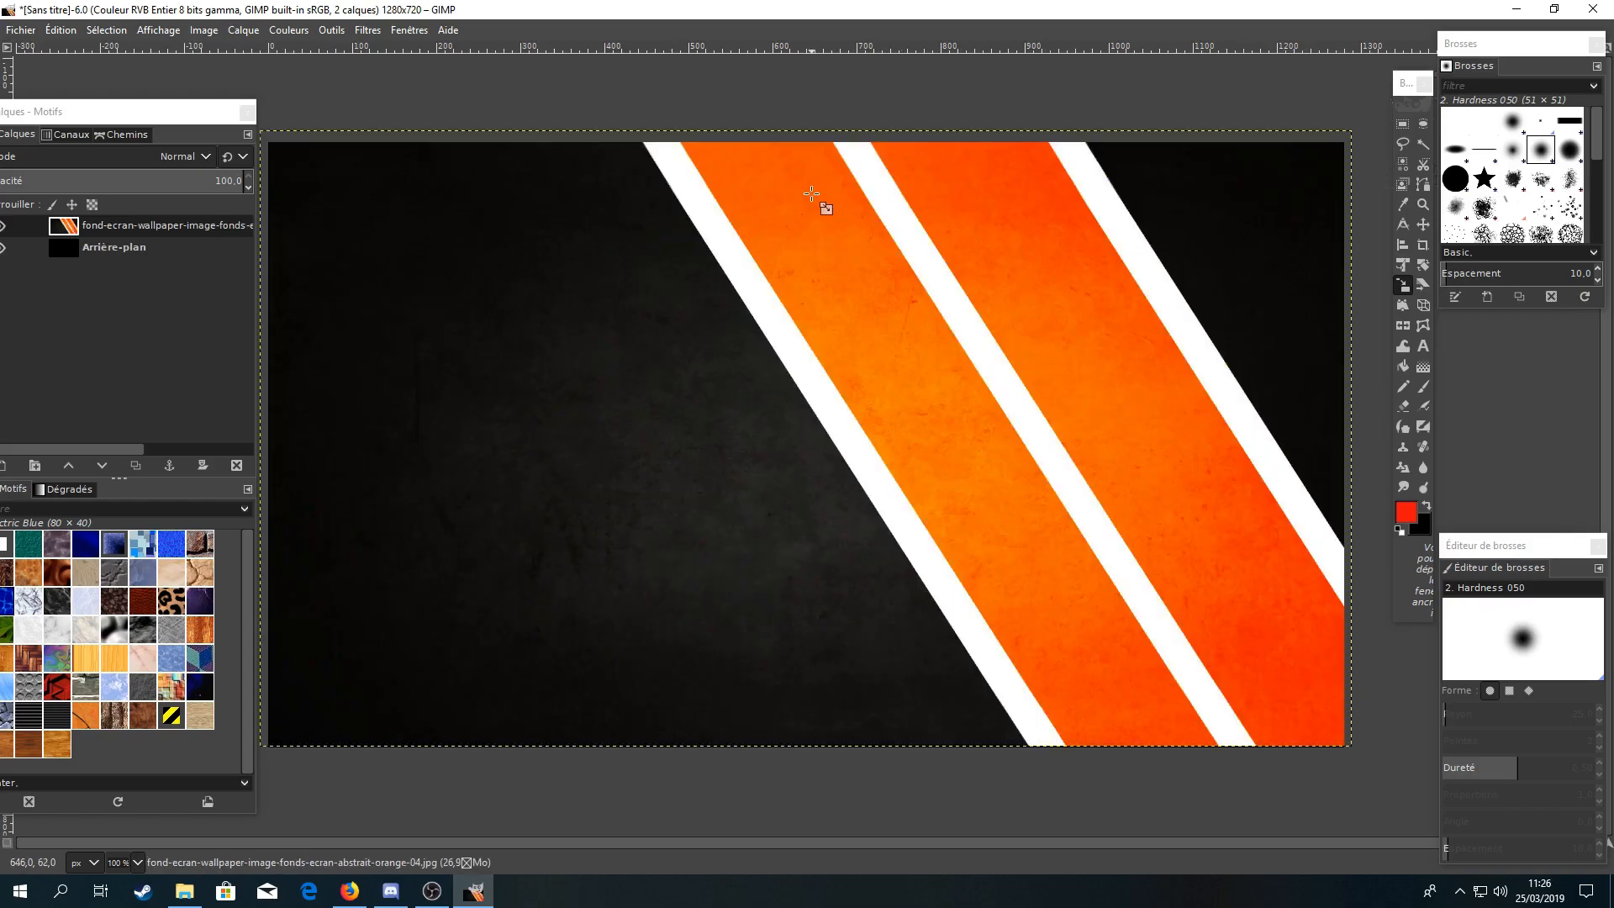
click(1404, 247)
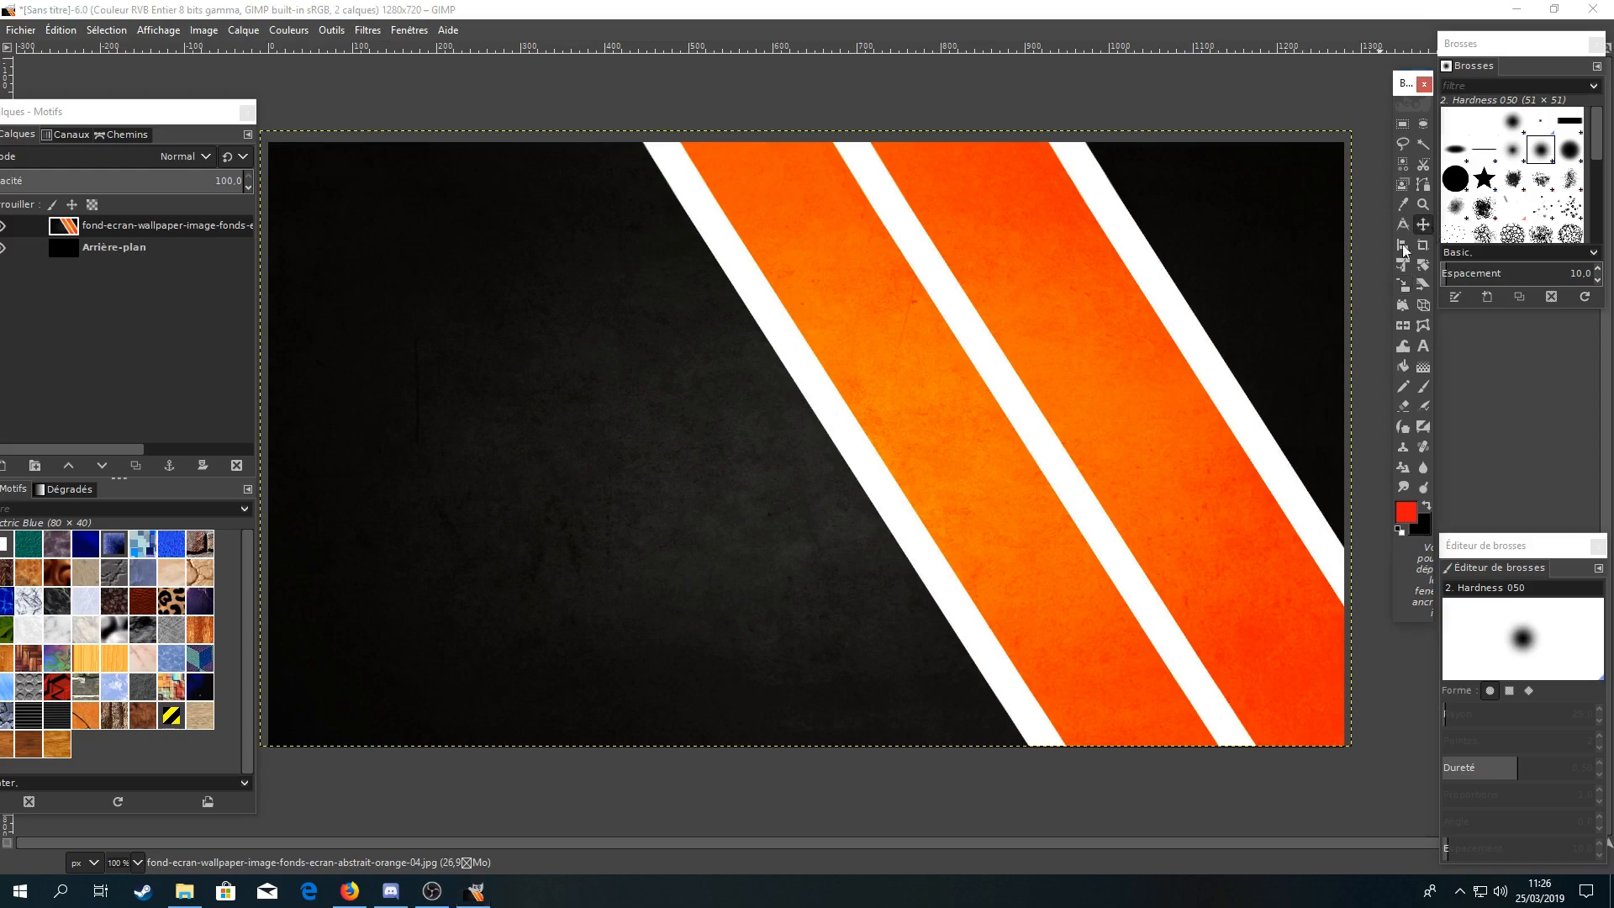
drag(823, 401, 822, 406)
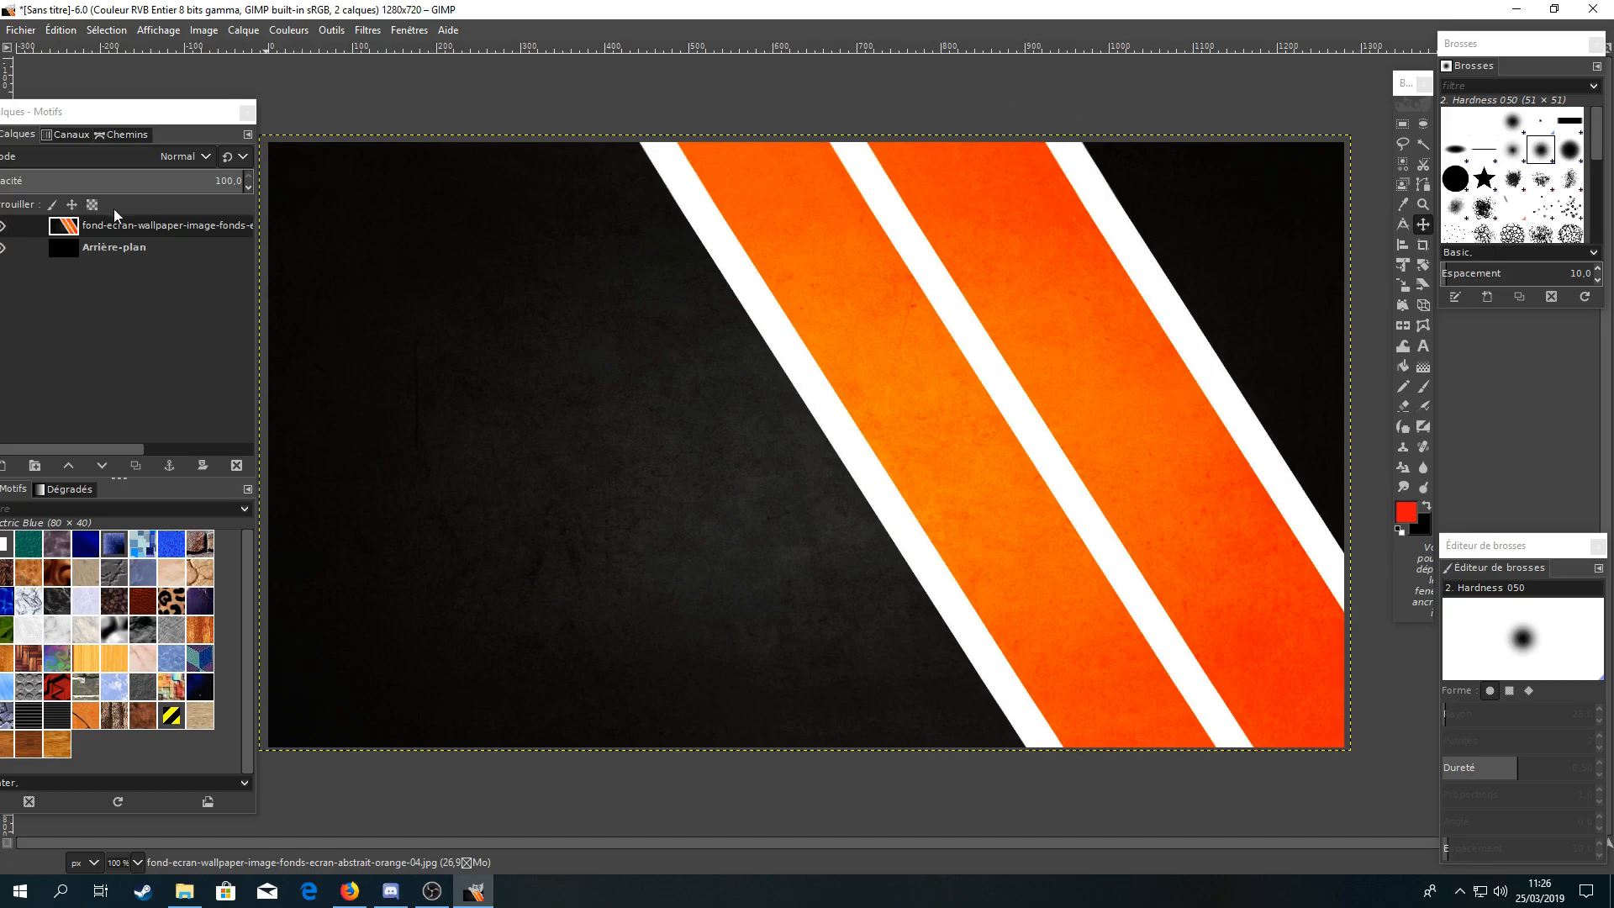
Select the Arrière-plan layer and open the Text tool's options in an enlarged window beside the artwork.
click(1417, 361)
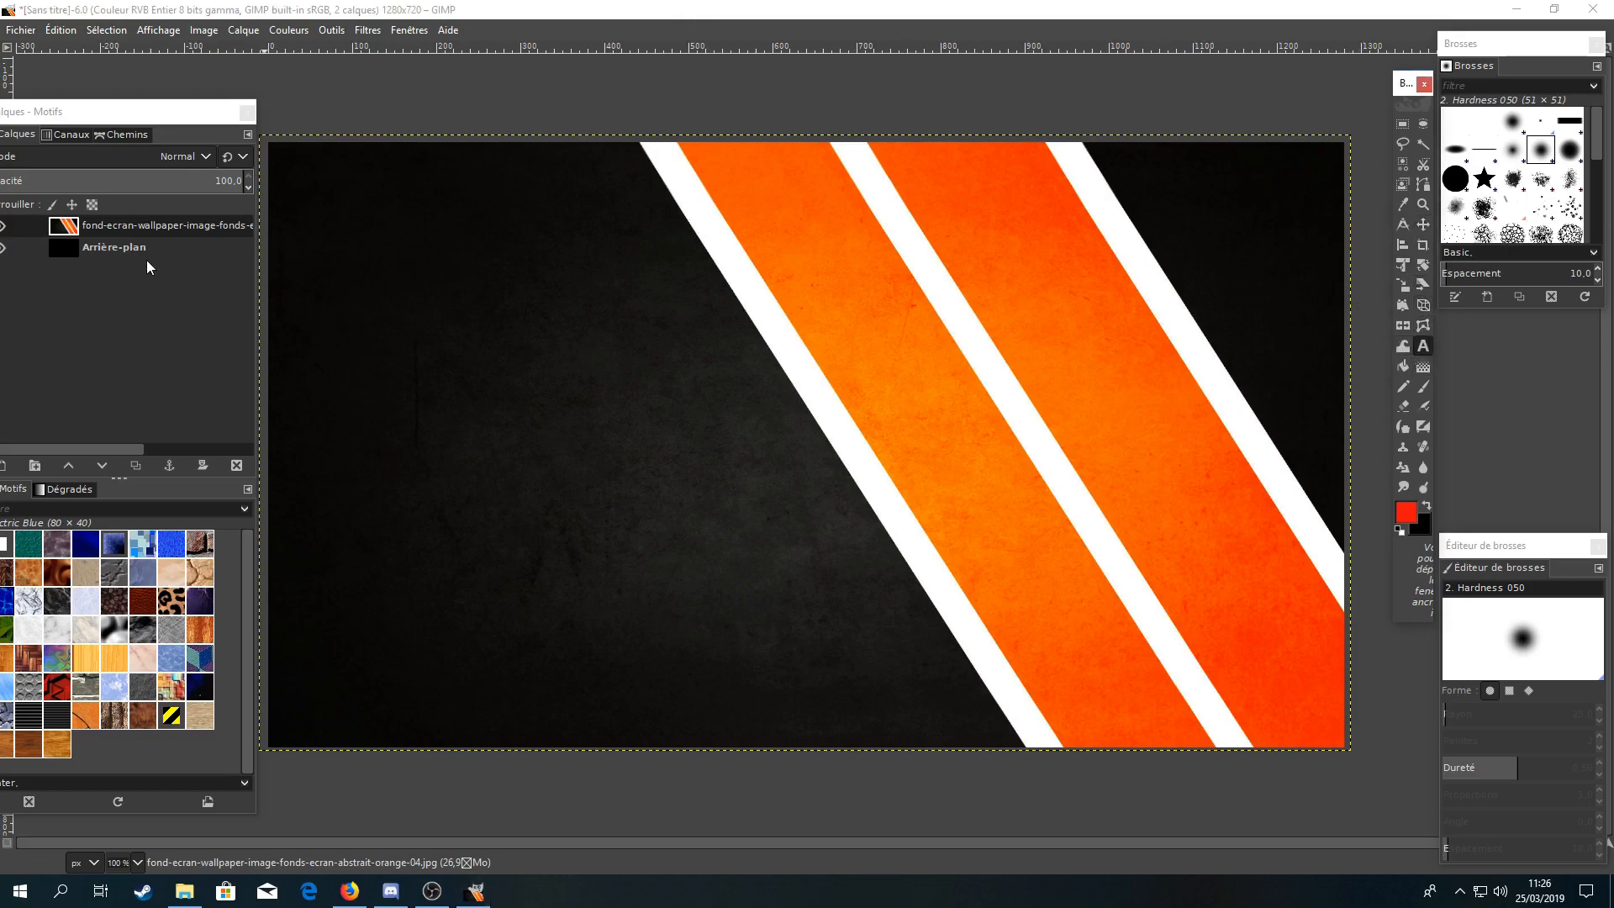
click(165, 250)
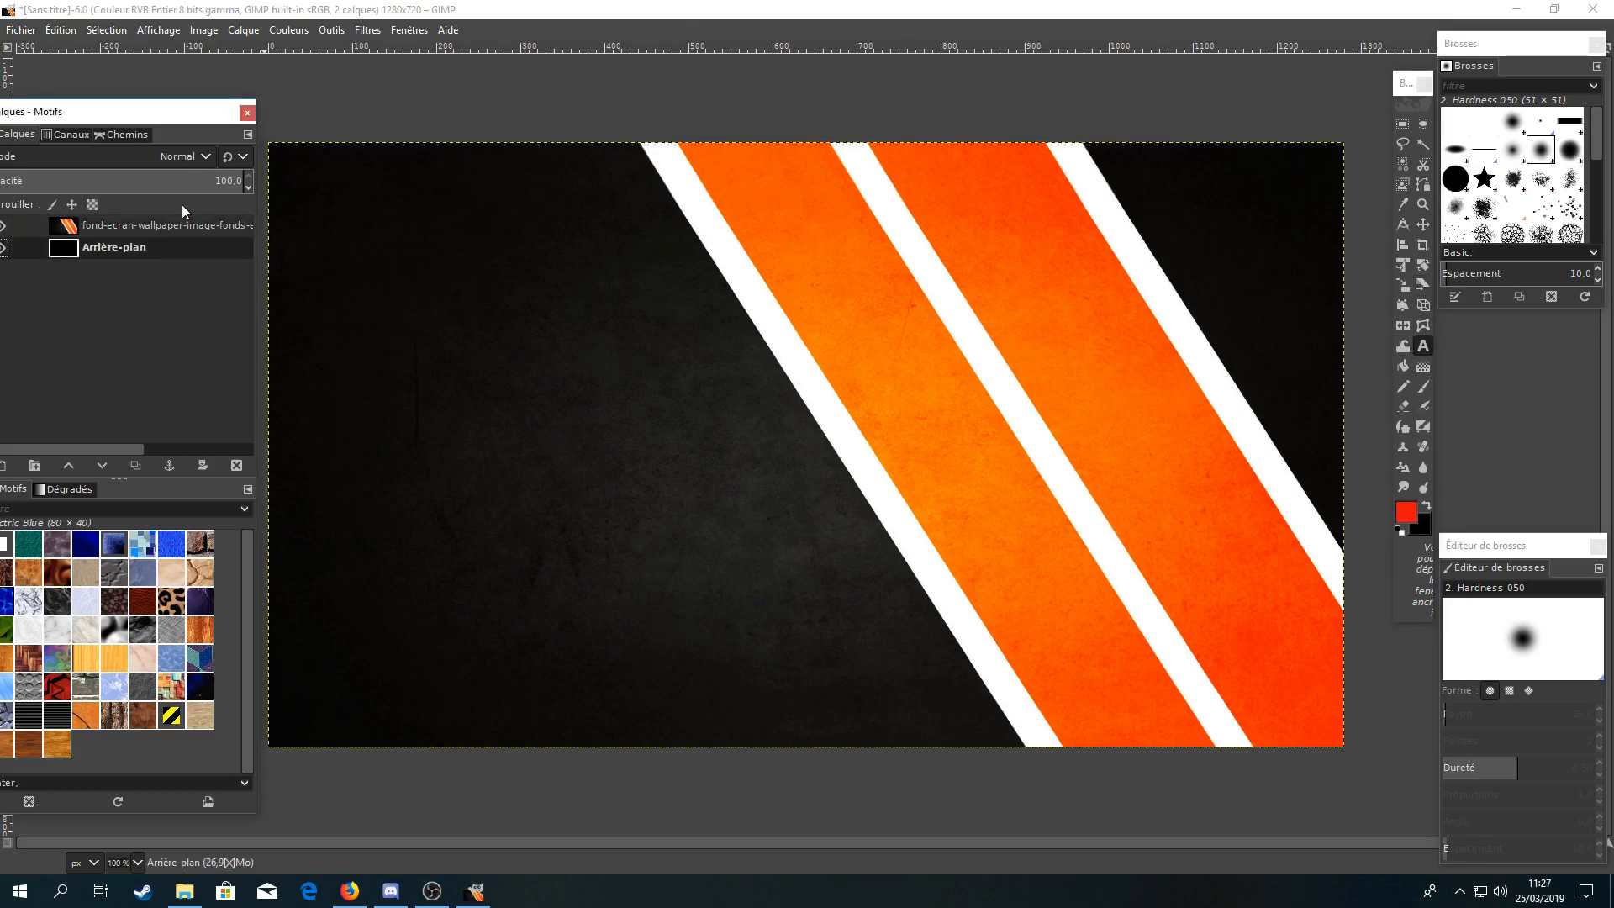
double_click(1426, 346)
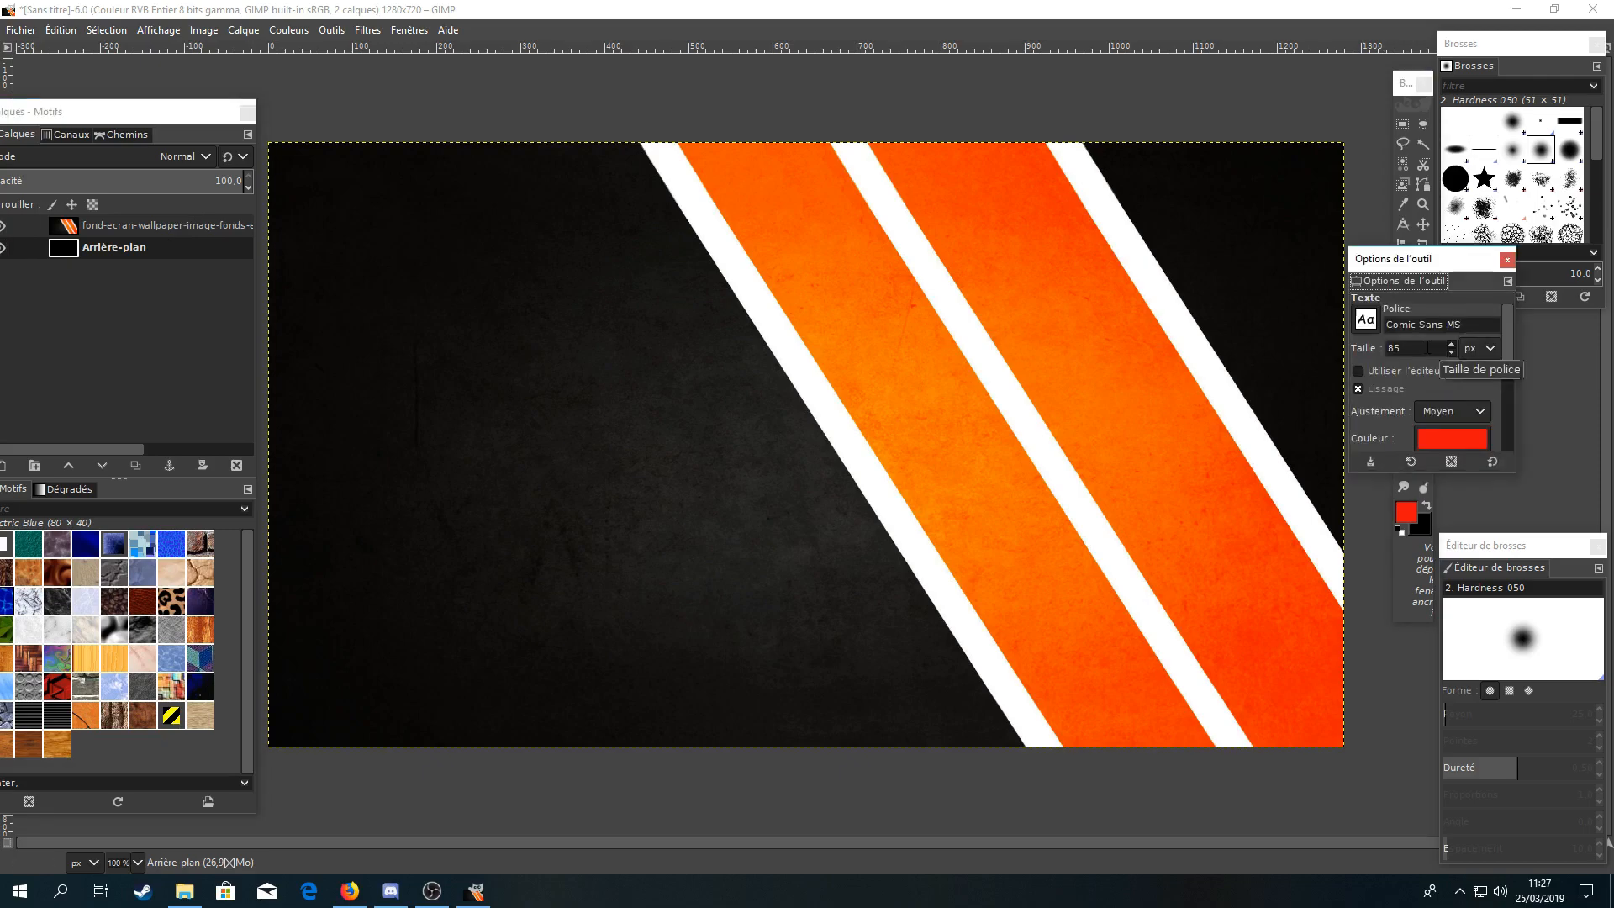
drag(1487, 259, 1059, 122)
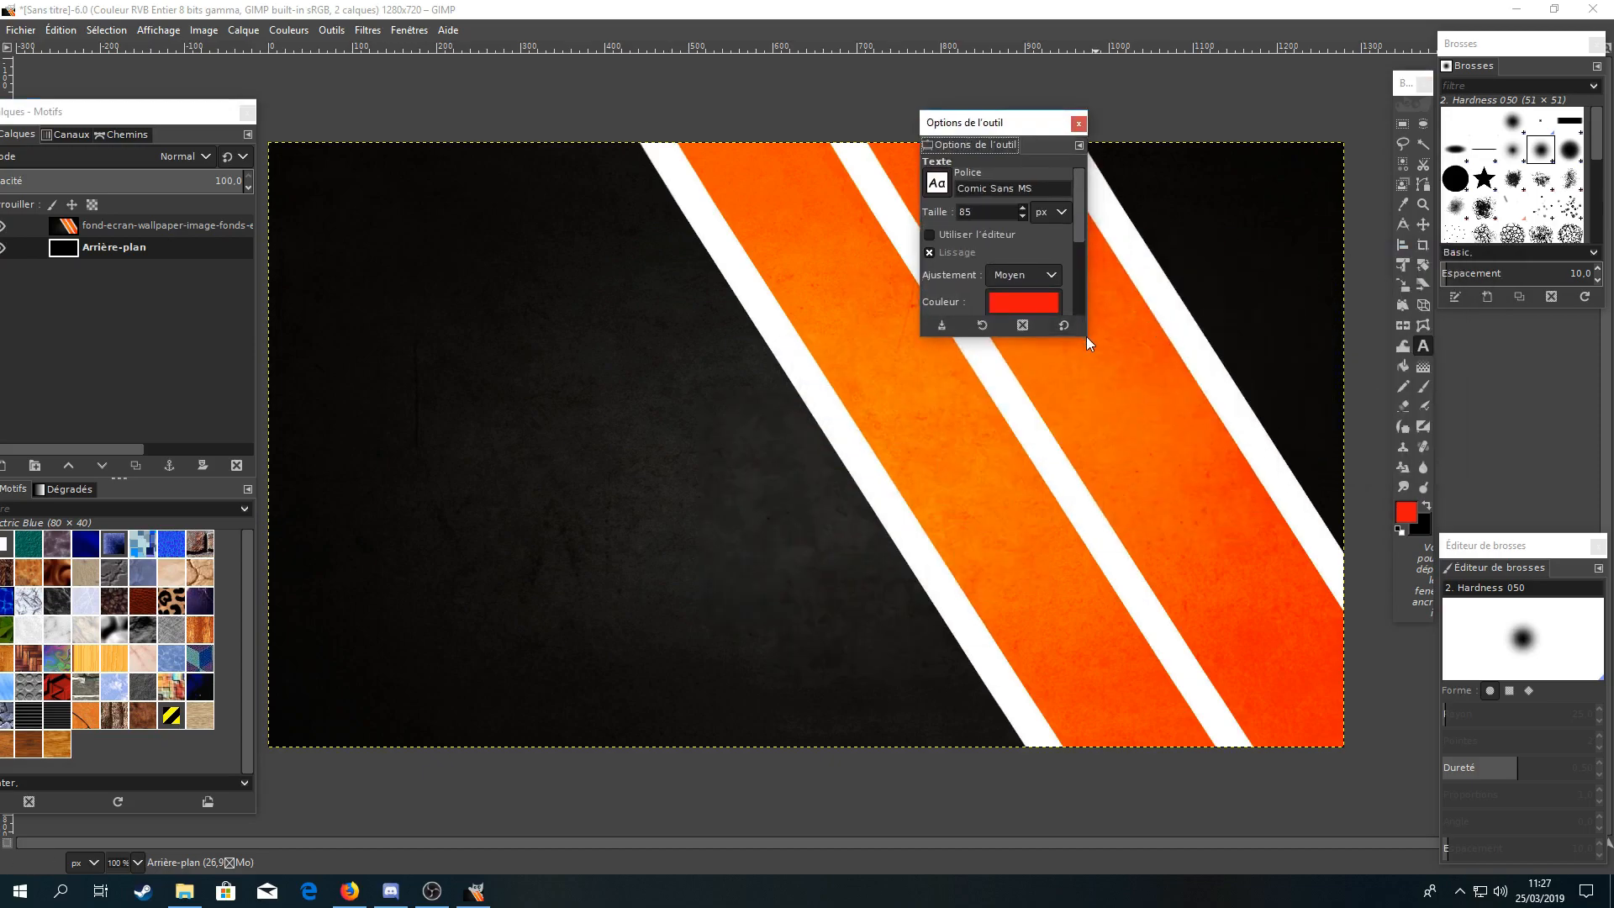
drag(1087, 270, 1189, 269)
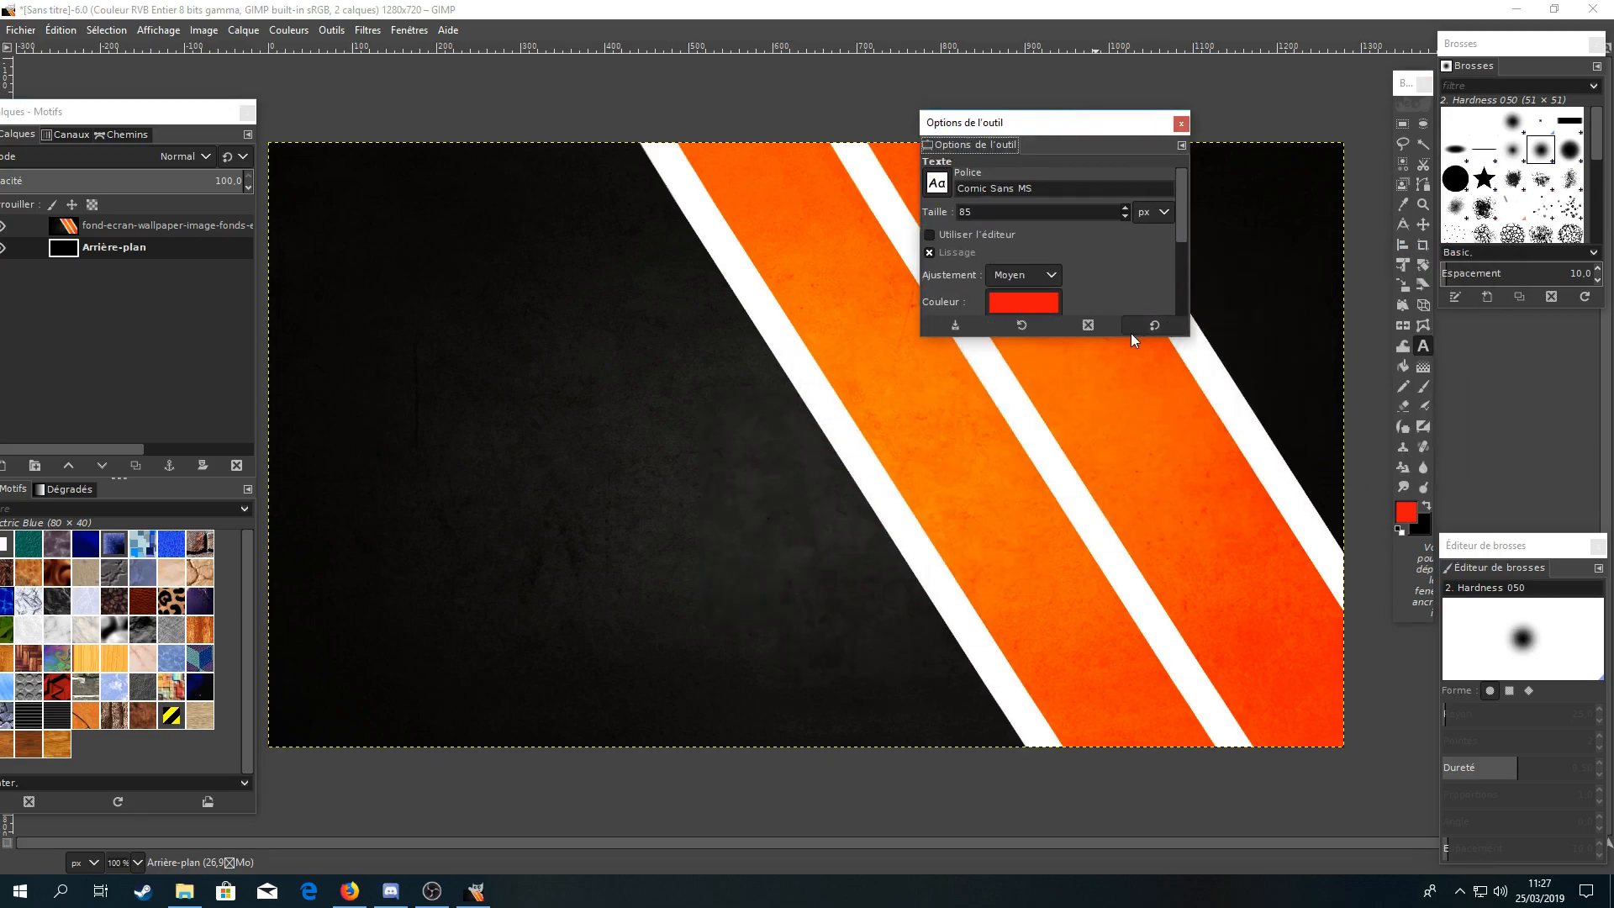
drag(933, 337, 934, 513)
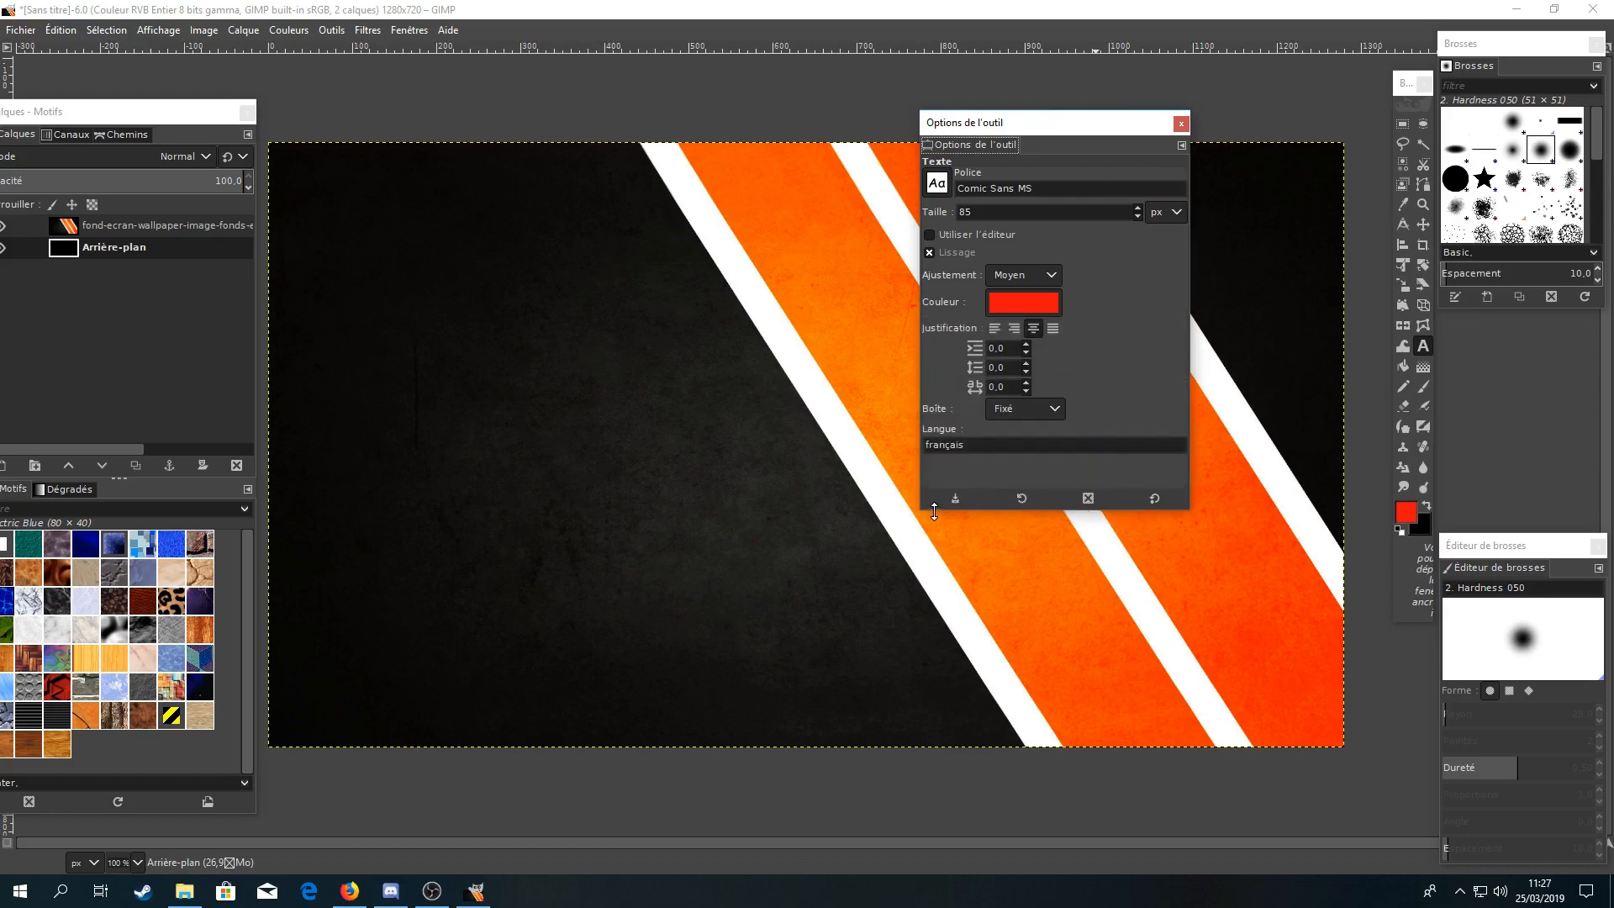
drag(1075, 132, 1420, 186)
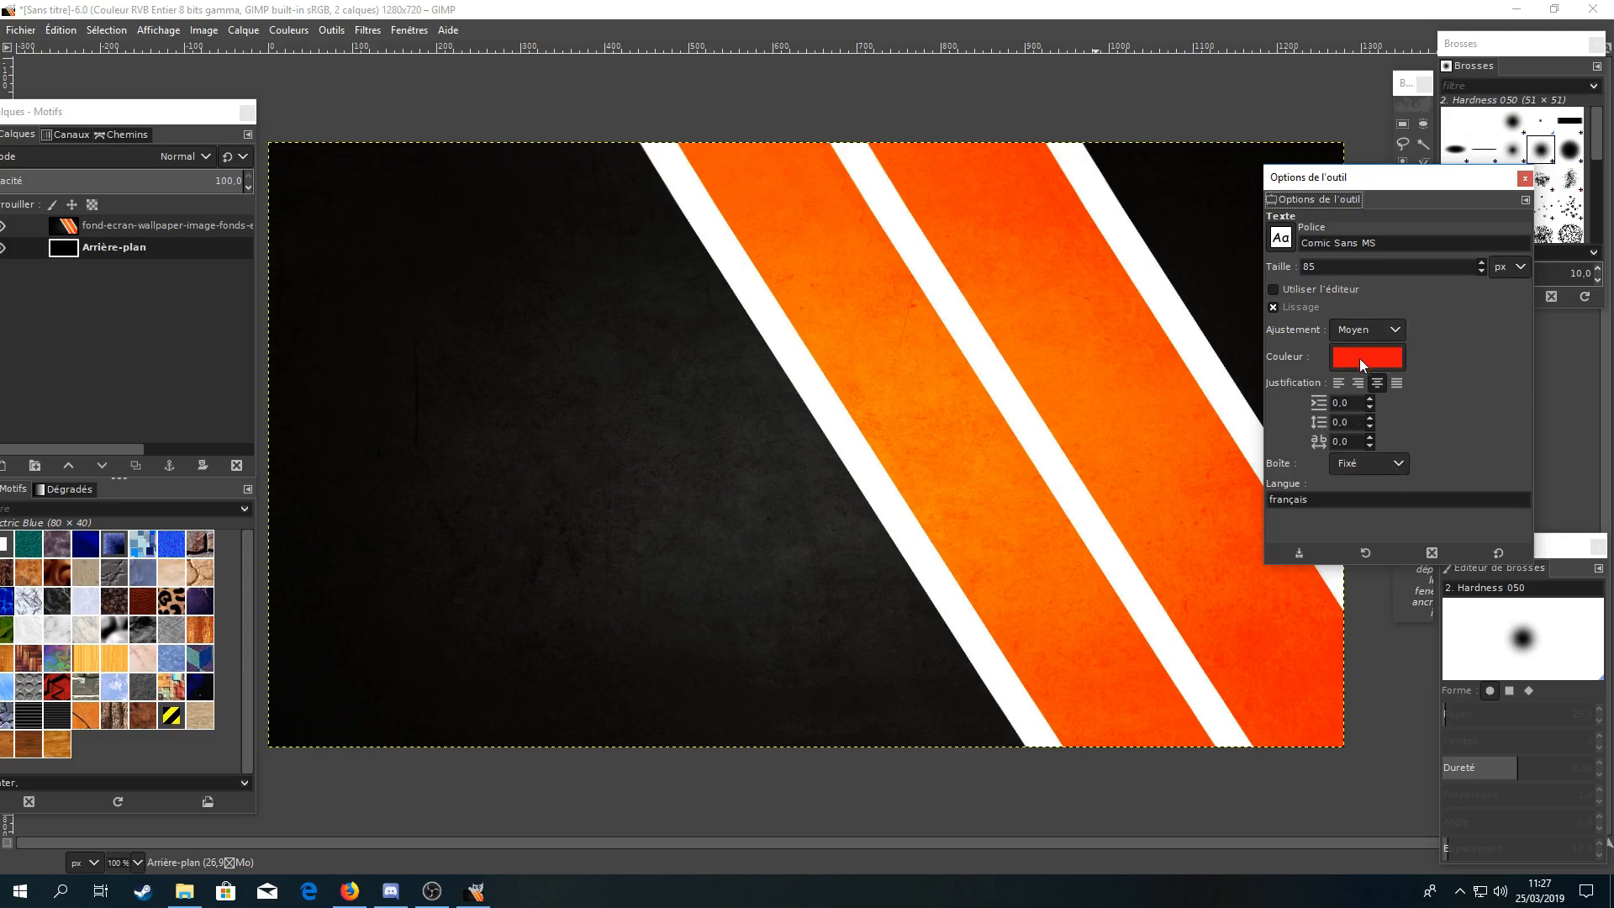
Draw a large text box with centred justification over the dark area beside the stripes and enter COMMENT as its first line.
click(1374, 380)
click(467, 296)
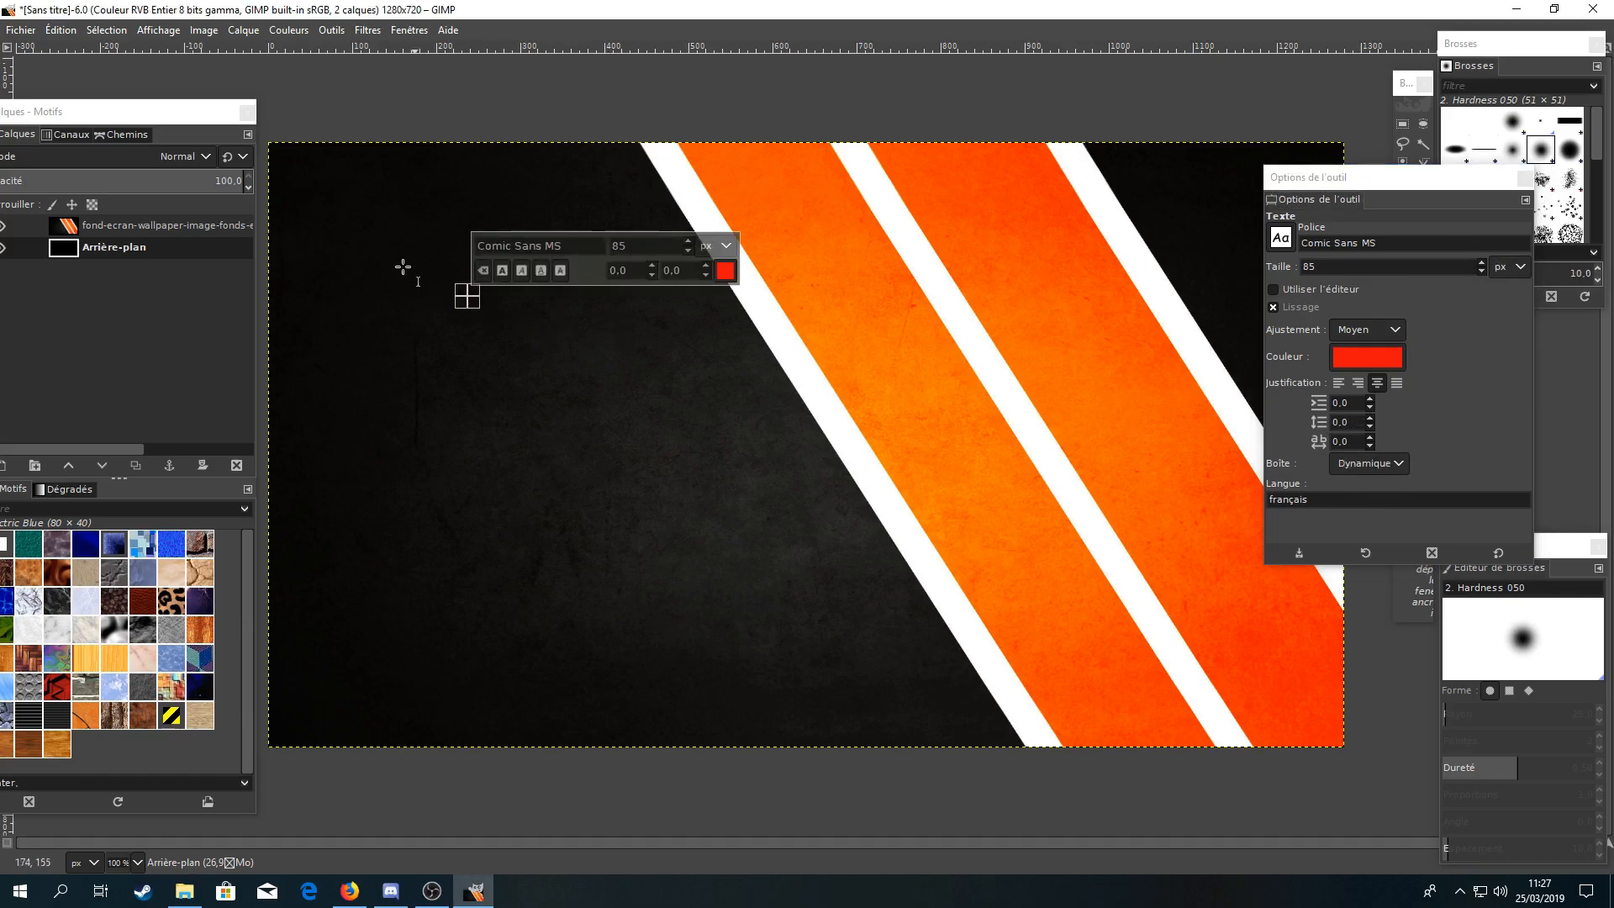
drag(345, 218, 807, 723)
text(c)
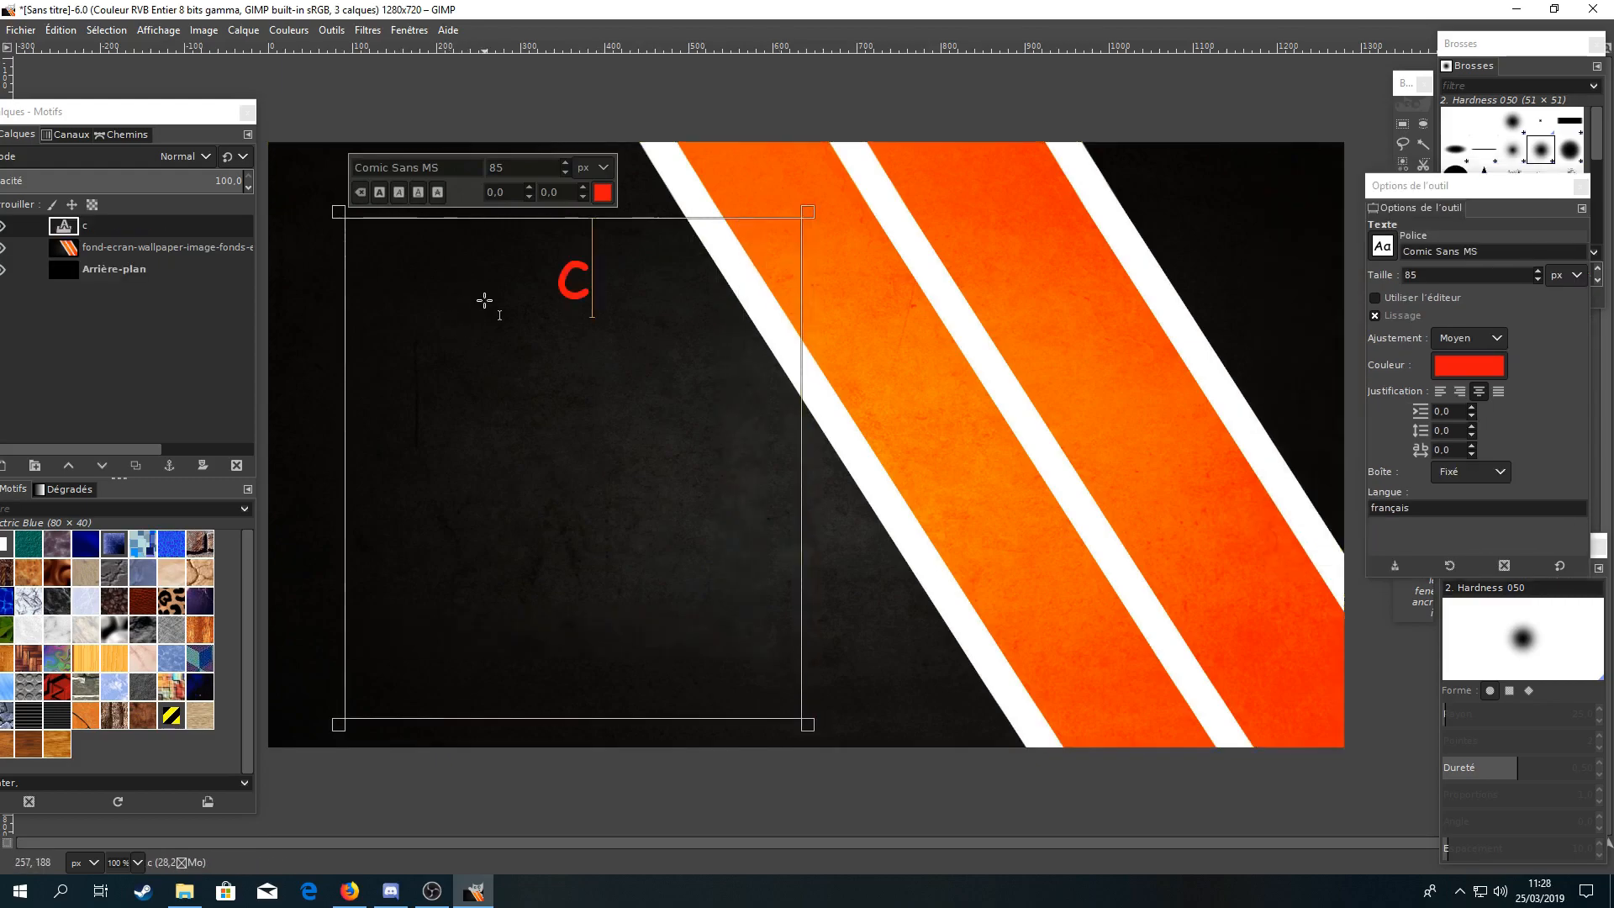
key(BackSpace)
text(C)
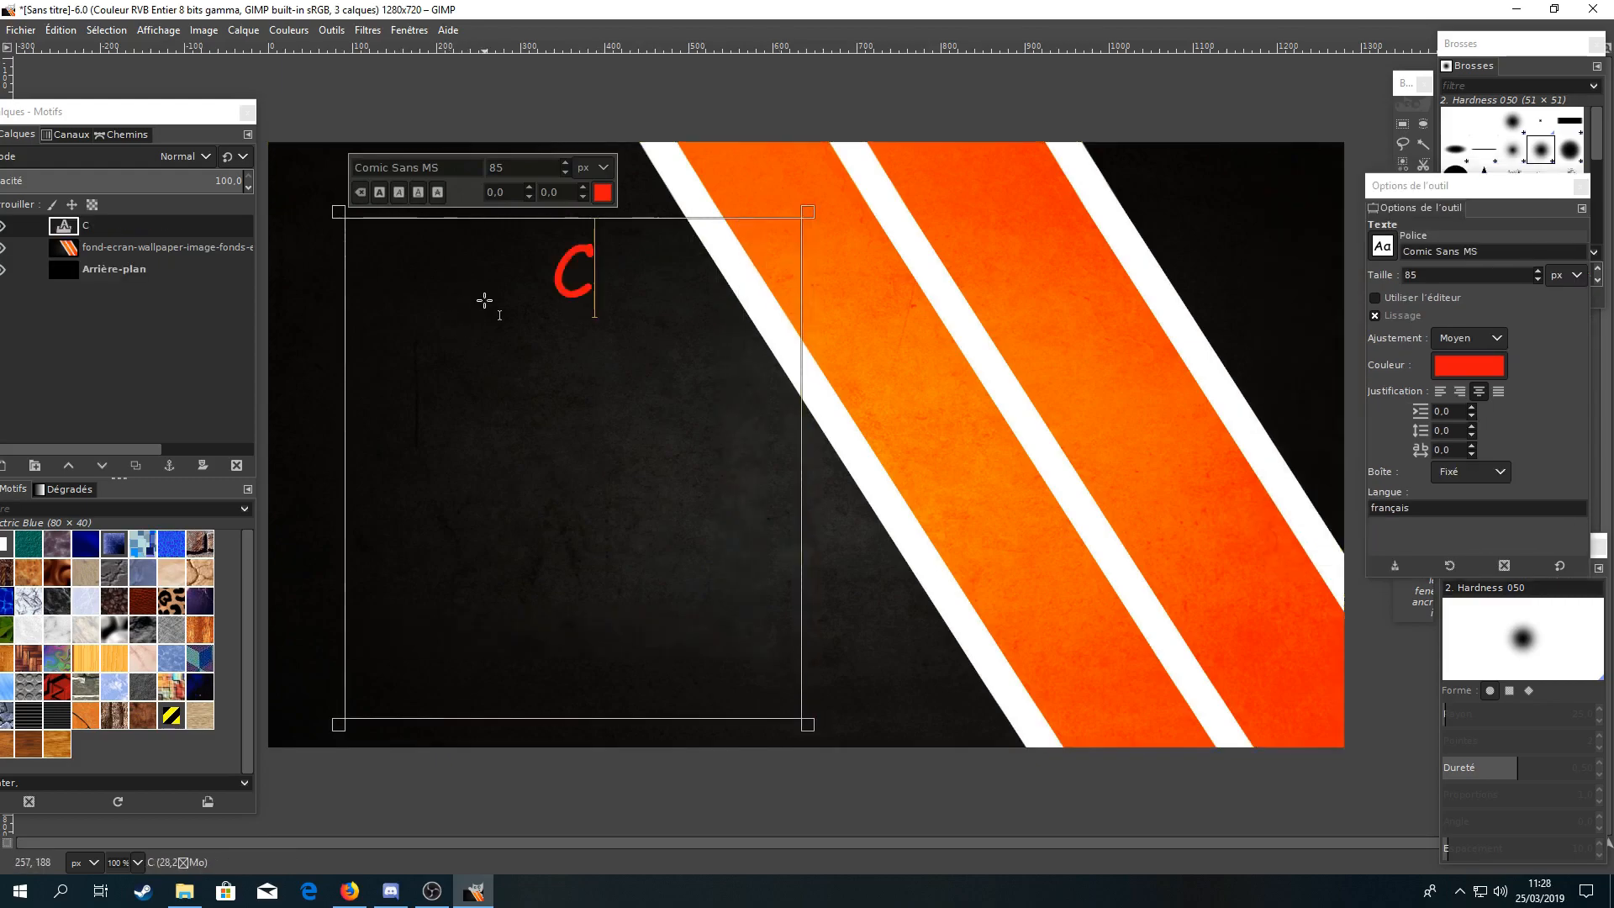
text(OMM)
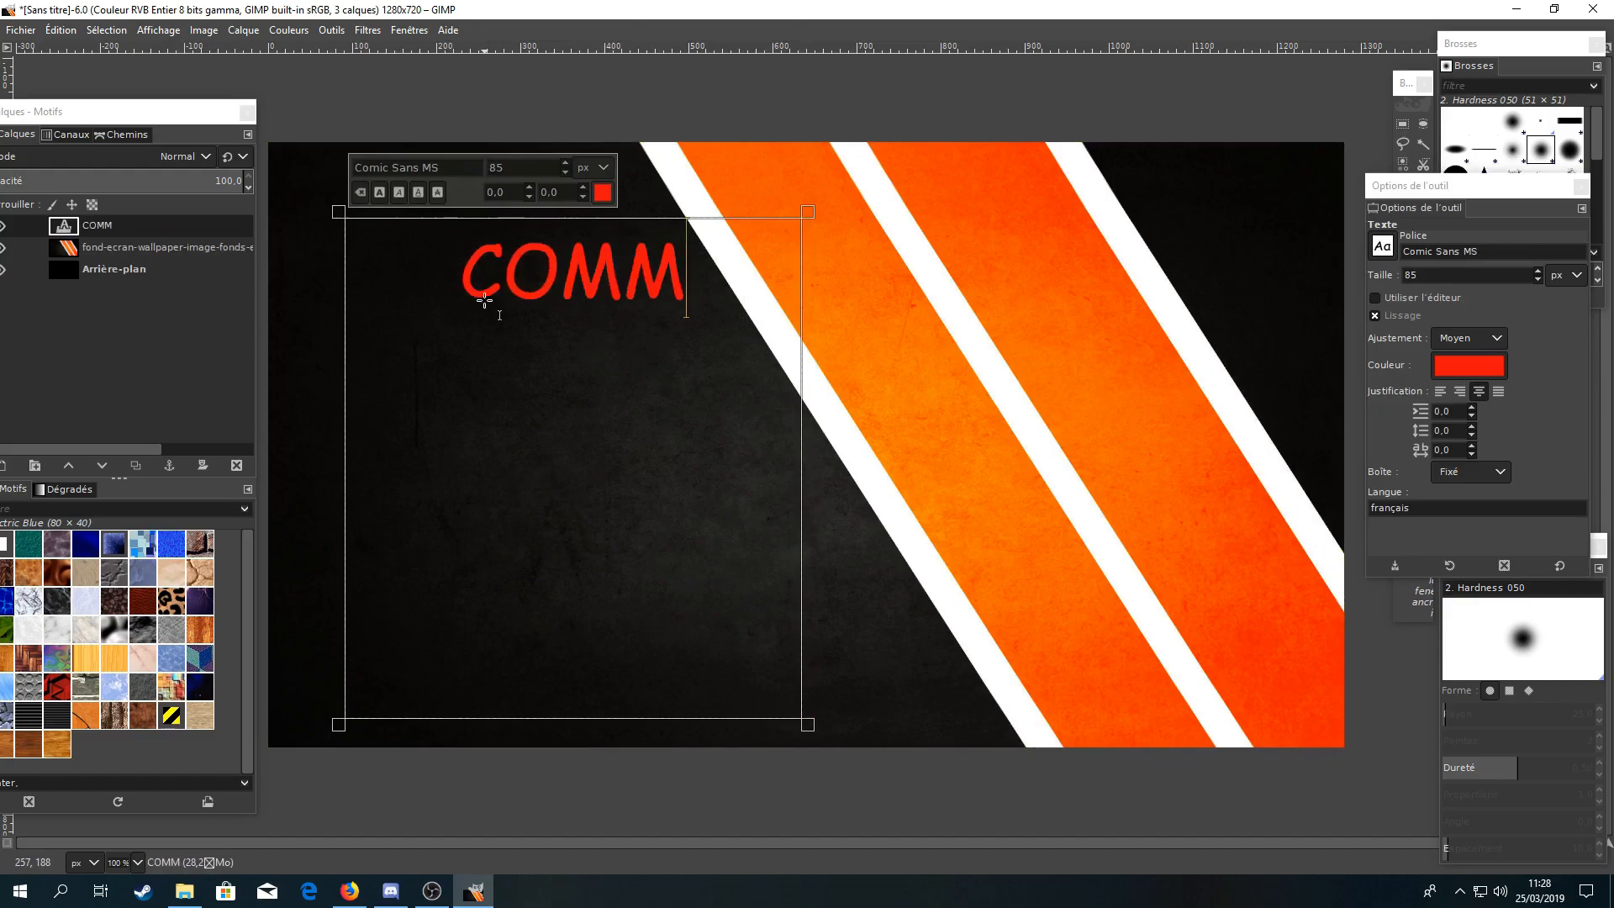
text(ENT)
key(Return)
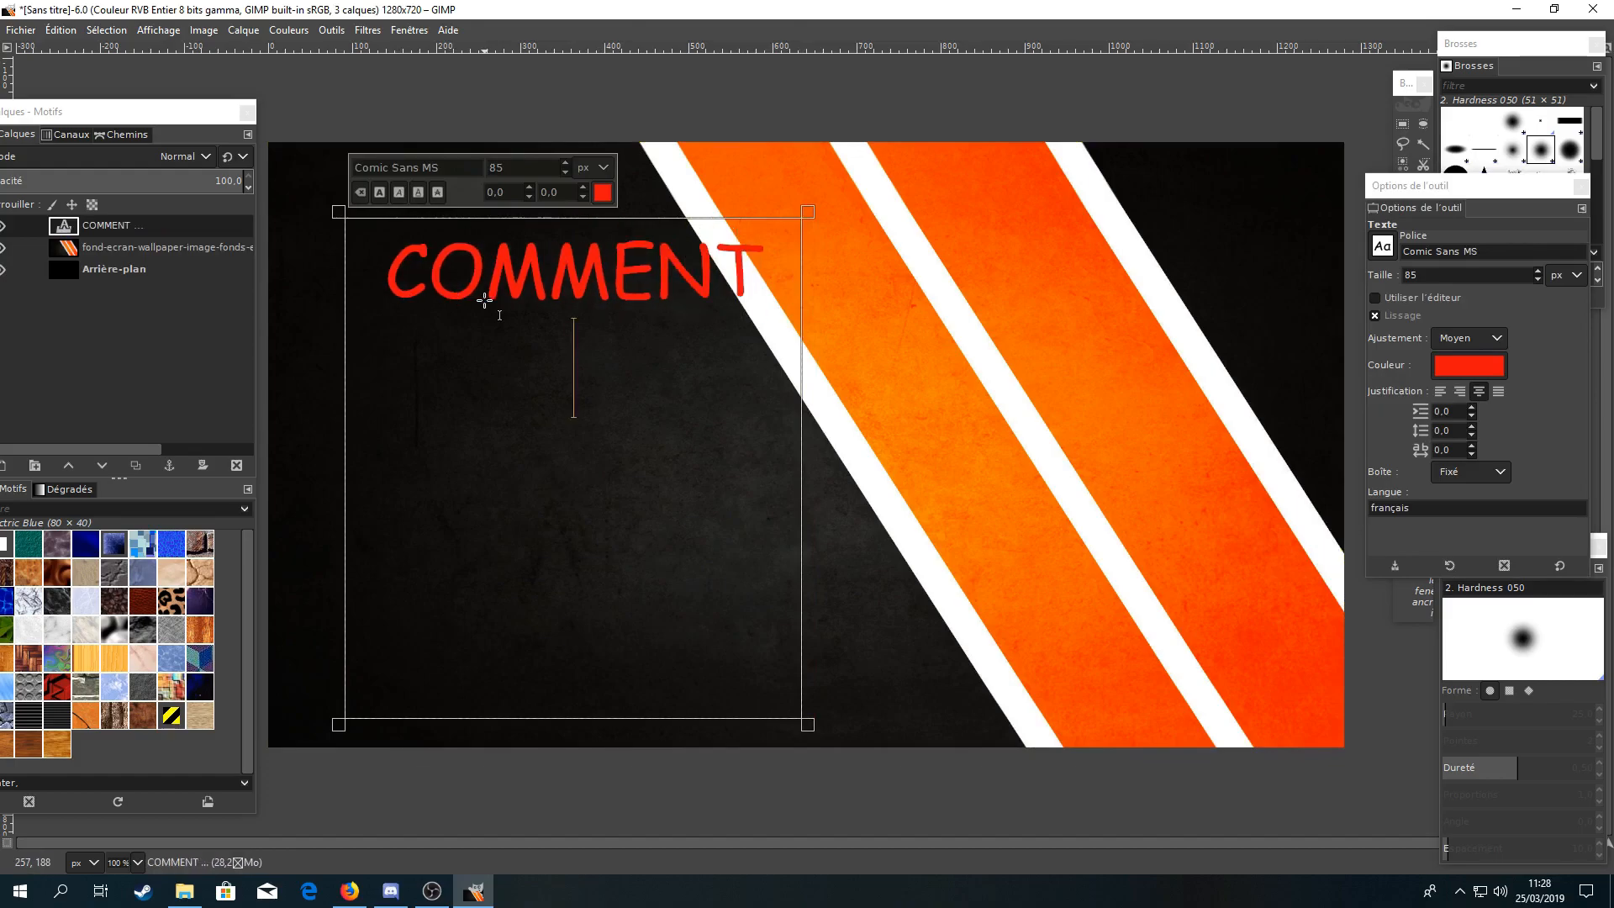
Enter CRÉER as the second line of the text, pasting the accented É.
text(CR)
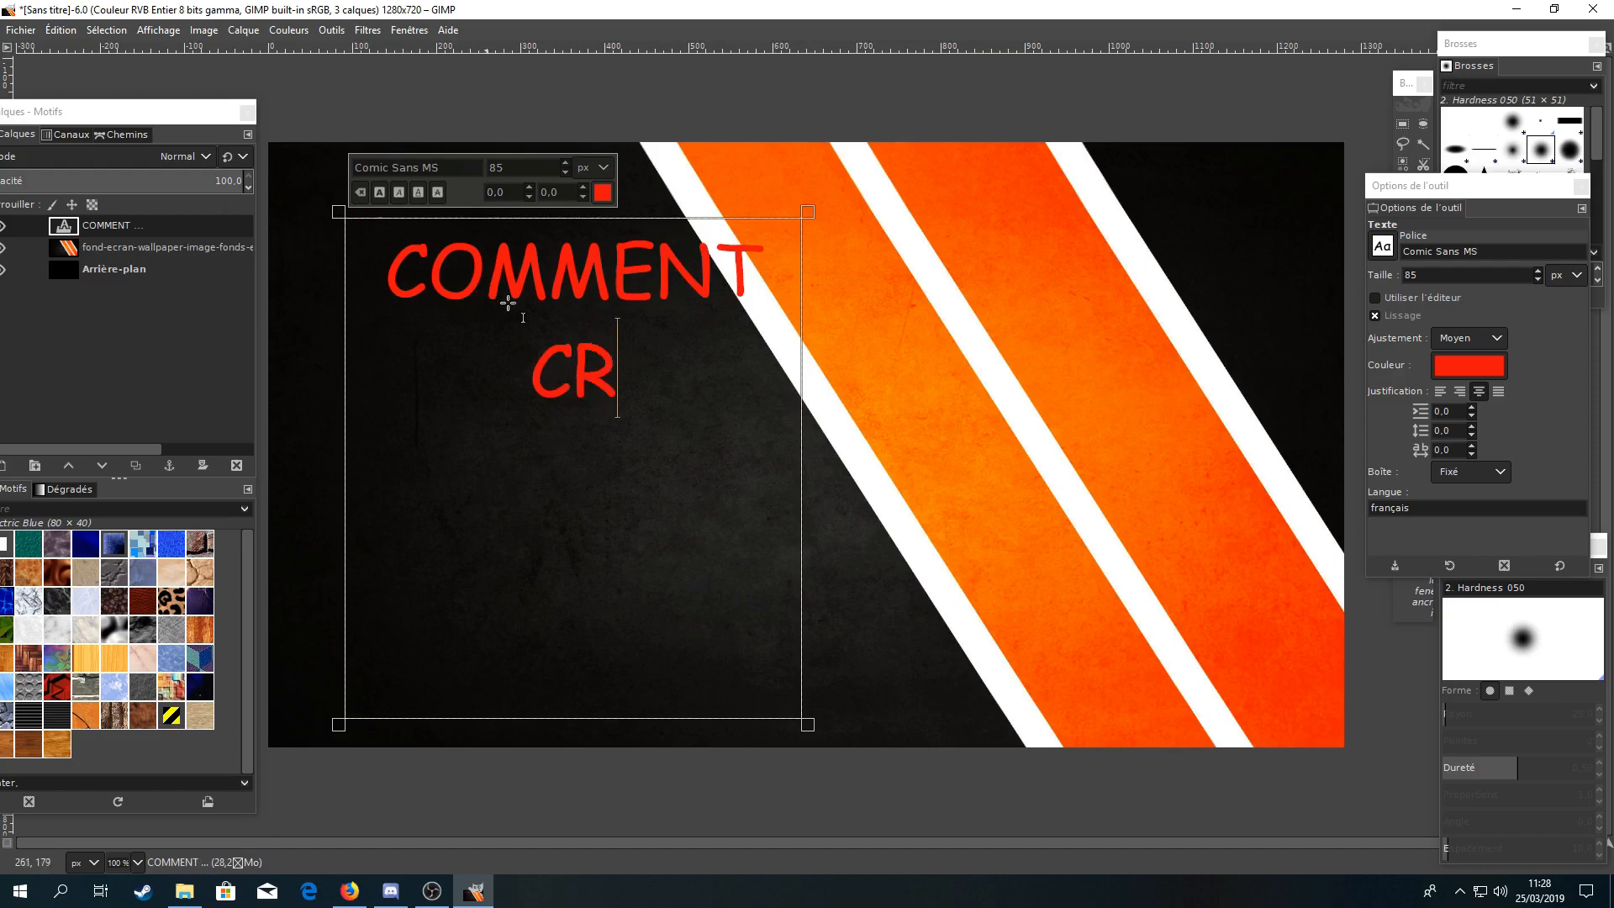
right_click(620, 357)
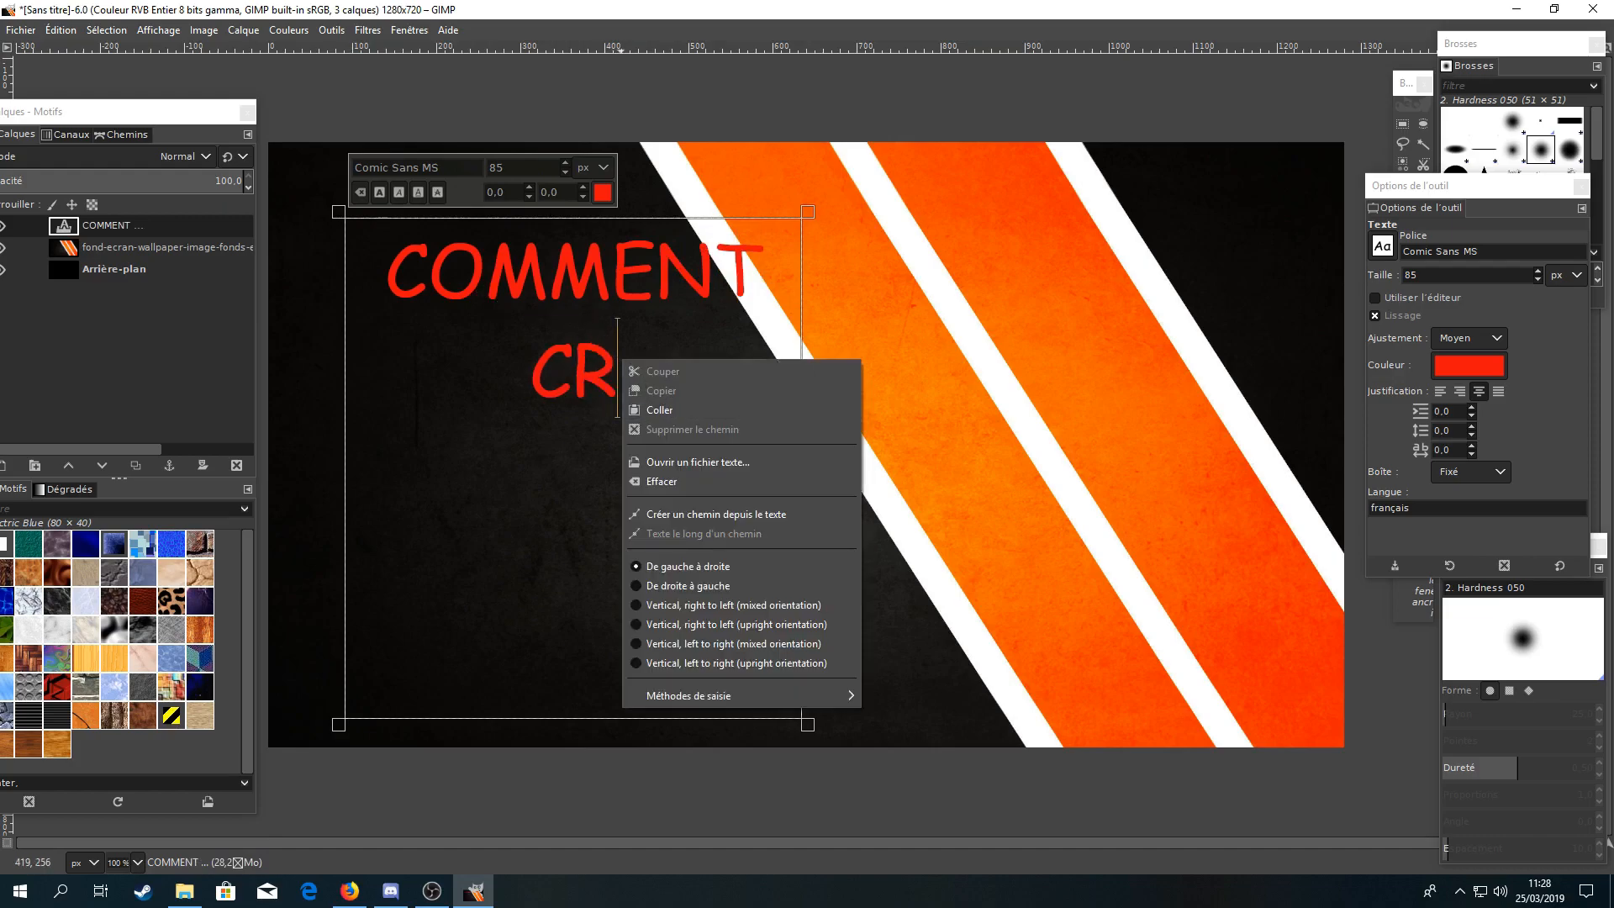
click(663, 410)
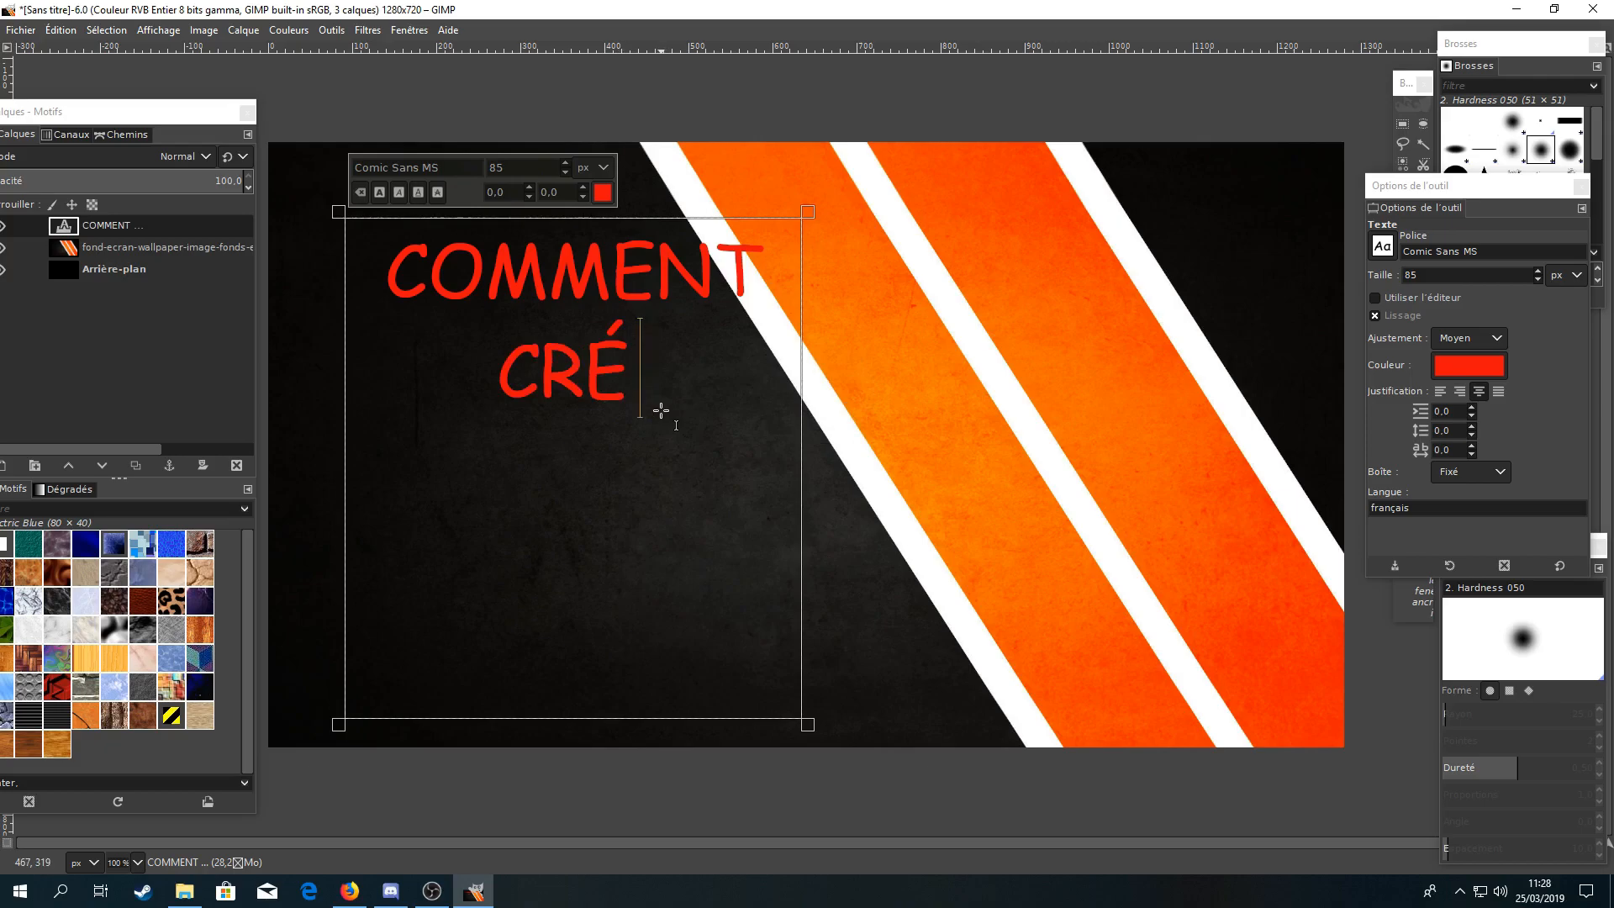
key(BackSpace)
text(ER)
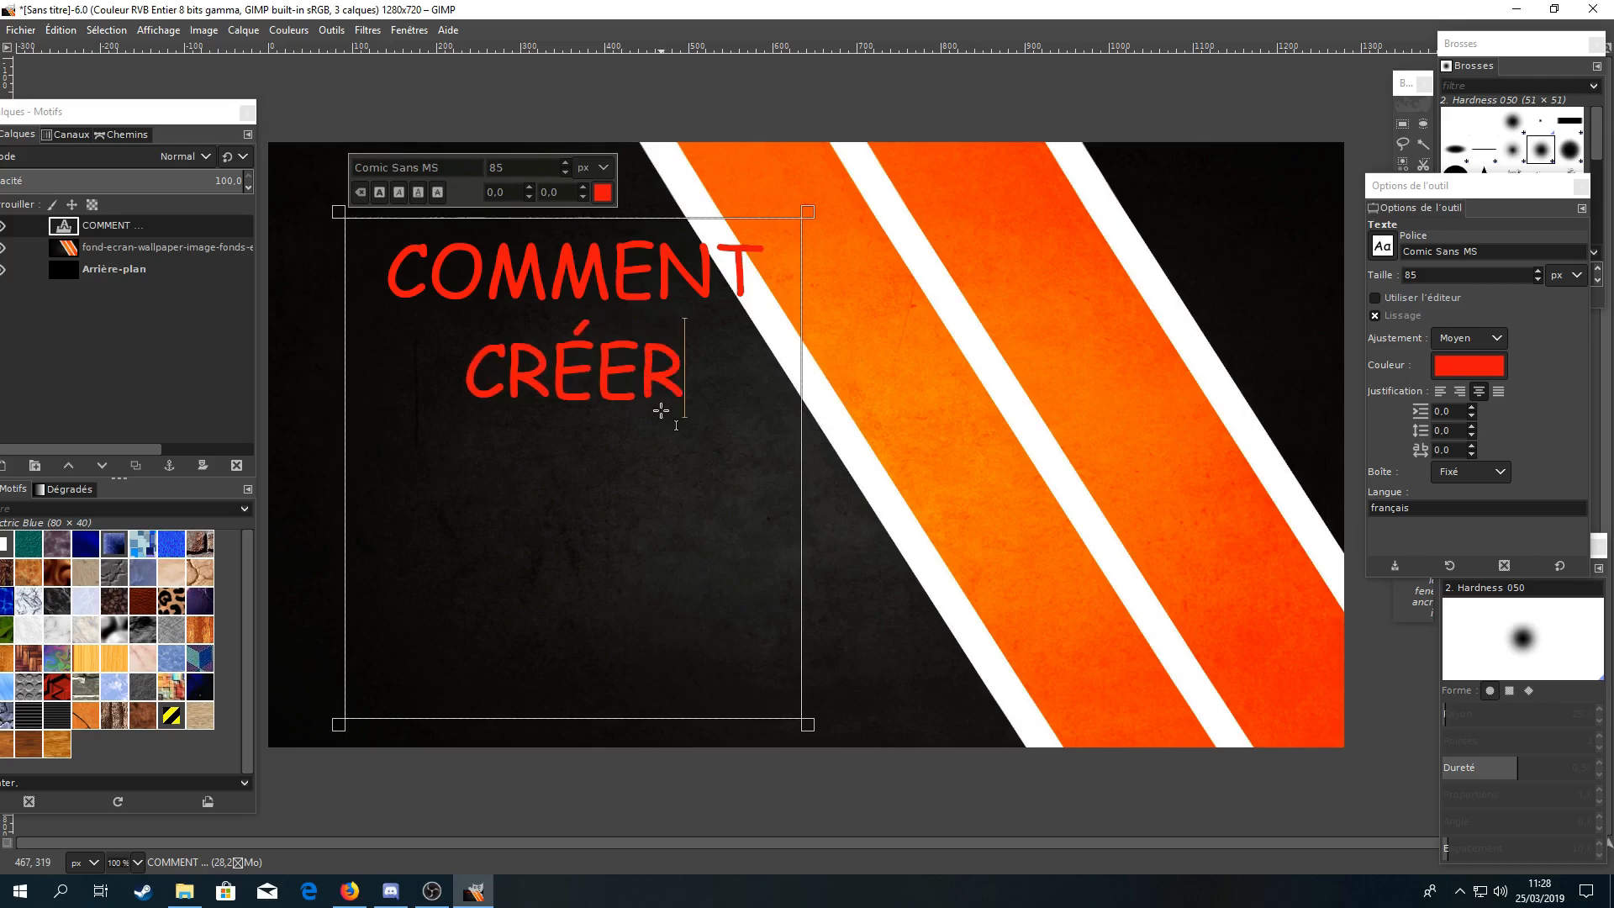
Start a third line in the text box and enter UNEMINIATURE.
key(Return)
text(UNE)
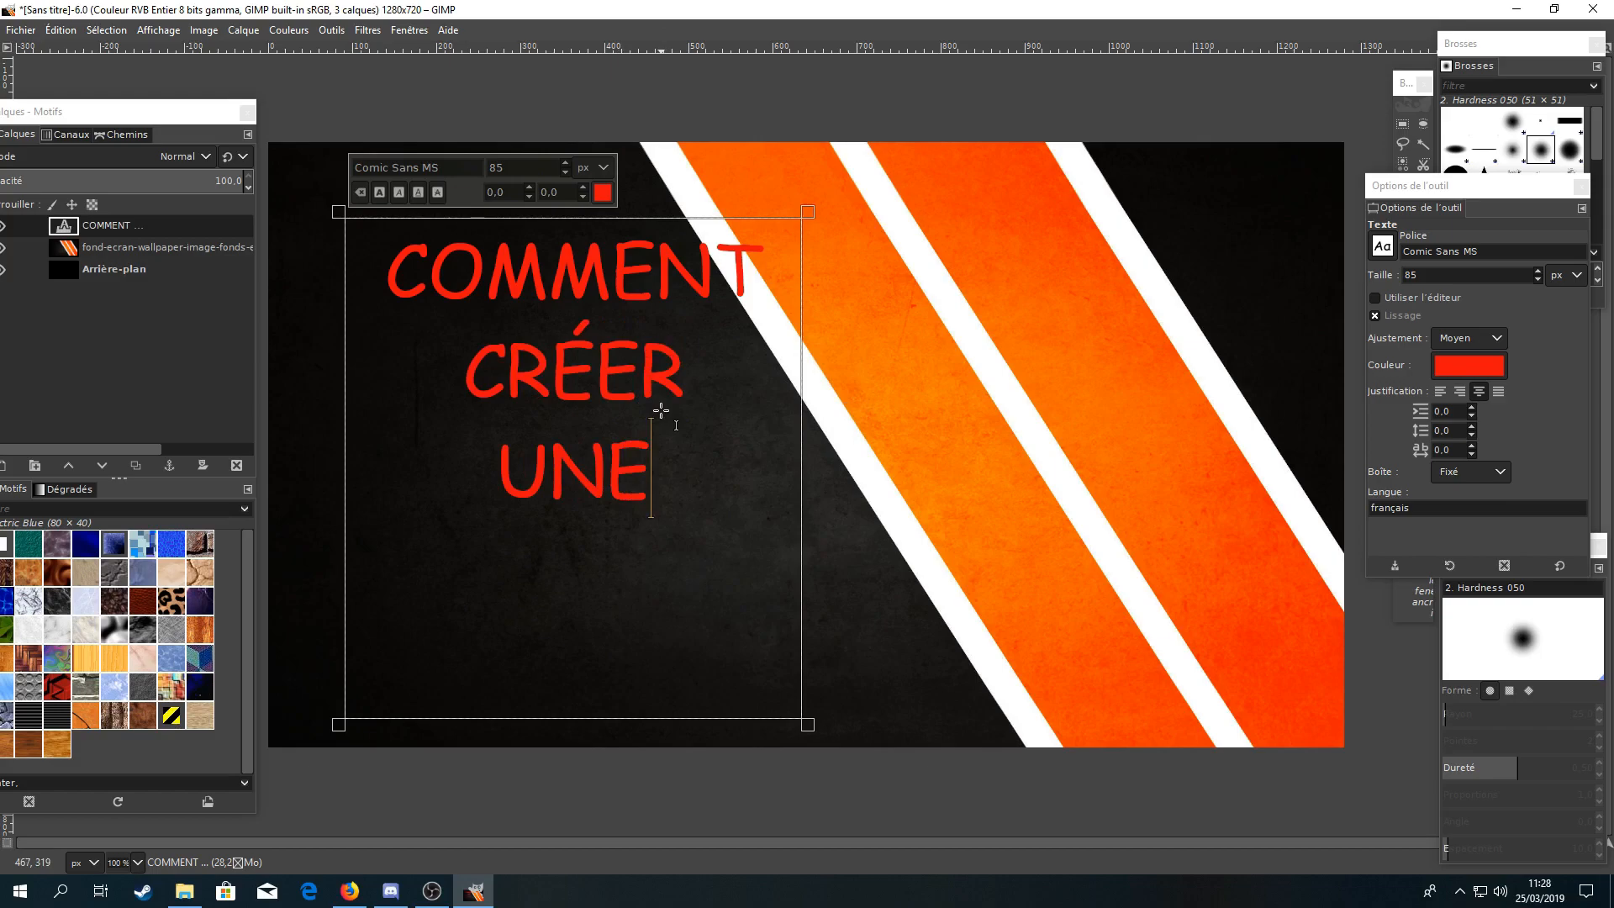
text(MINIA)
key(BackSpace)
key(BackSpace)
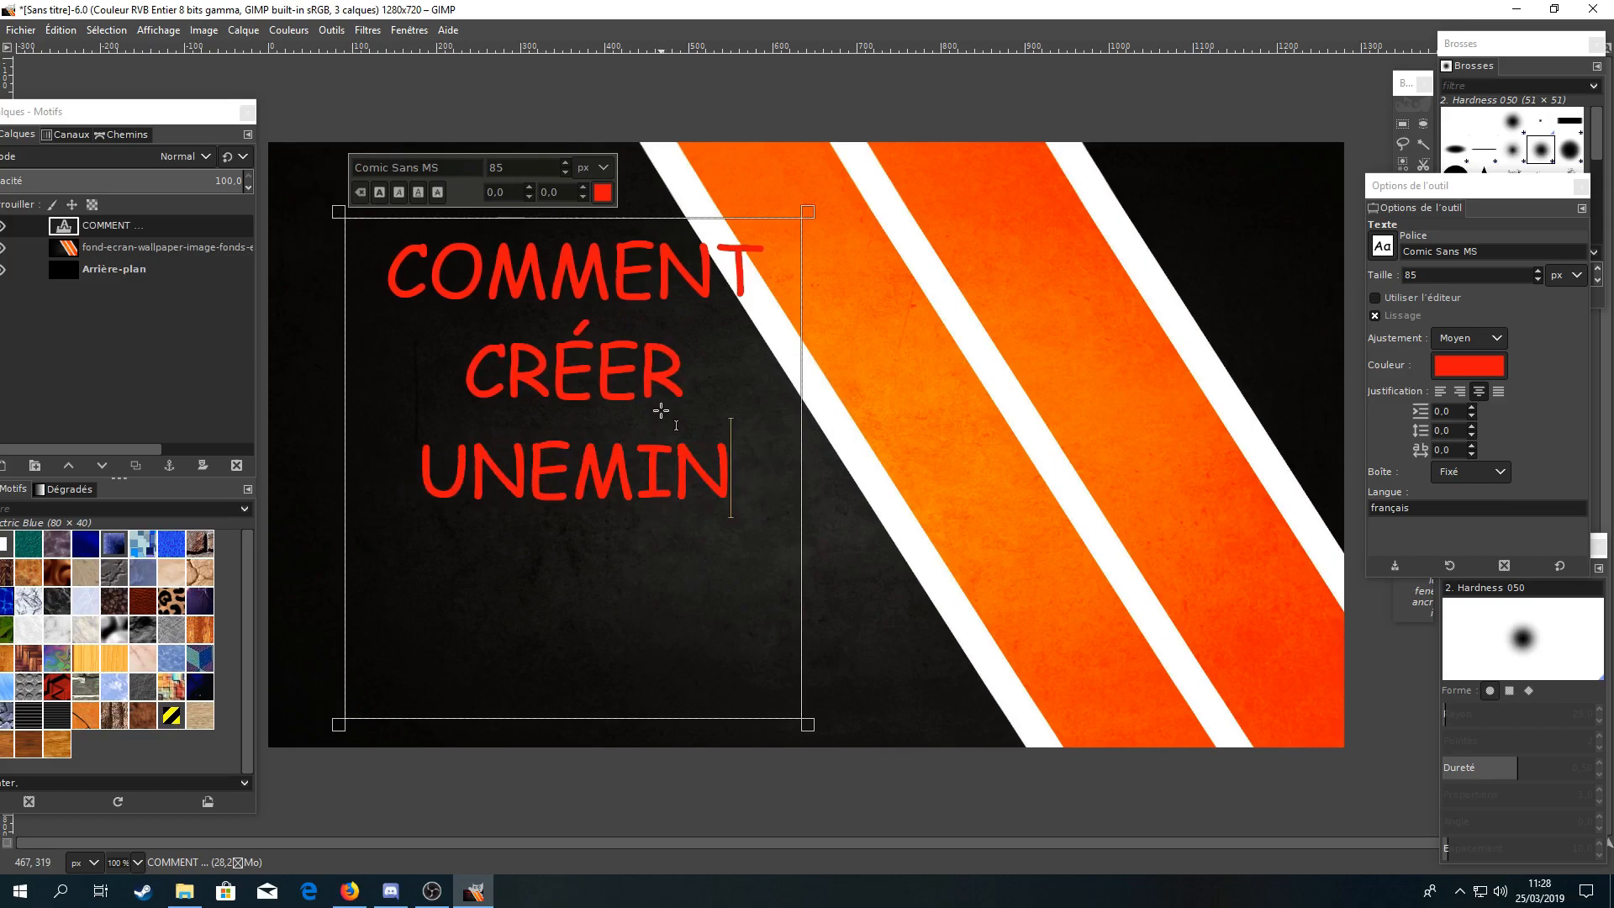
text(IATURE)
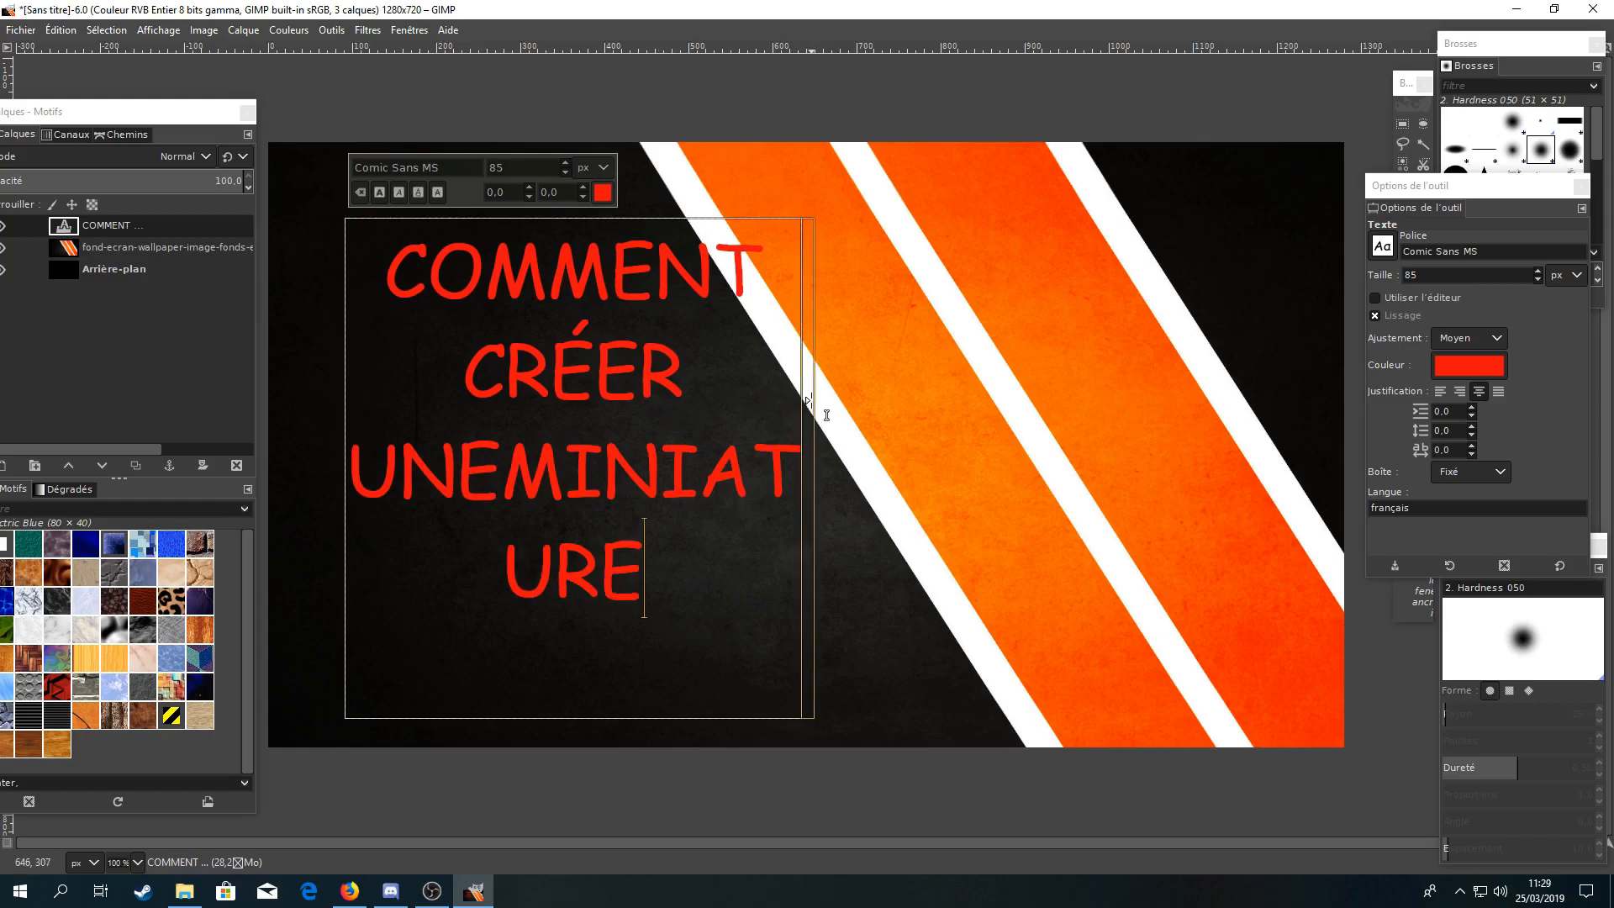
Enlarge the text box sideways and upwards, and separate UNE and MINIATURE with a space on one line.
drag(805, 400, 901, 400)
drag(346, 437, 285, 441)
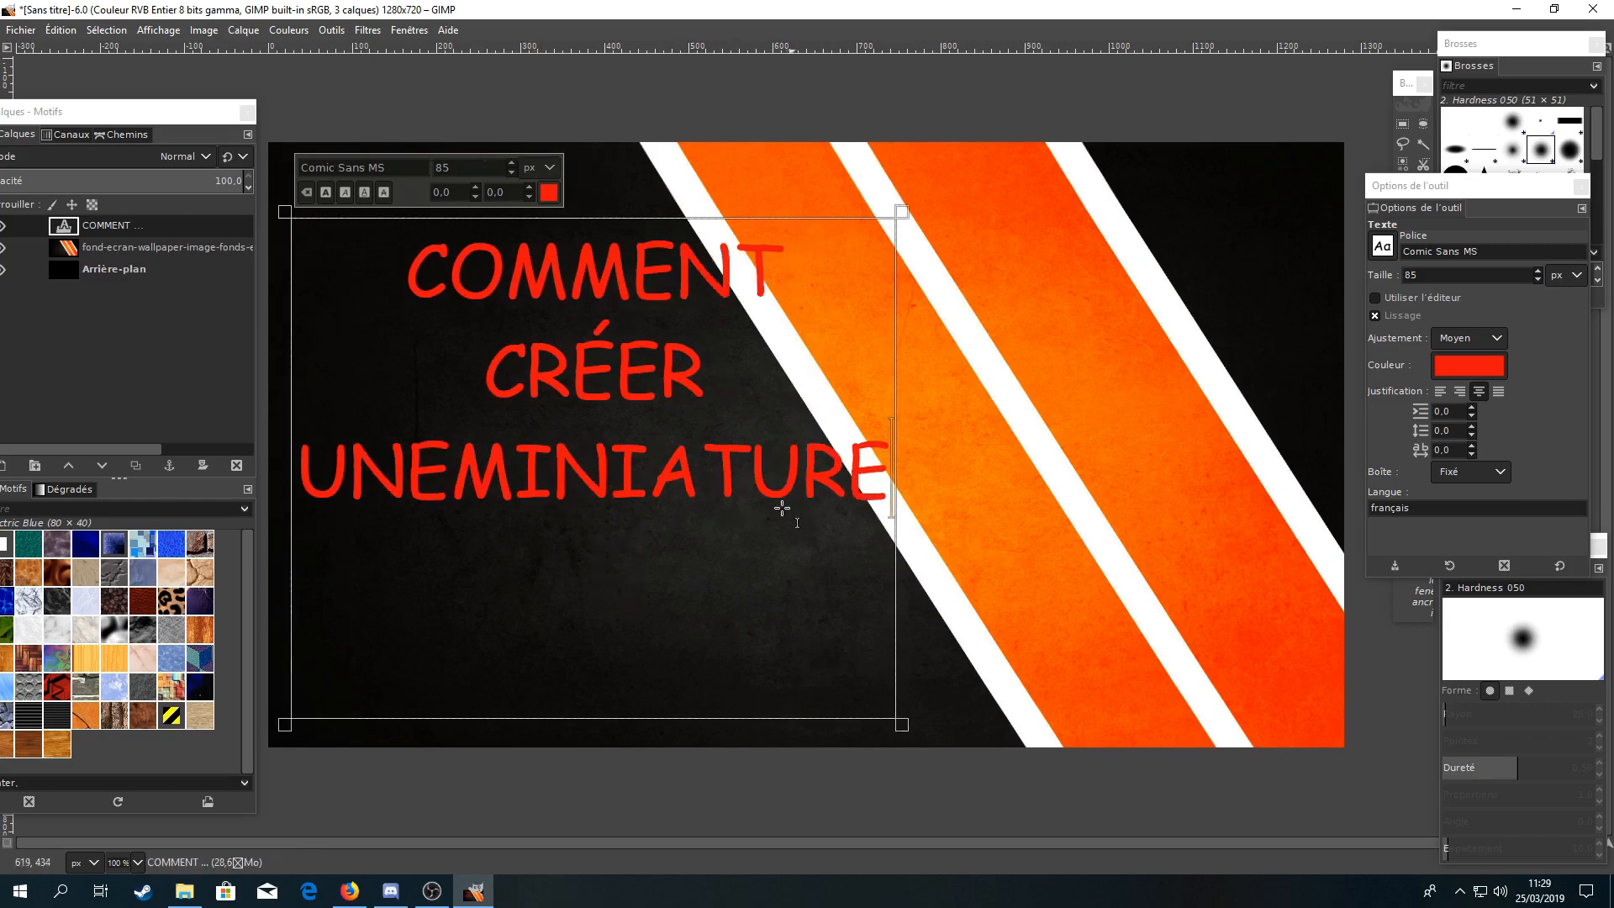
click(451, 467)
key(Return)
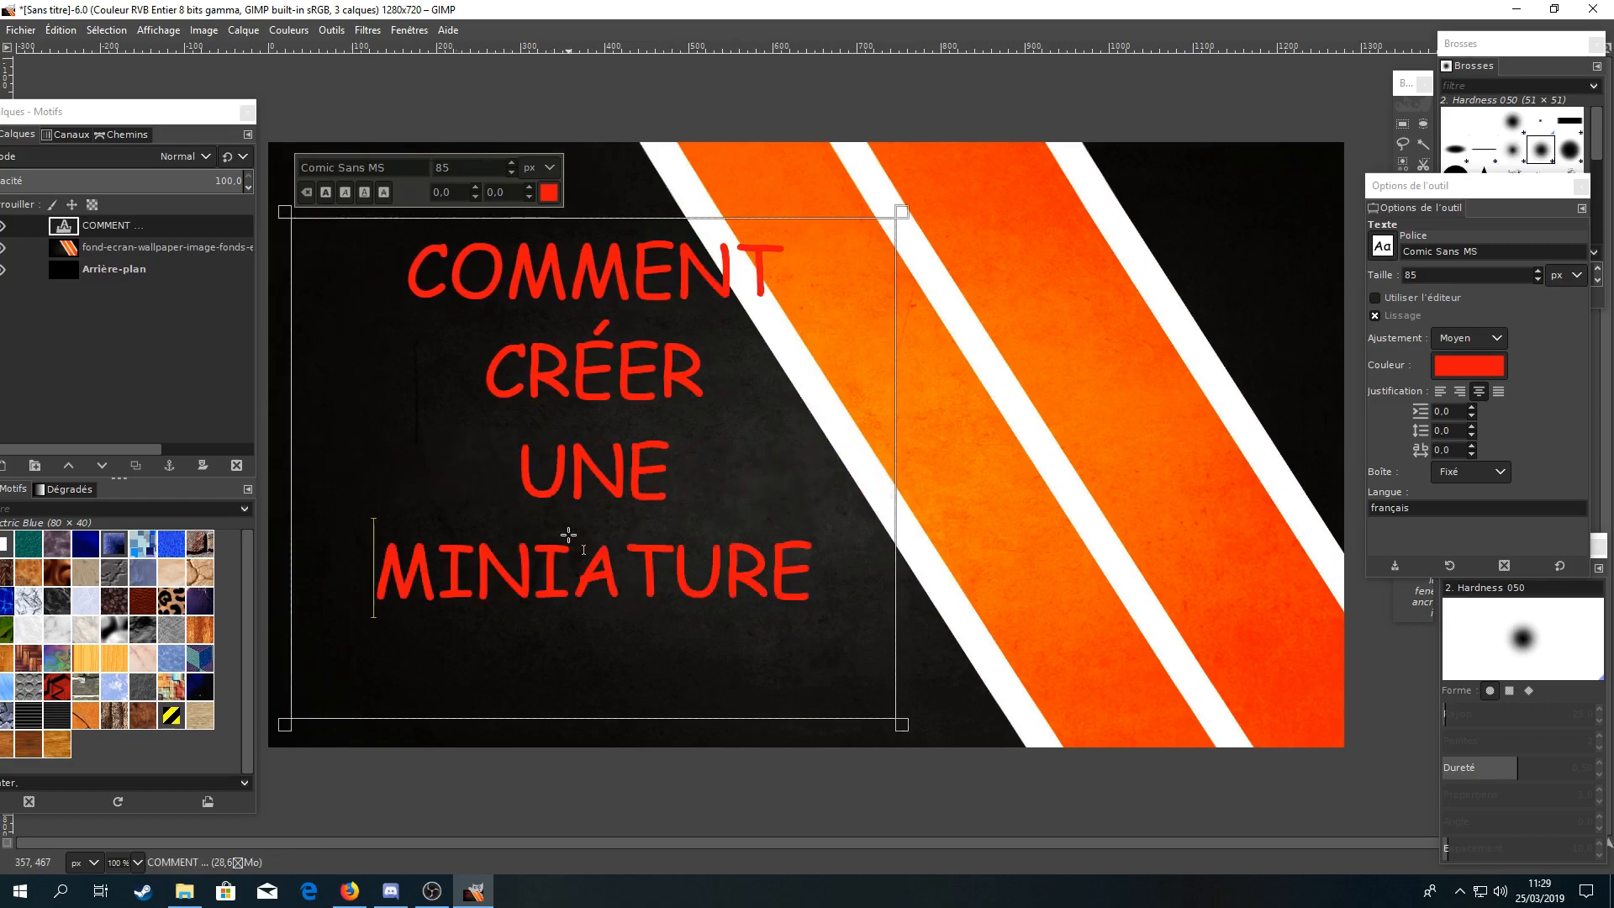
drag(747, 215, 747, 159)
drag(894, 389, 921, 389)
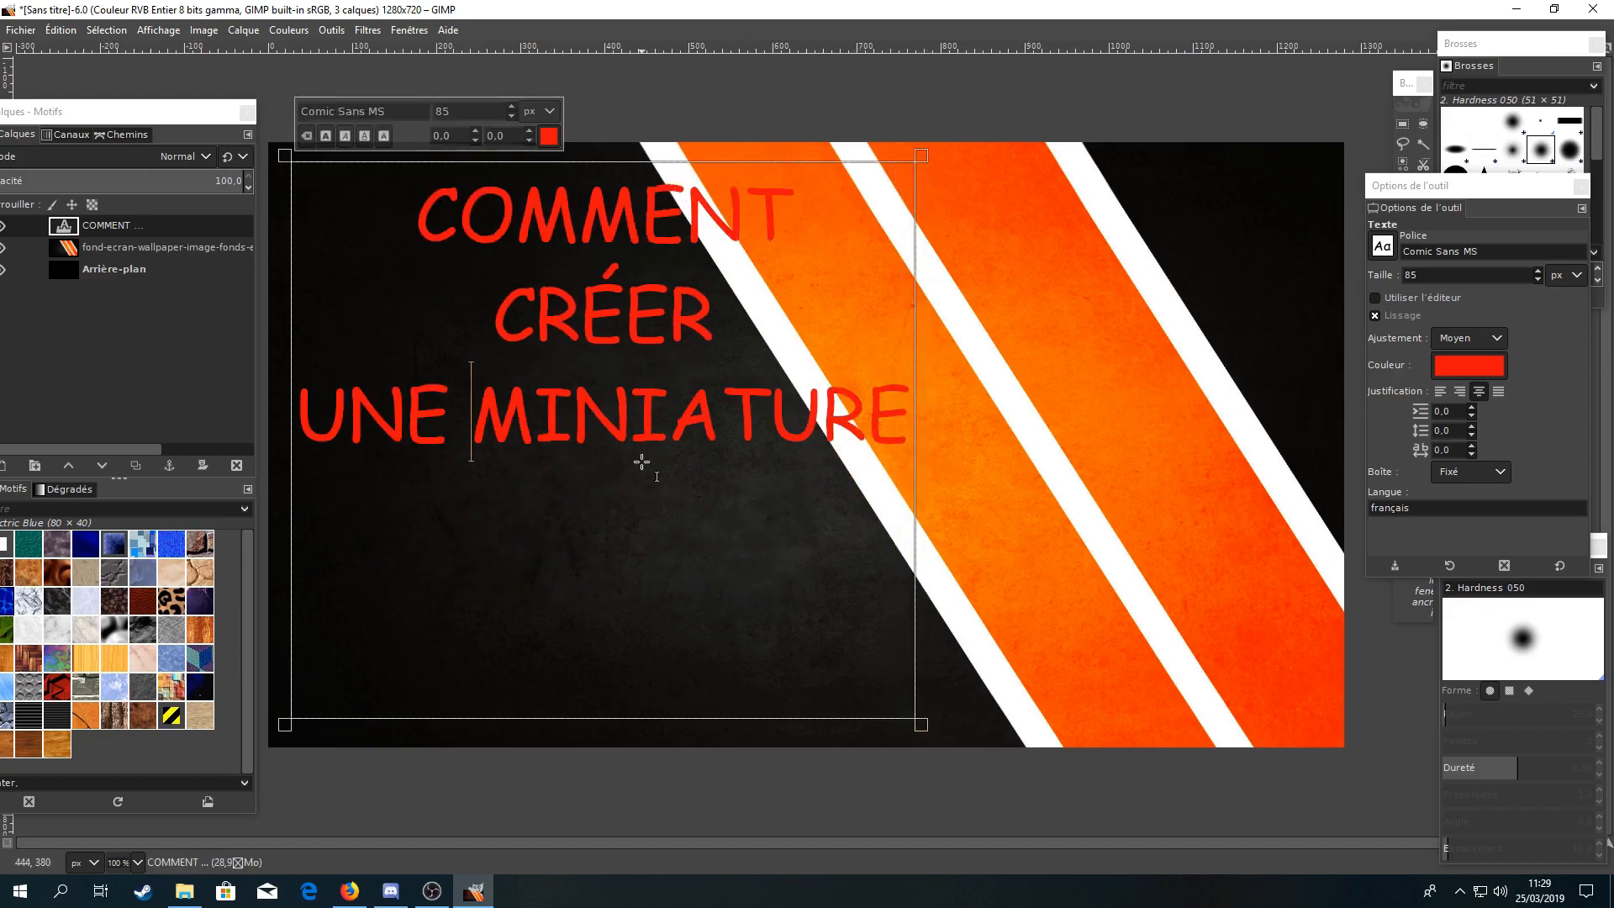
Add AVEC and GIMP as two further lines below UNE MINIATURE.
click(903, 421)
key(Return)
text(AVEC )
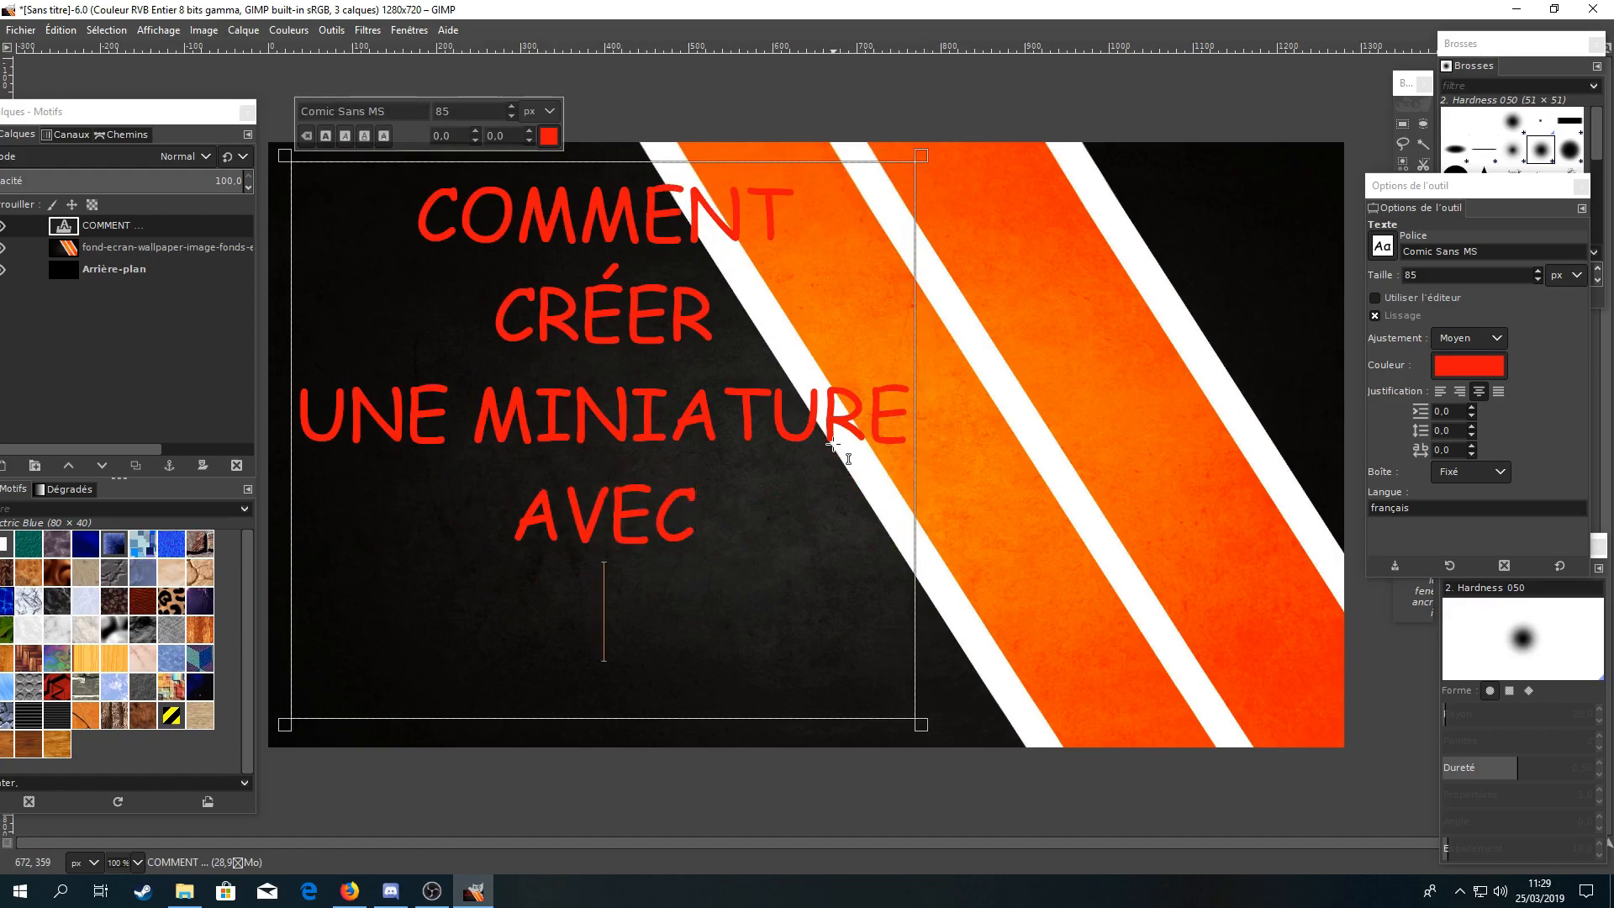
text(GIMP)
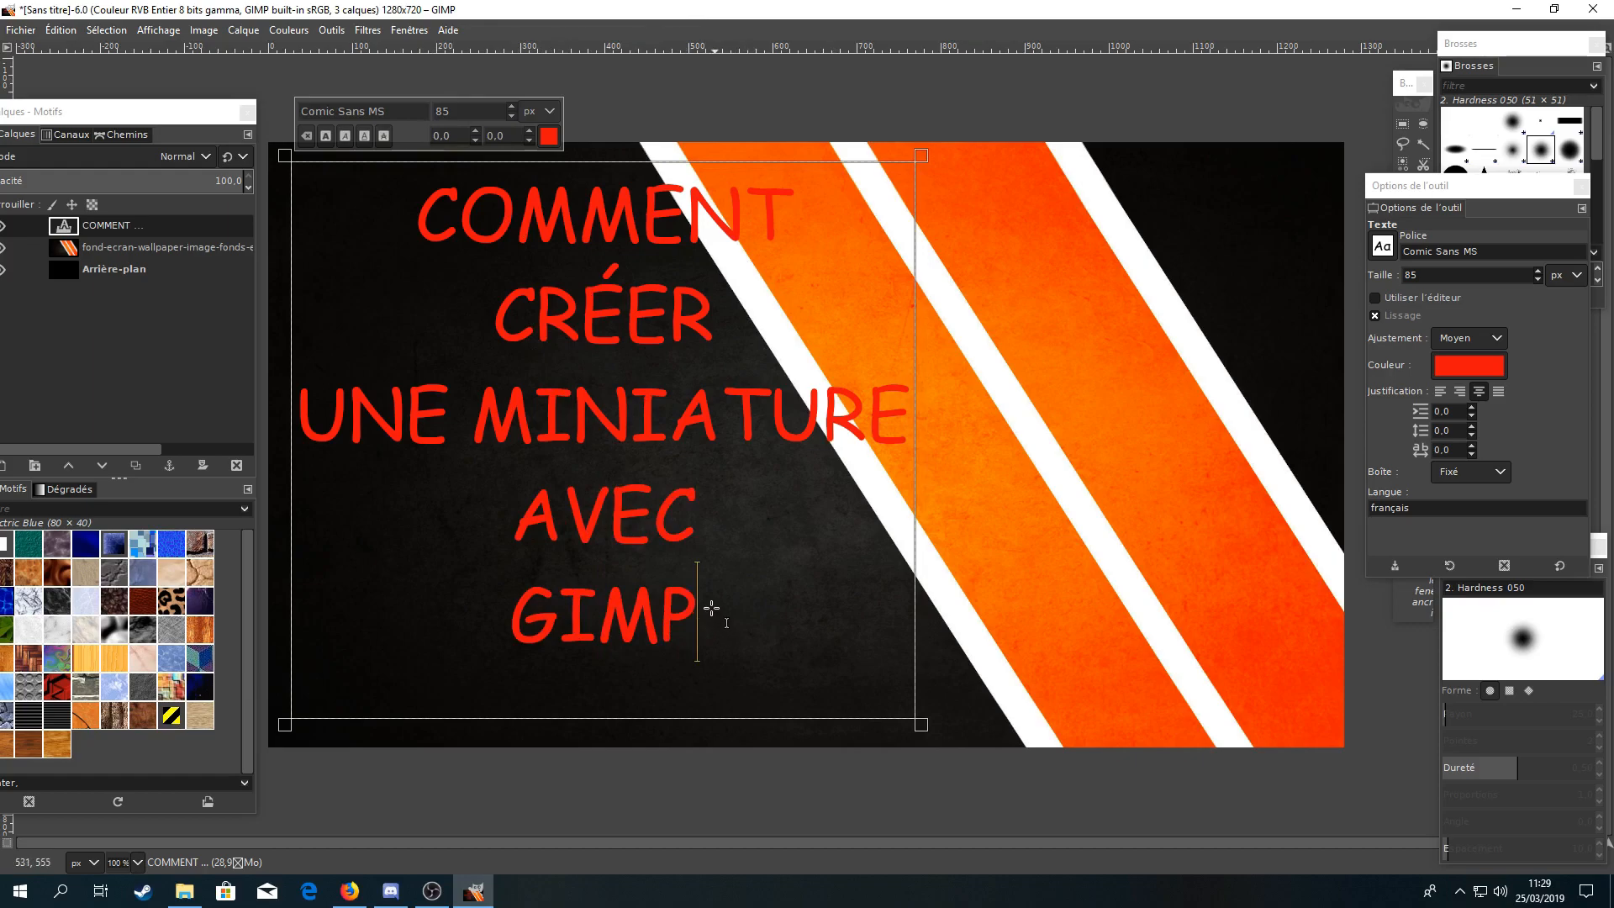
Make the whole title bold and adjust its text box so UNE MINIATURE fits on one line, slightly lower on the canvas.
drag(701, 613, 382, 241)
click(325, 136)
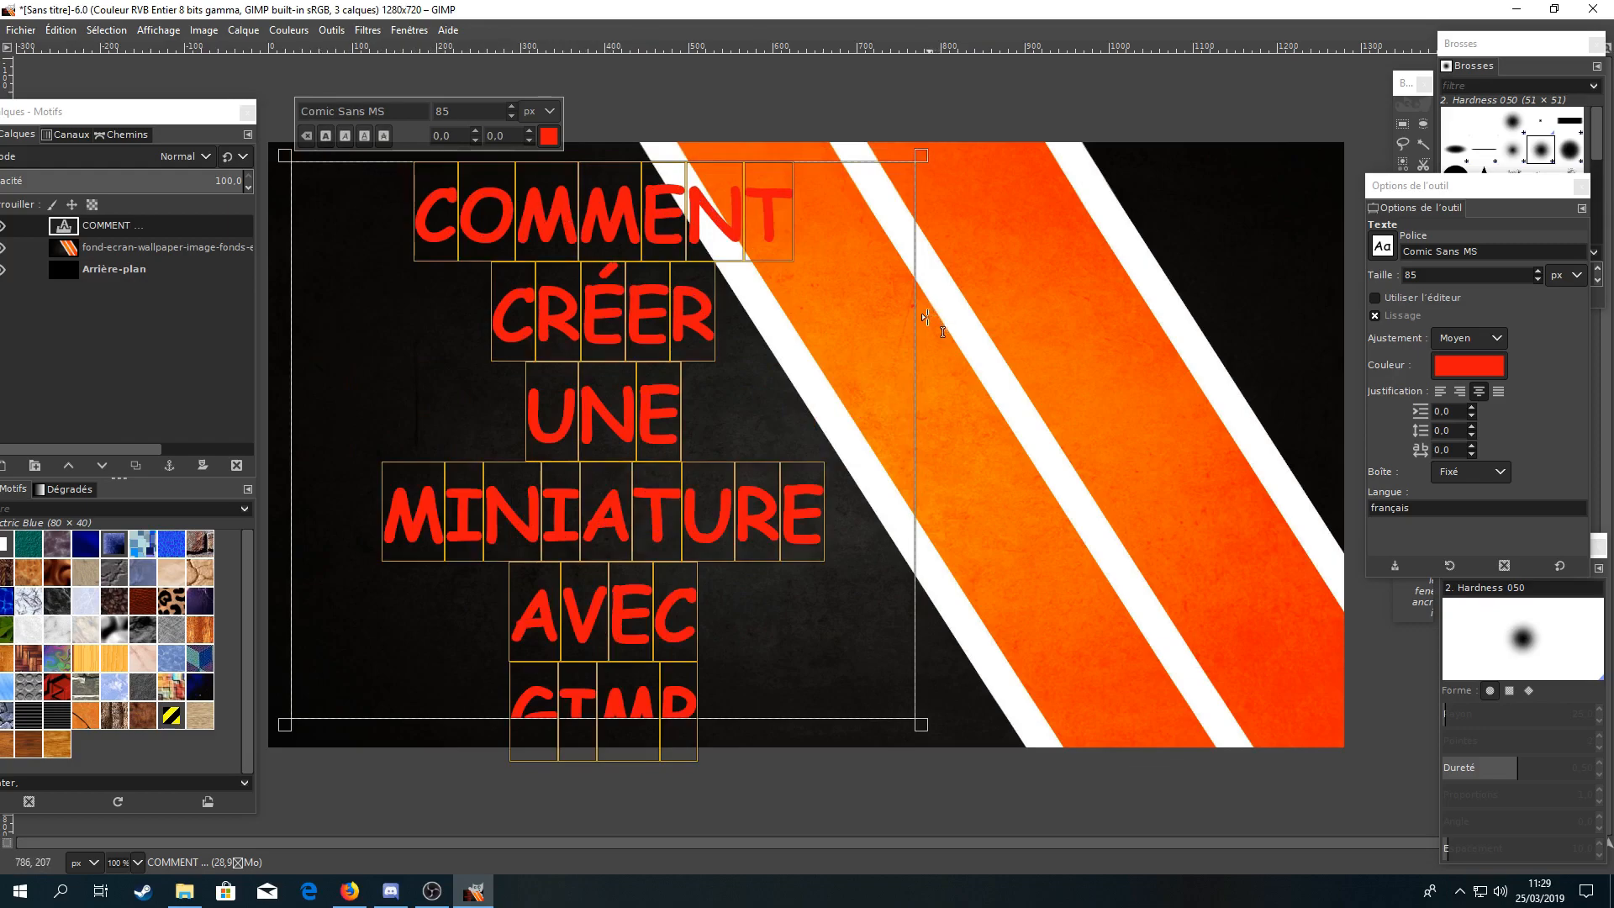
drag(920, 315, 974, 316)
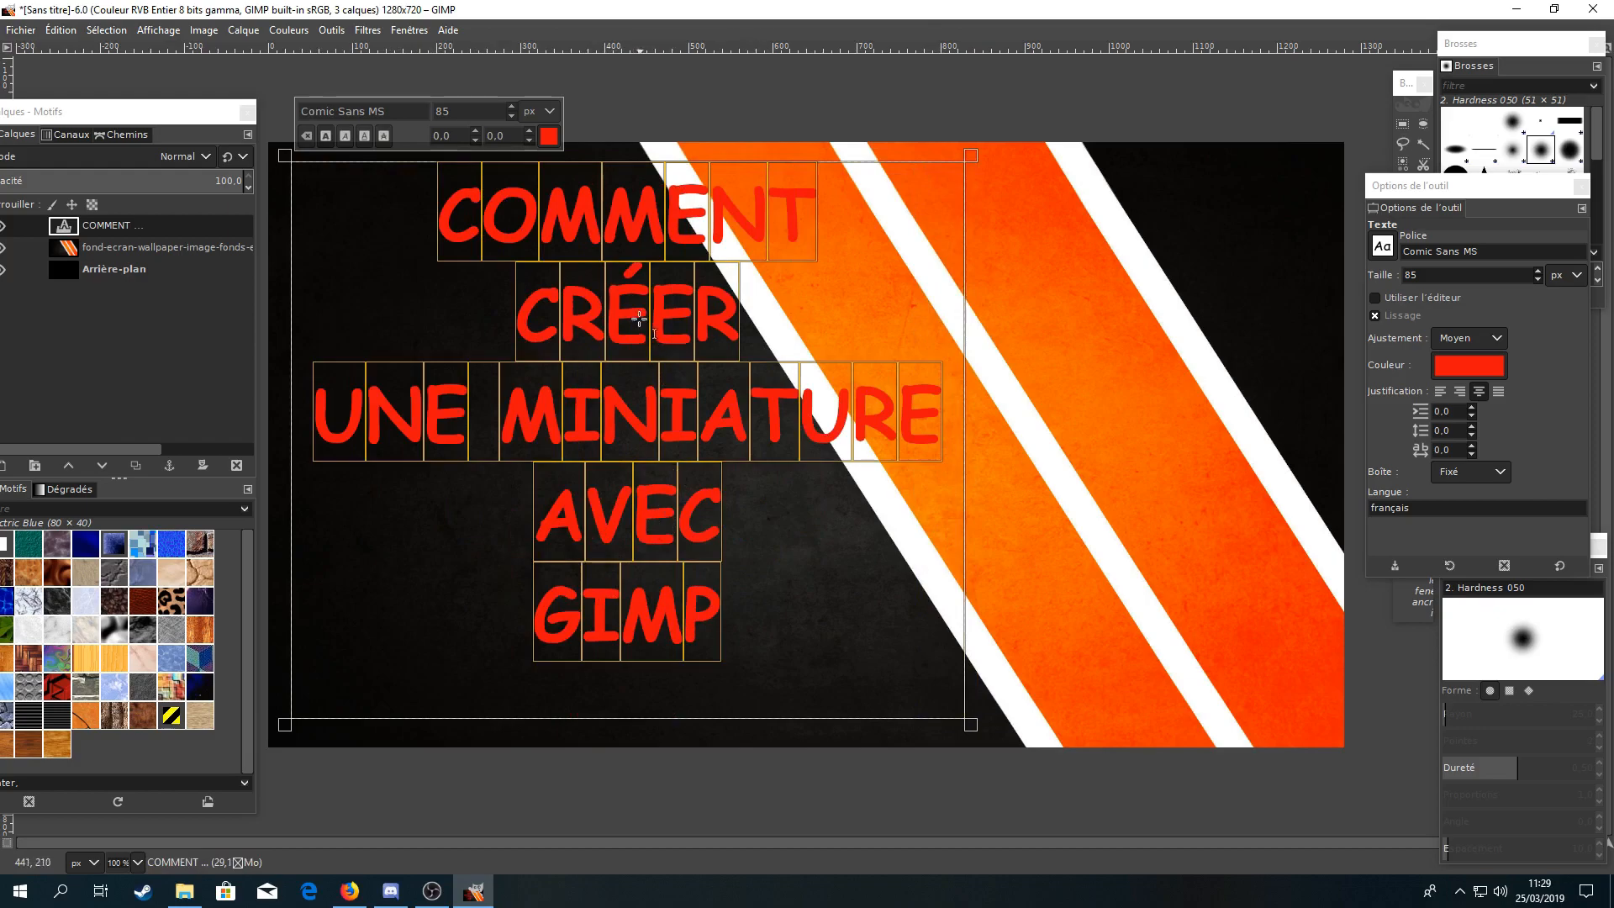
drag(657, 163, 648, 177)
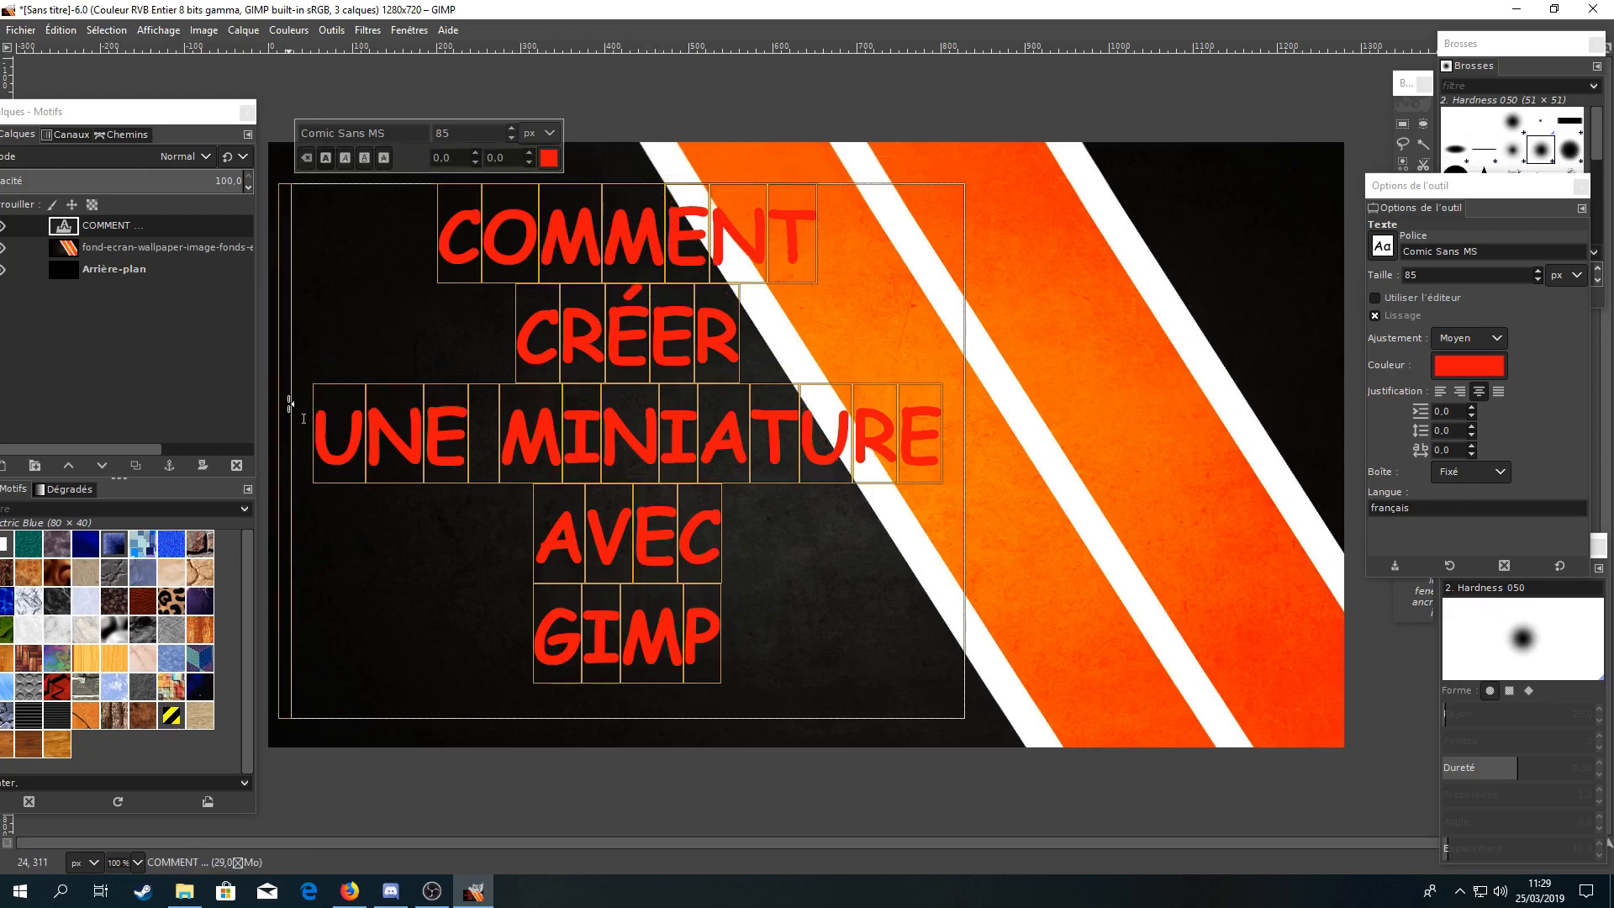
click(790, 575)
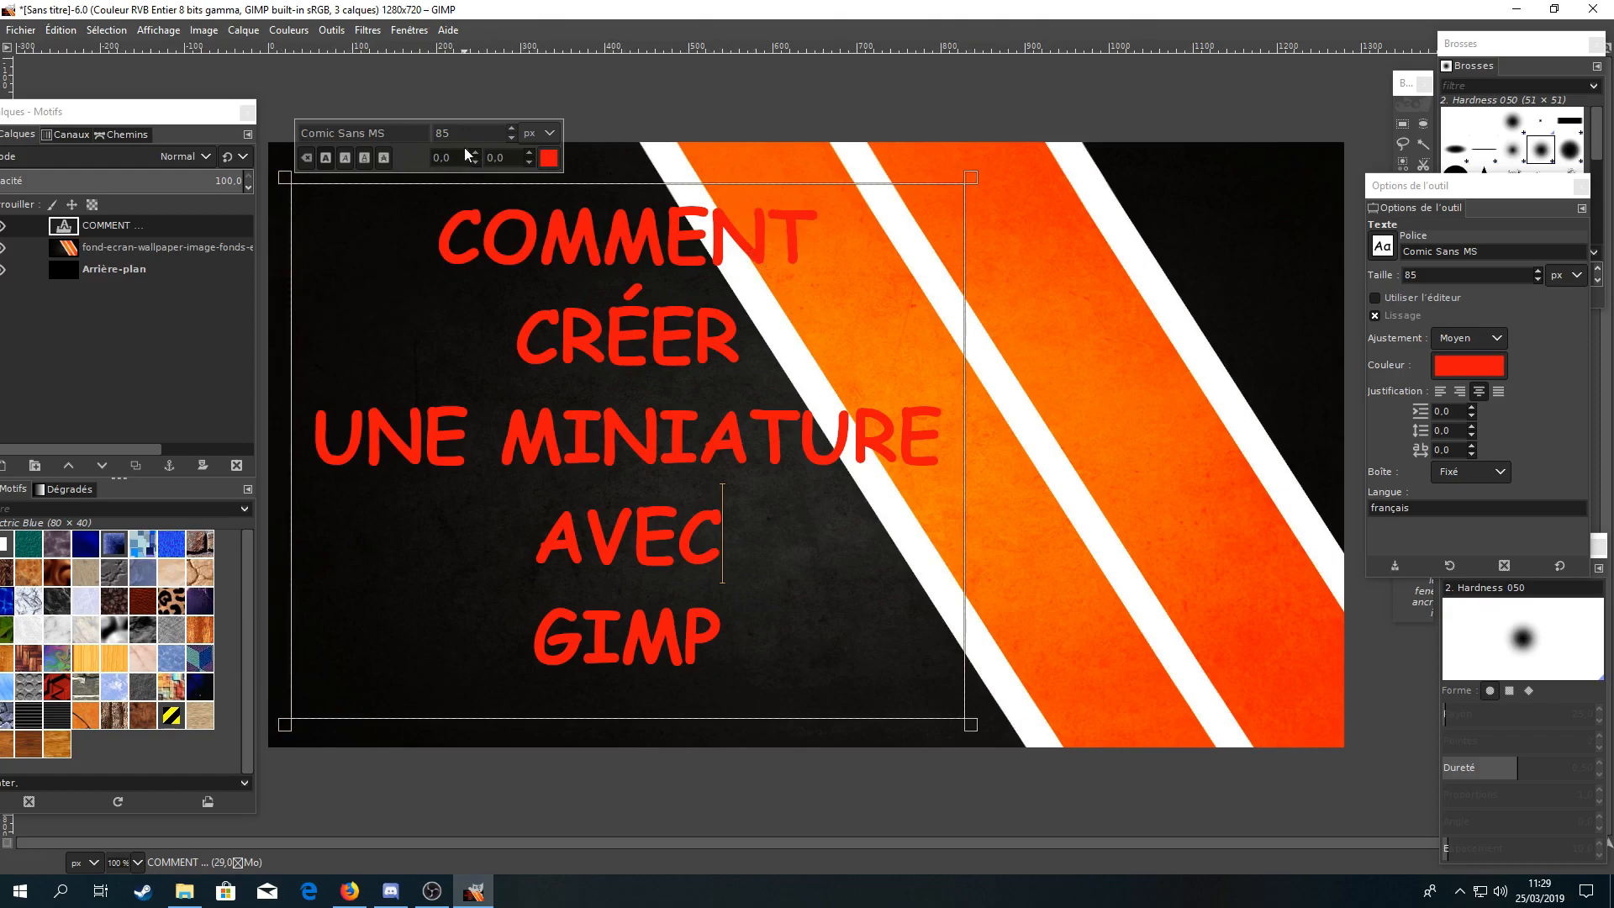
Add a transparent 1280 x 720 px layer named Calque directly above the orange wallpaper layer.
click(189, 250)
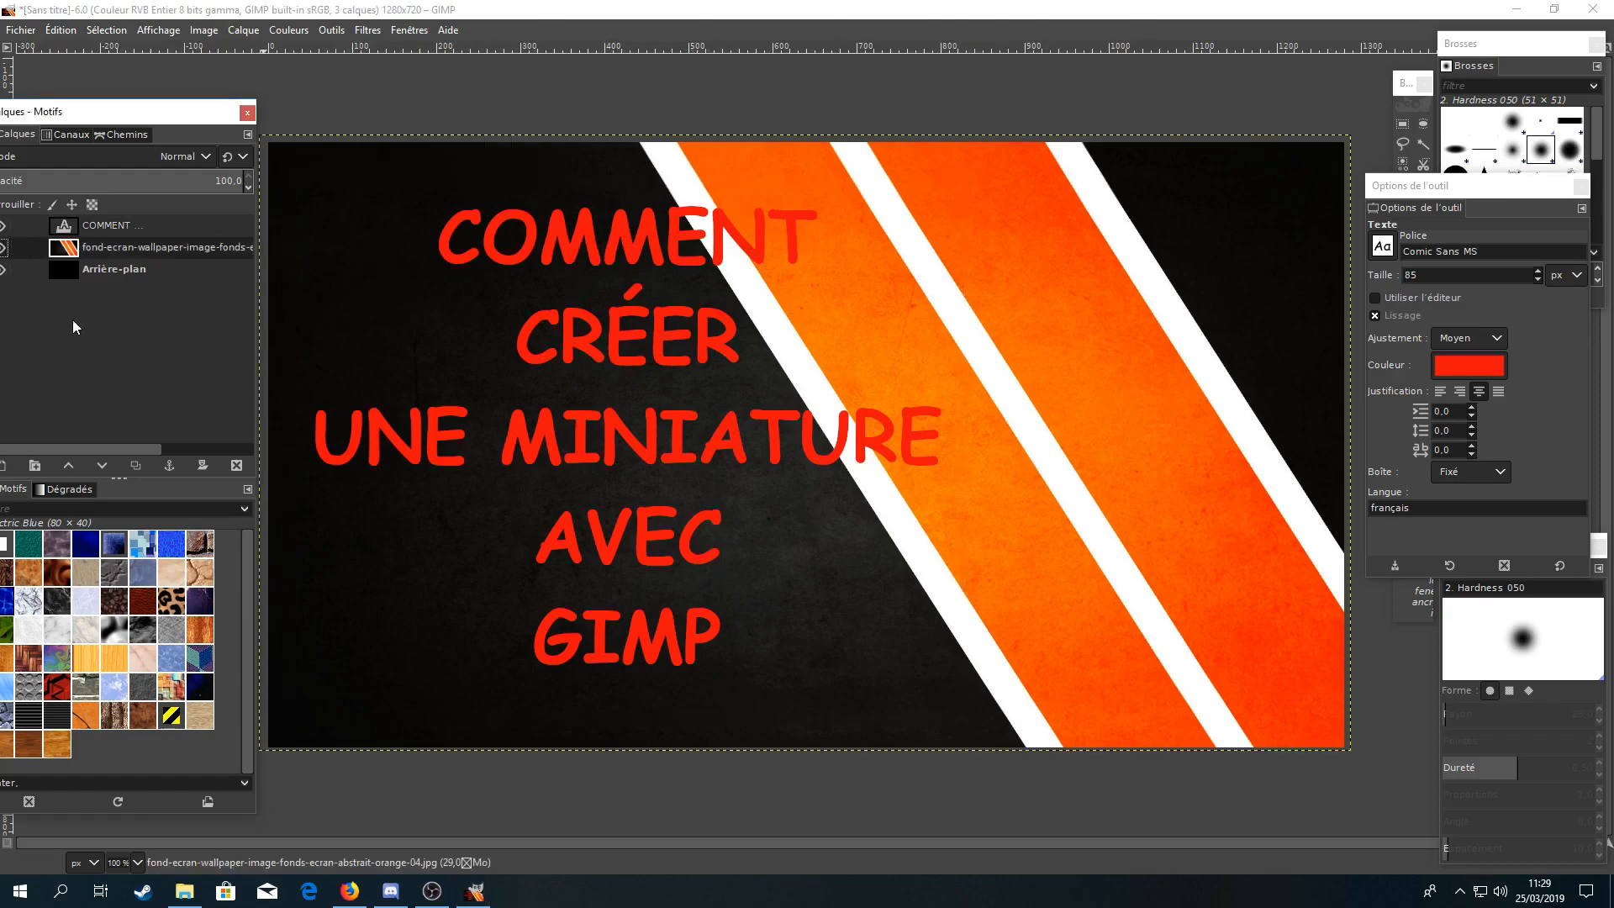
drag(126, 111, 239, 68)
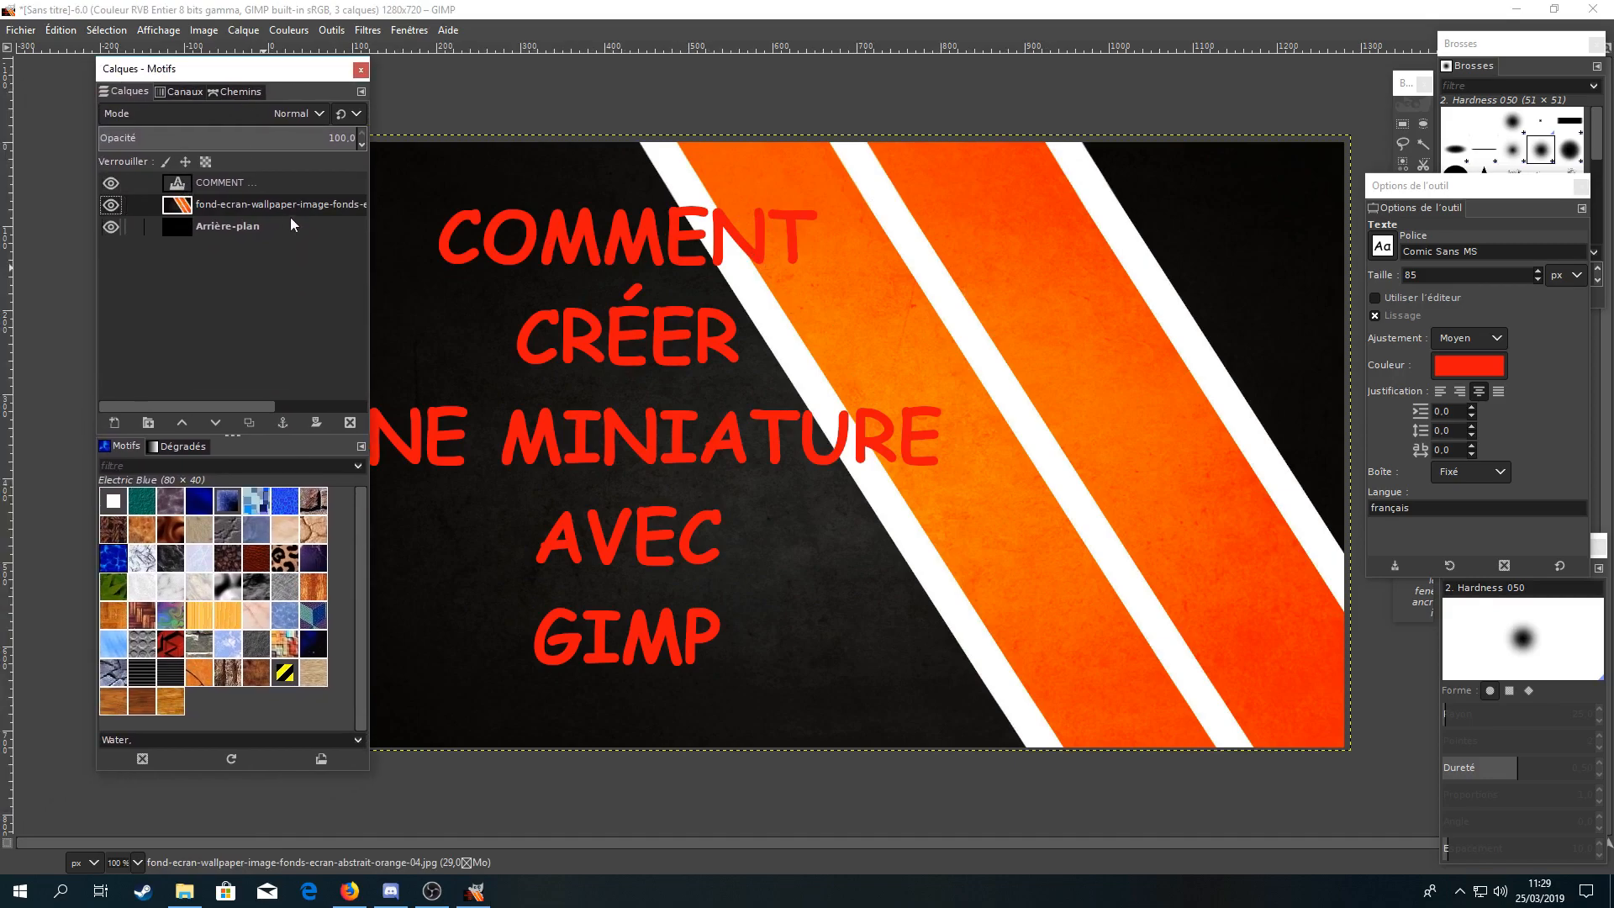
click(111, 427)
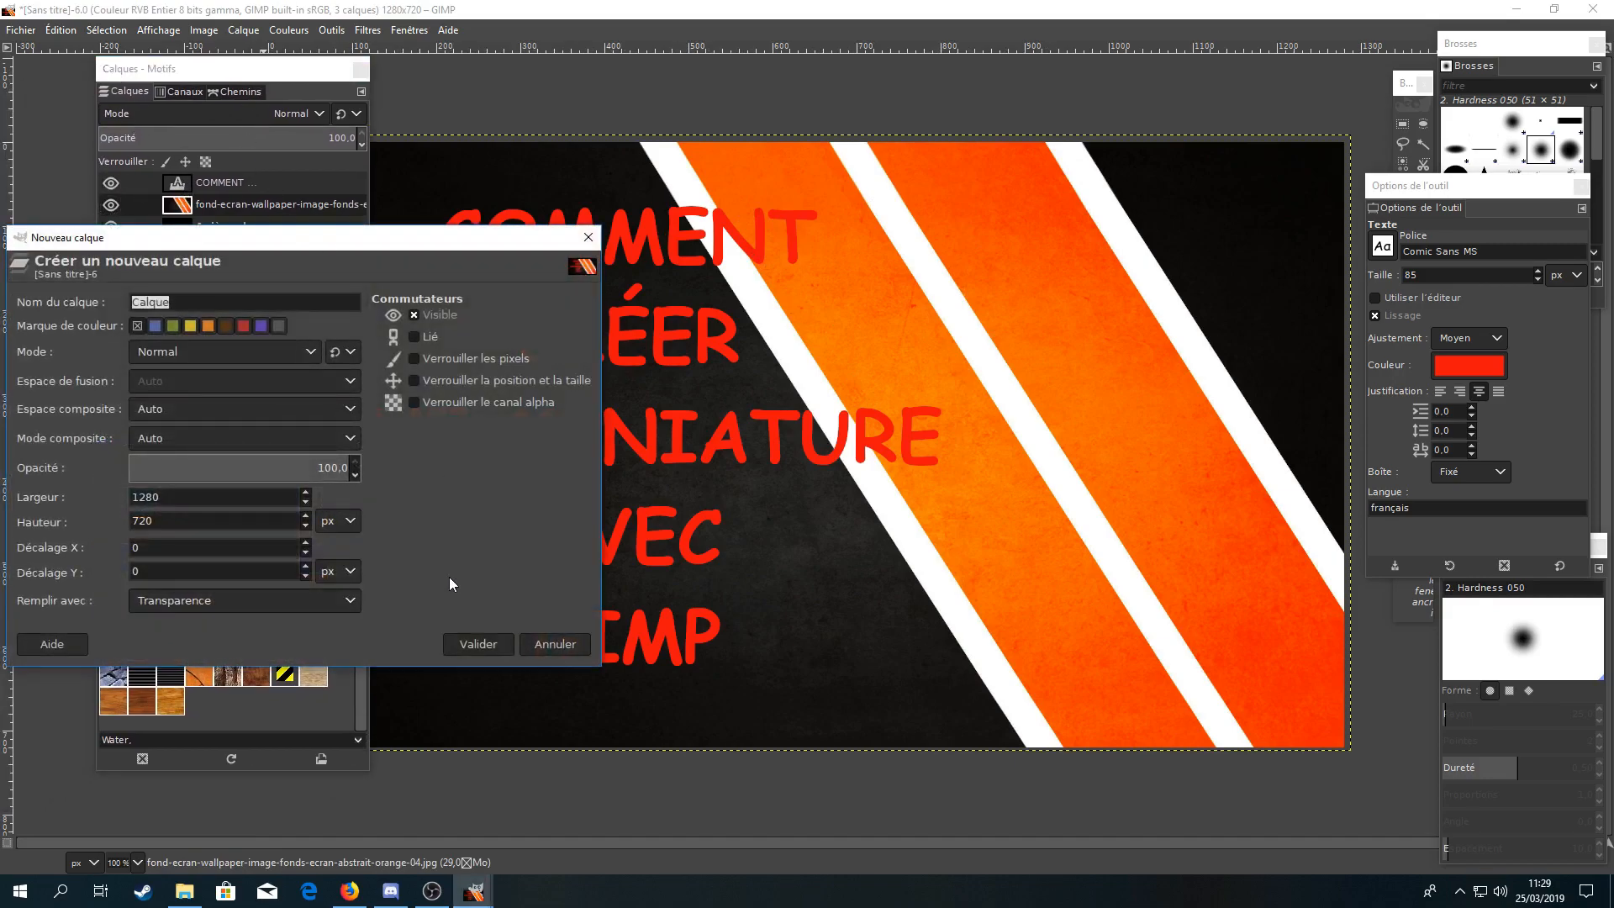
click(478, 643)
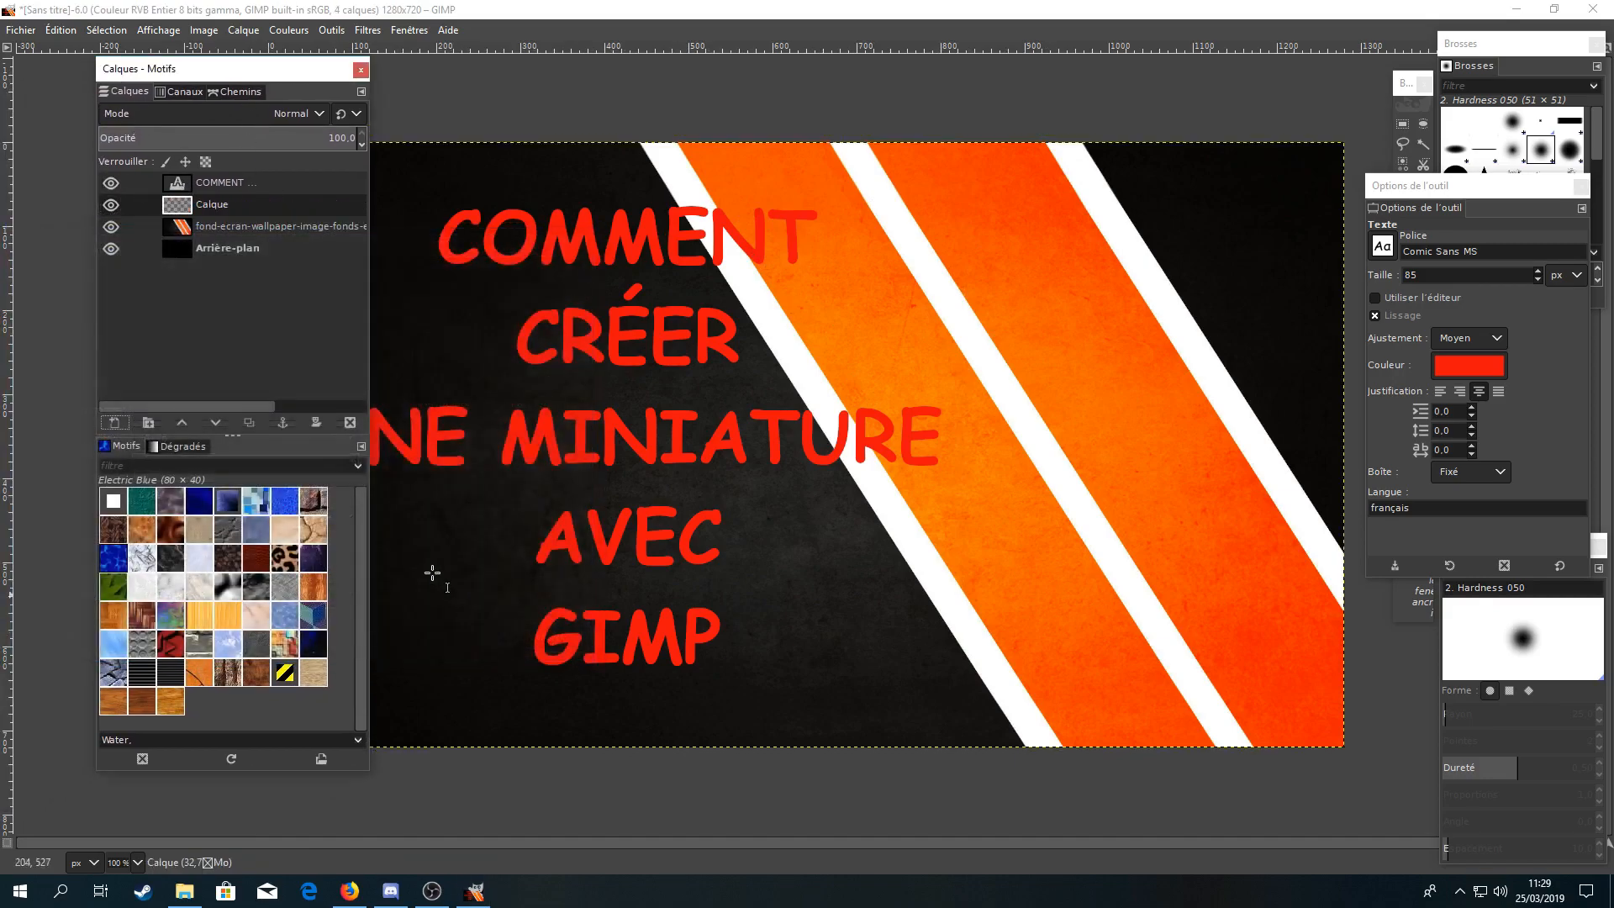
Turn the alpha of the COMMENT text layer into a selection around the letters.
click(289, 185)
drag(256, 68, 182, 83)
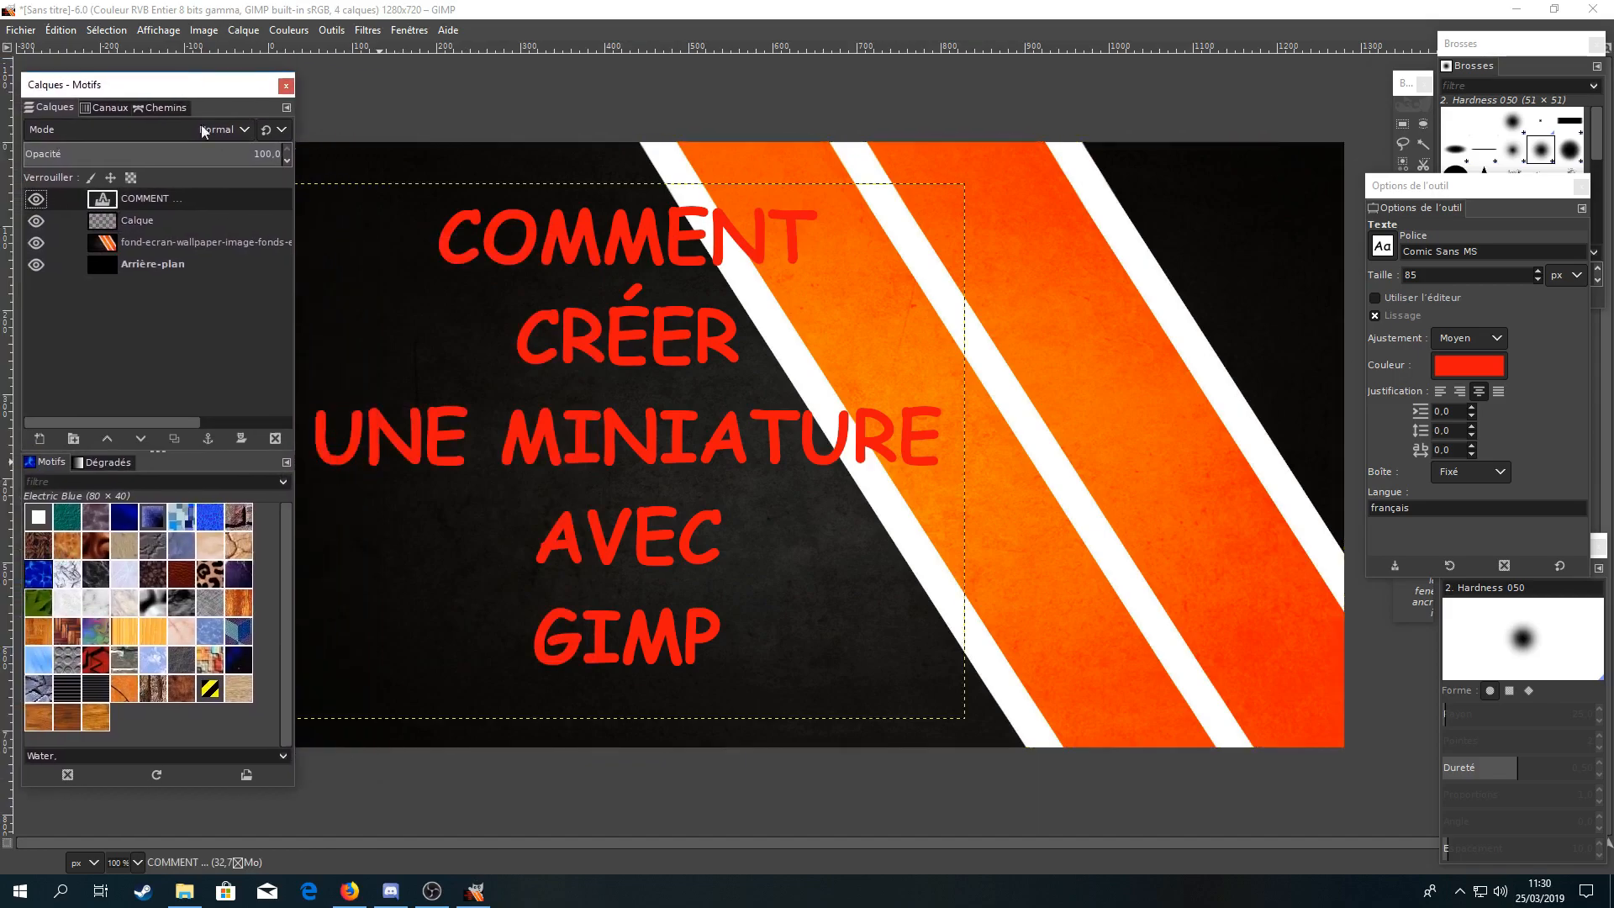
right_click(233, 198)
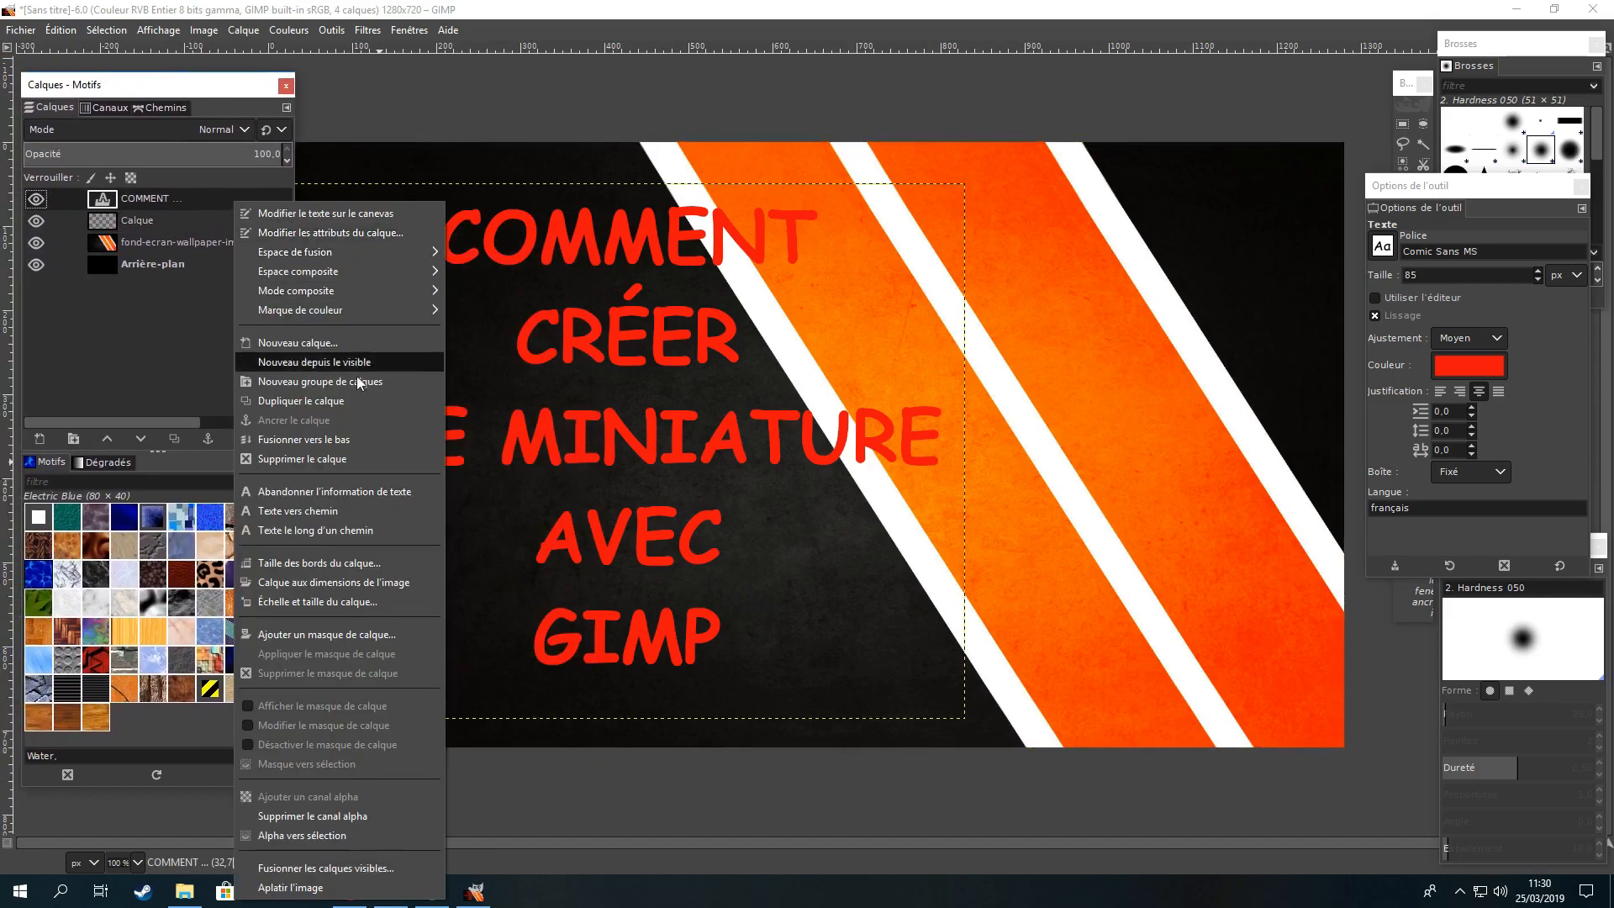
click(329, 835)
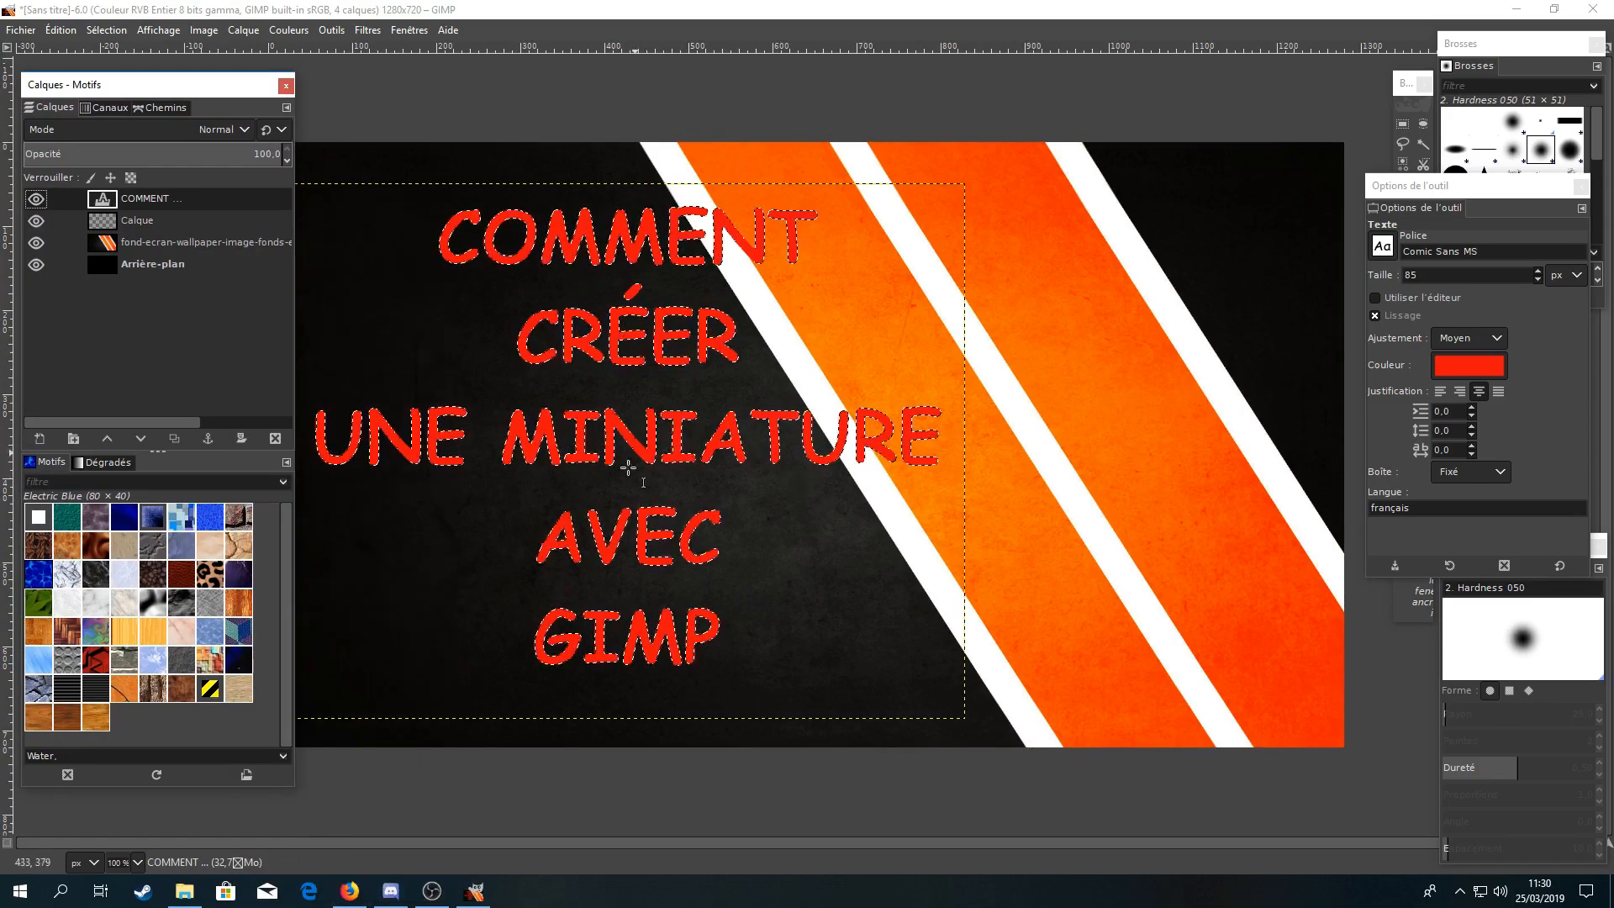
Activate the Calque layer and grow the letter selection by the proposed pixel amount.
click(154, 217)
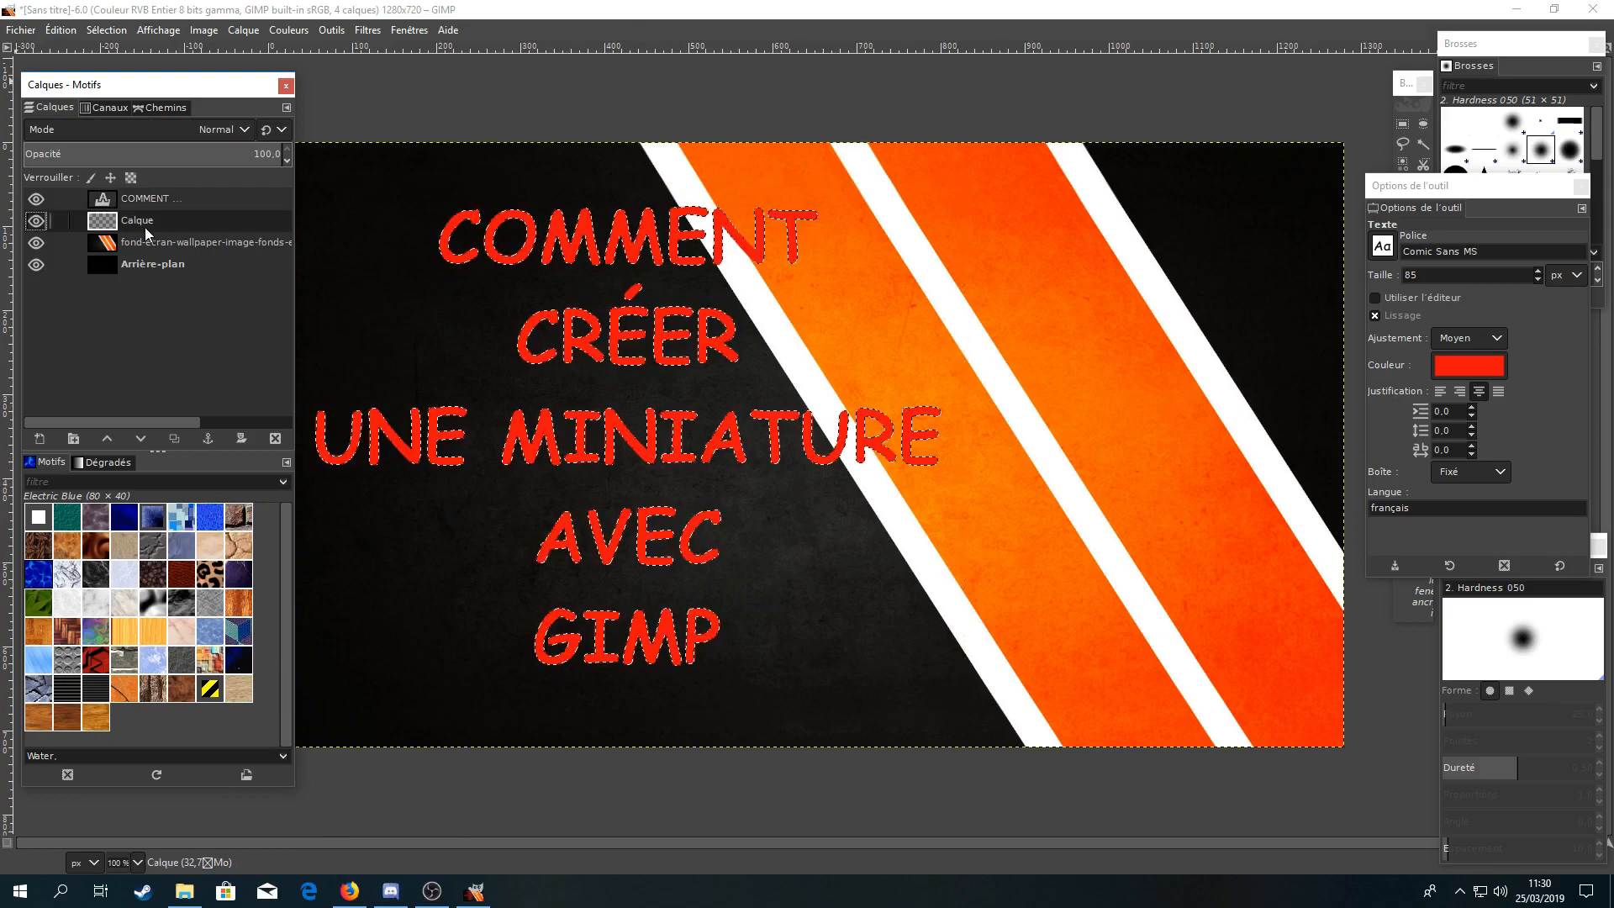
click(107, 30)
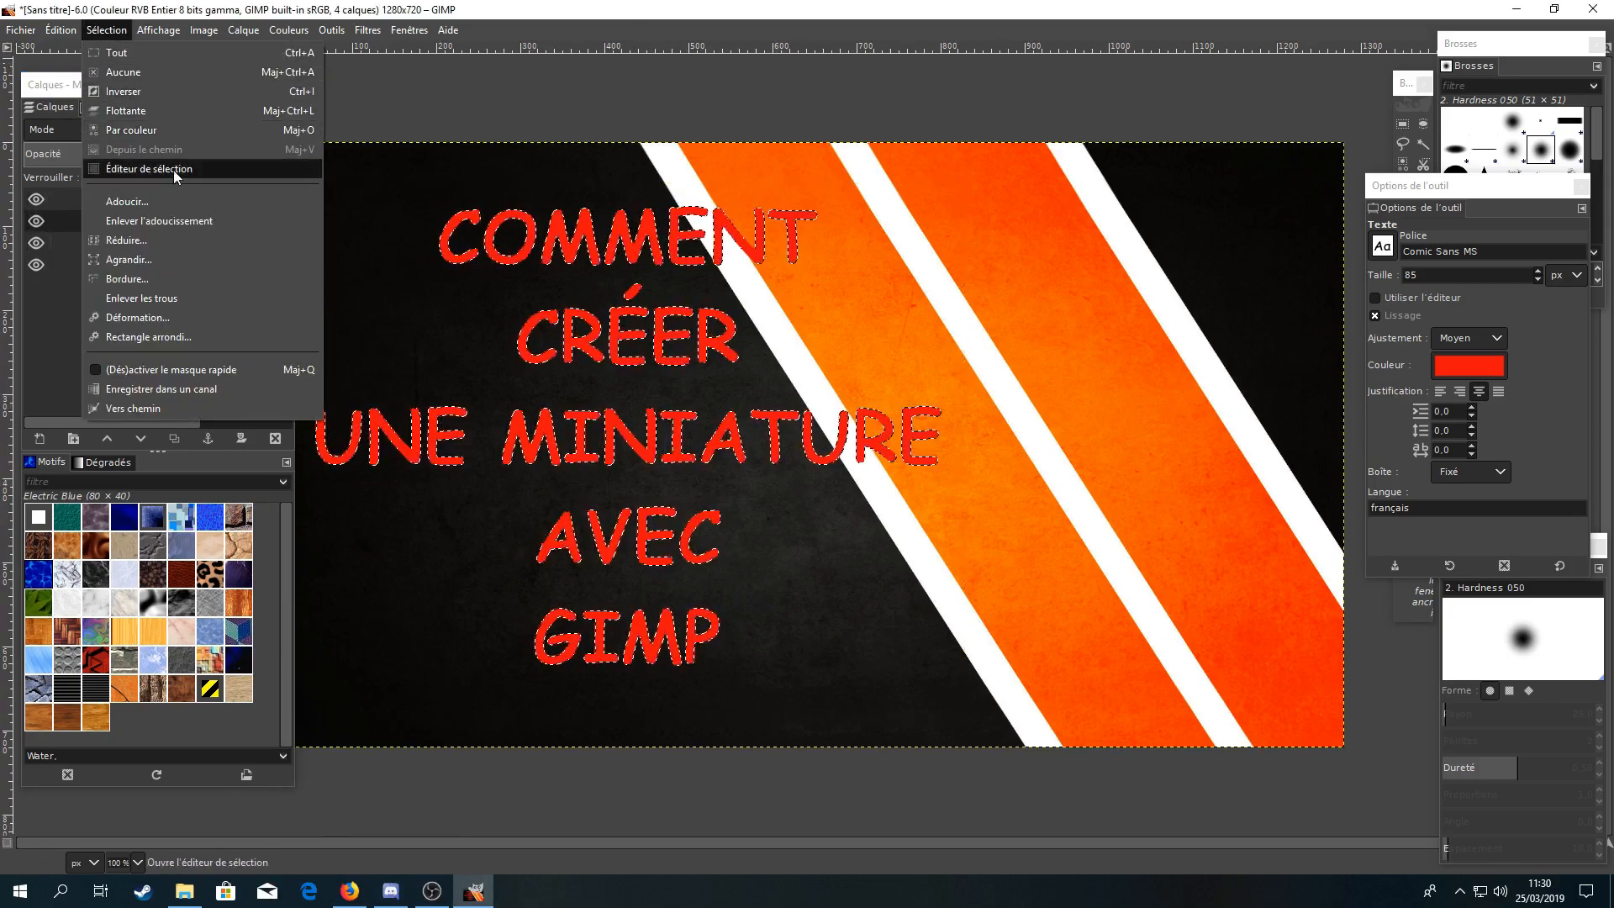
click(168, 258)
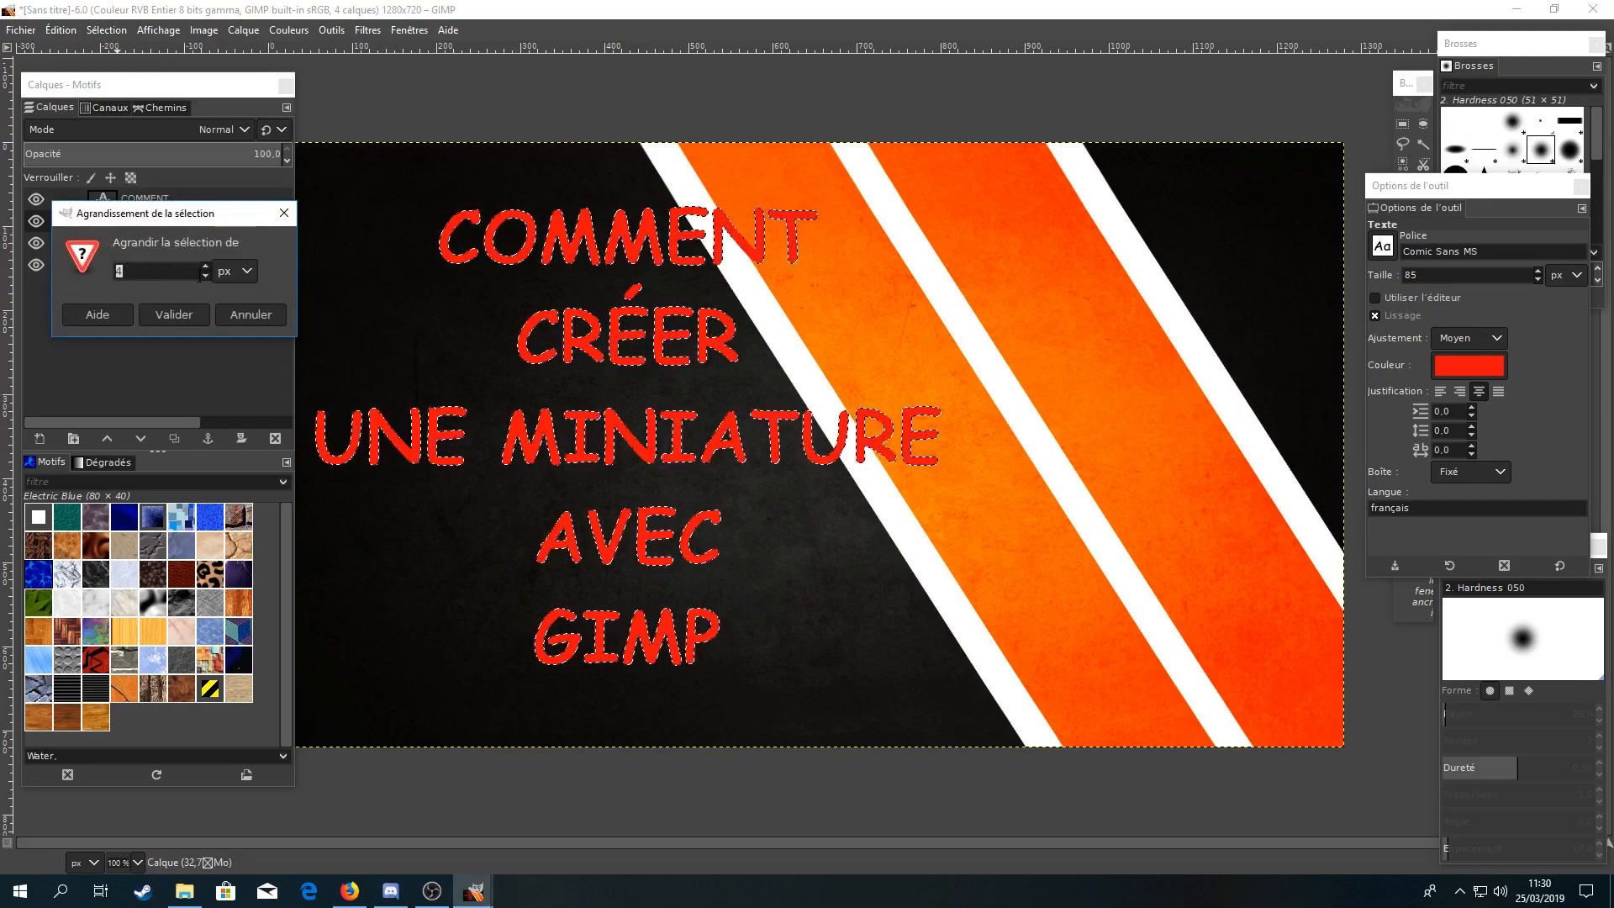
click(174, 318)
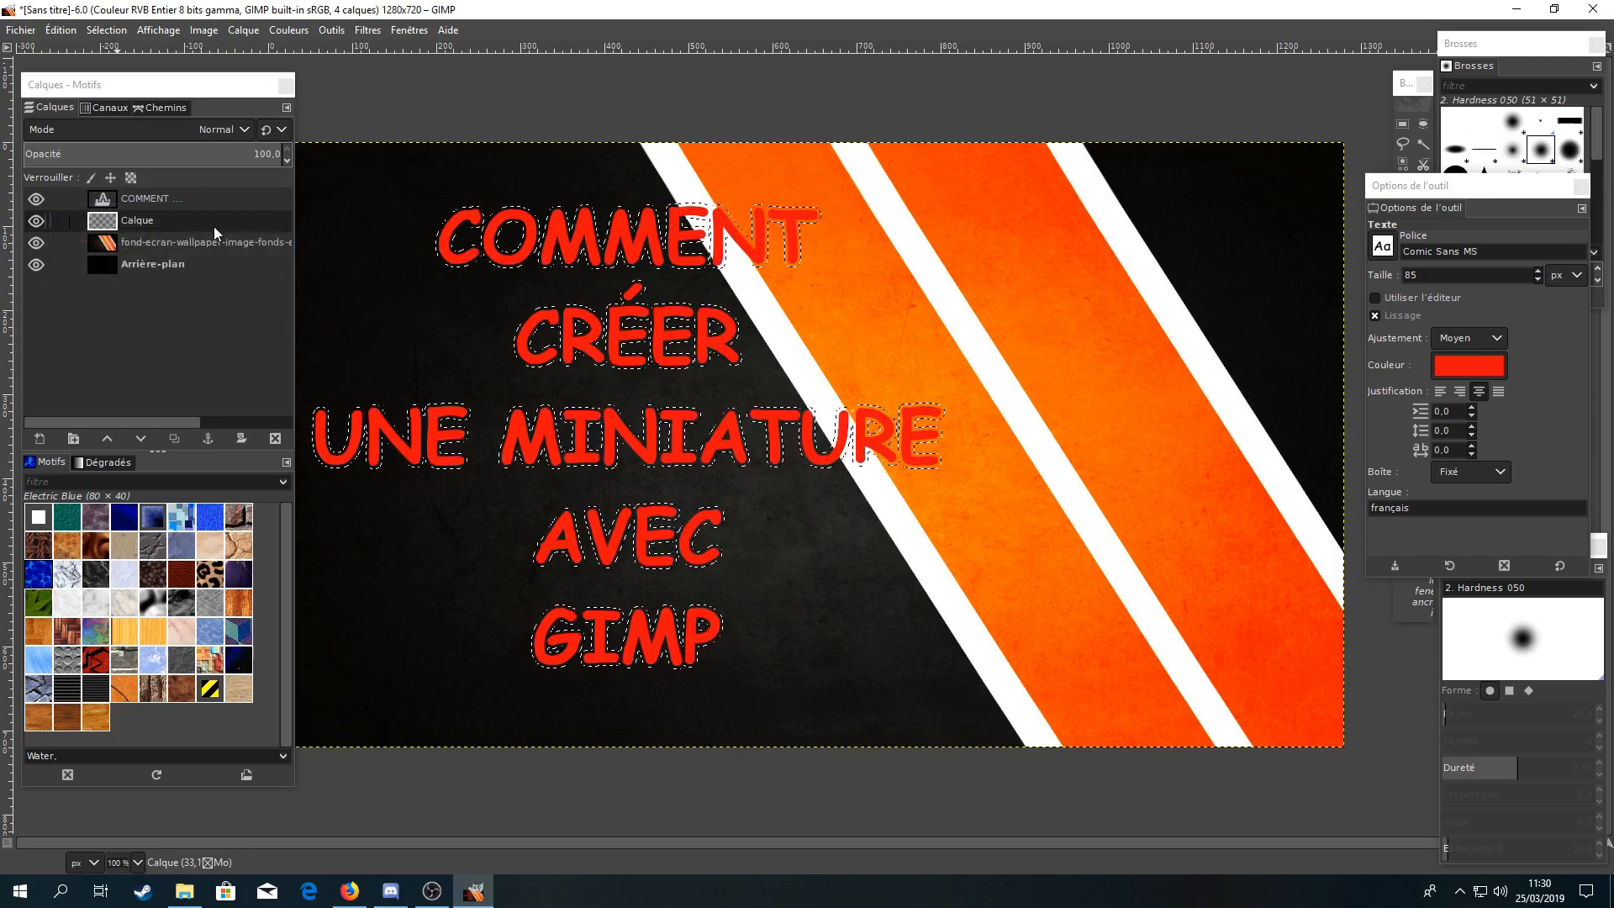
Activate the COMMENT layer with the Bucket Fill tool and reset the colours to the default black and white.
click(214, 202)
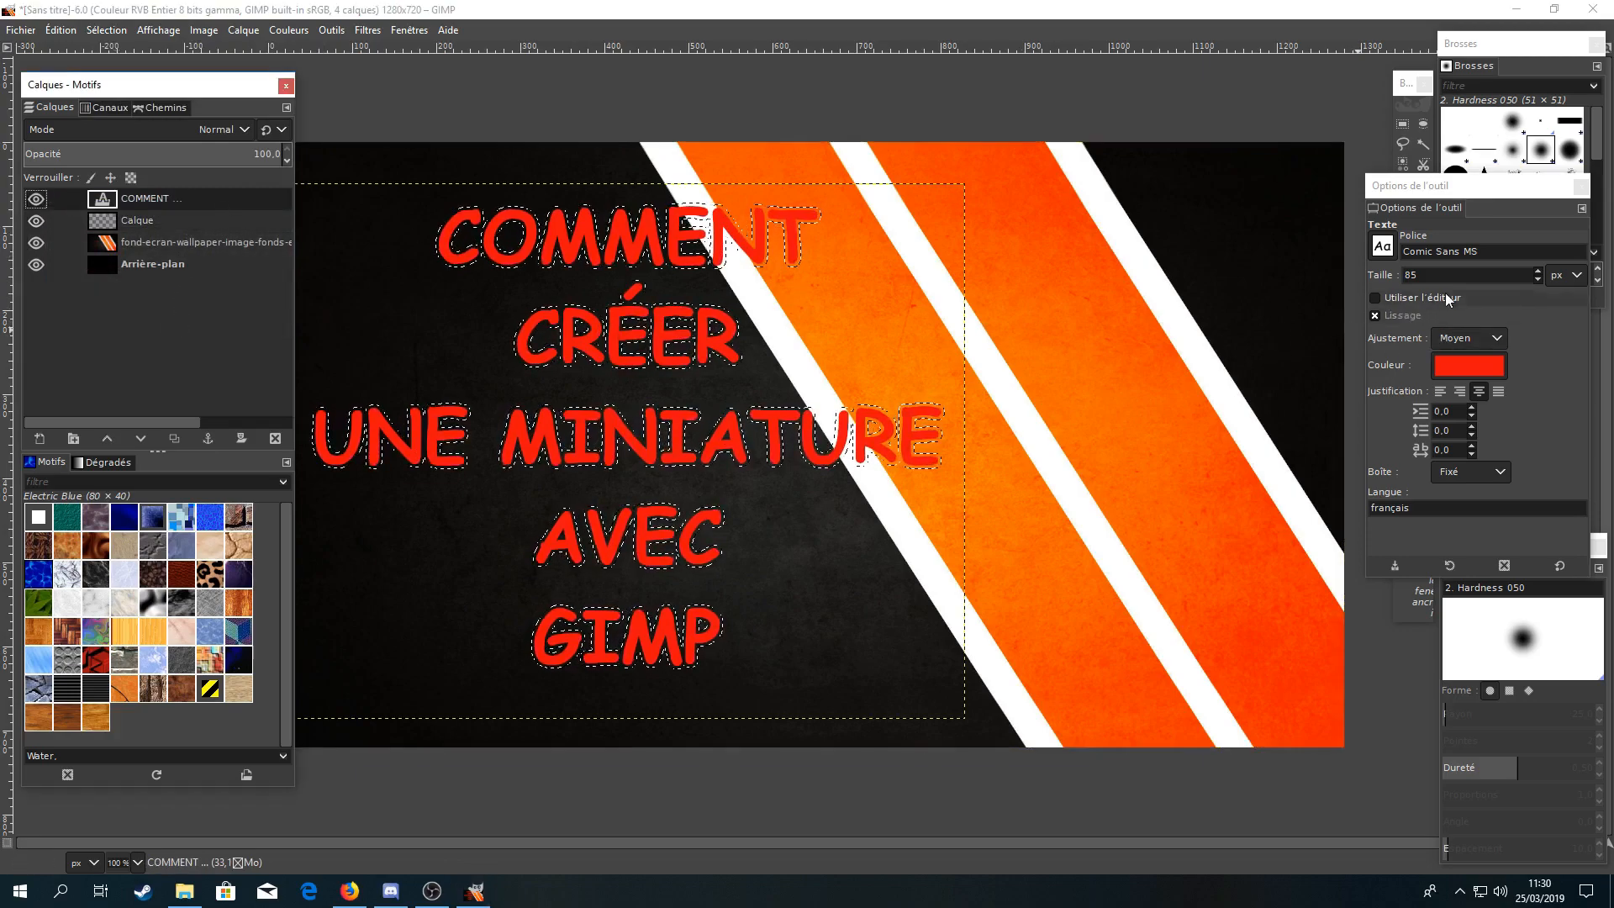
click(1580, 186)
click(1404, 368)
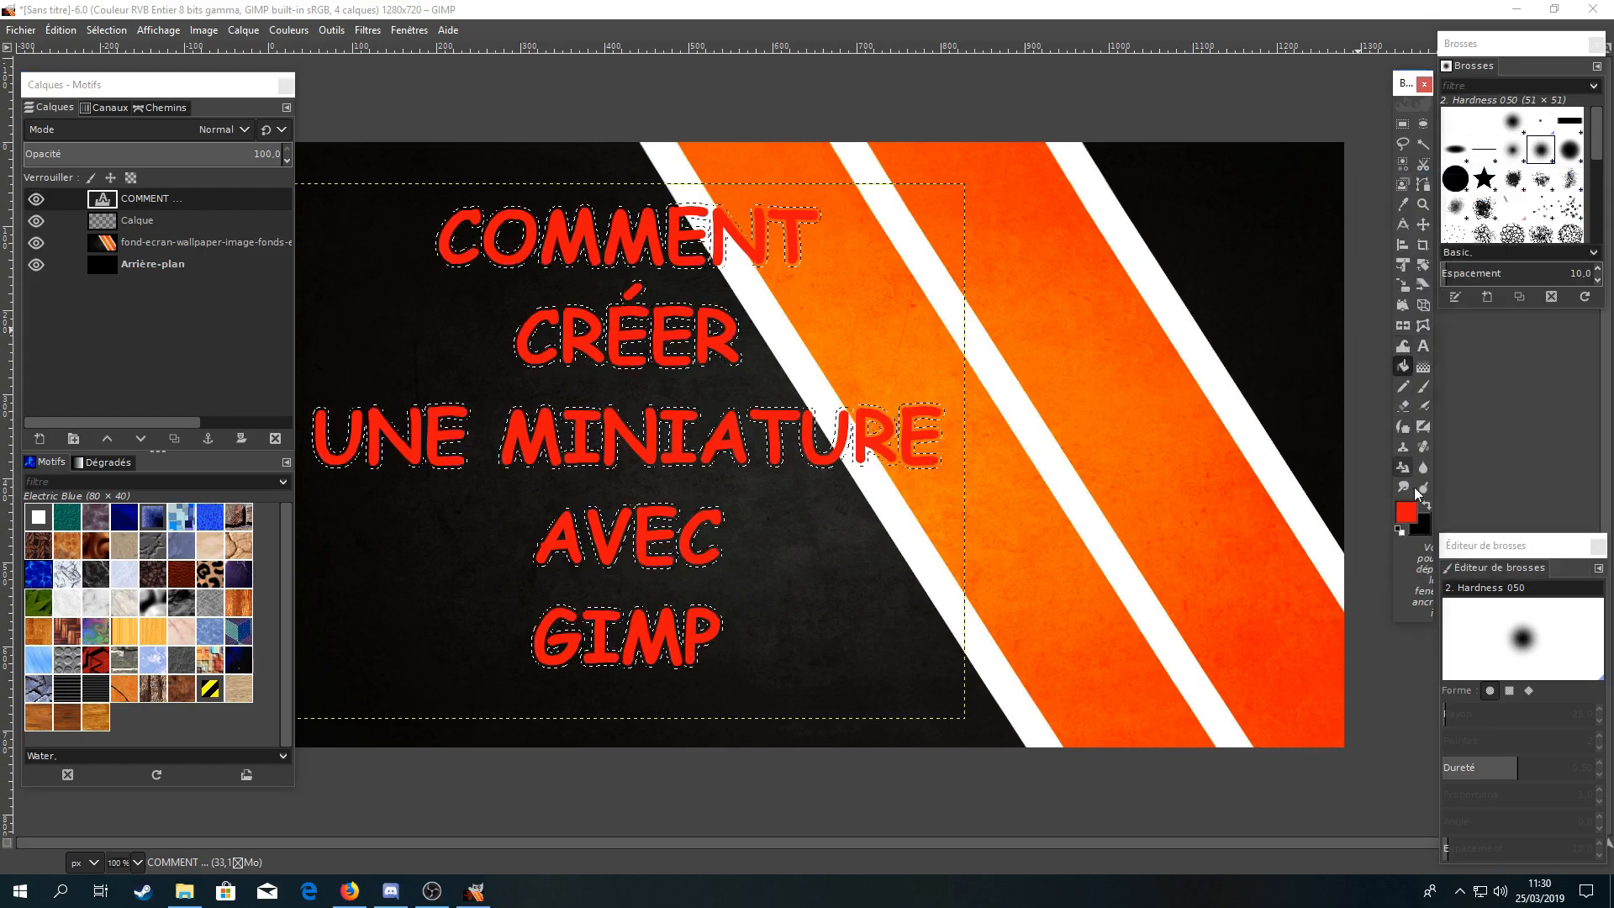
click(1398, 530)
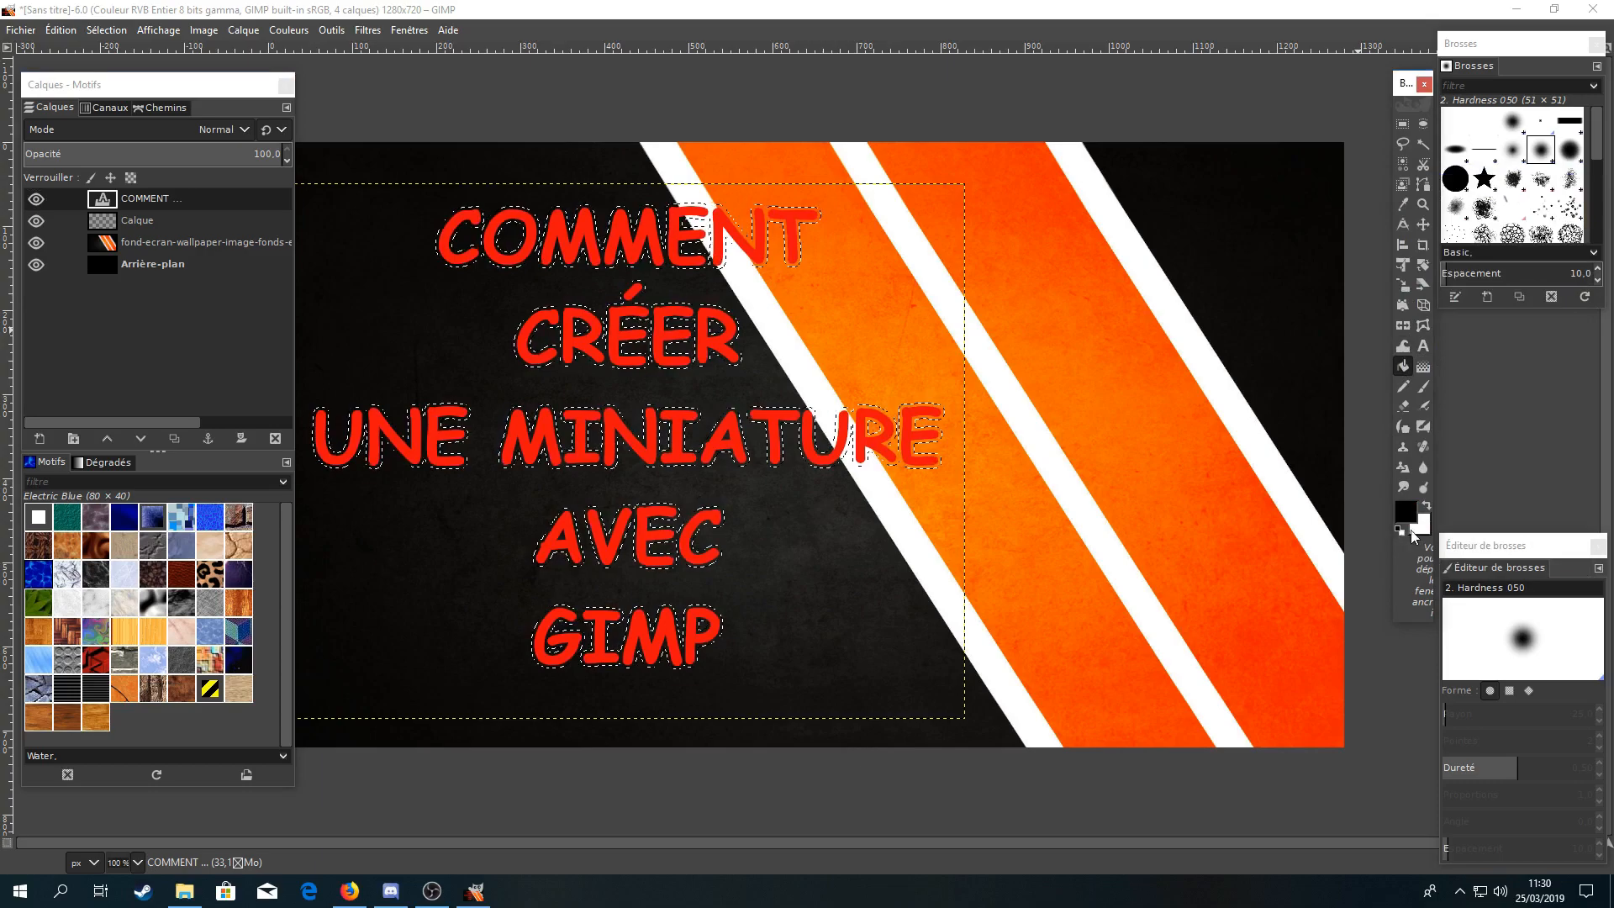
click(1421, 525)
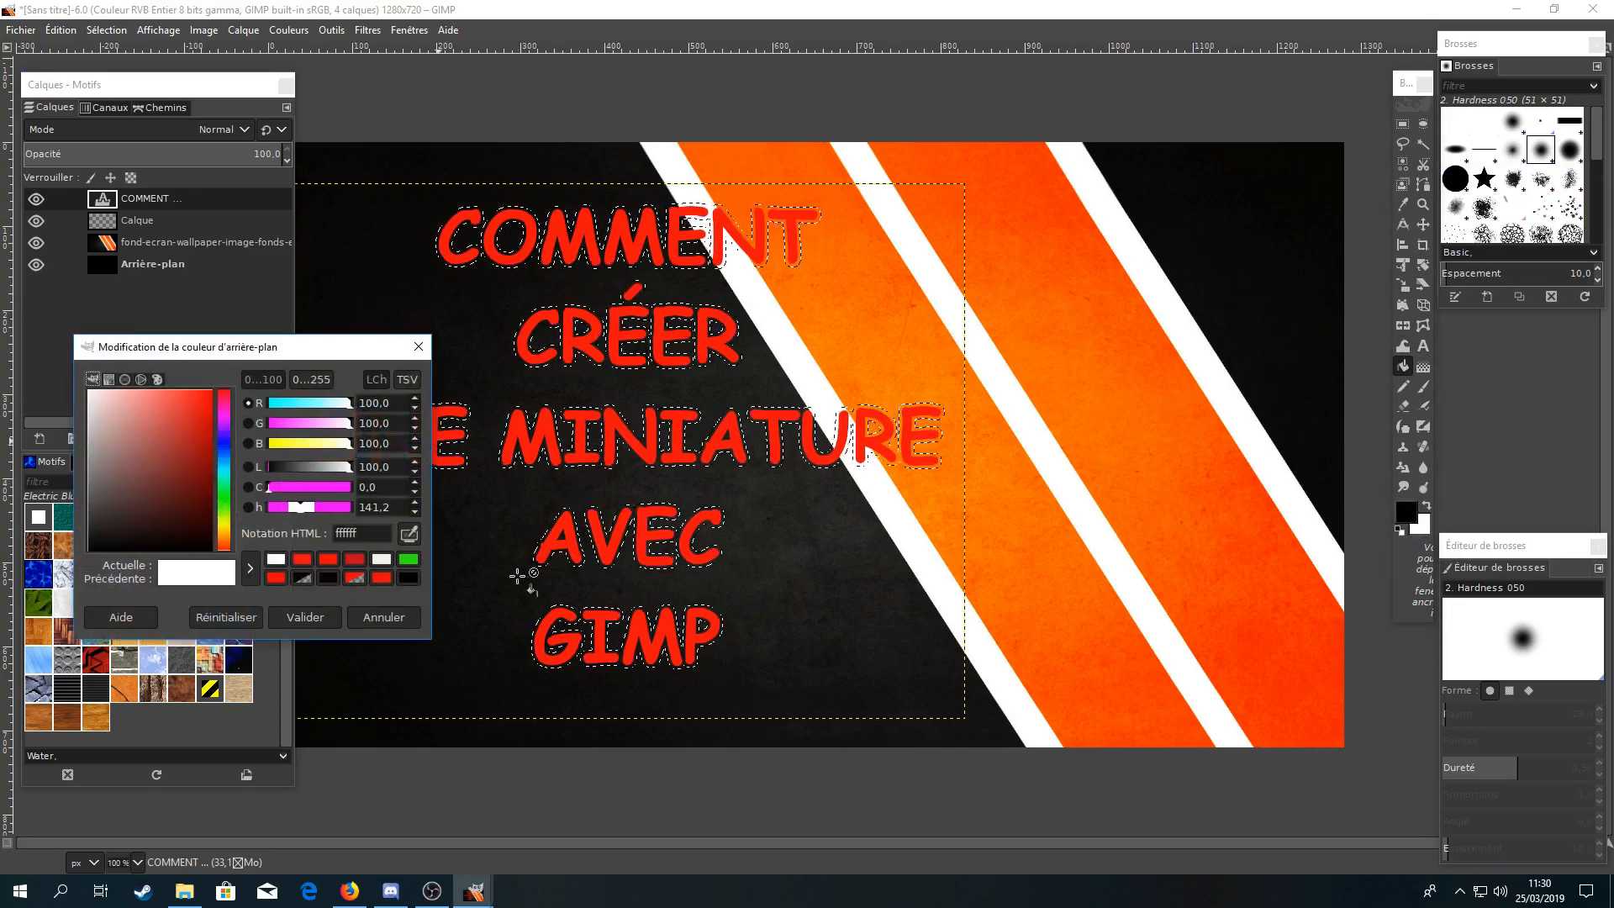
click(1425, 505)
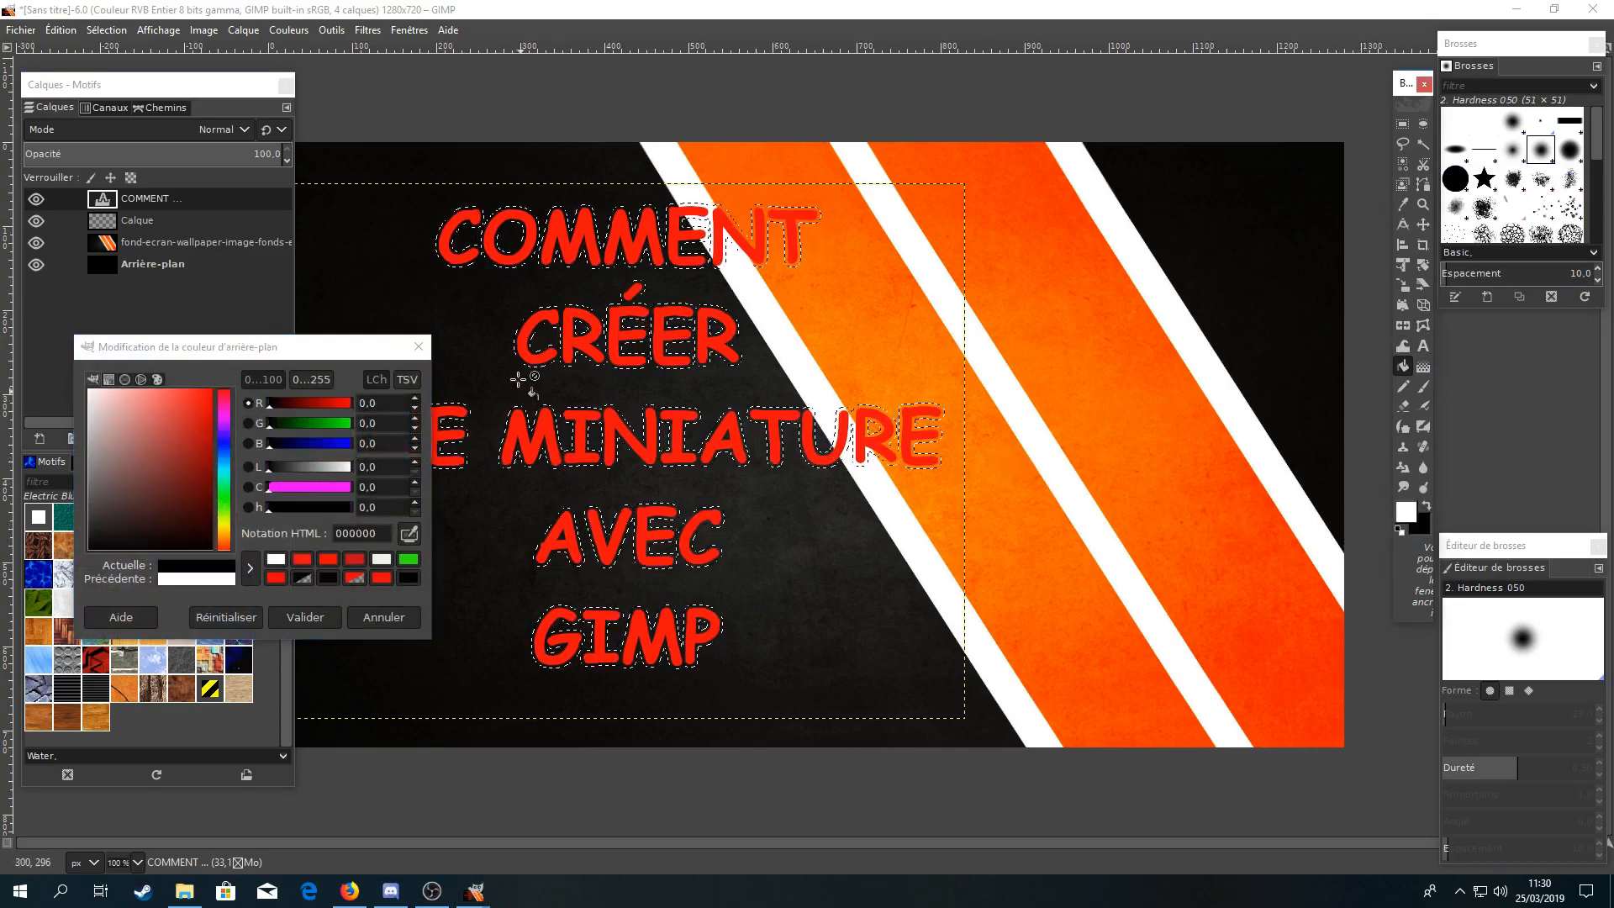
click(418, 347)
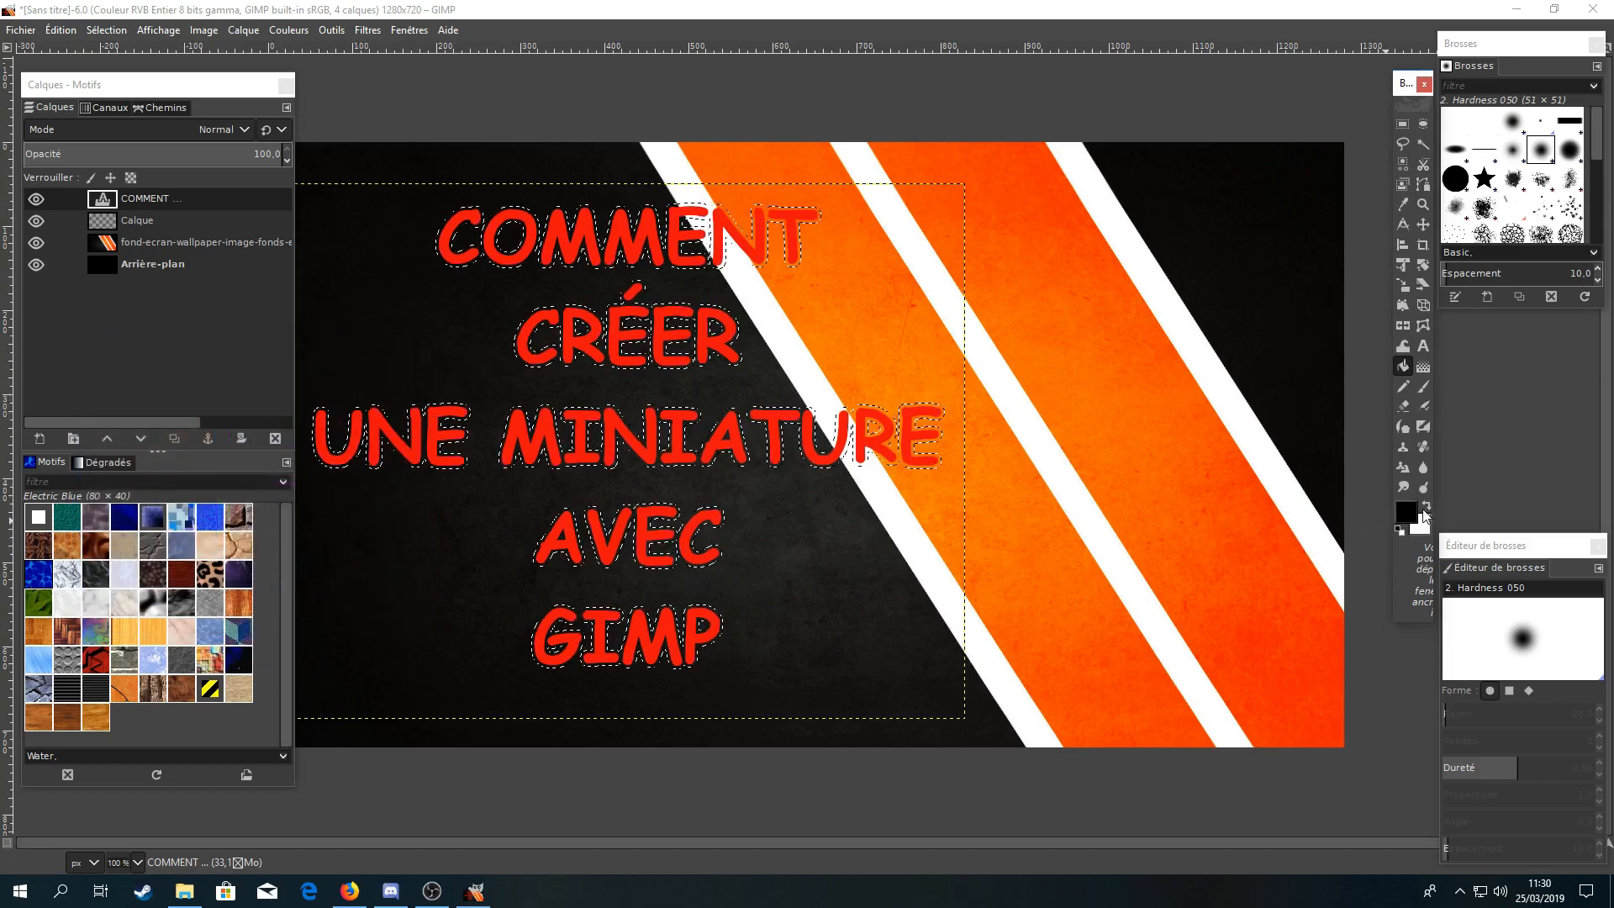
Make white the foreground colour and fill the selected border around the red title letters with it.
click(1426, 507)
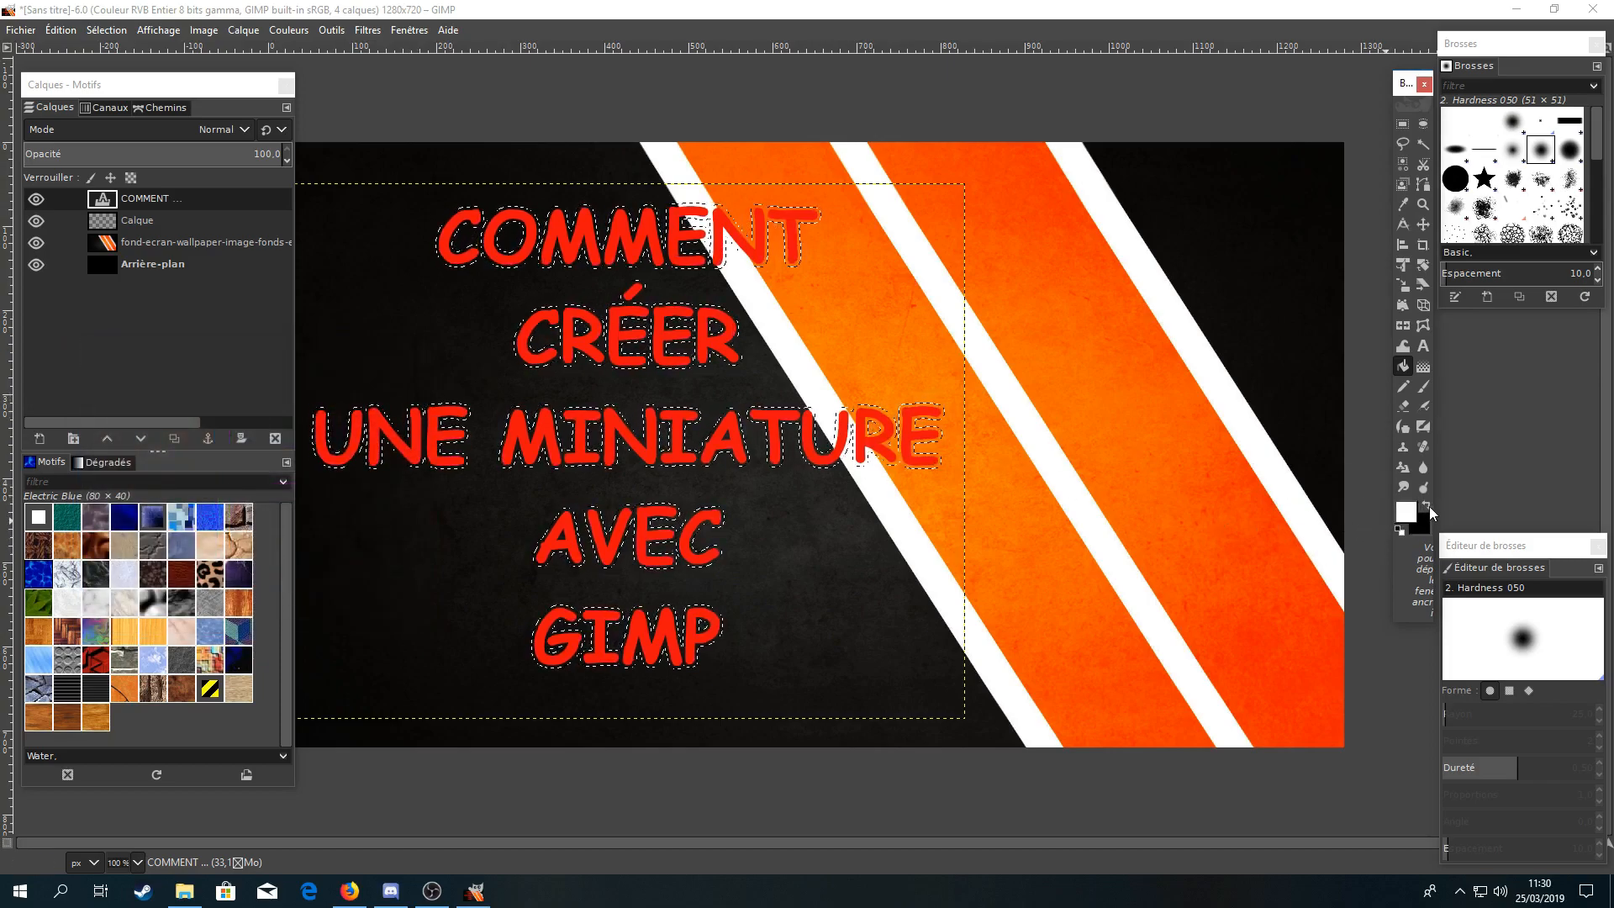
click(1406, 512)
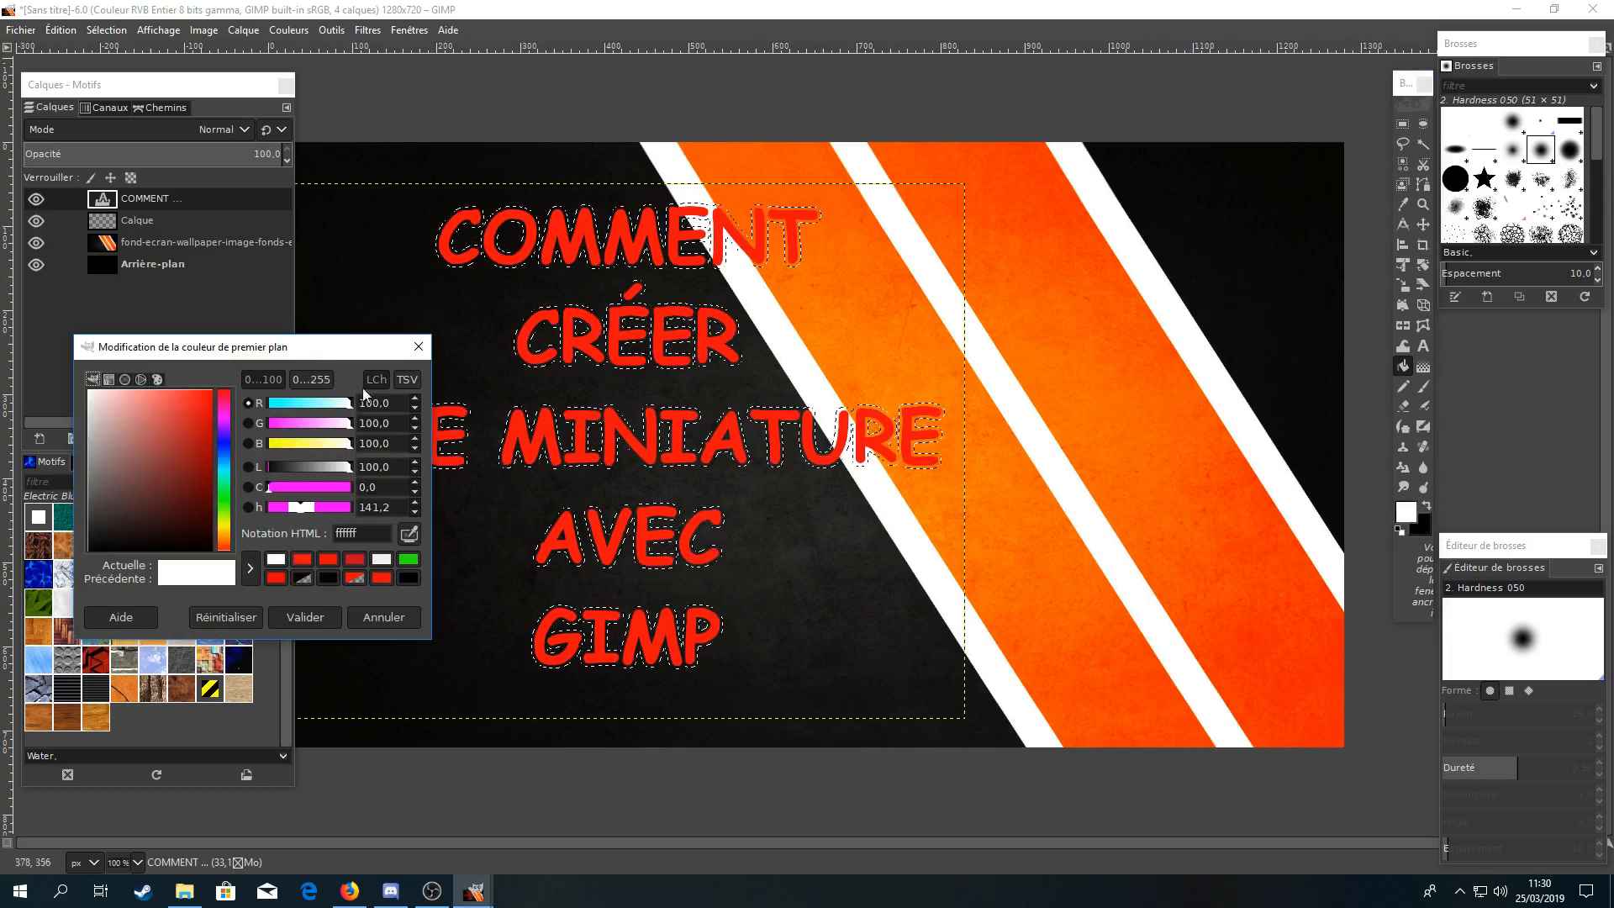
click(418, 346)
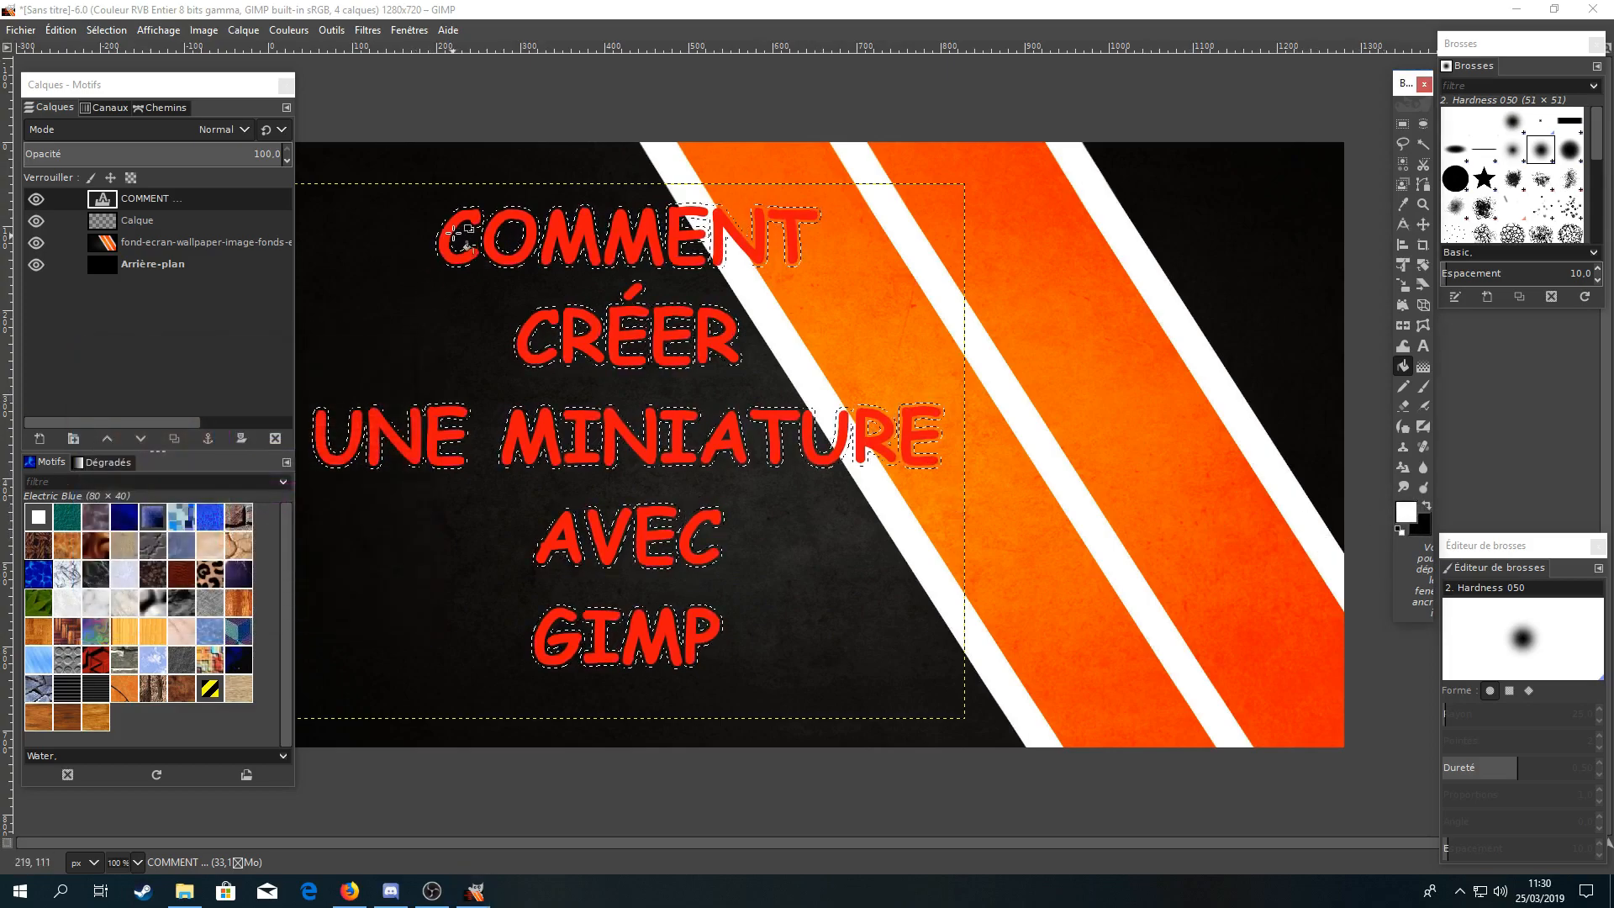
click(573, 323)
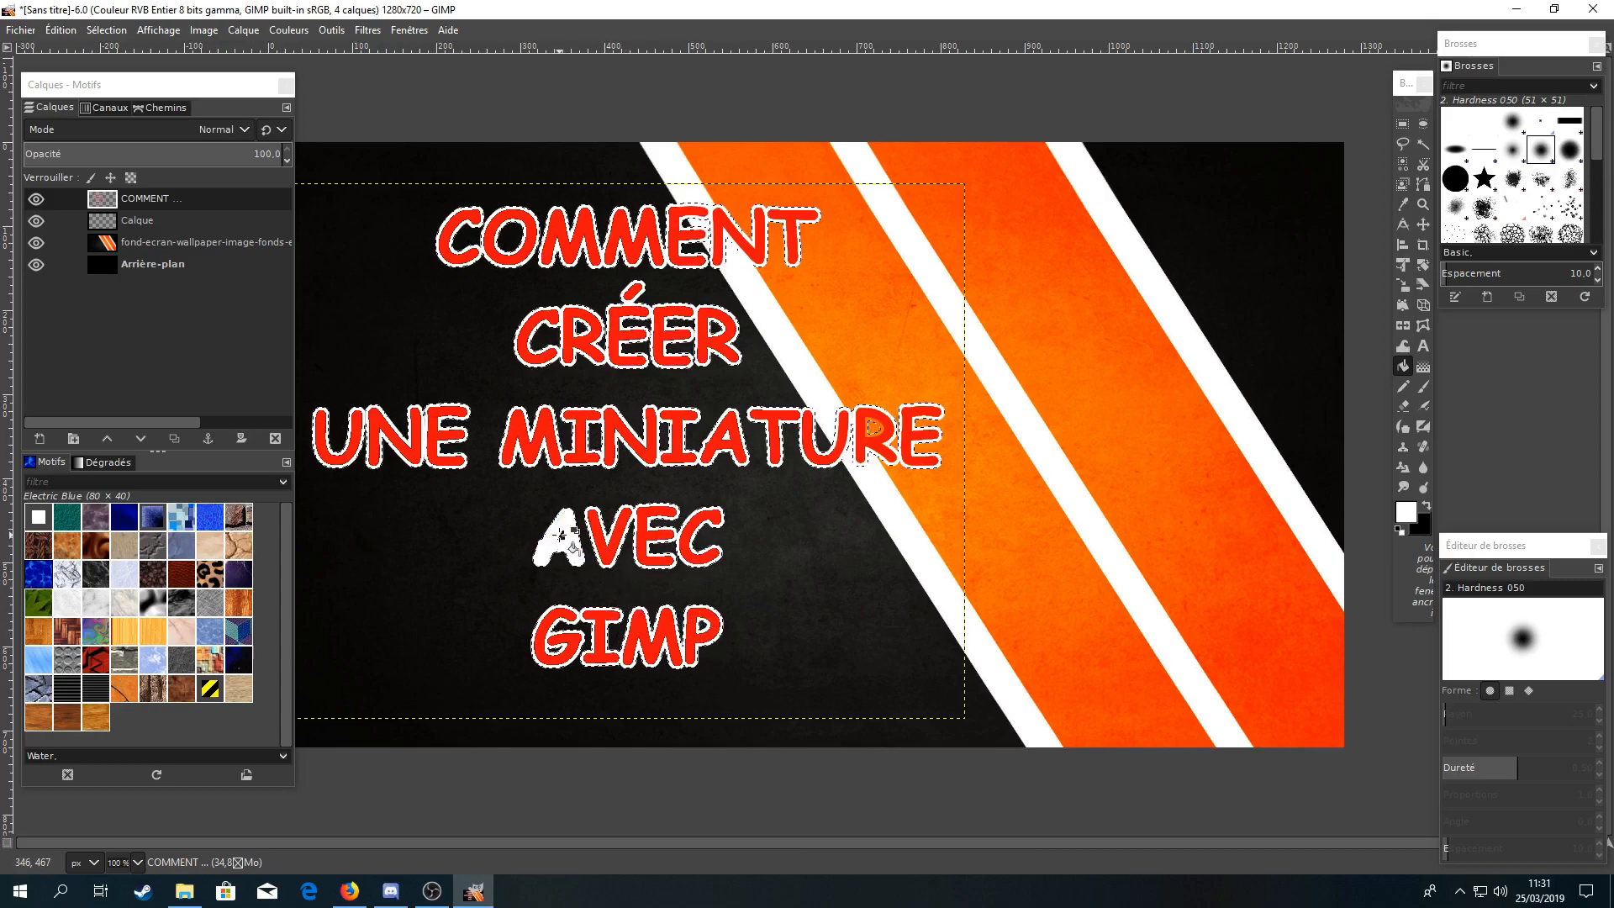
Undo the white fill over the A of AVEC, and fill the remaining gap inside the R of MINIATURE with white.
click(76, 30)
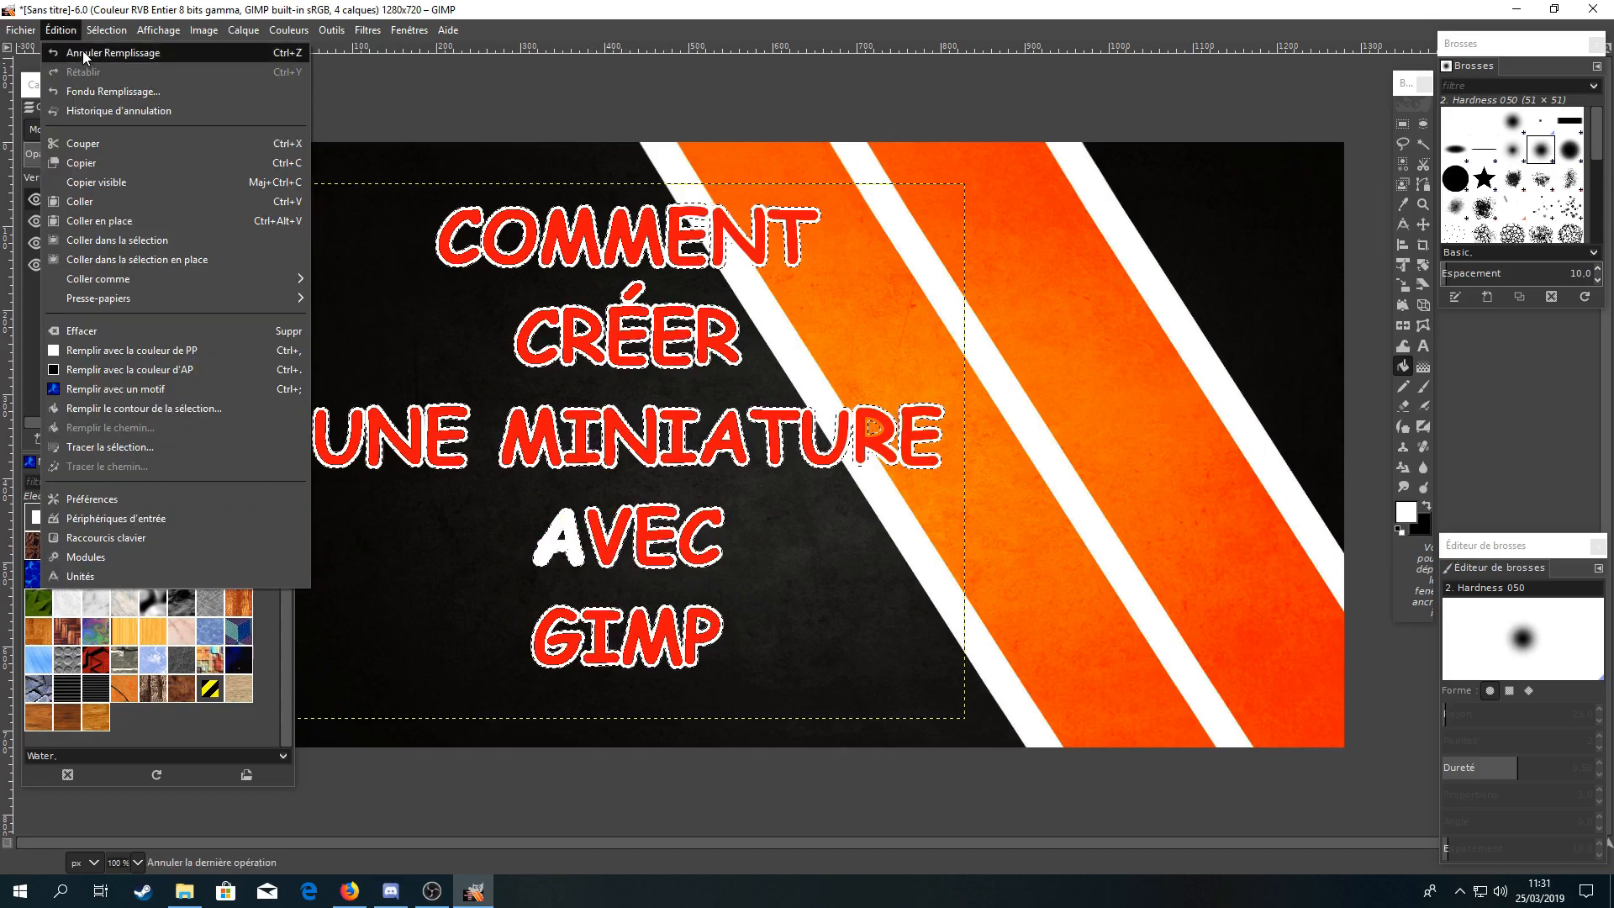
click(83, 50)
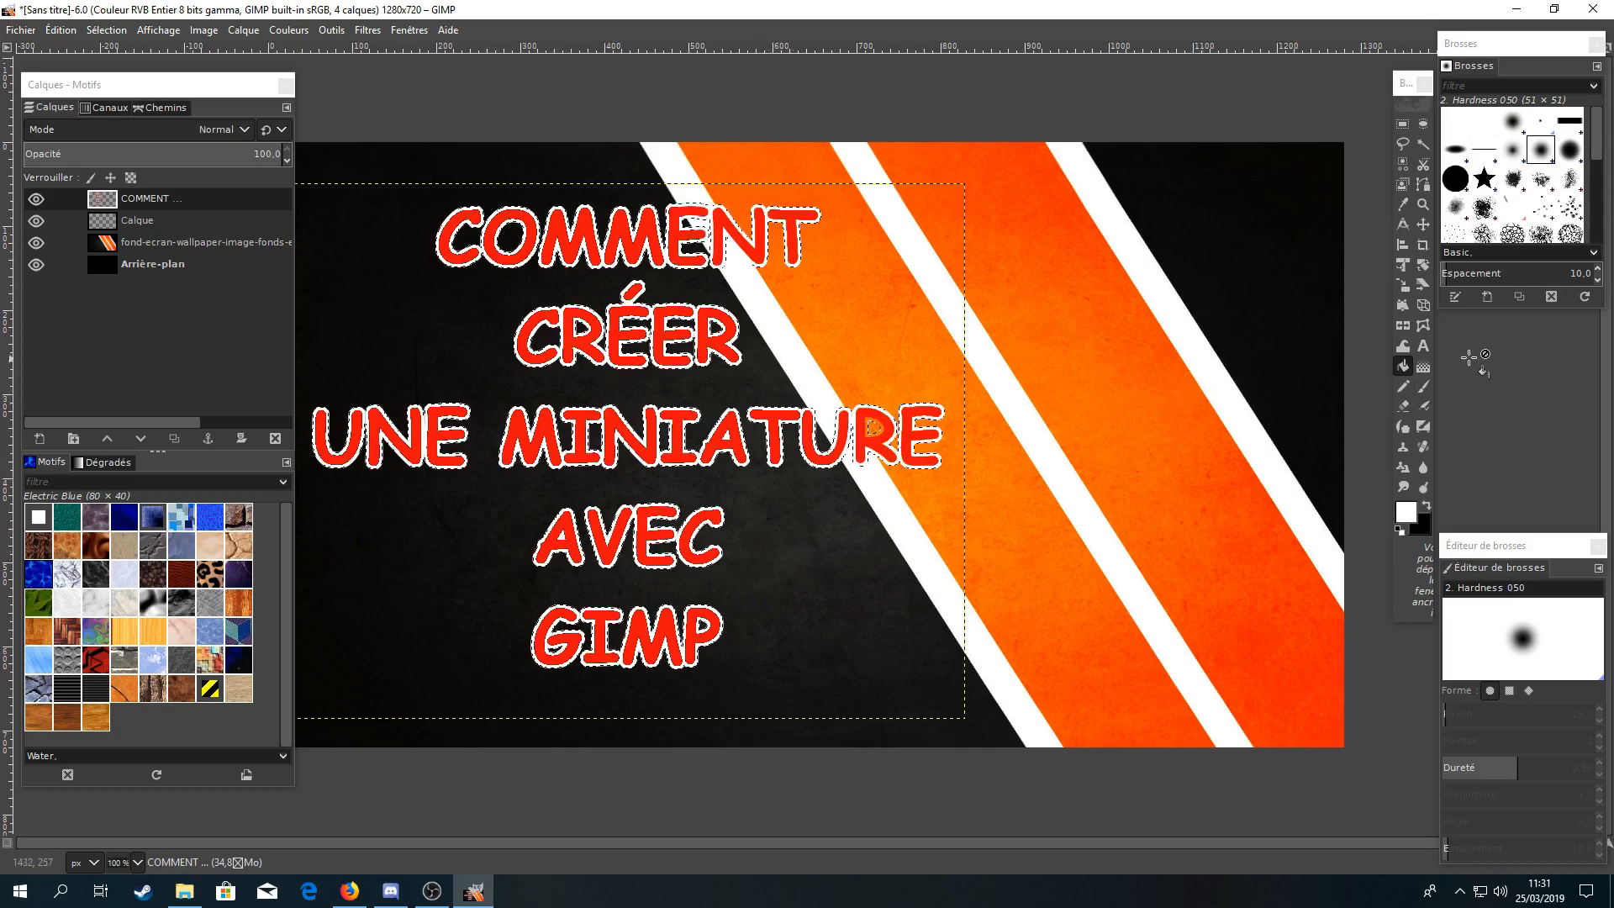
click(1423, 225)
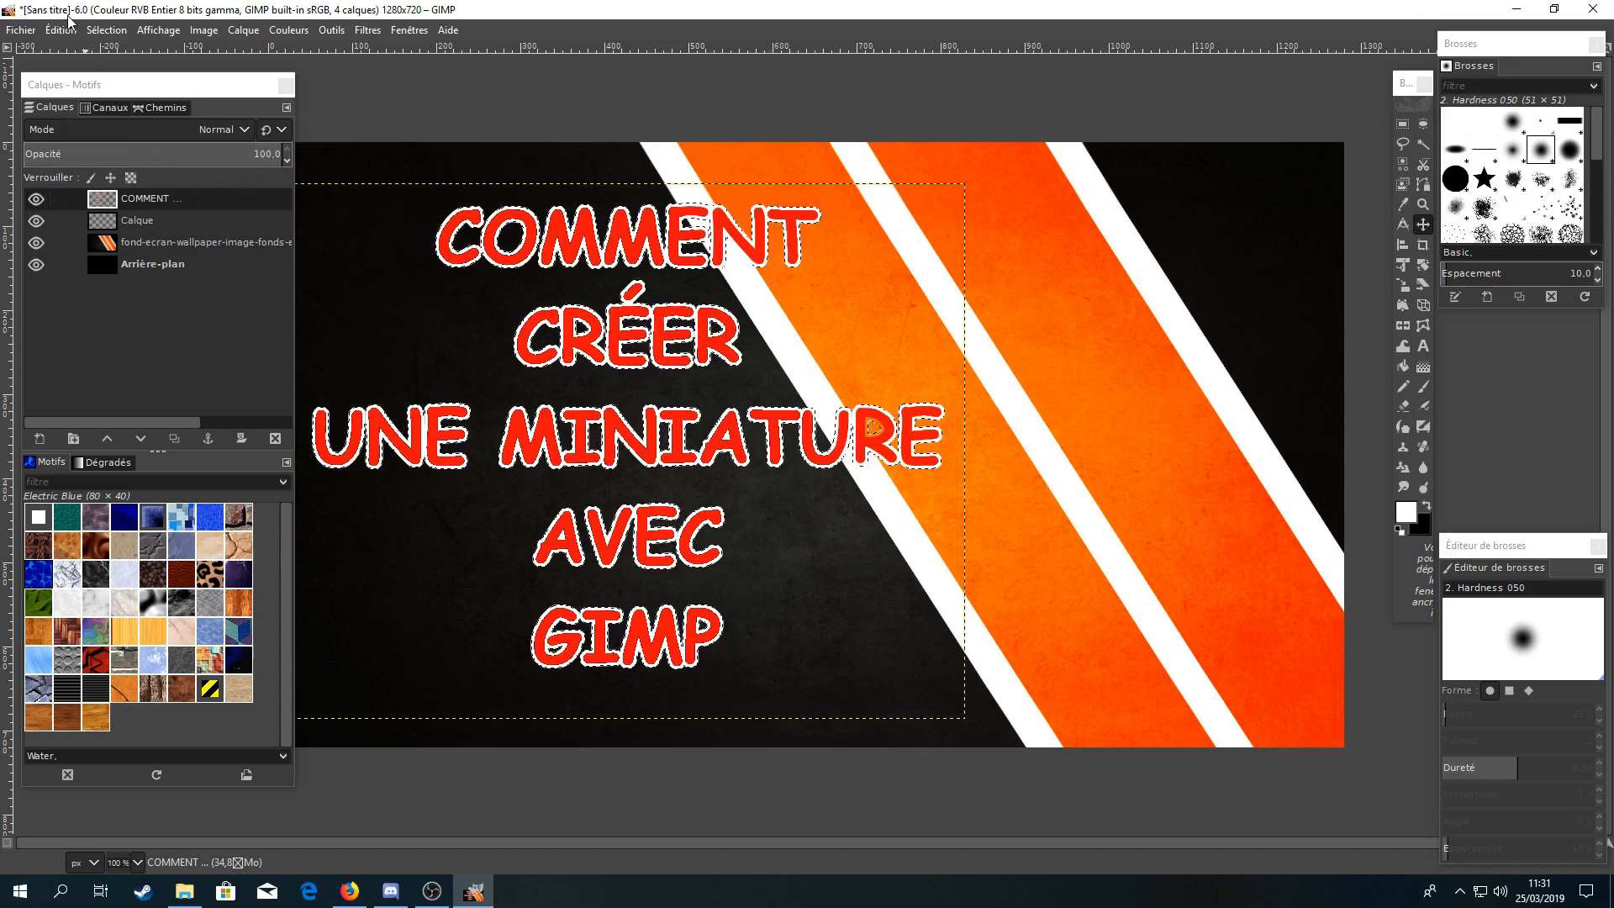
click(1403, 366)
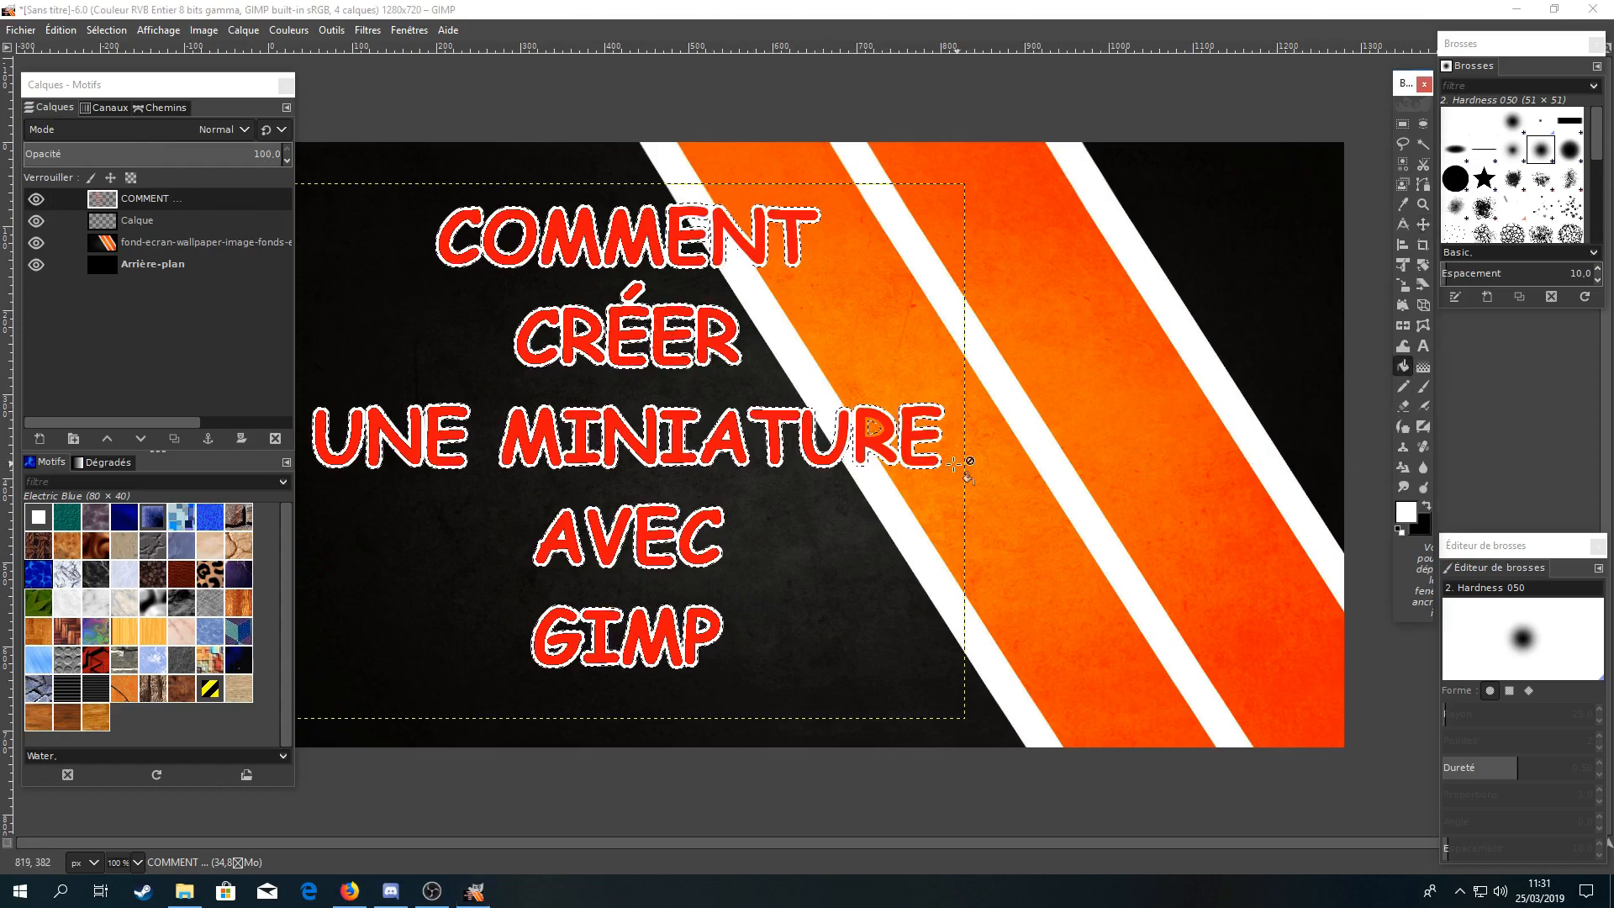
click(867, 421)
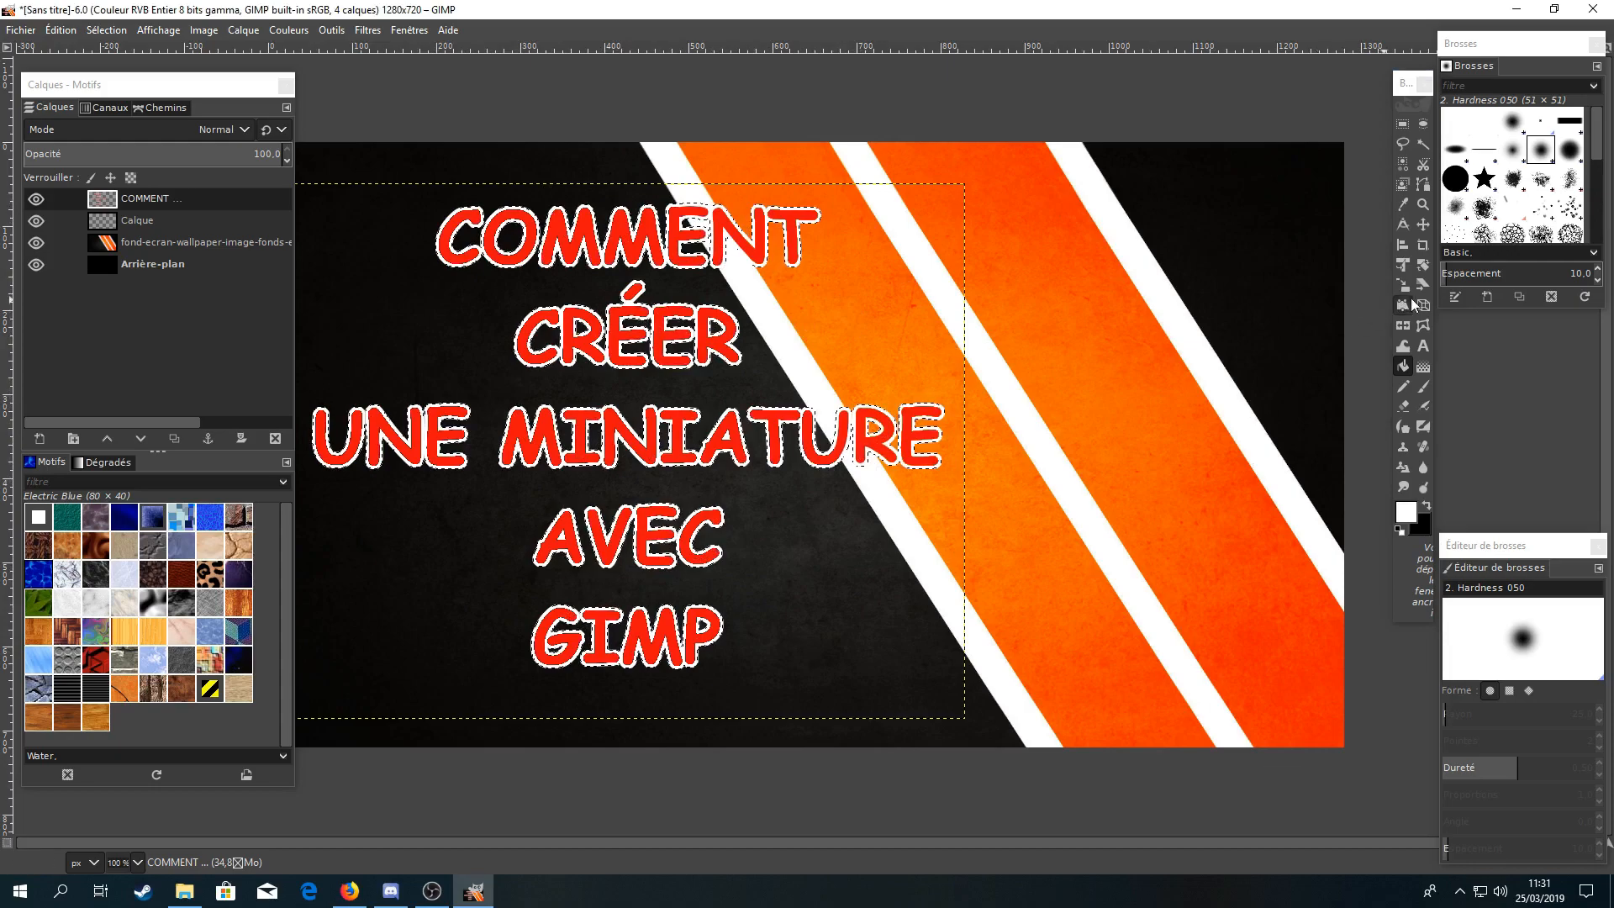
Switch to the Move tool and clear the selection around the title letters.
click(1423, 225)
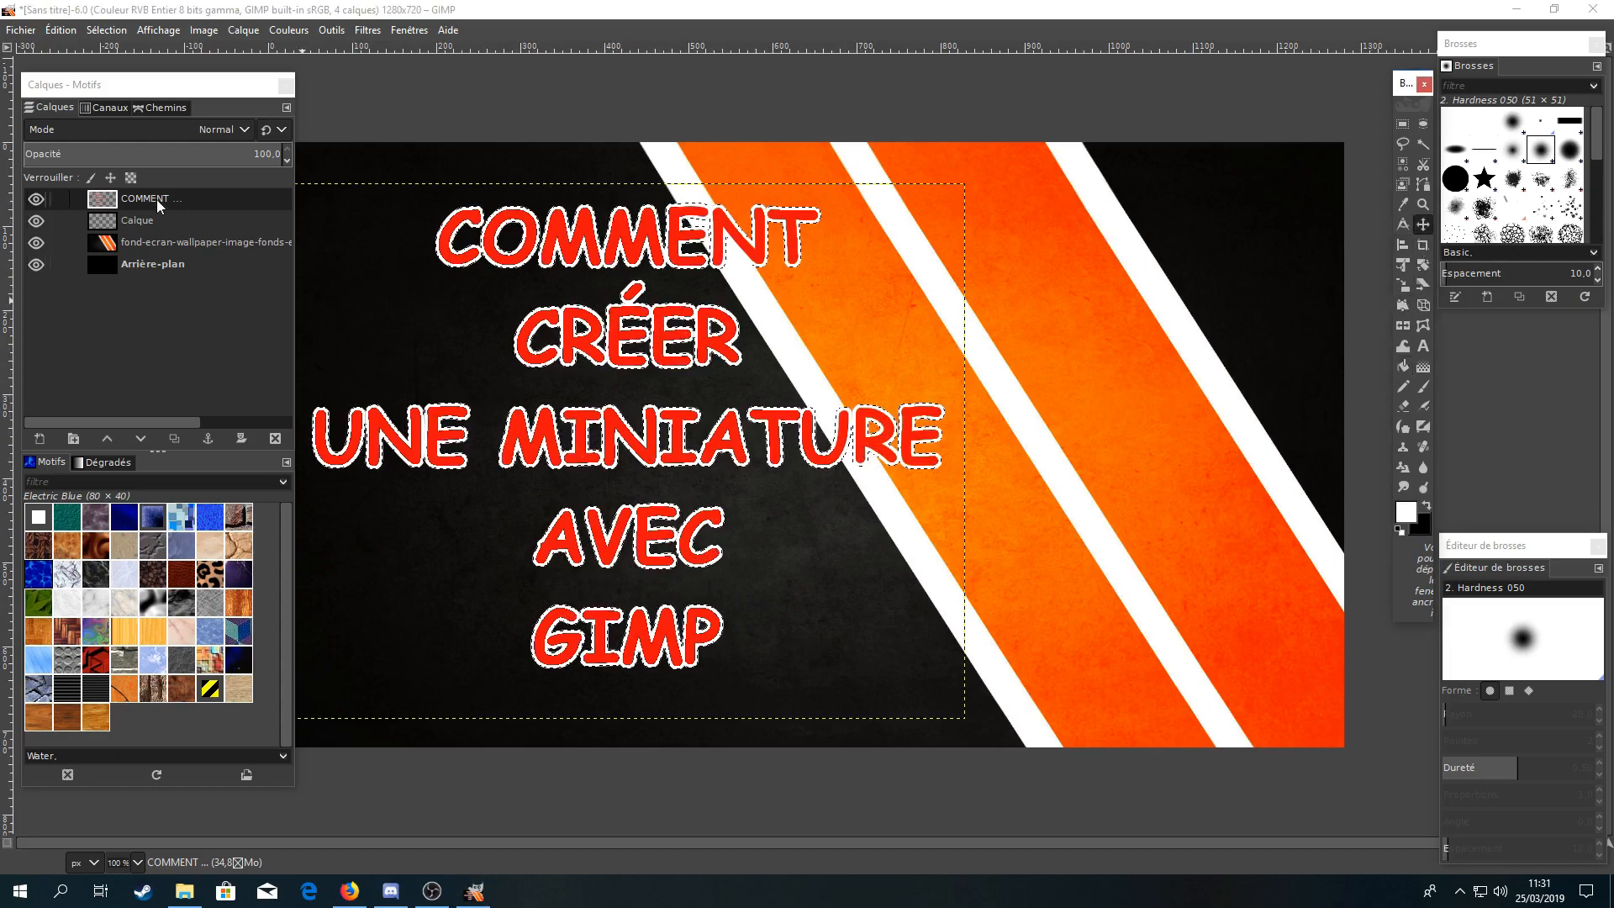
click(122, 30)
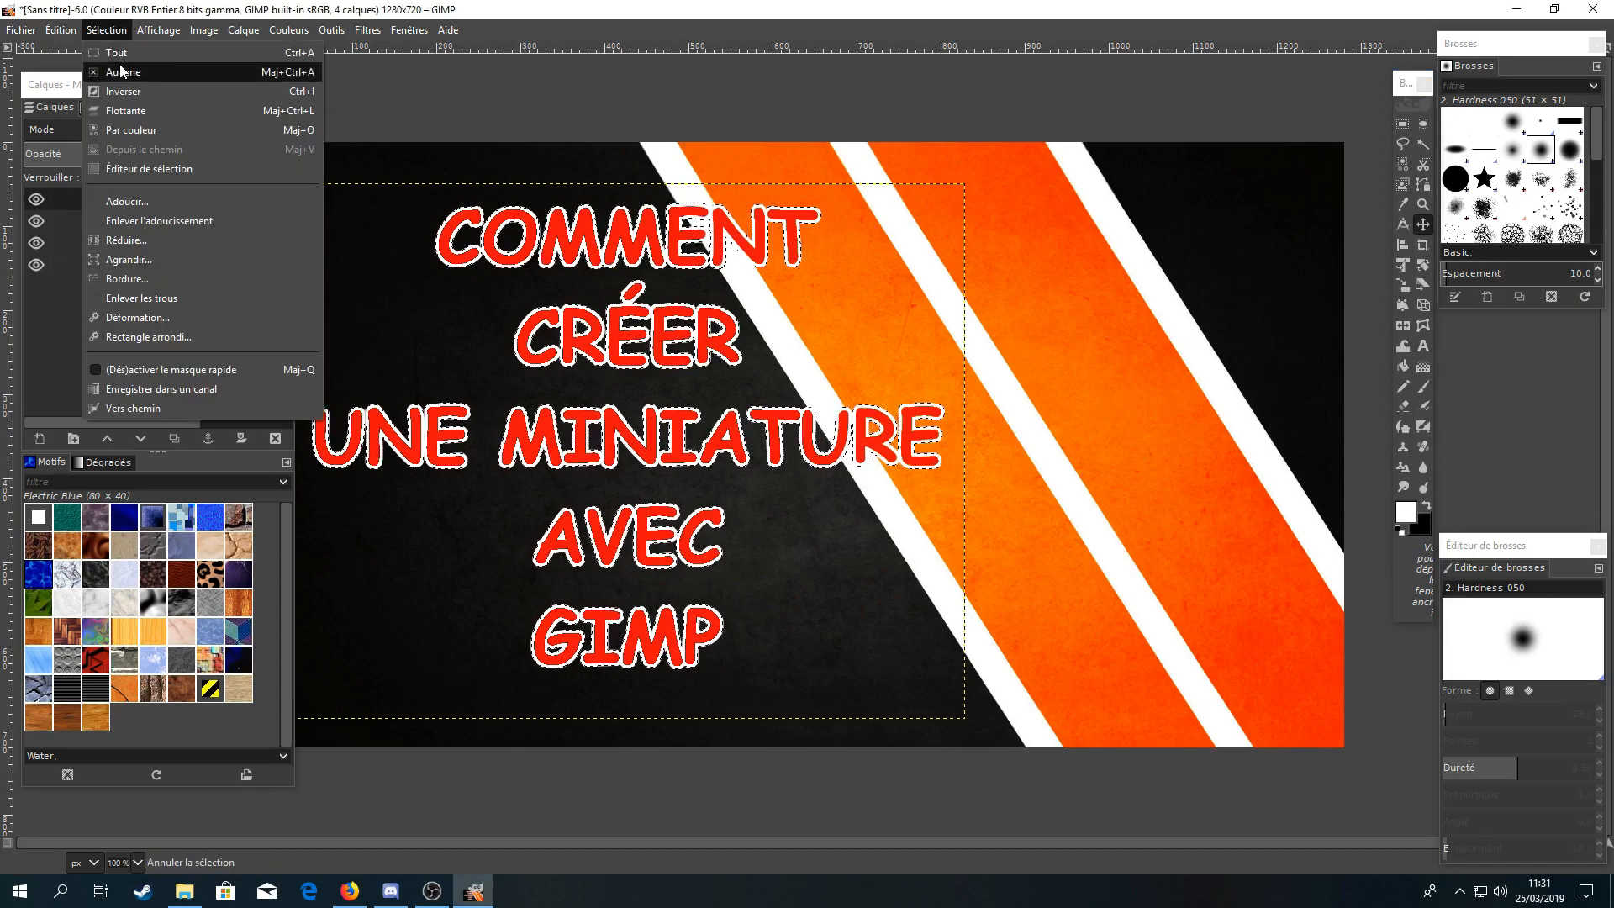
click(119, 71)
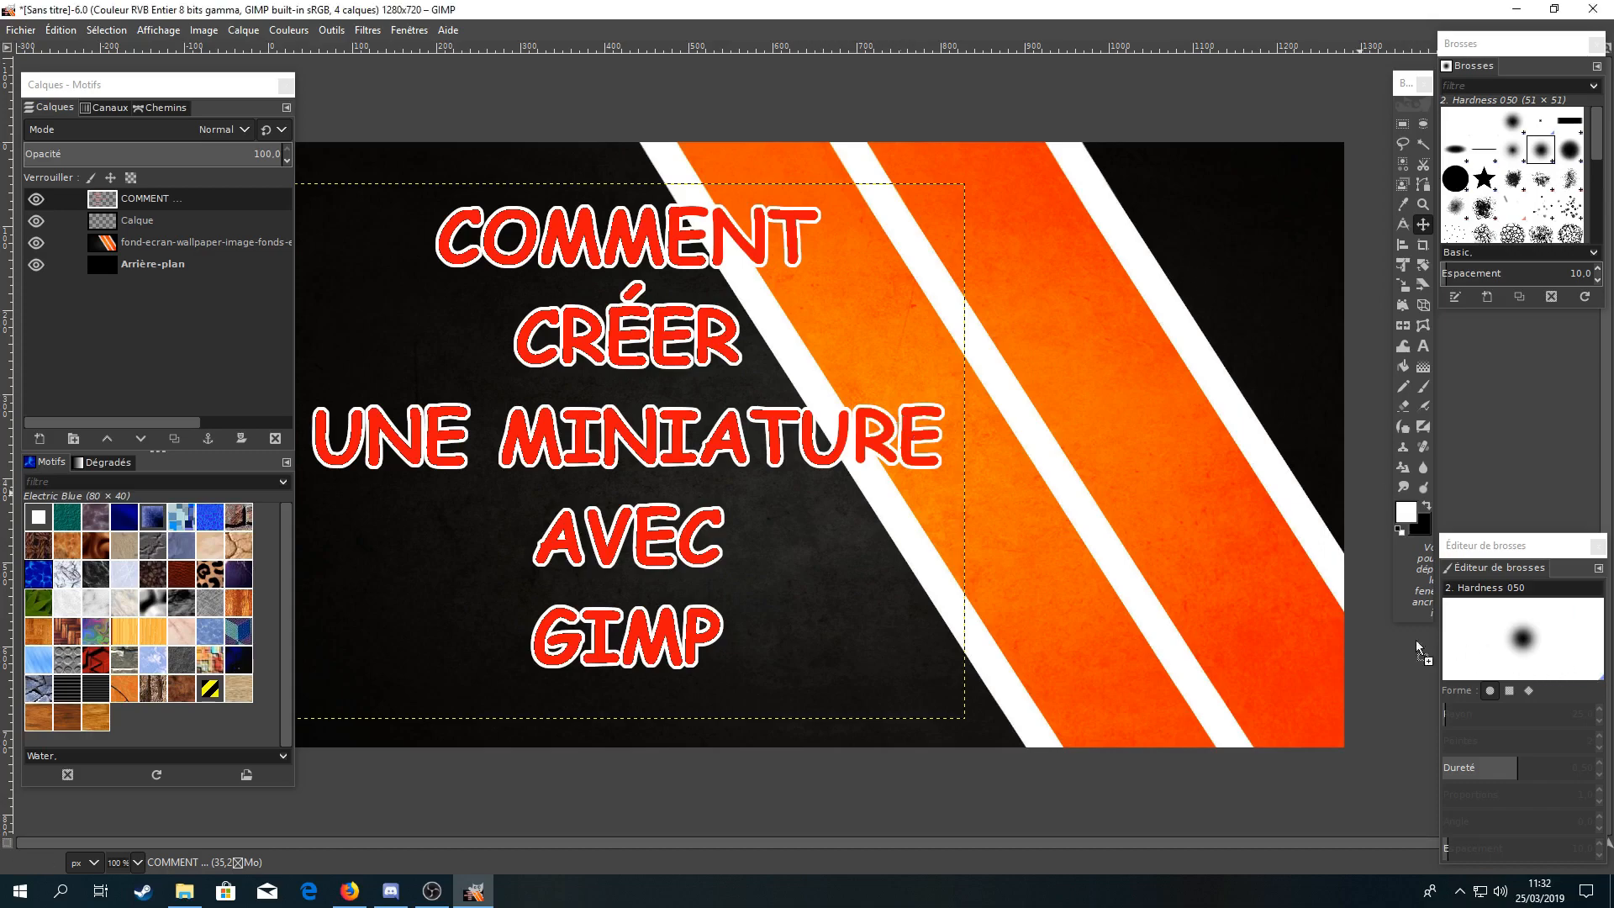
Add the GIMP mascot PNG as a new layer and move it onto the lower part of the orange stripes.
drag(1084, 700, 1082, 698)
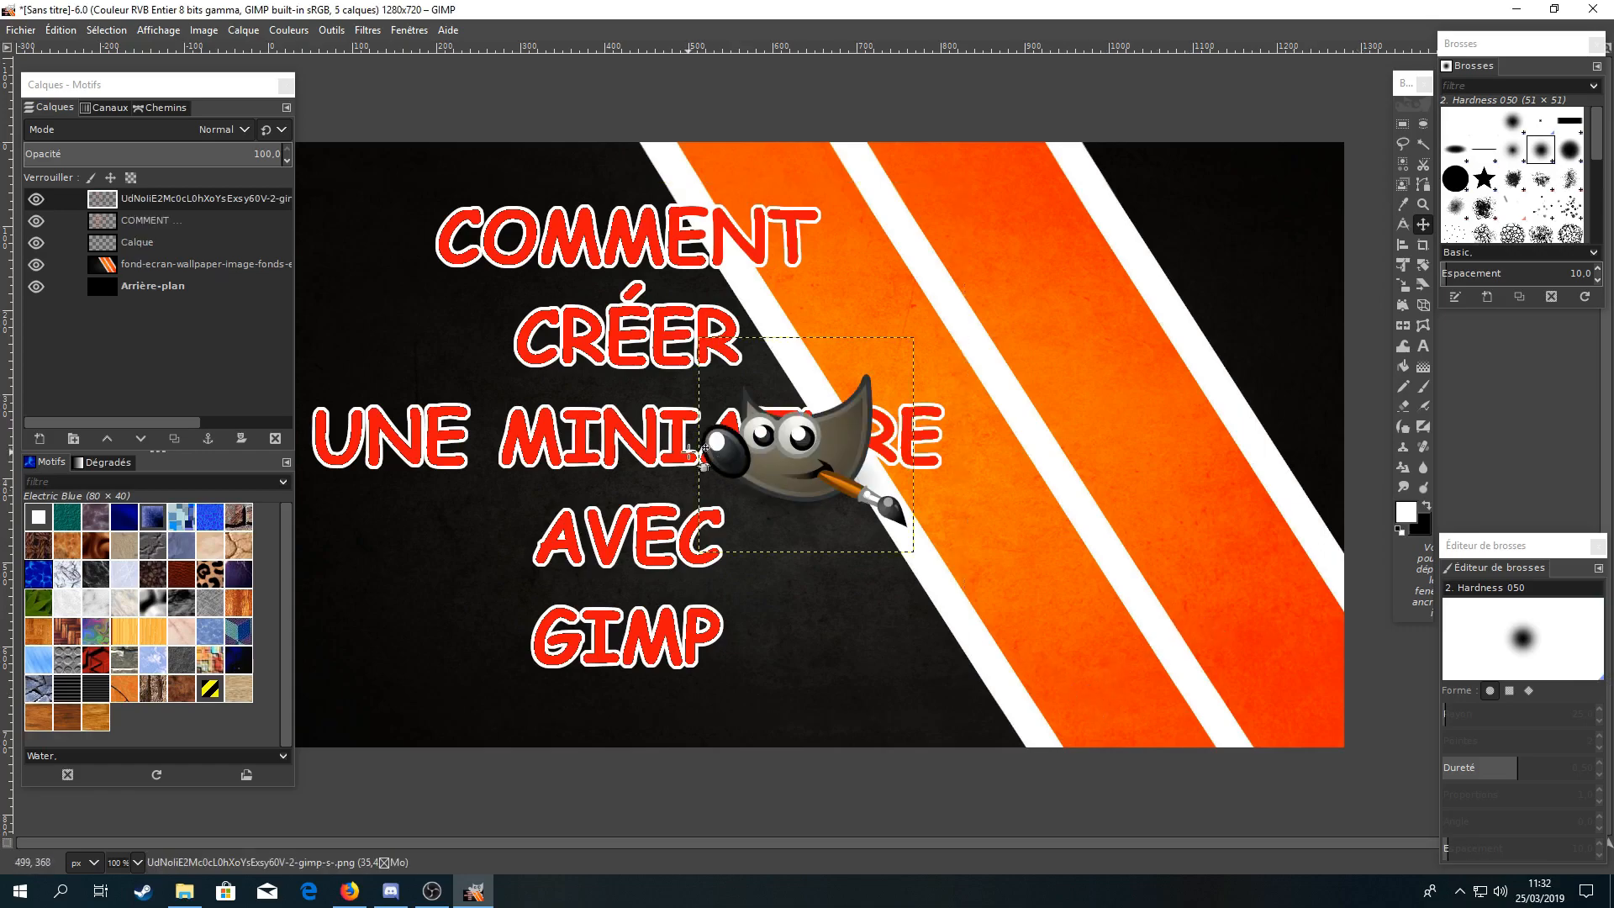
drag(832, 464, 1111, 603)
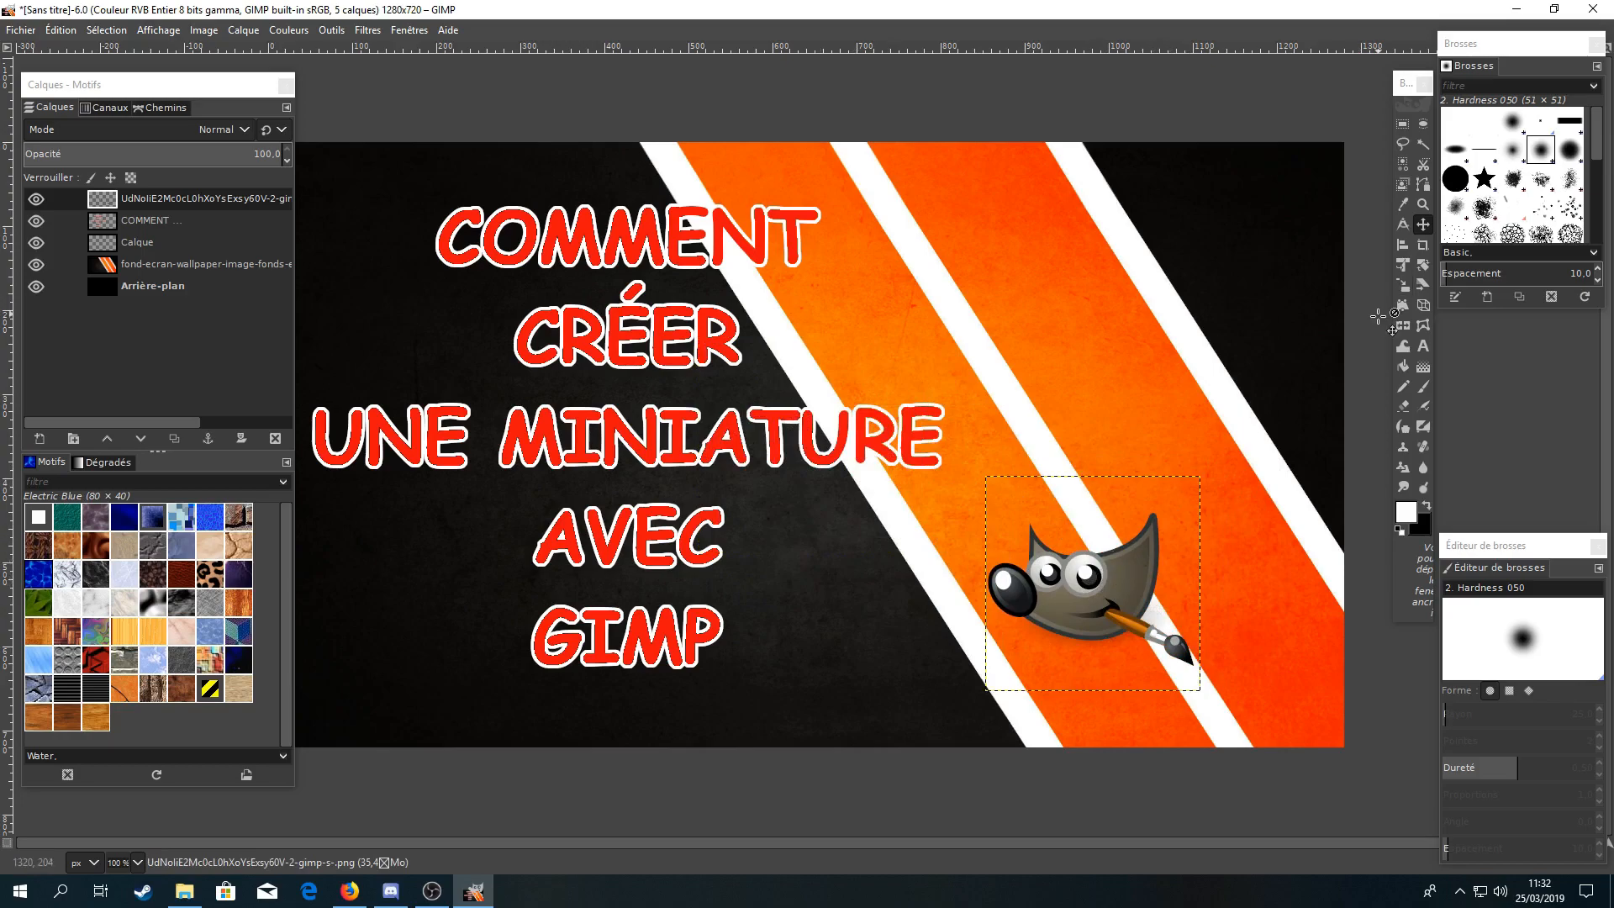
Enlarge the mascot with the Scale tool and shift it slightly towards the lower-right corner of the canvas.
click(1408, 284)
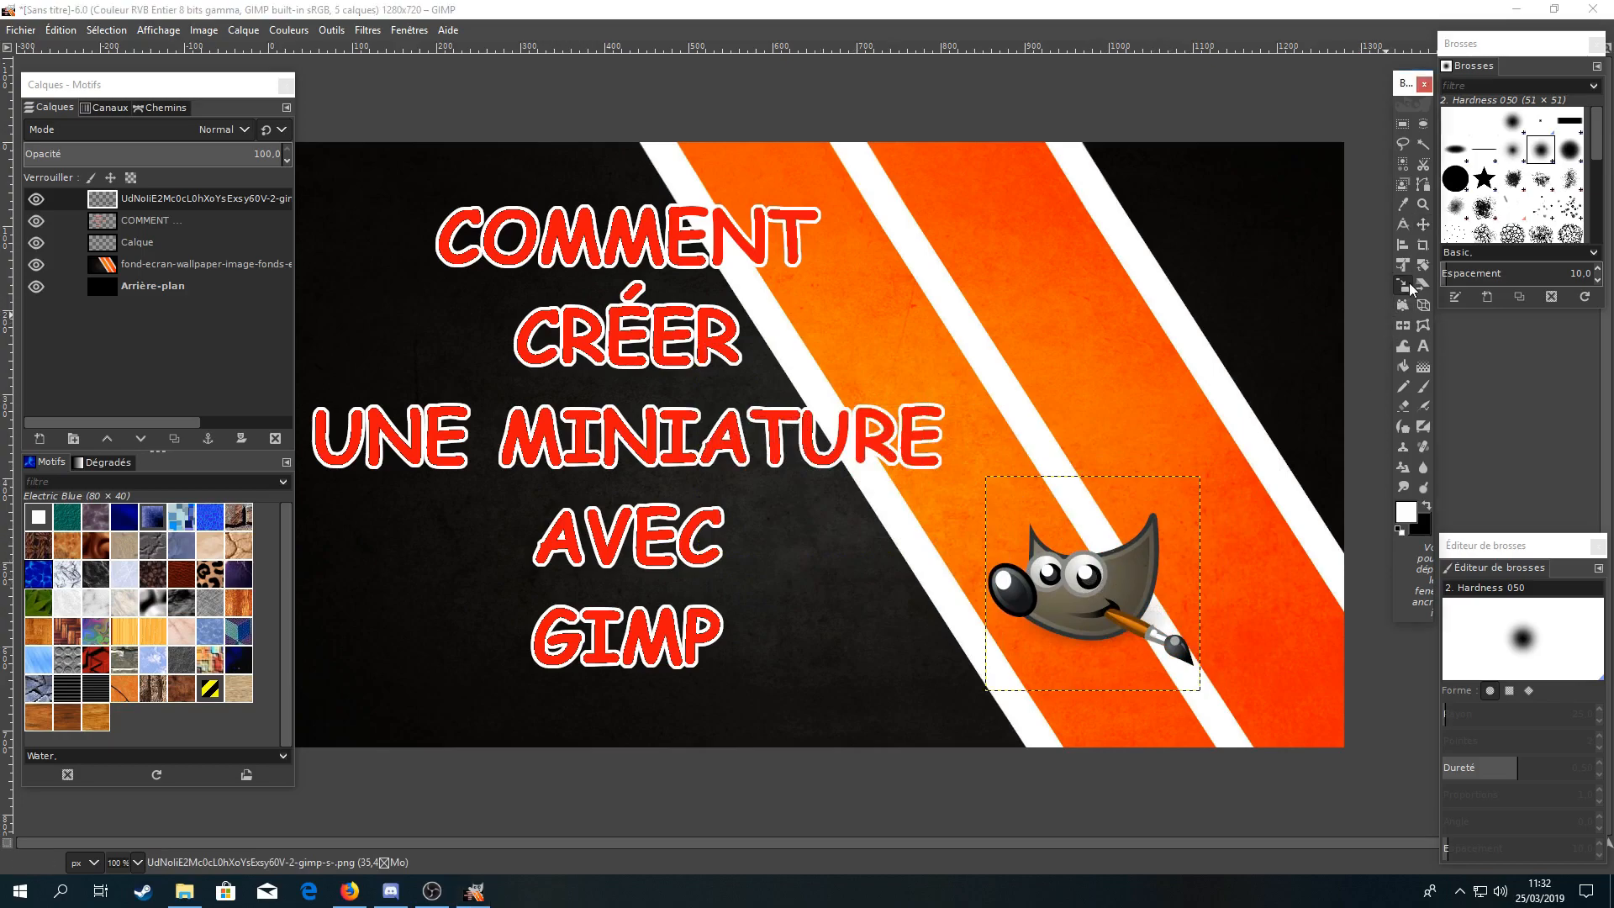
click(1199, 505)
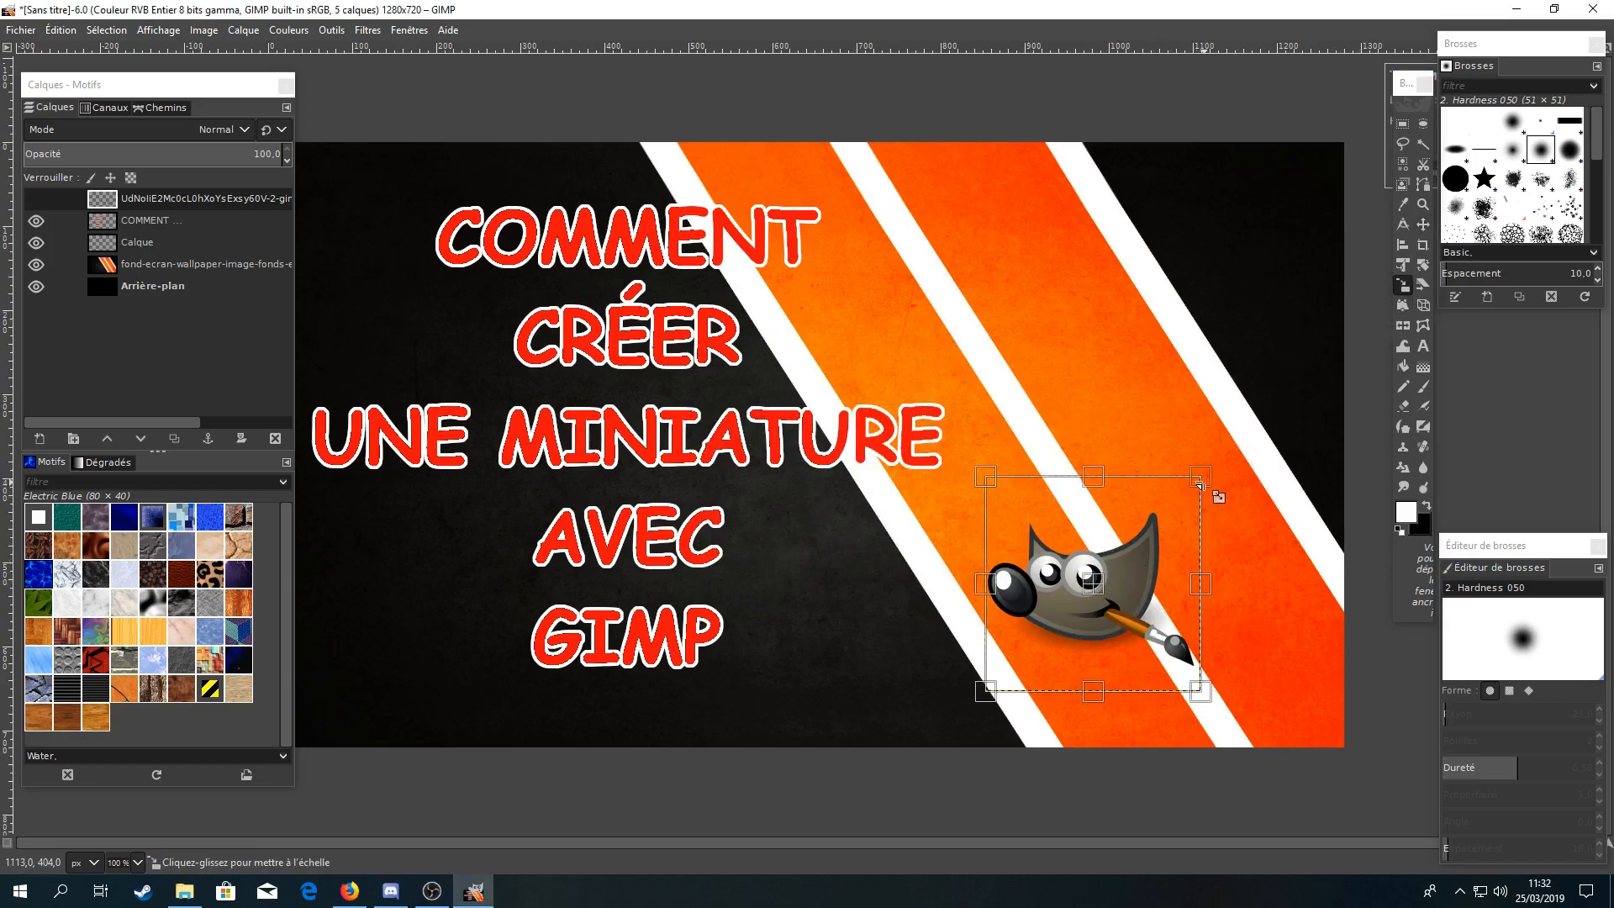
drag(1199, 486, 1297, 451)
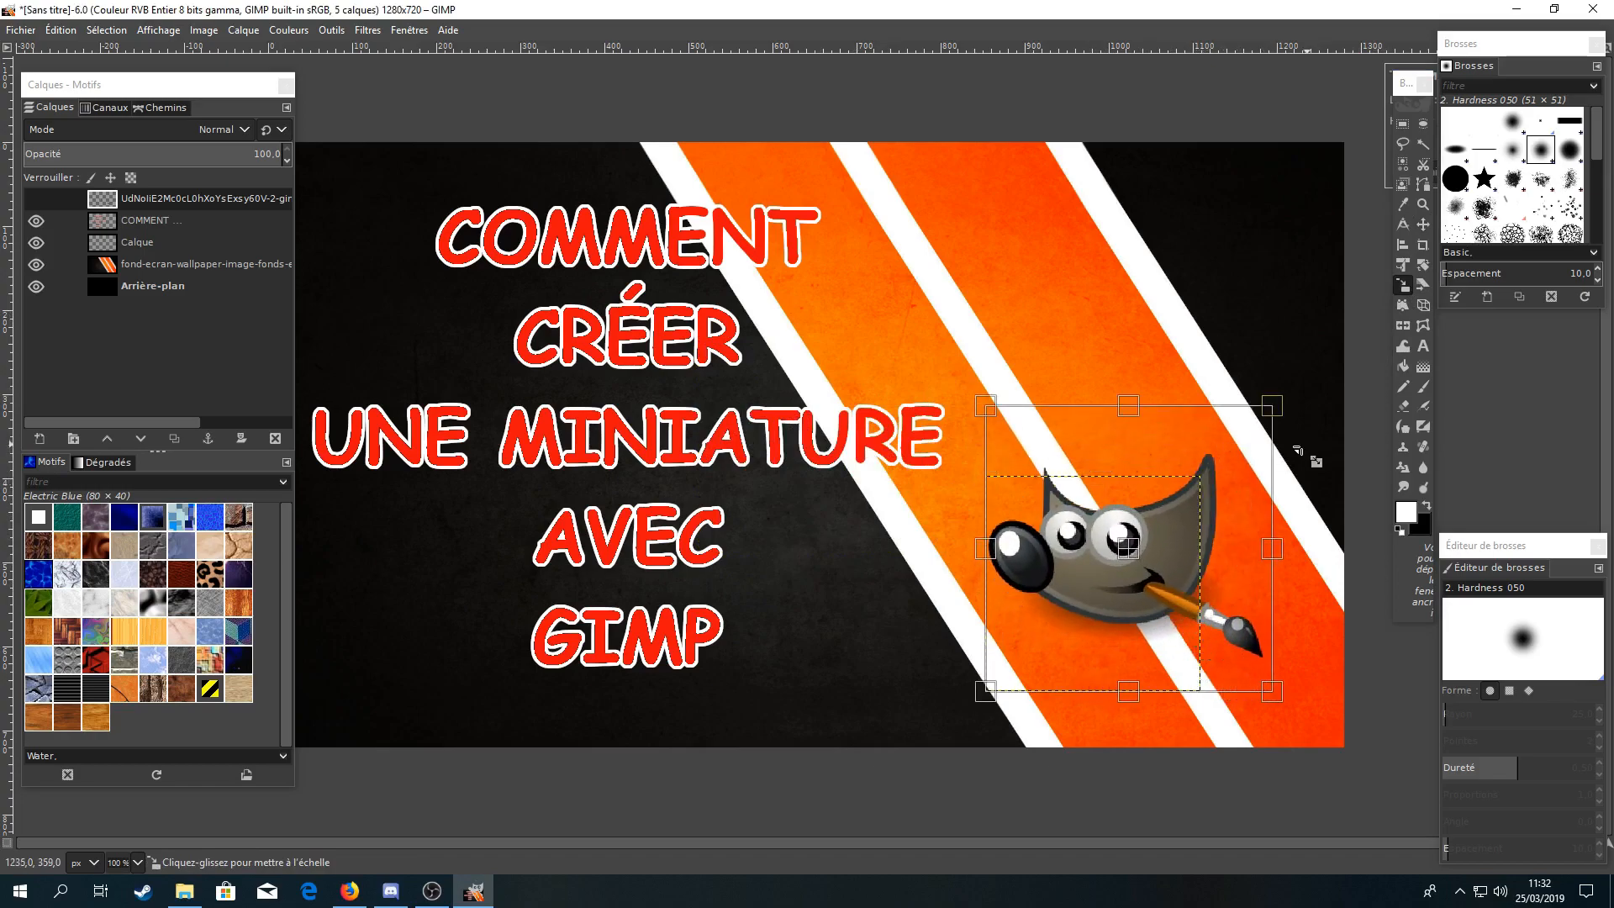
key(Return)
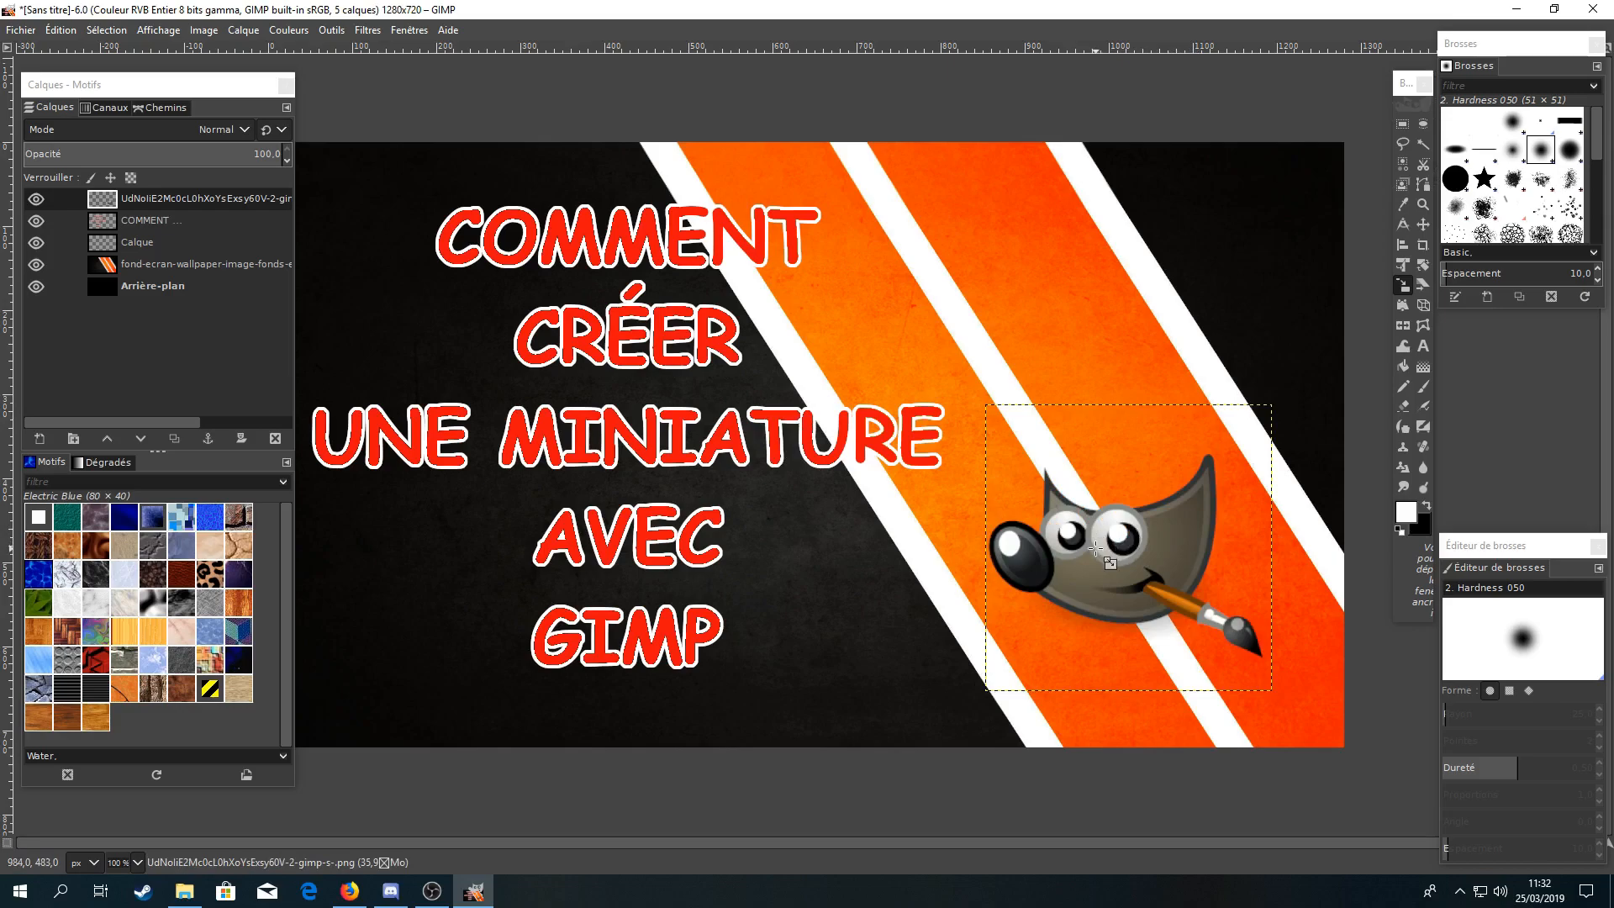
click(1424, 226)
drag(1117, 557, 1136, 580)
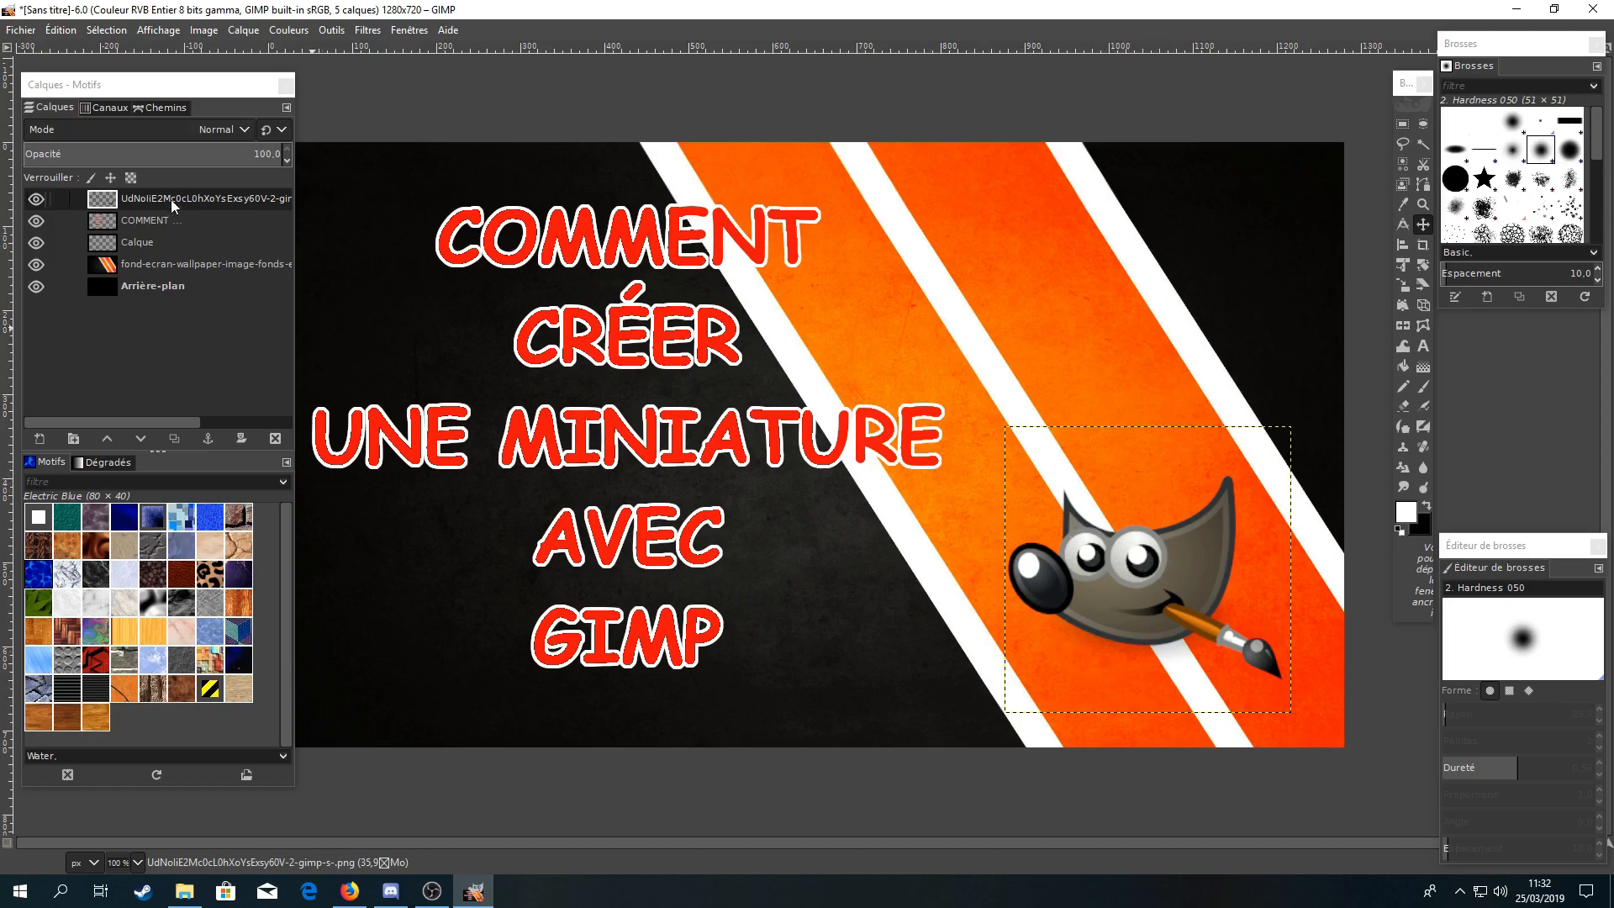
Add a new transparent 1280 x 720 px layer directly above the COMMENT layer.
click(246, 202)
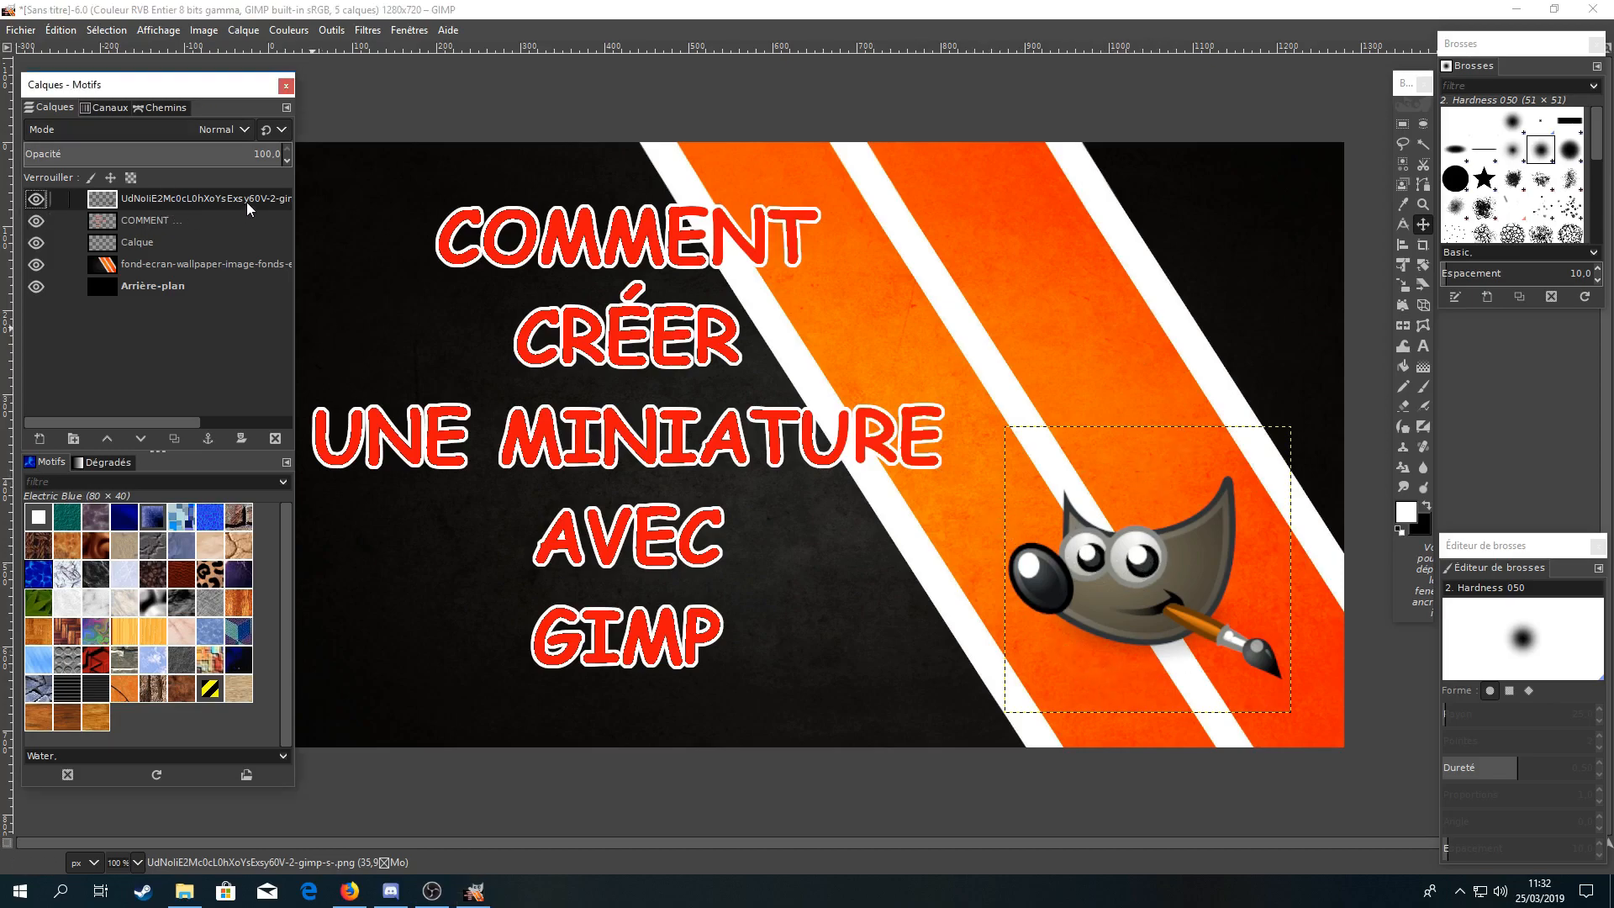
click(216, 228)
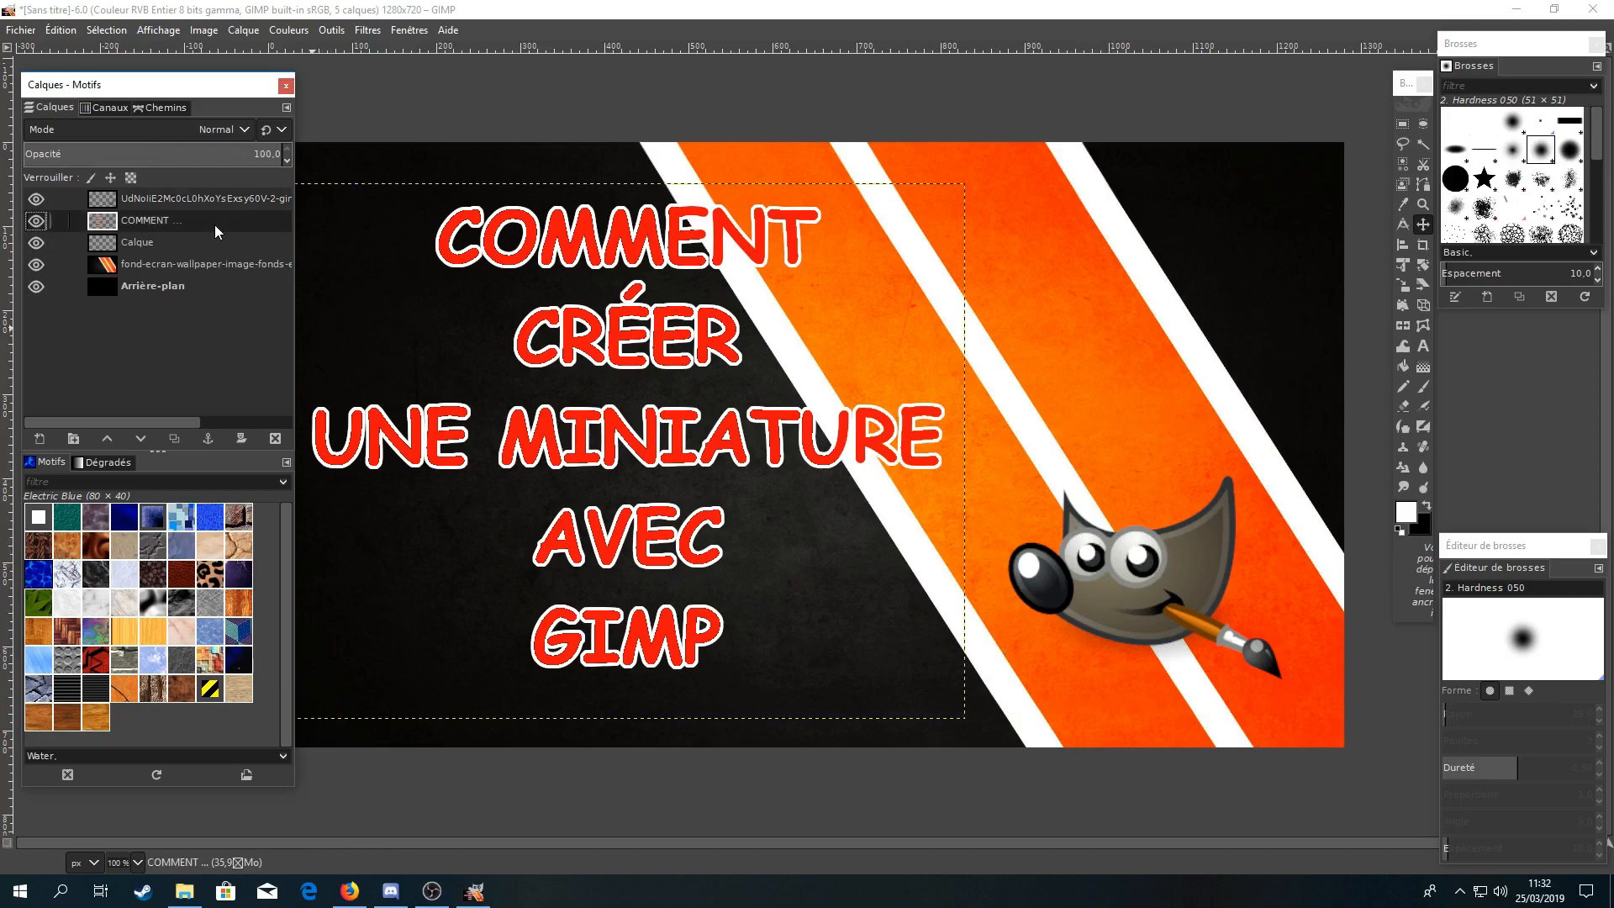
click(40, 433)
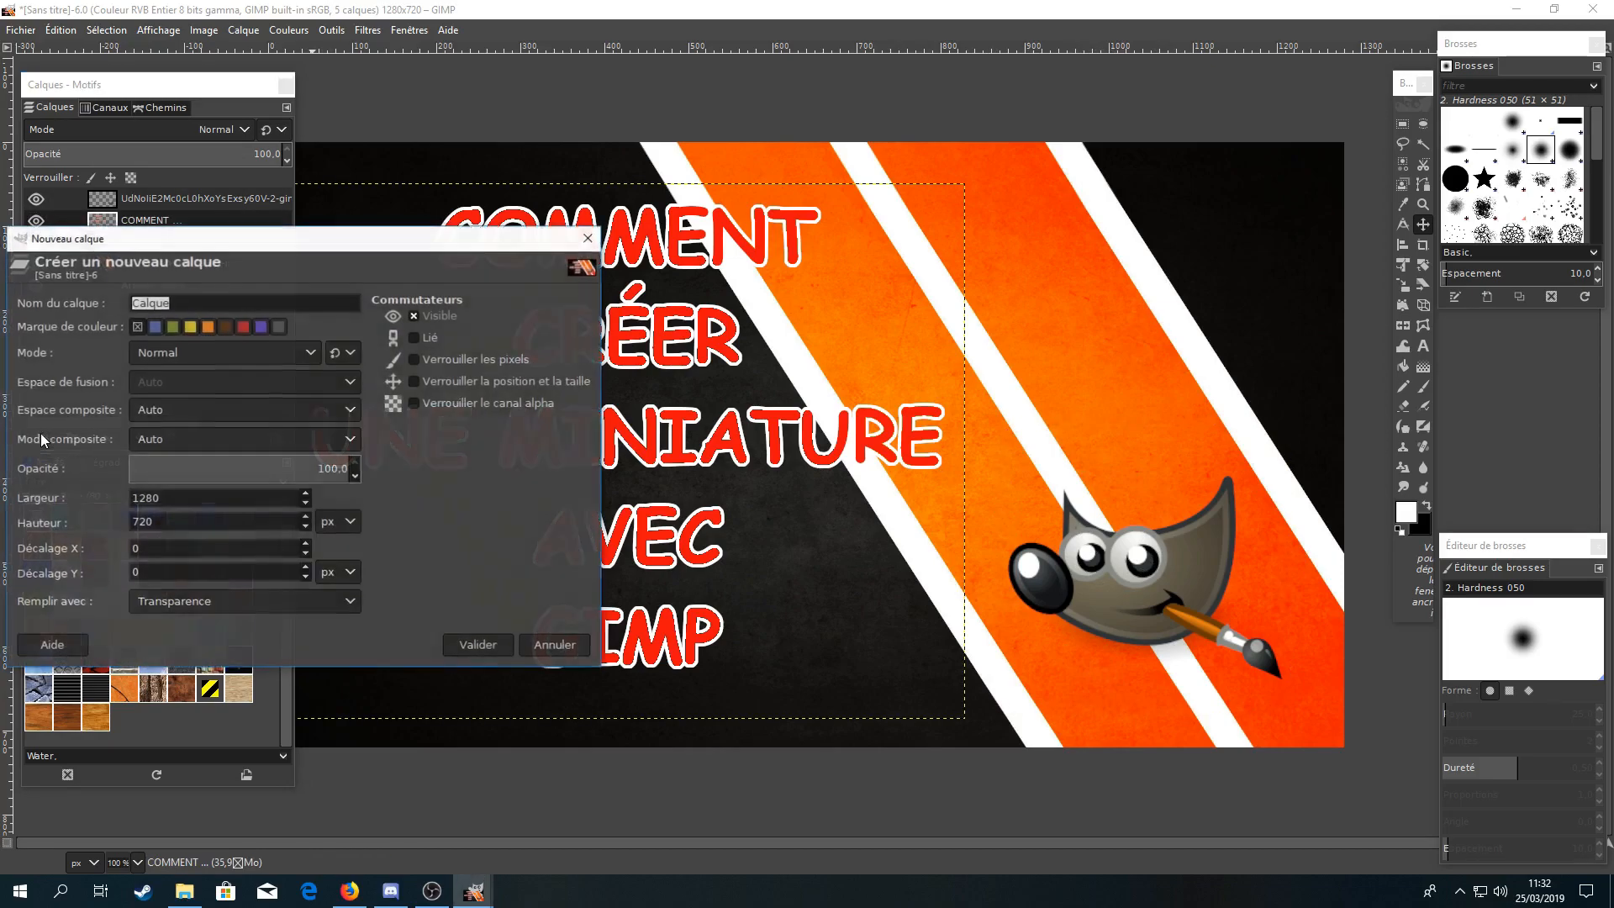
click(470, 647)
Select the mascot's outline from the alpha channel of its image layer.
click(223, 203)
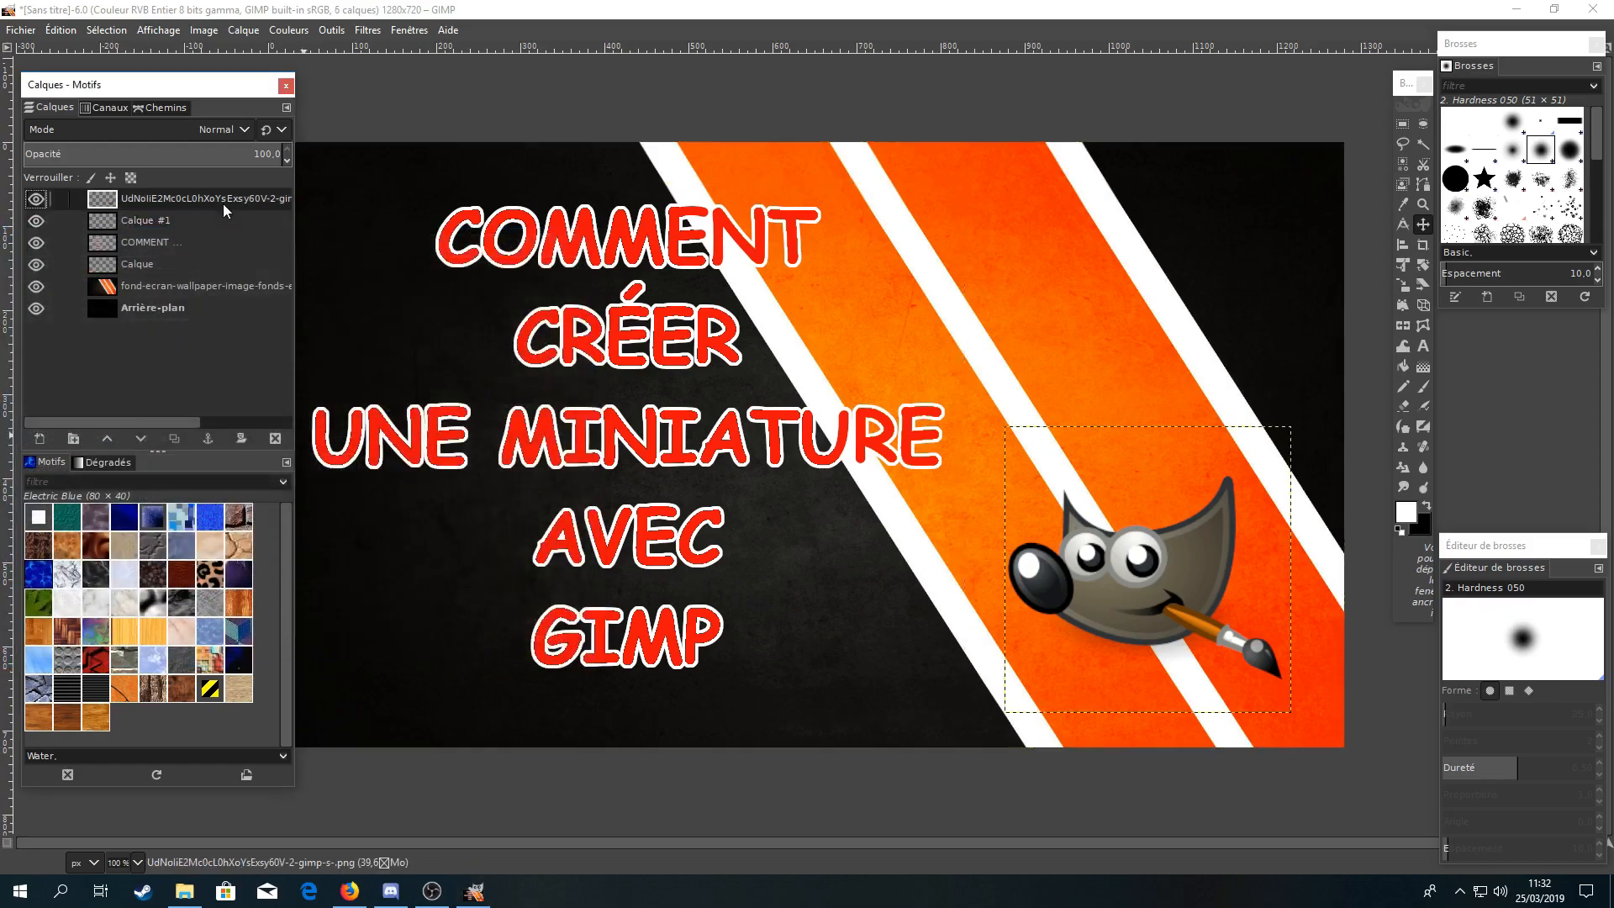
right_click(224, 204)
click(290, 749)
Activate the Calque #1 layer and grow the mascot selection by 3 px.
click(207, 220)
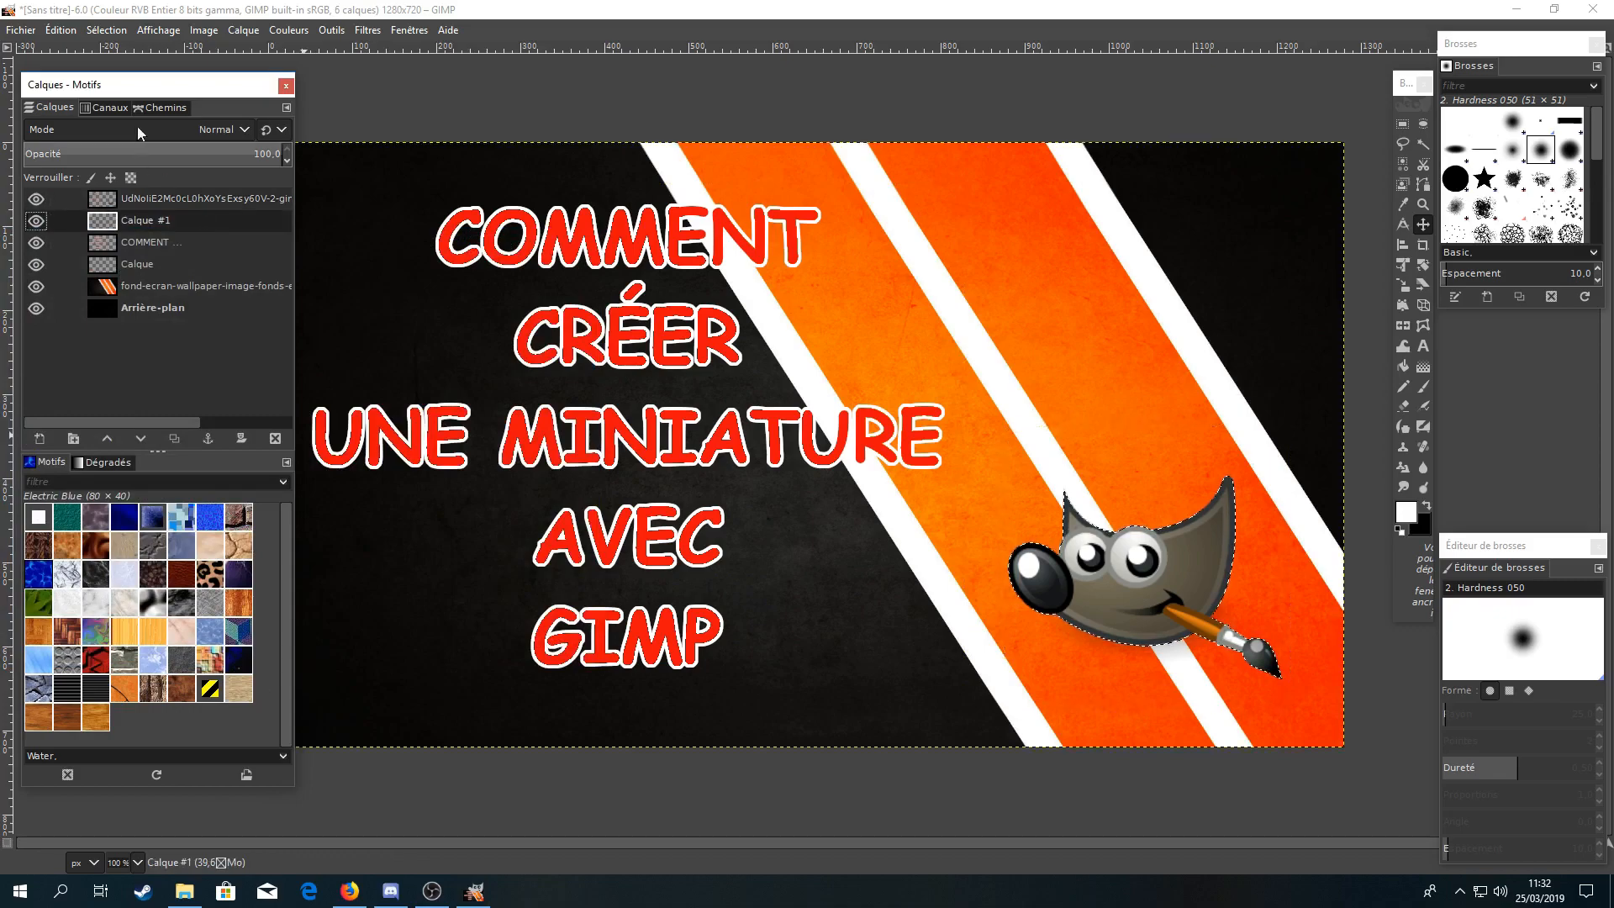
click(101, 33)
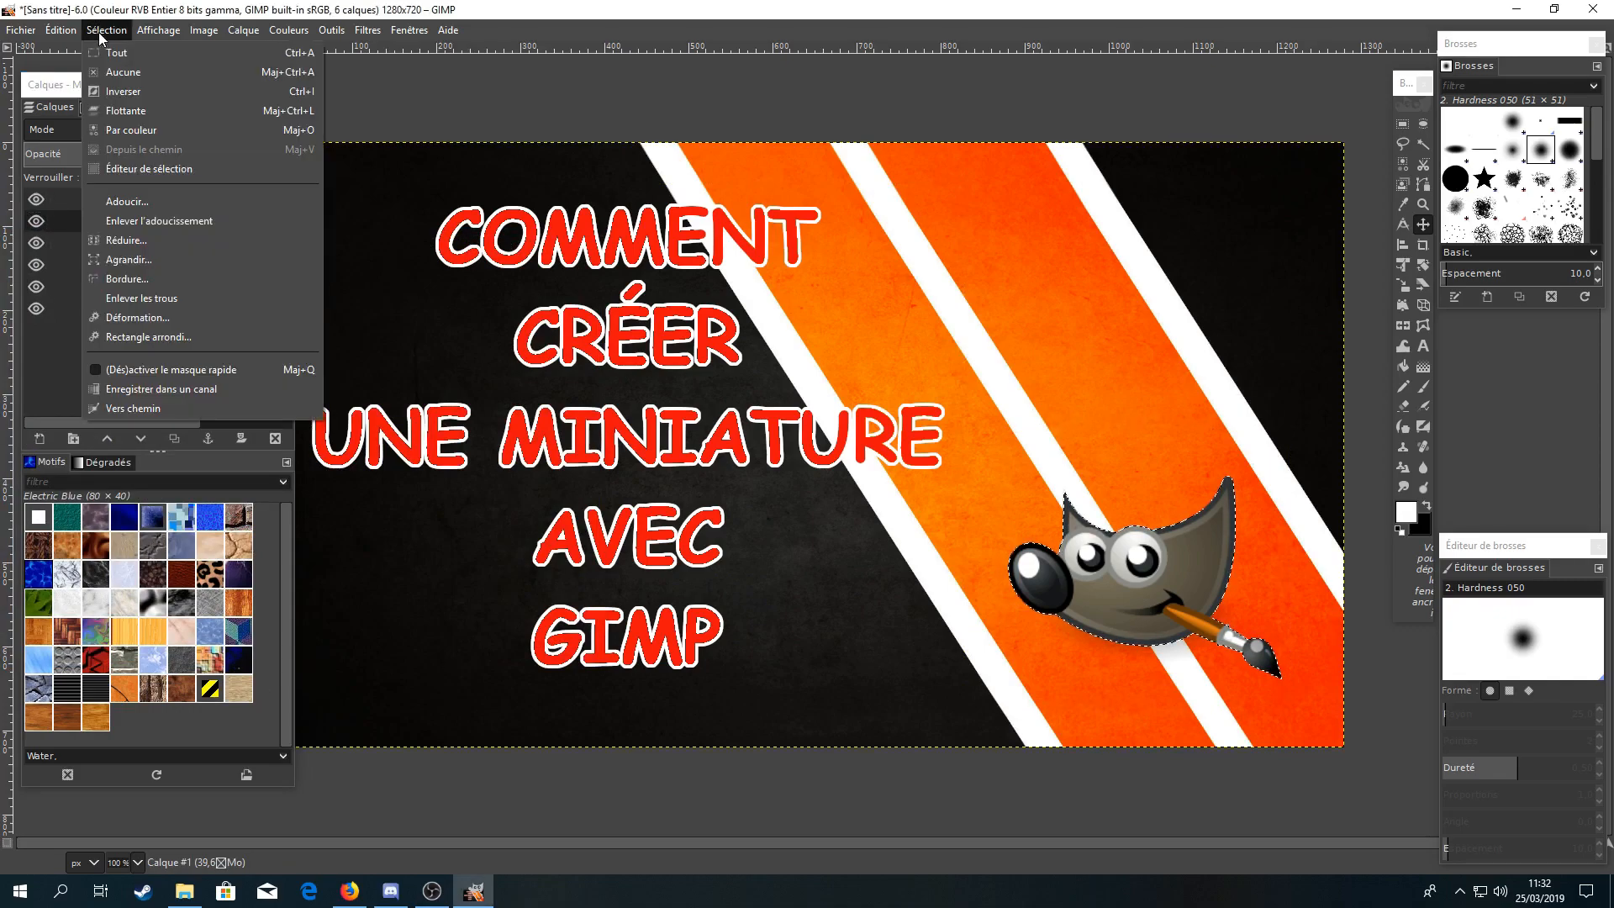
click(141, 259)
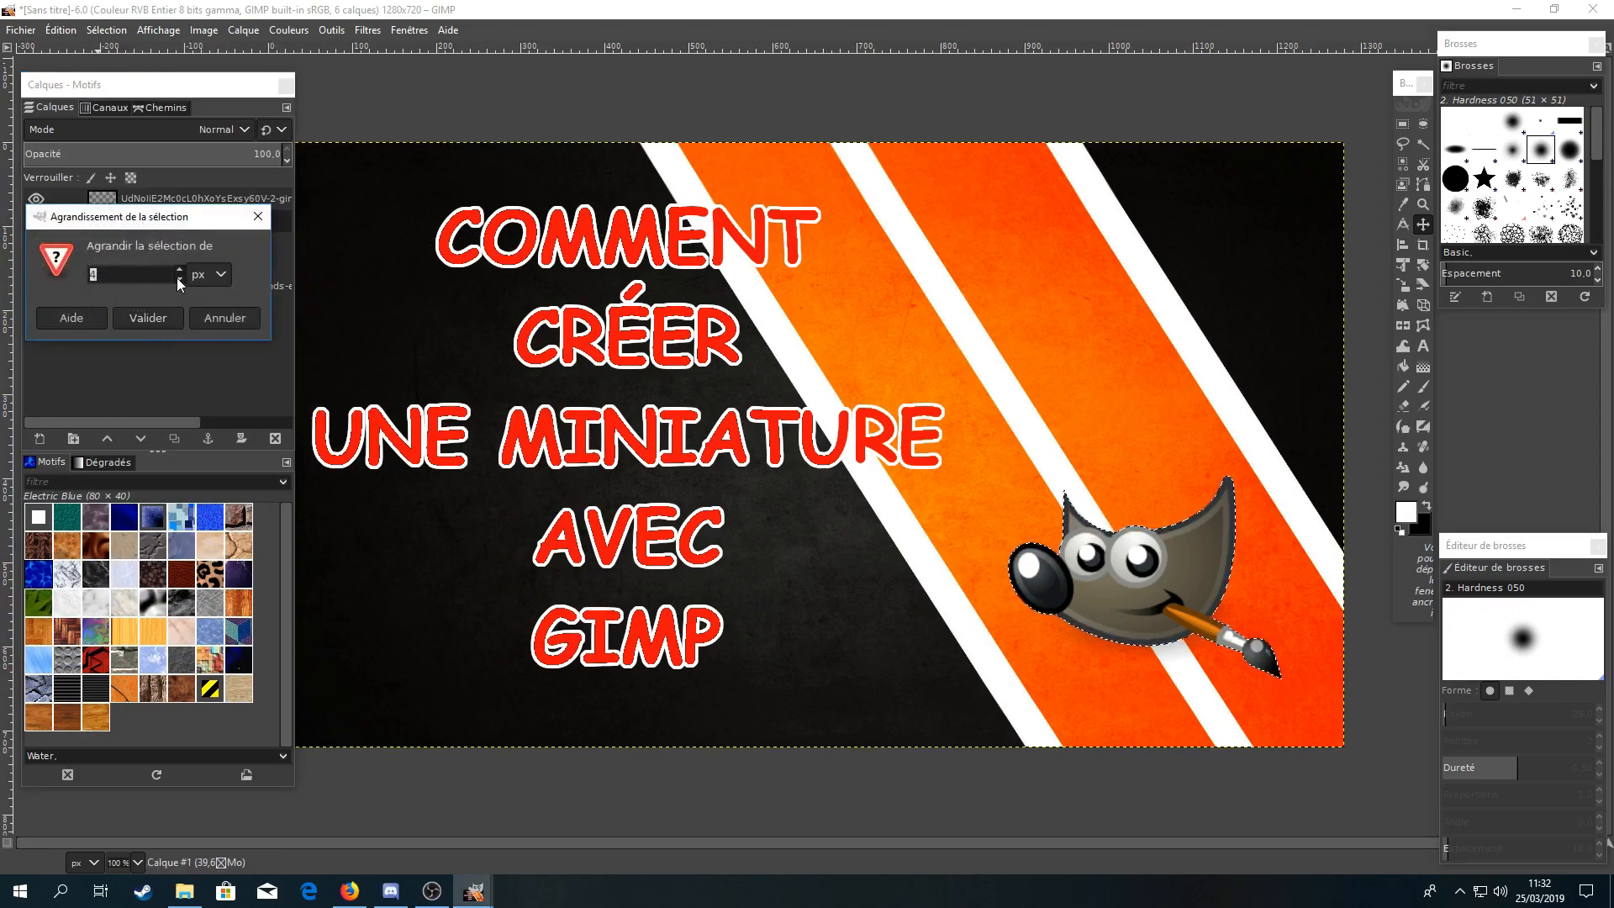
click(178, 278)
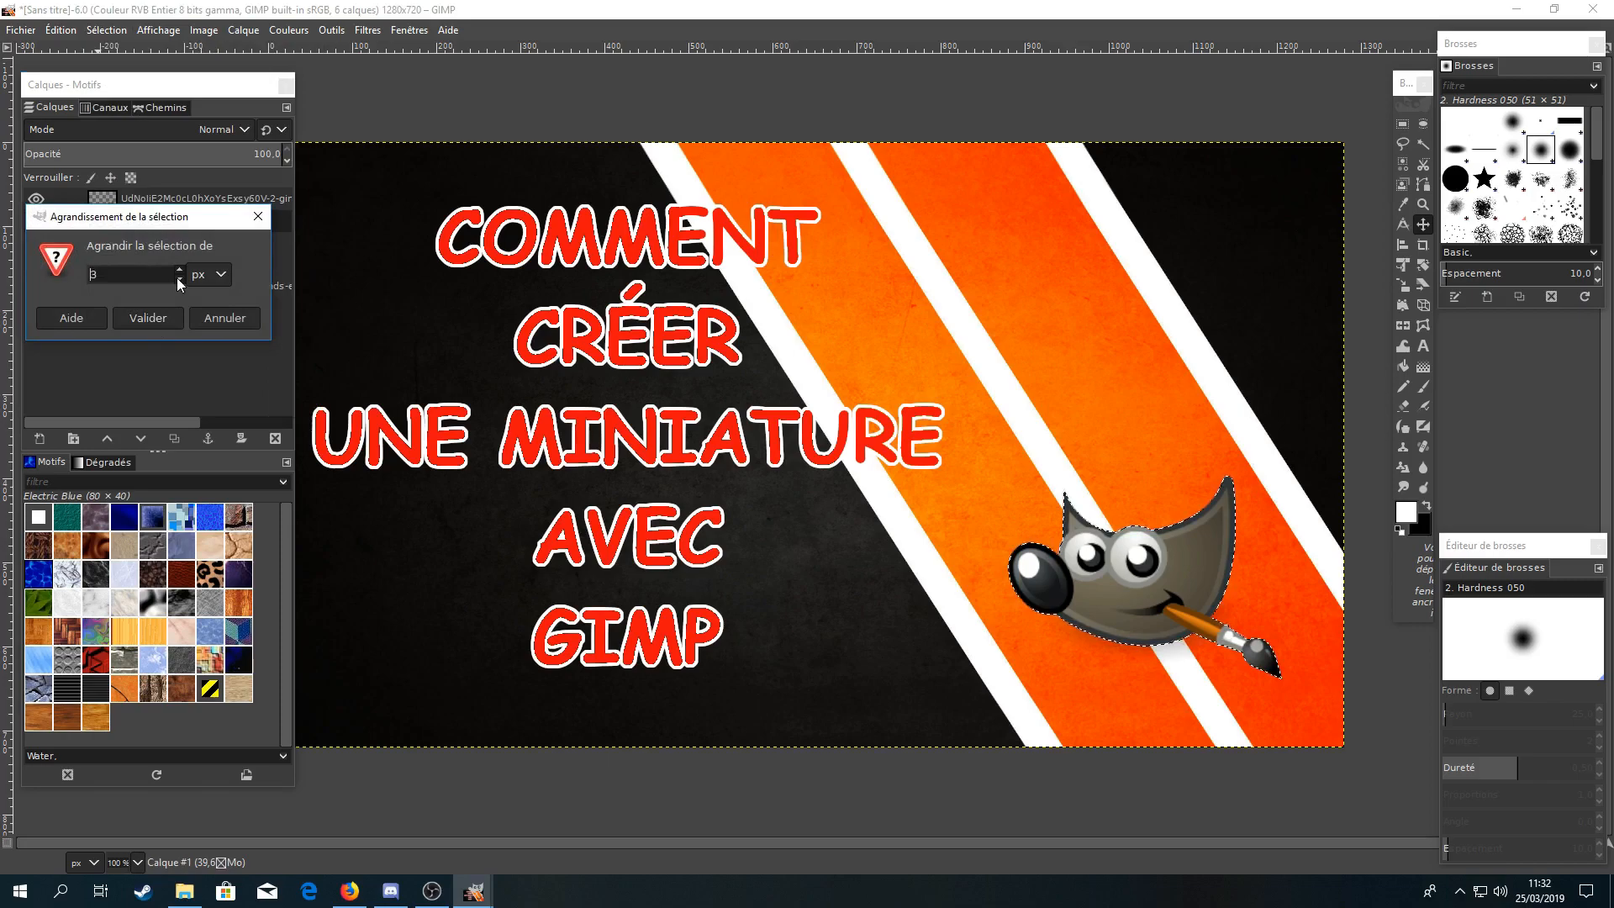
click(147, 316)
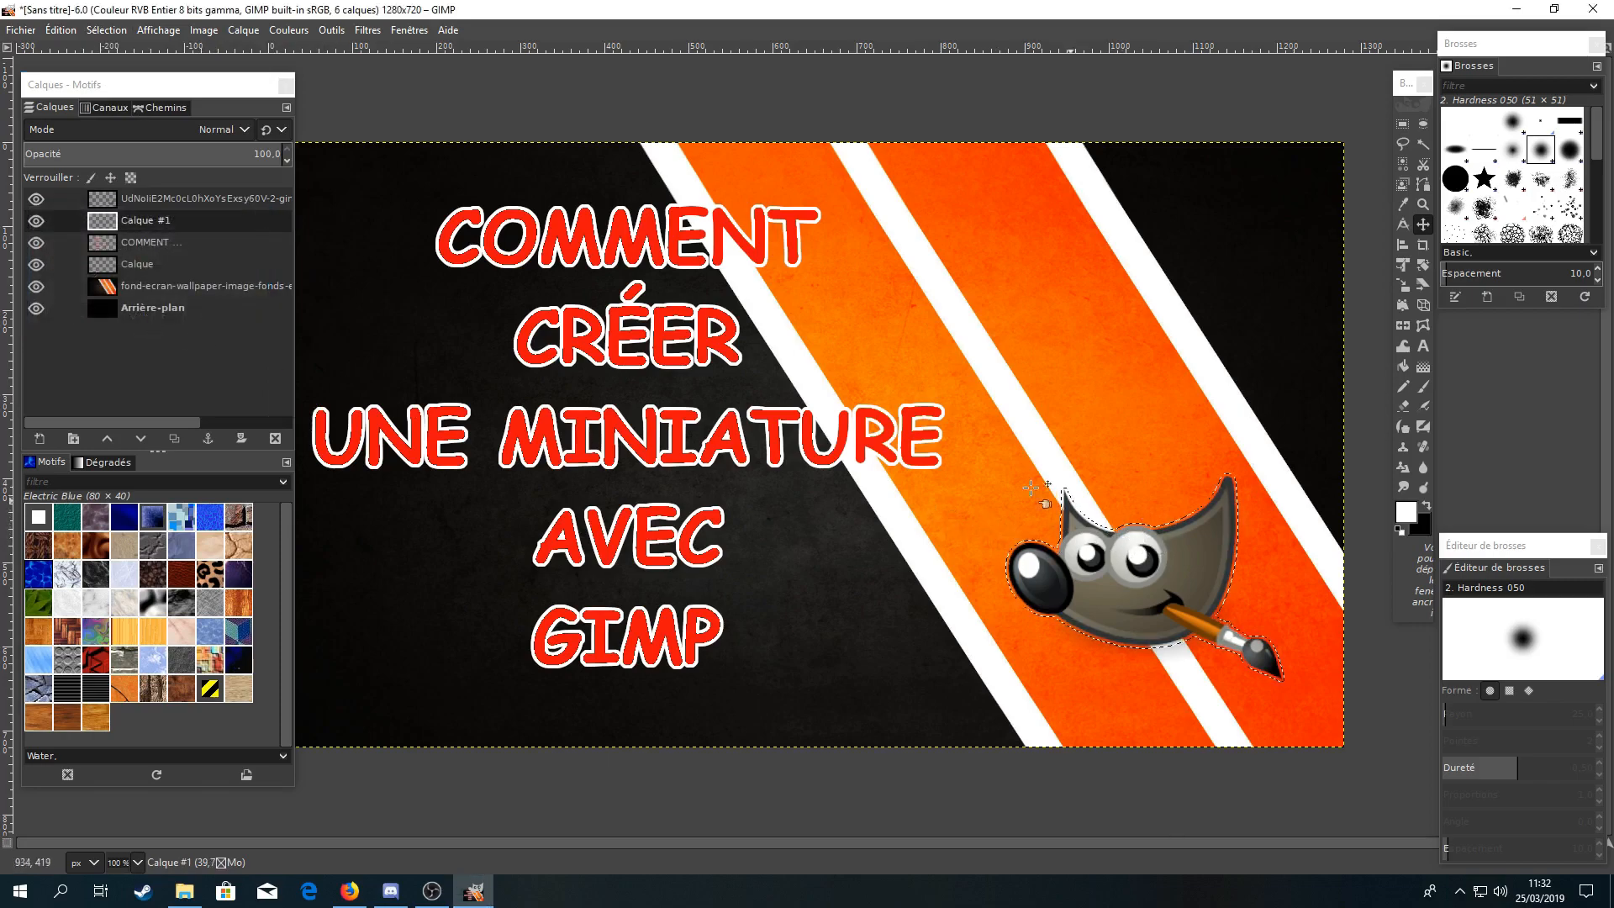
Activate the mascot image layer and fill the selected border beside the mascot's right ear with white using Bucket Fill.
click(177, 198)
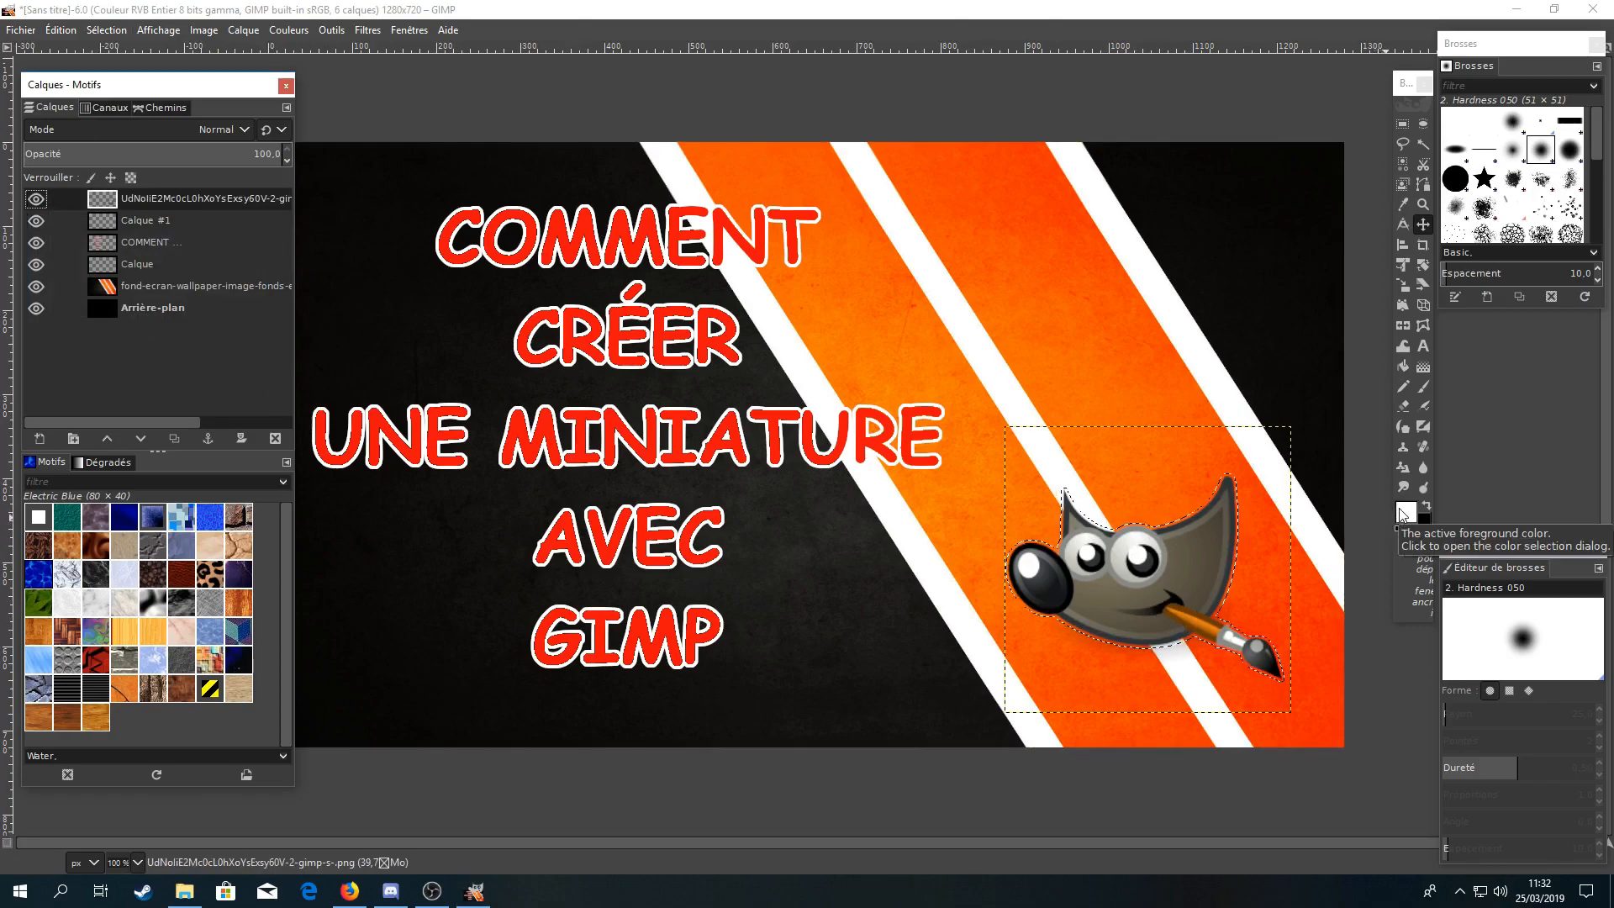
click(1186, 519)
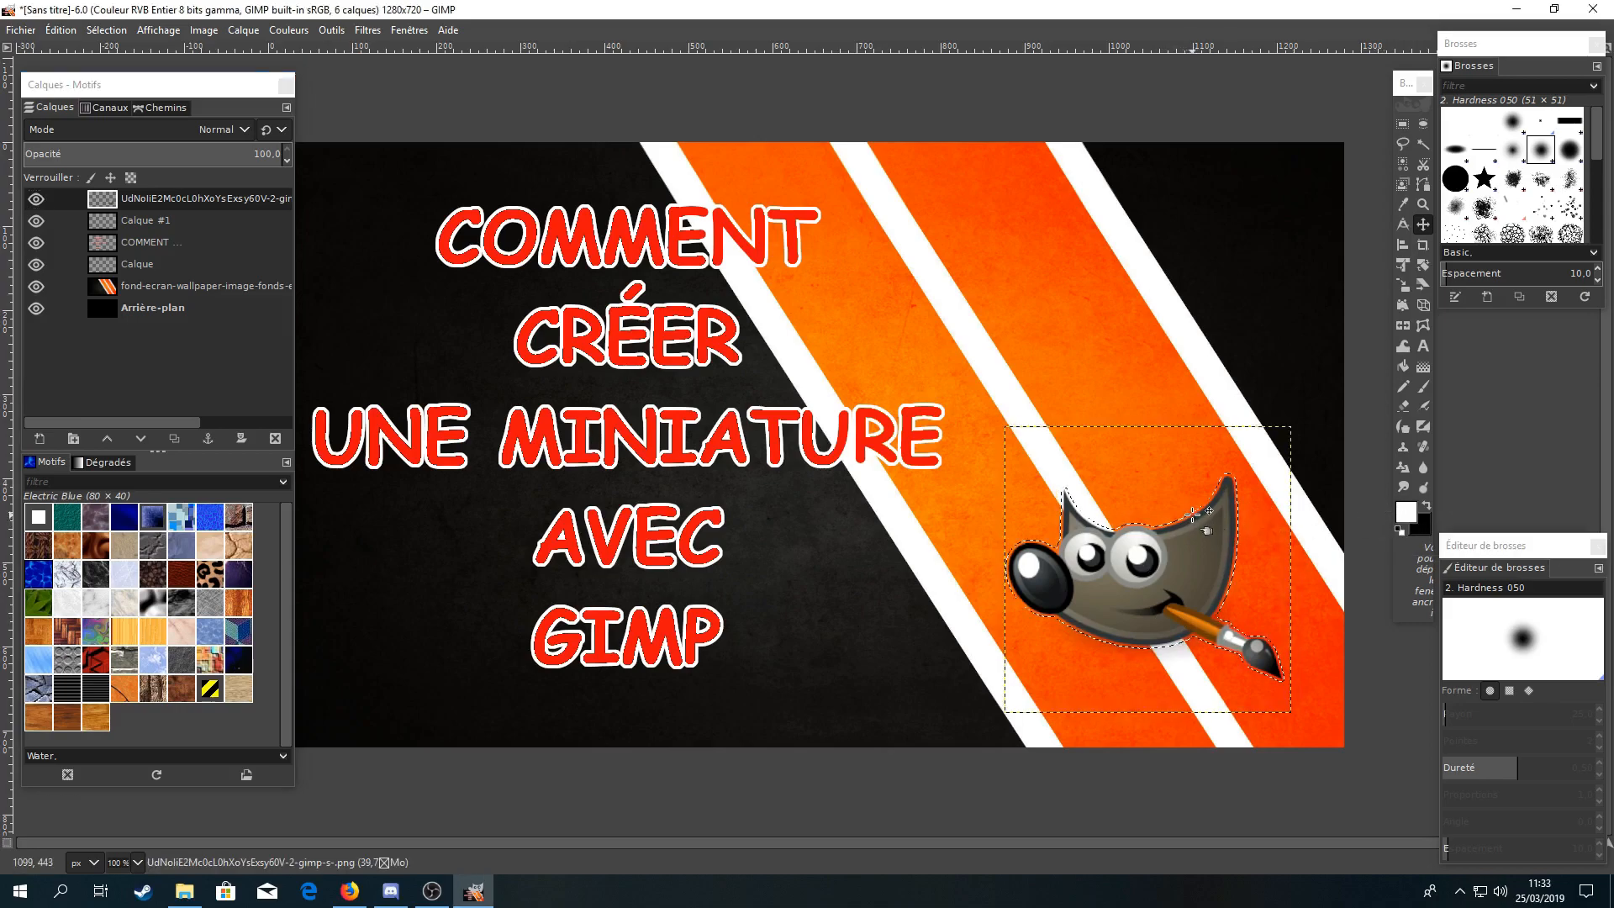
click(1401, 368)
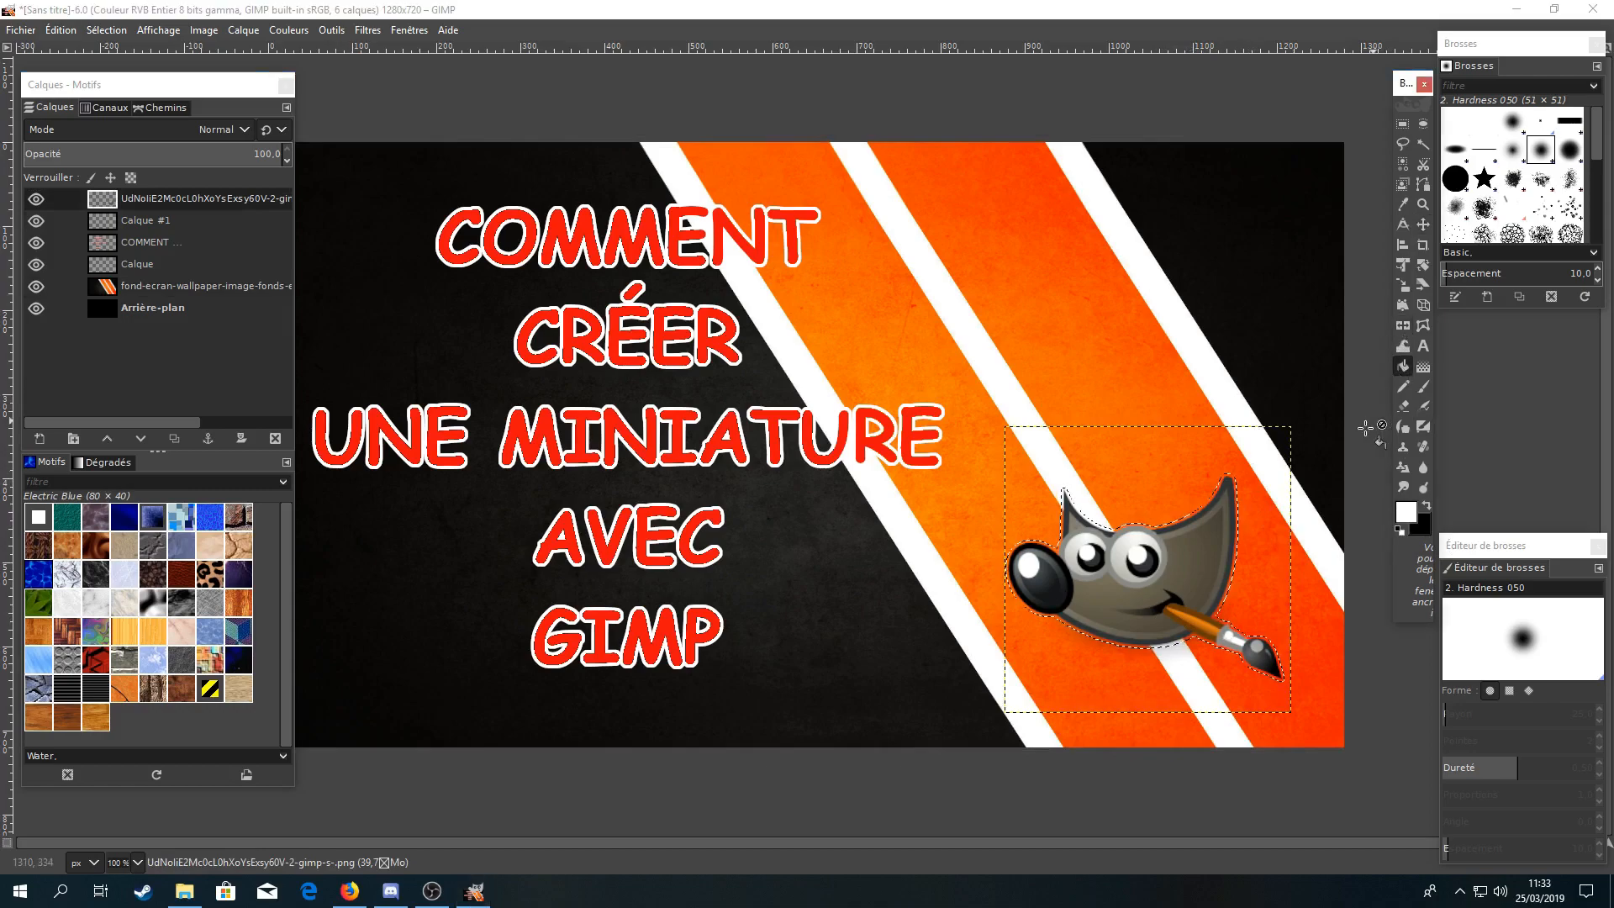
click(1197, 513)
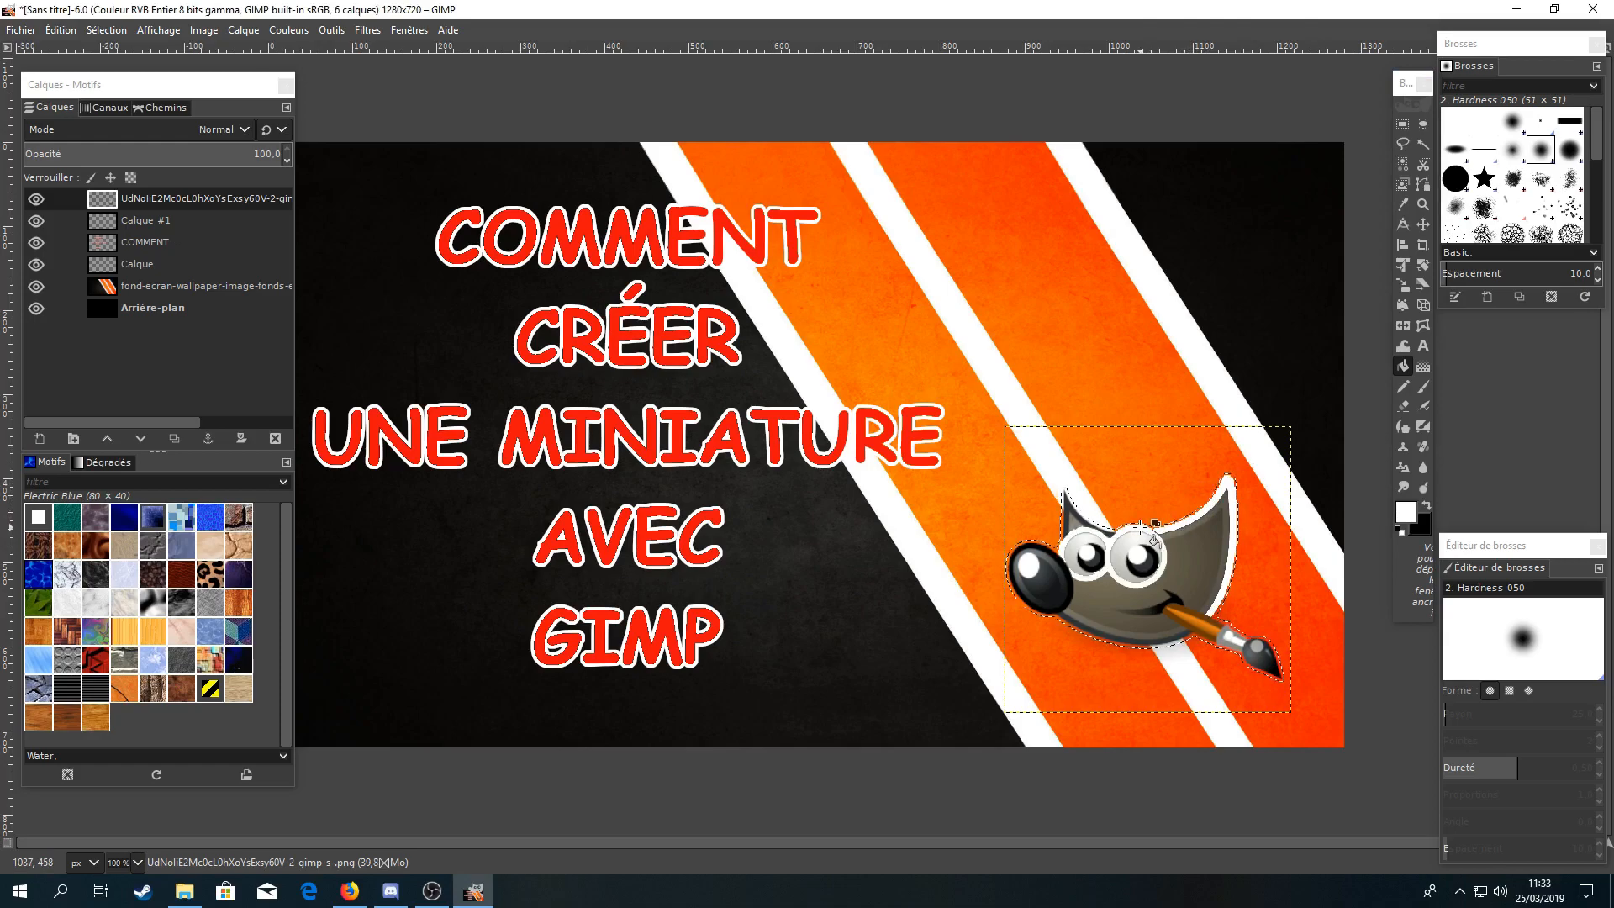
Undo the latest white fills around the mascot's eye and along its border.
click(107, 32)
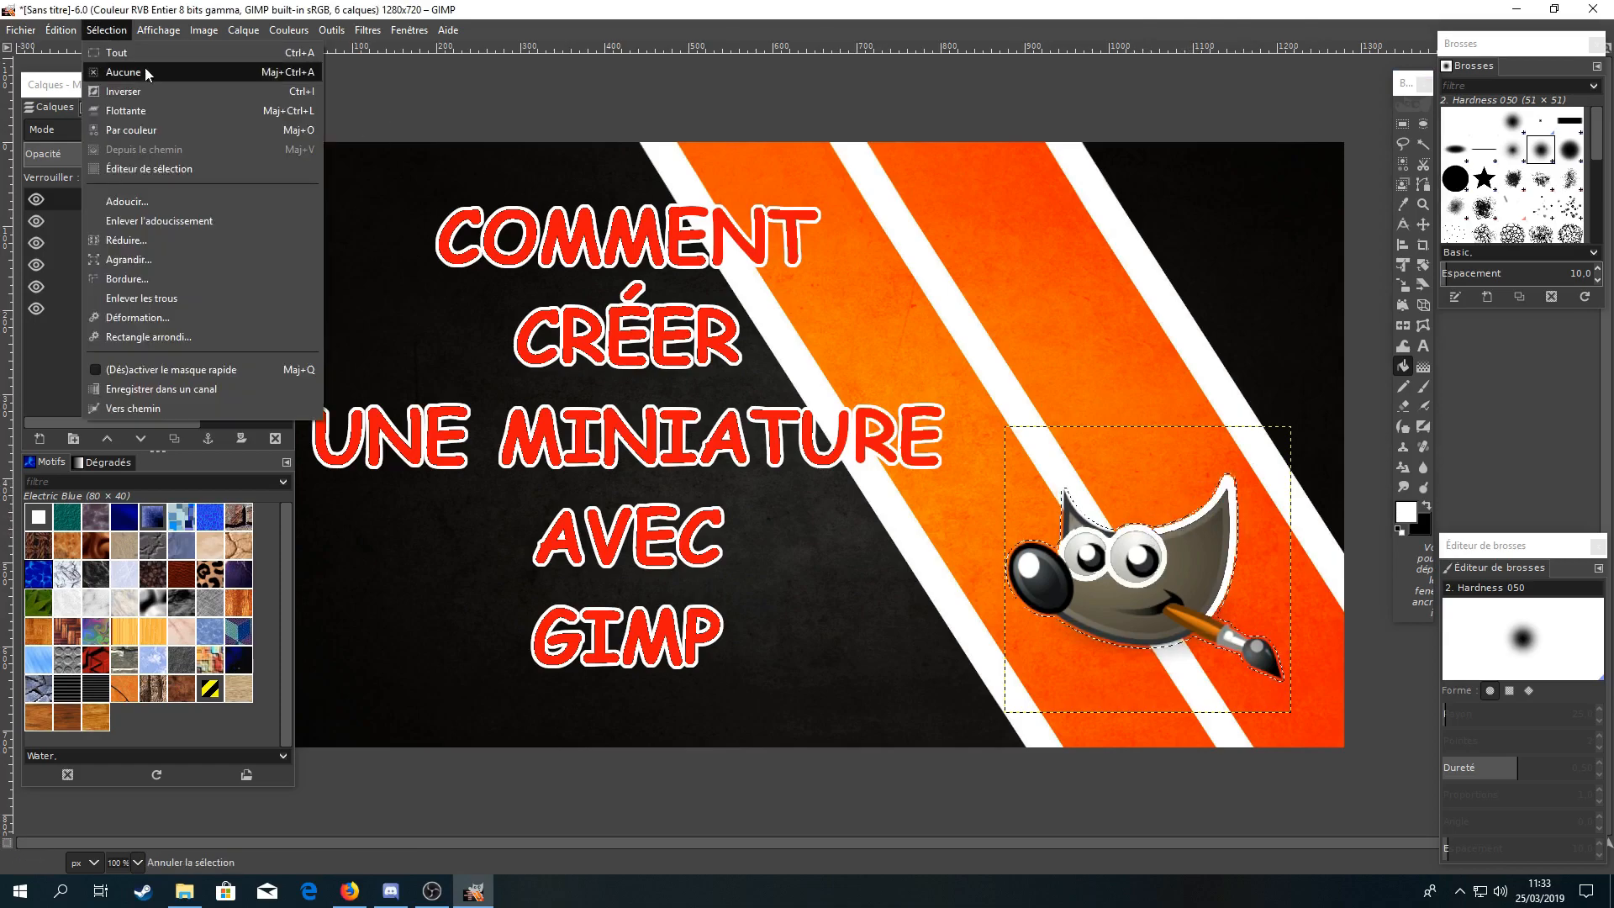
click(77, 52)
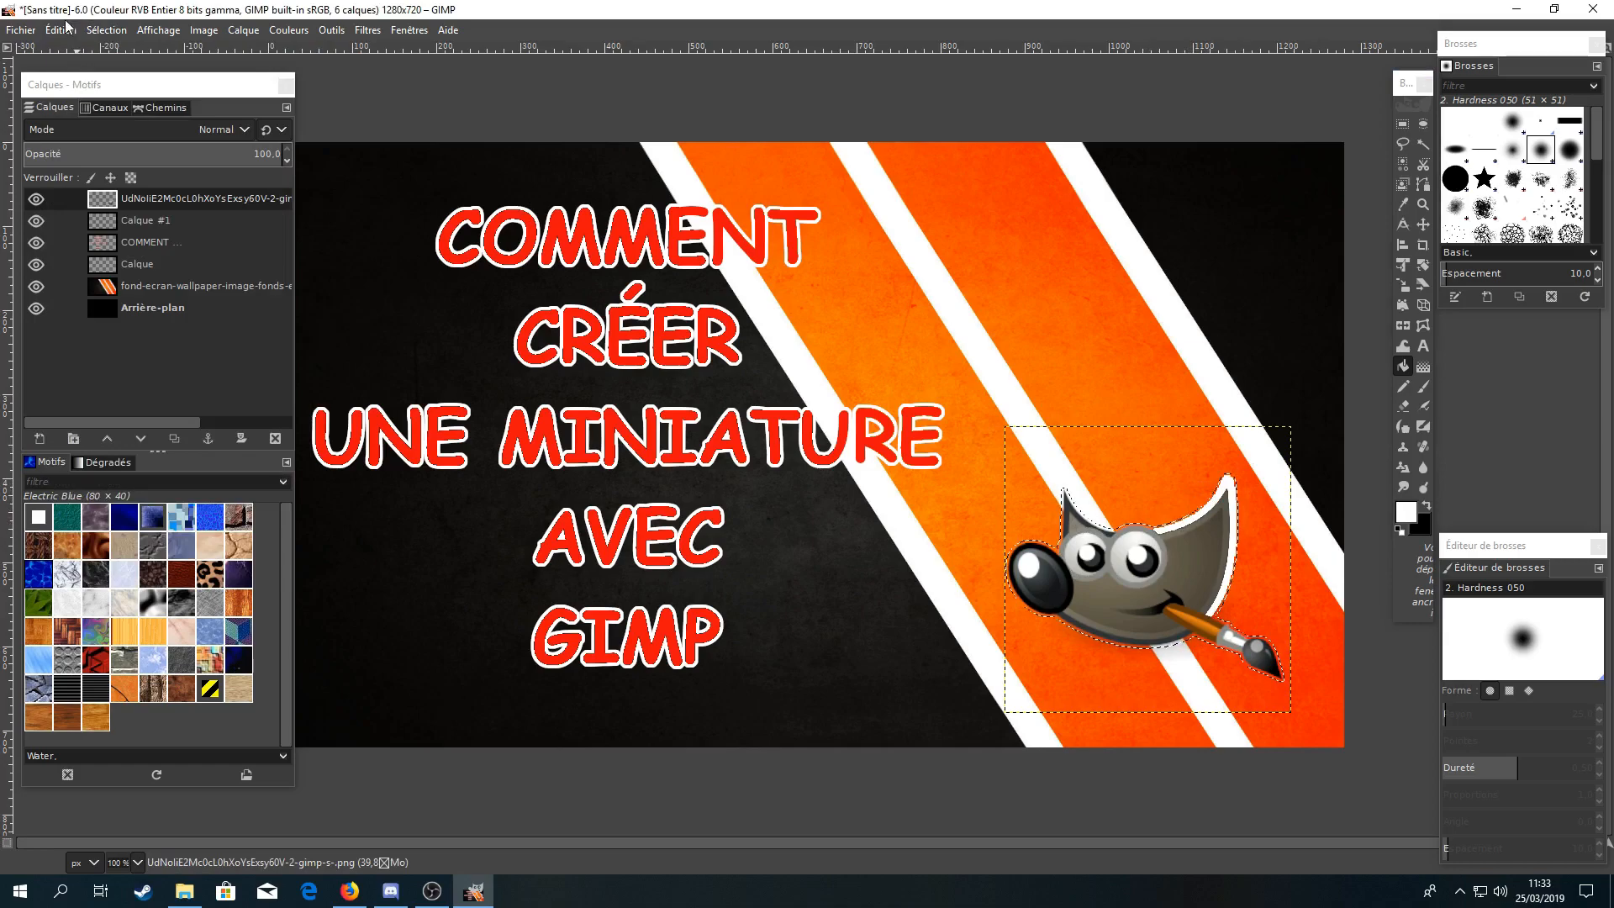
click(66, 30)
click(72, 48)
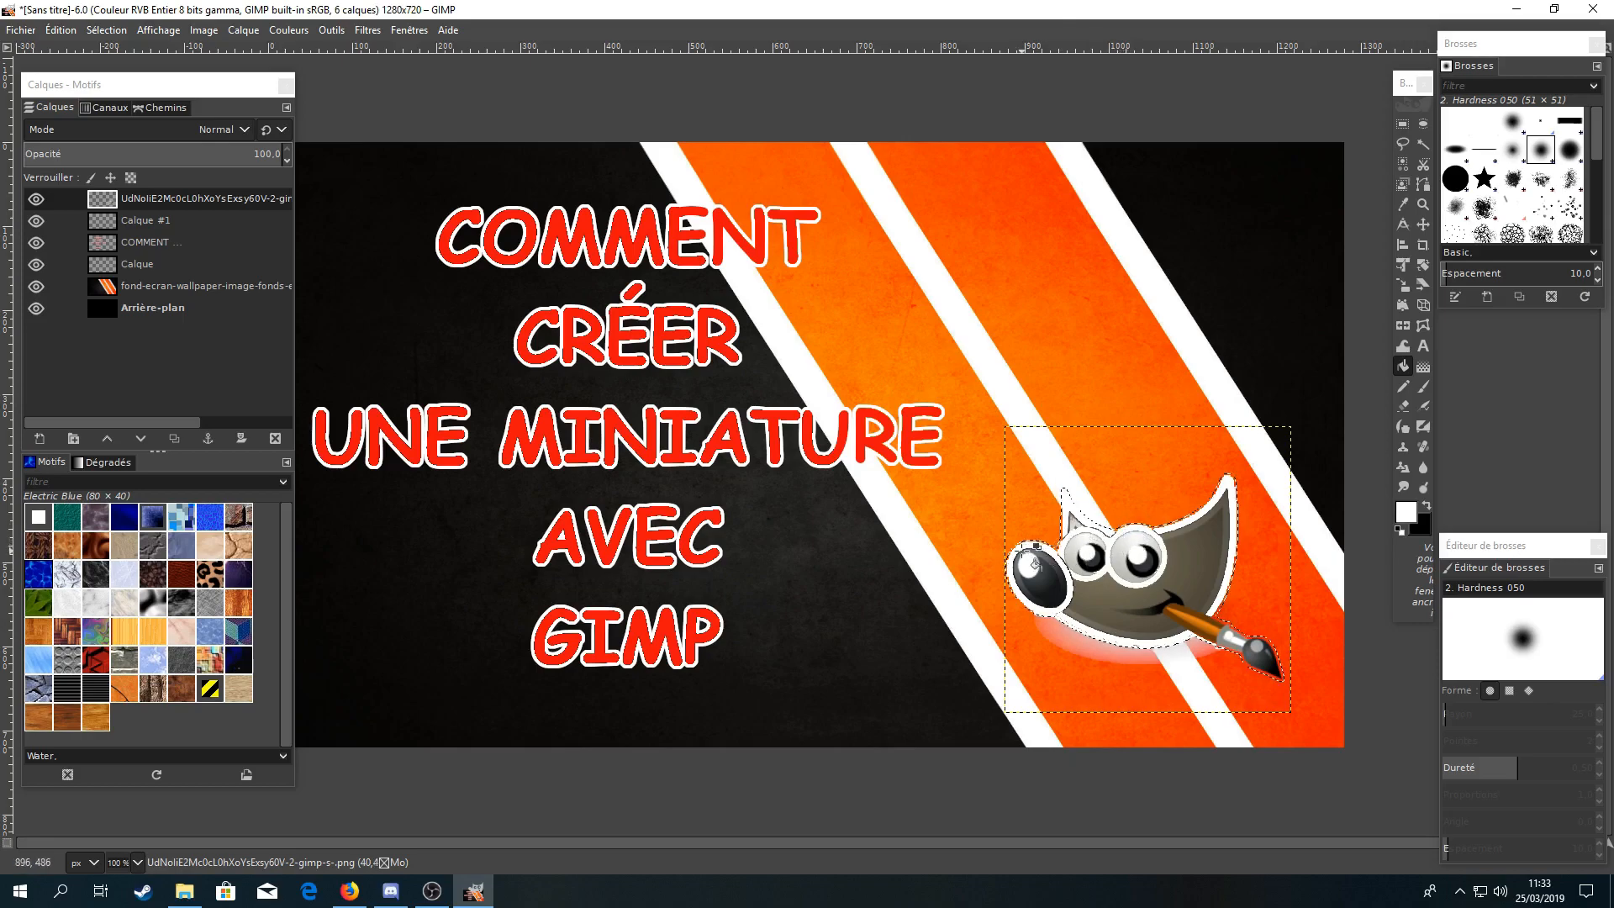
Undo, one after another, the white fills around the mascot's eyes, left ear, nose and lower edge.
click(101, 31)
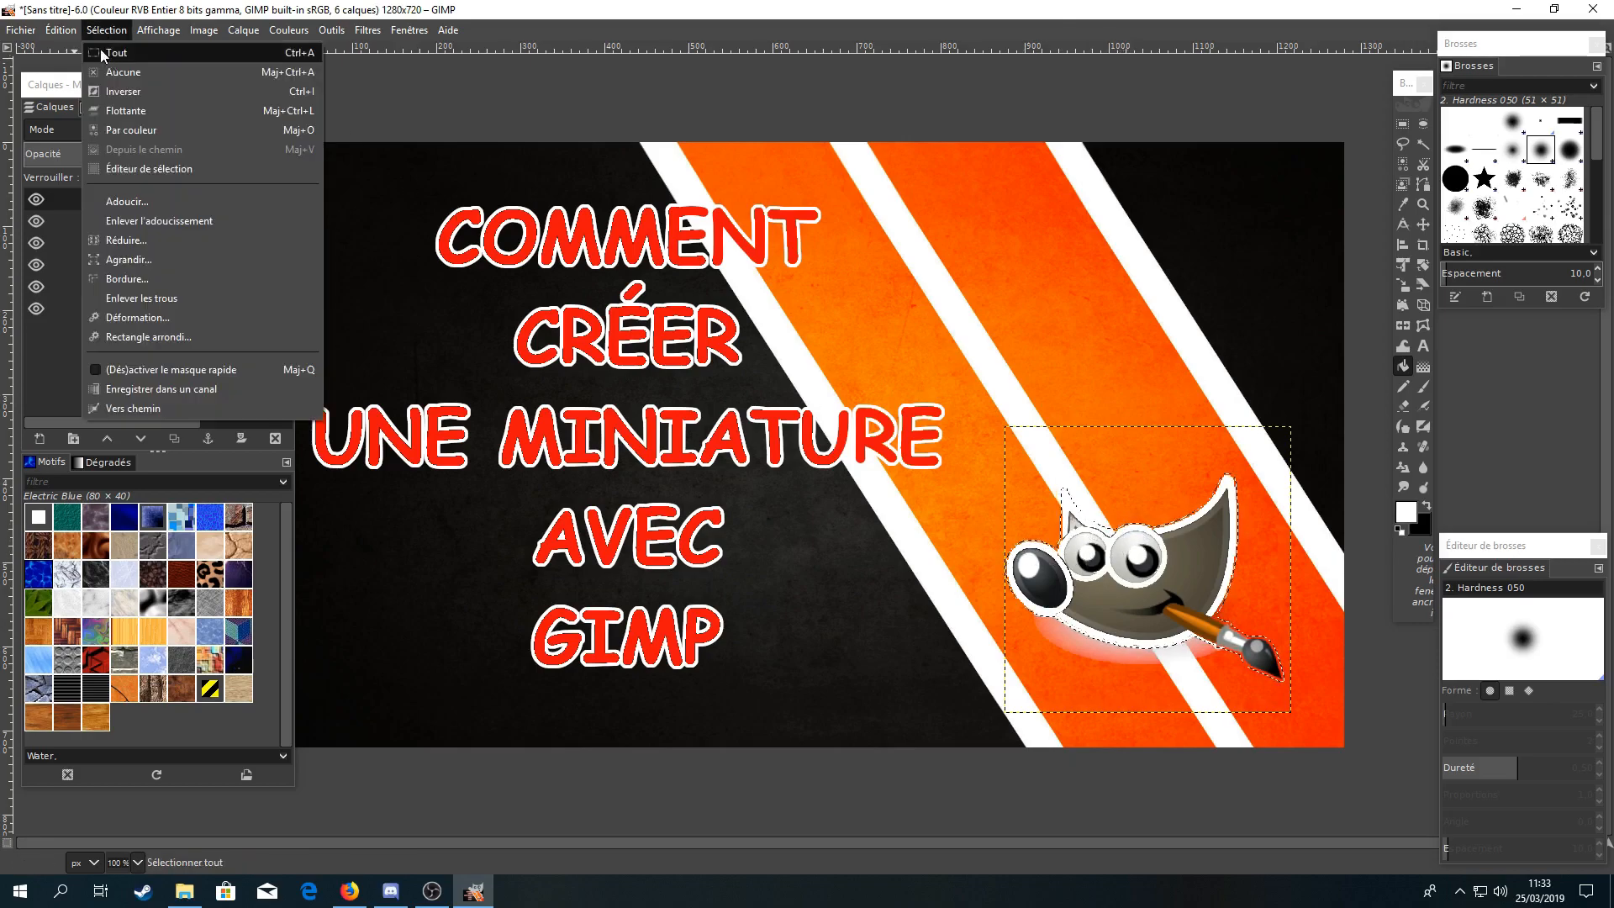
click(73, 52)
click(73, 38)
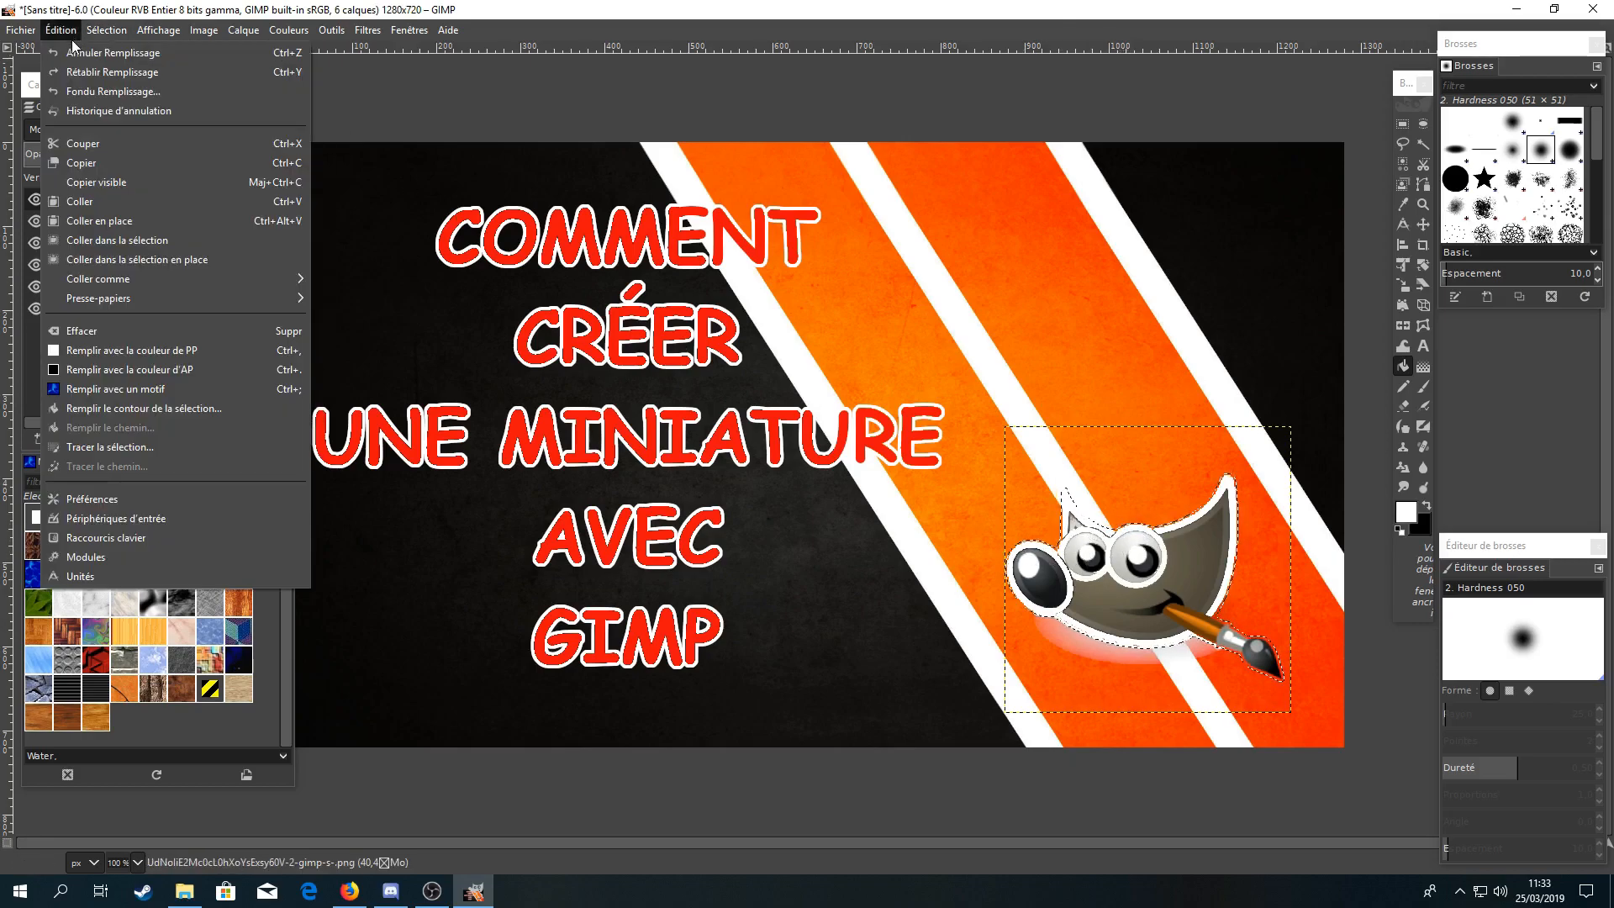
click(75, 51)
click(66, 35)
click(77, 53)
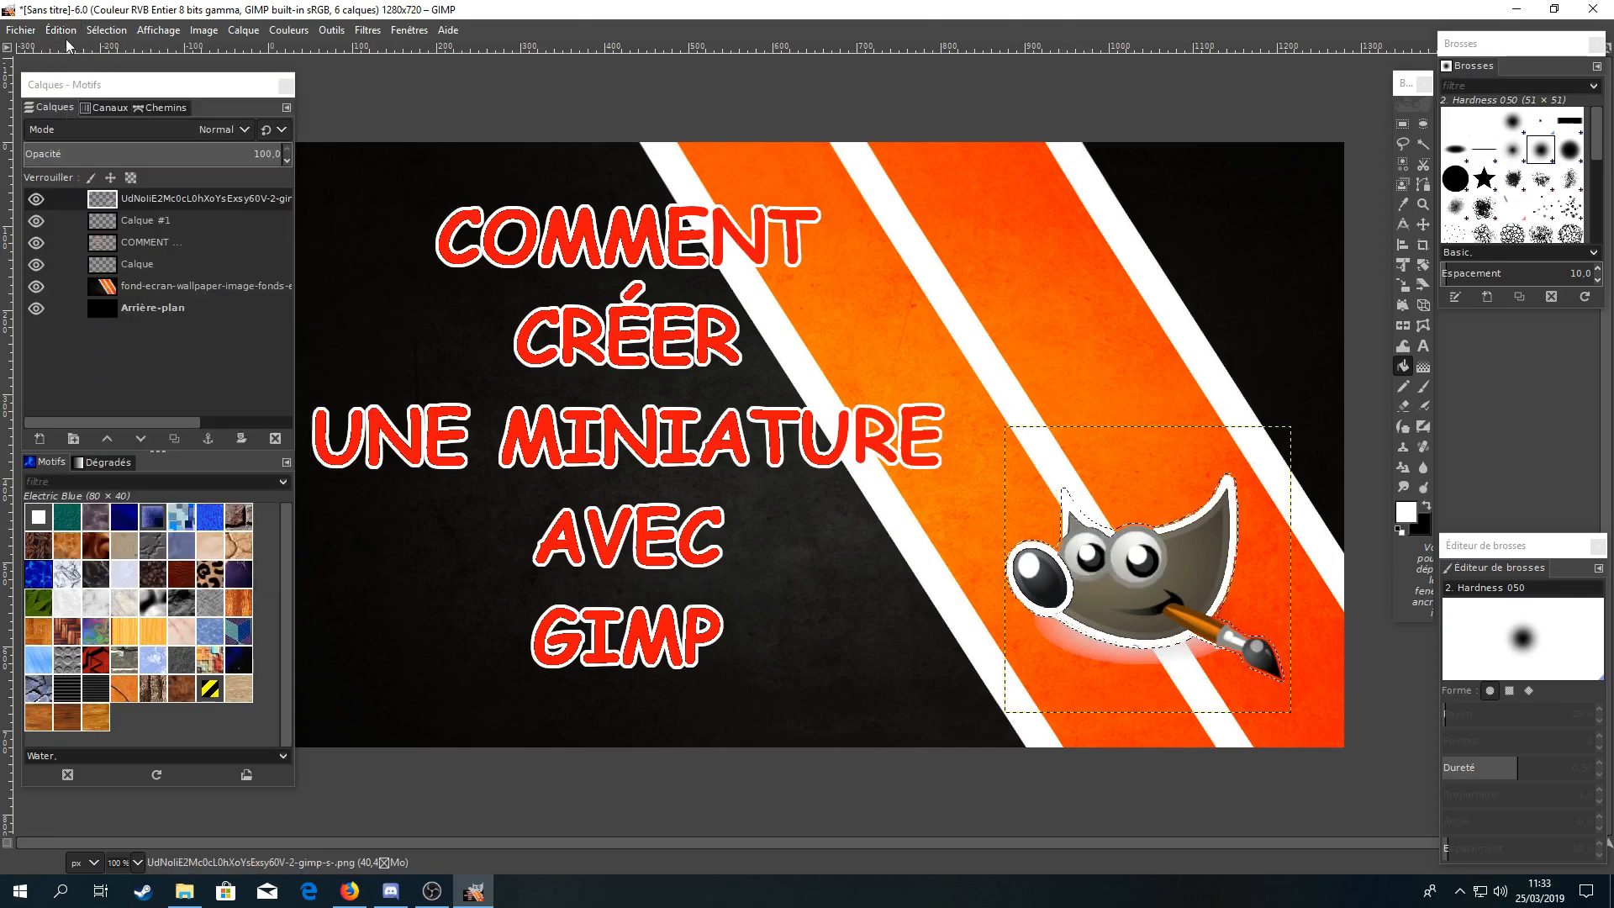
click(64, 32)
click(91, 59)
click(62, 32)
click(73, 53)
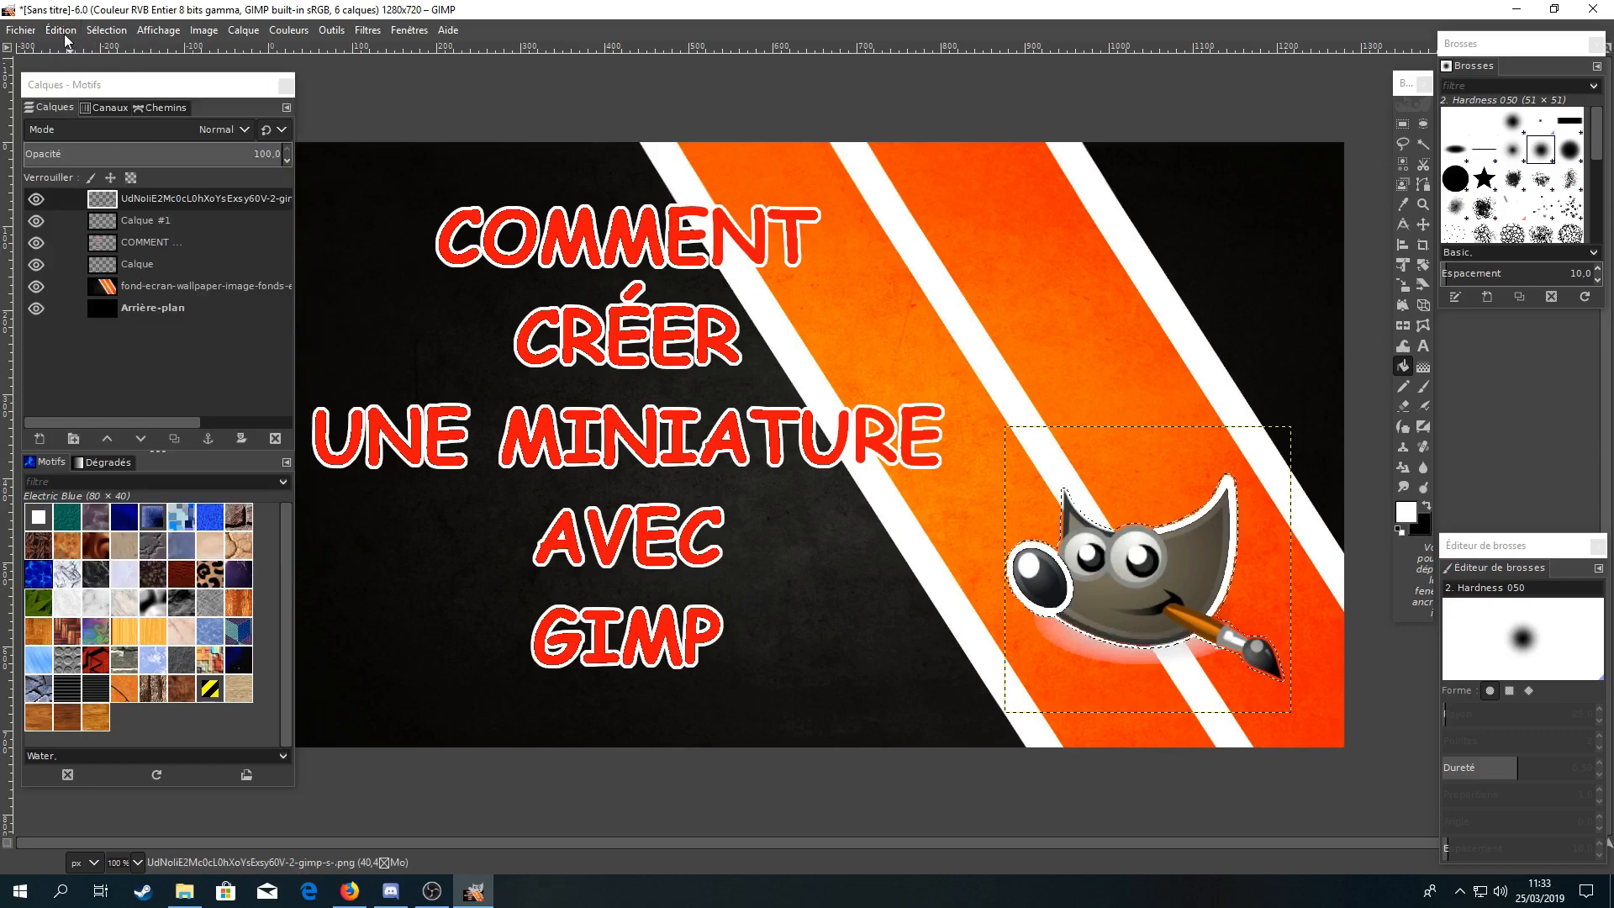
click(61, 30)
click(95, 56)
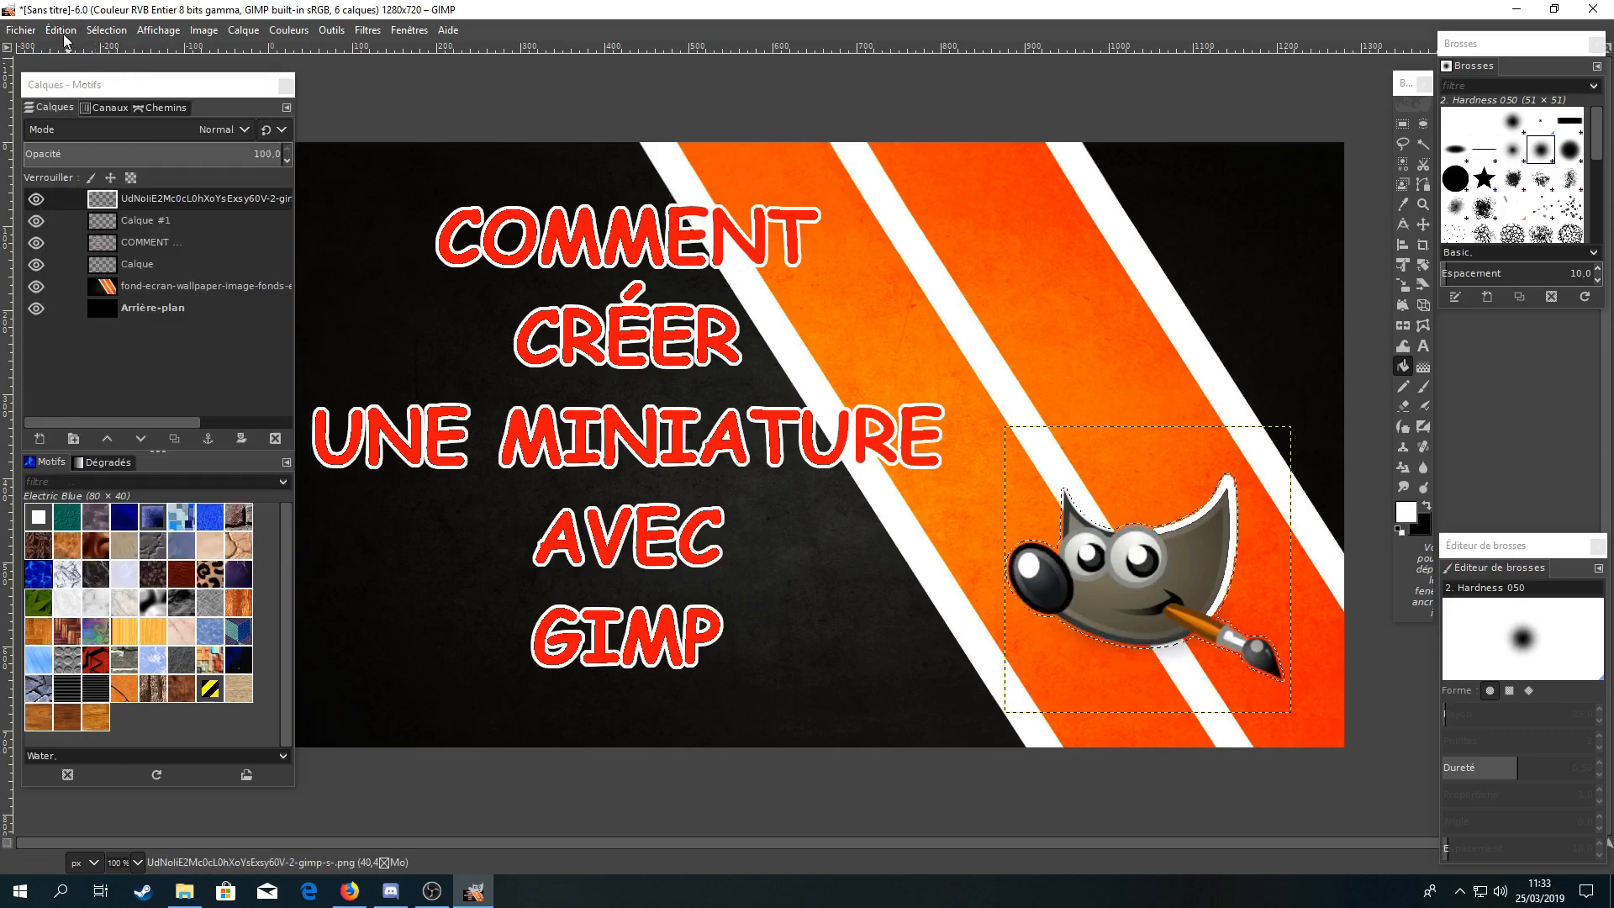
click(65, 35)
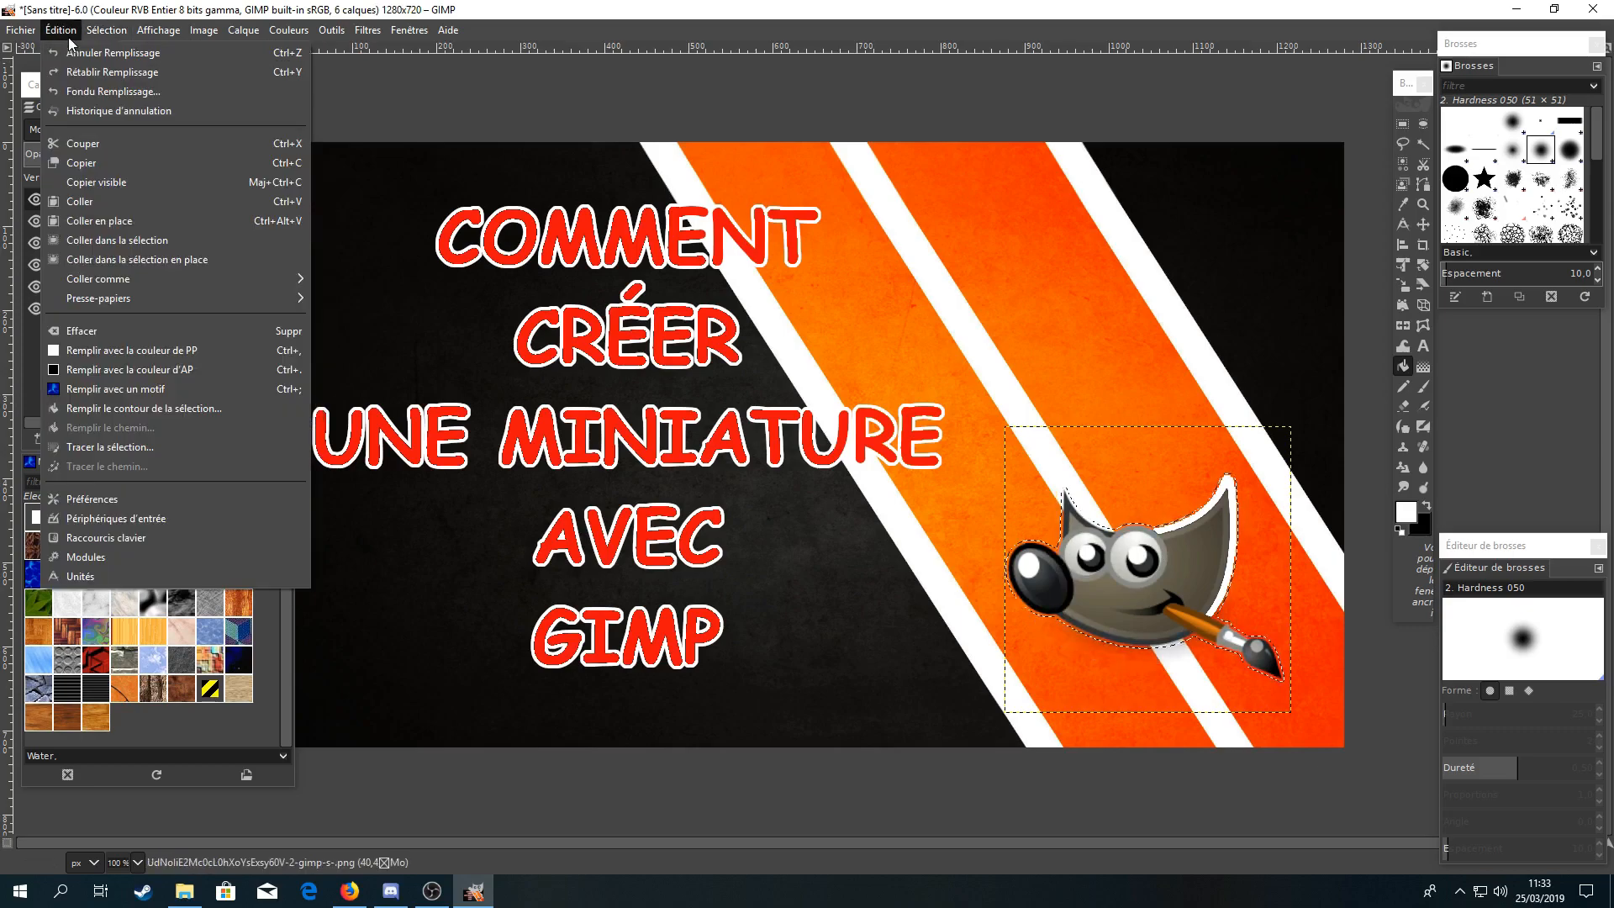
click(72, 52)
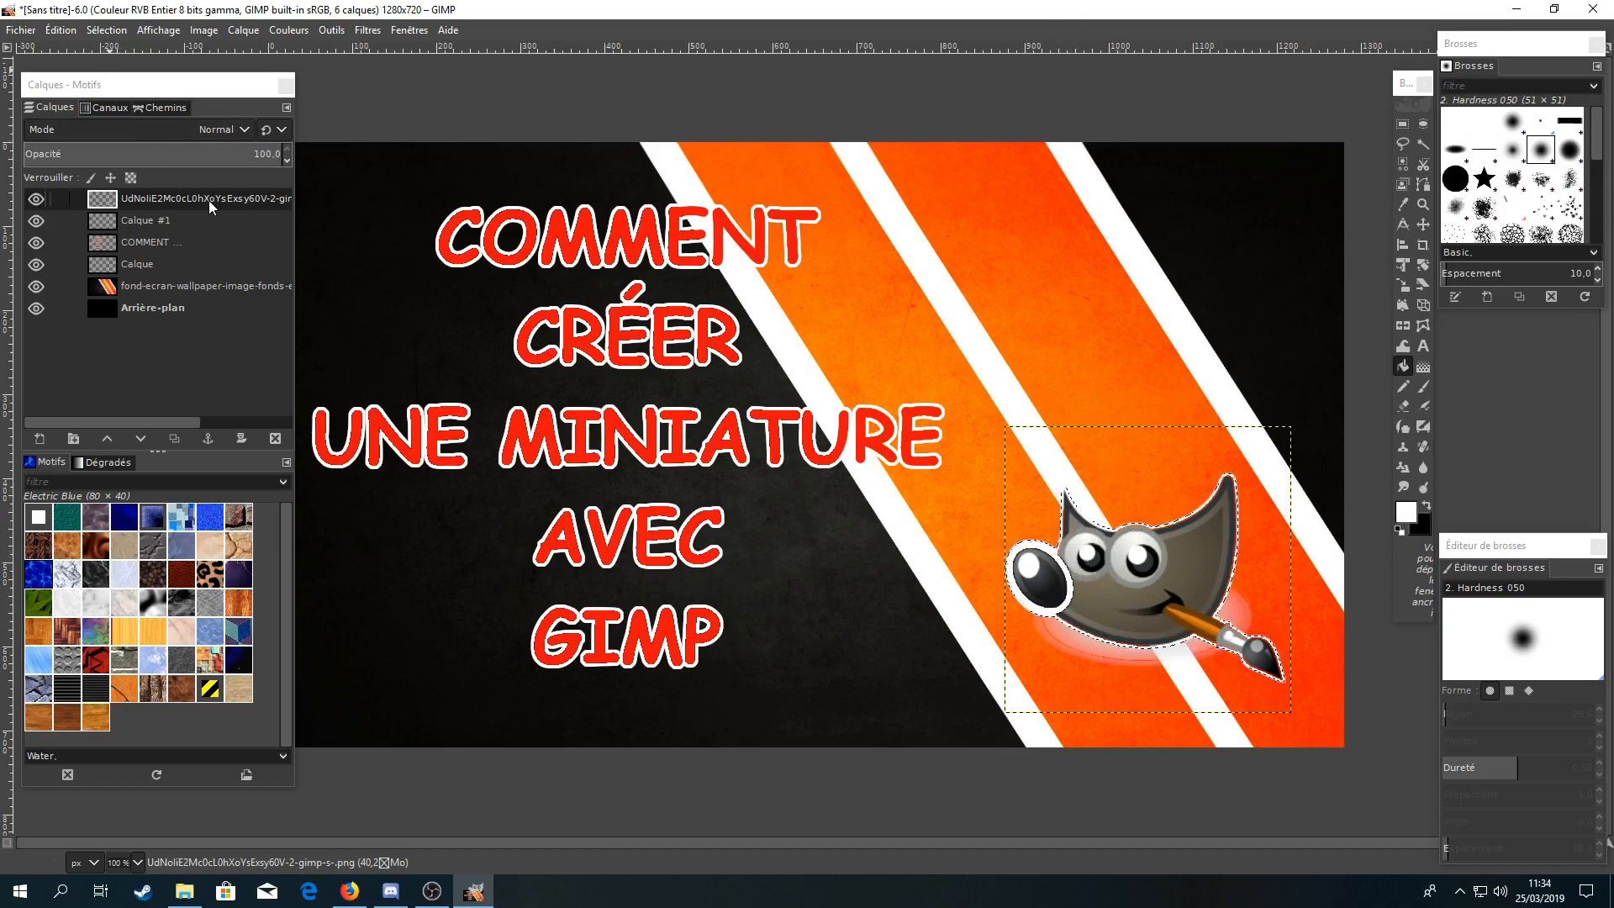
Clear the selection around the white-outlined mascot.
click(109, 31)
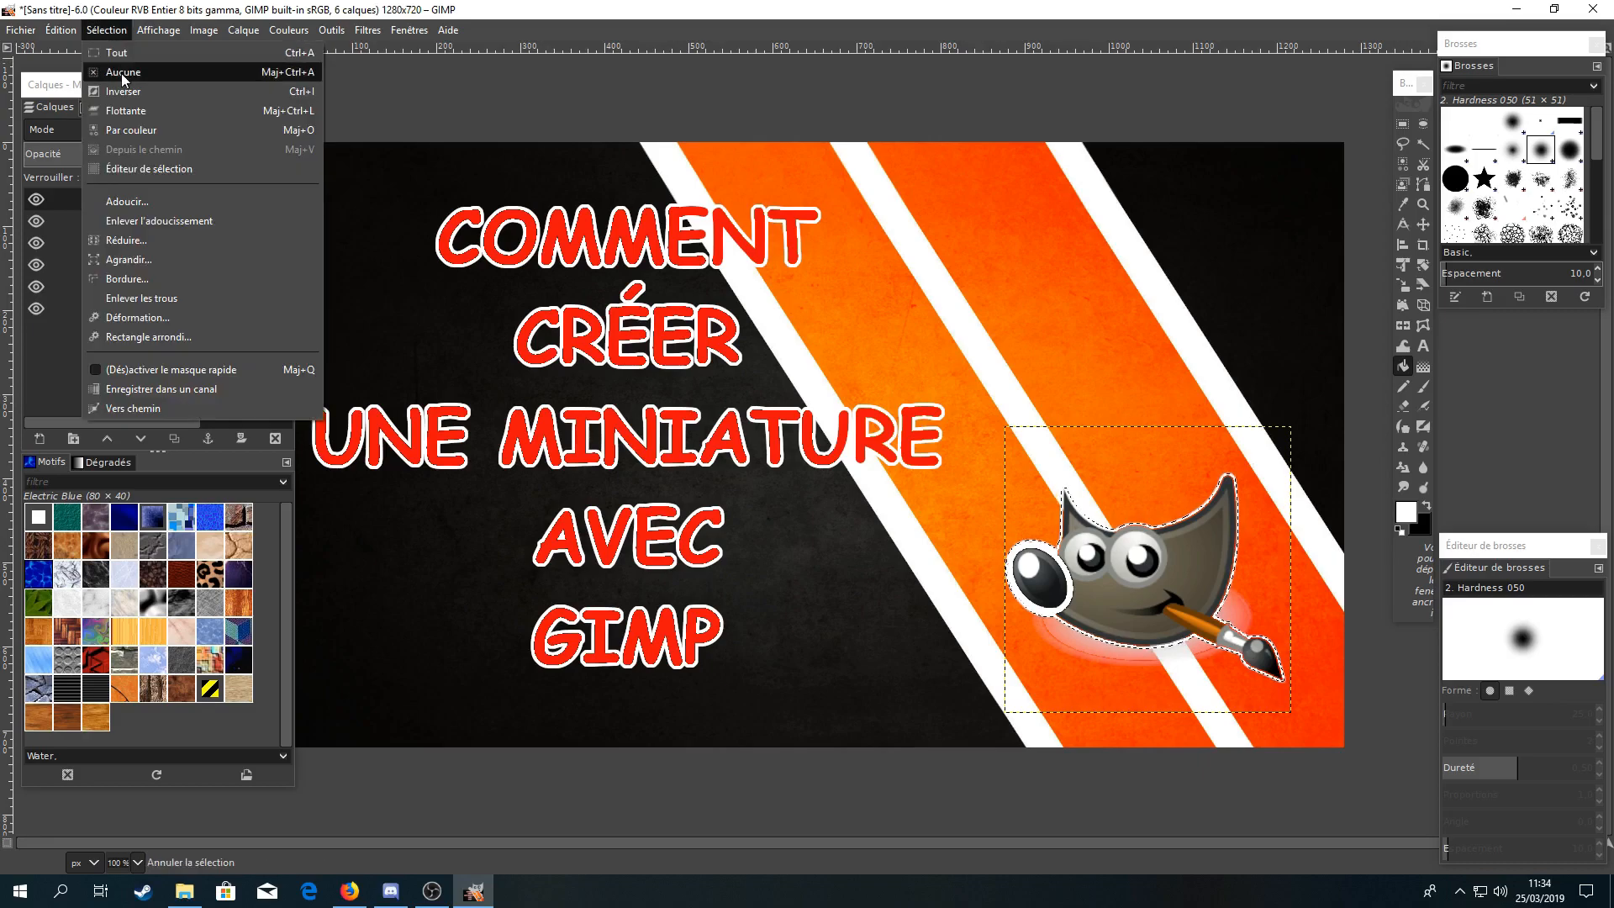
click(162, 60)
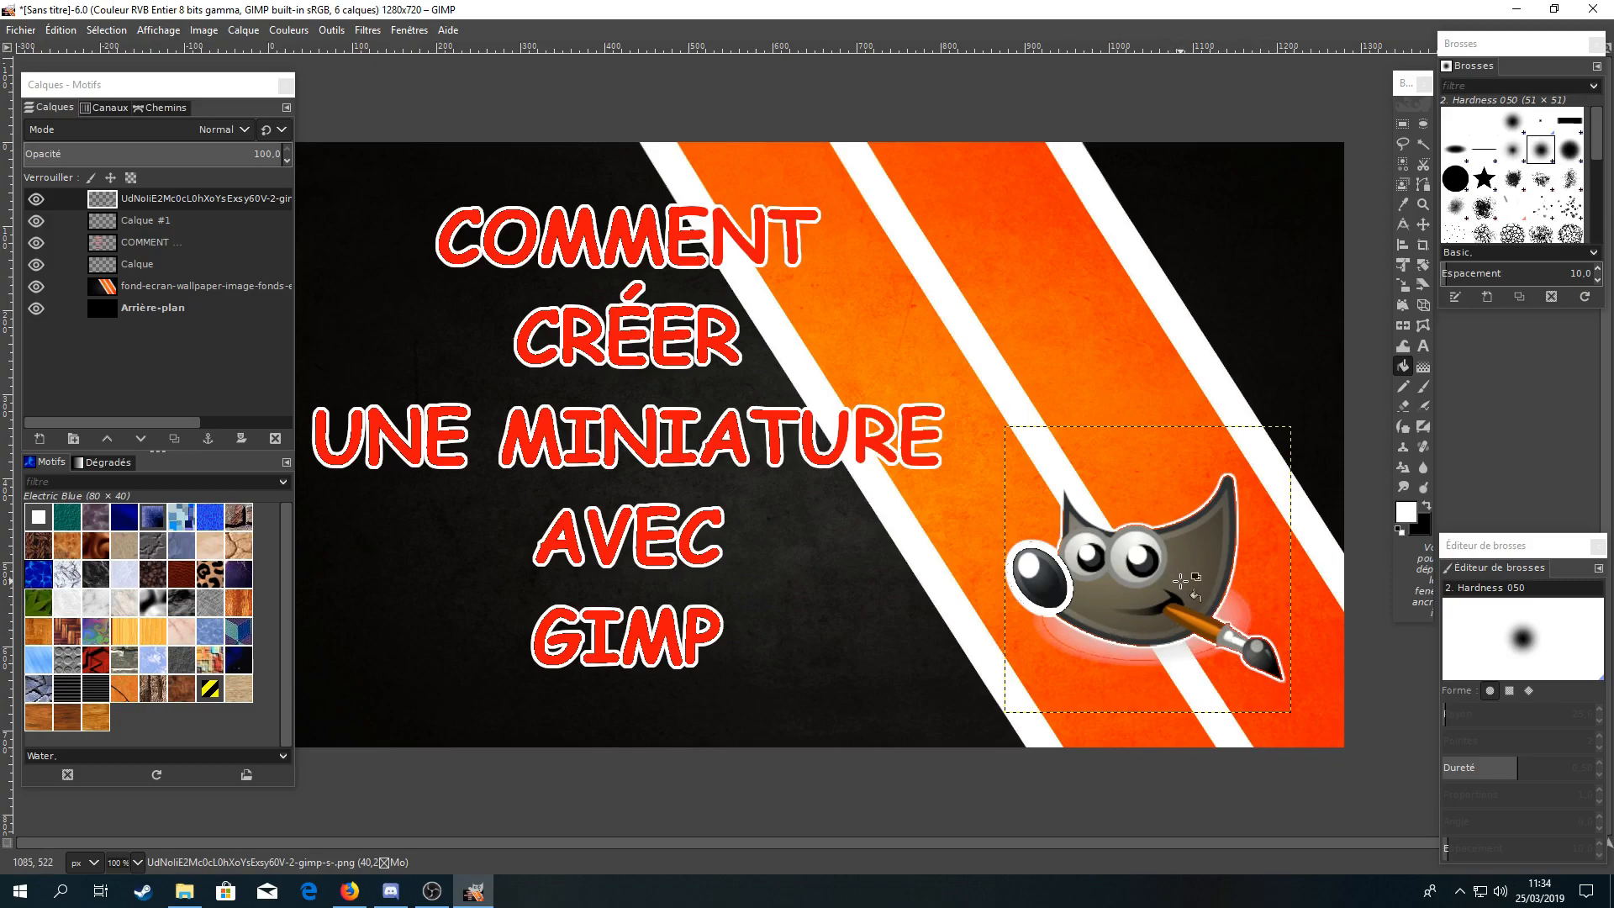
click(150, 204)
click(145, 222)
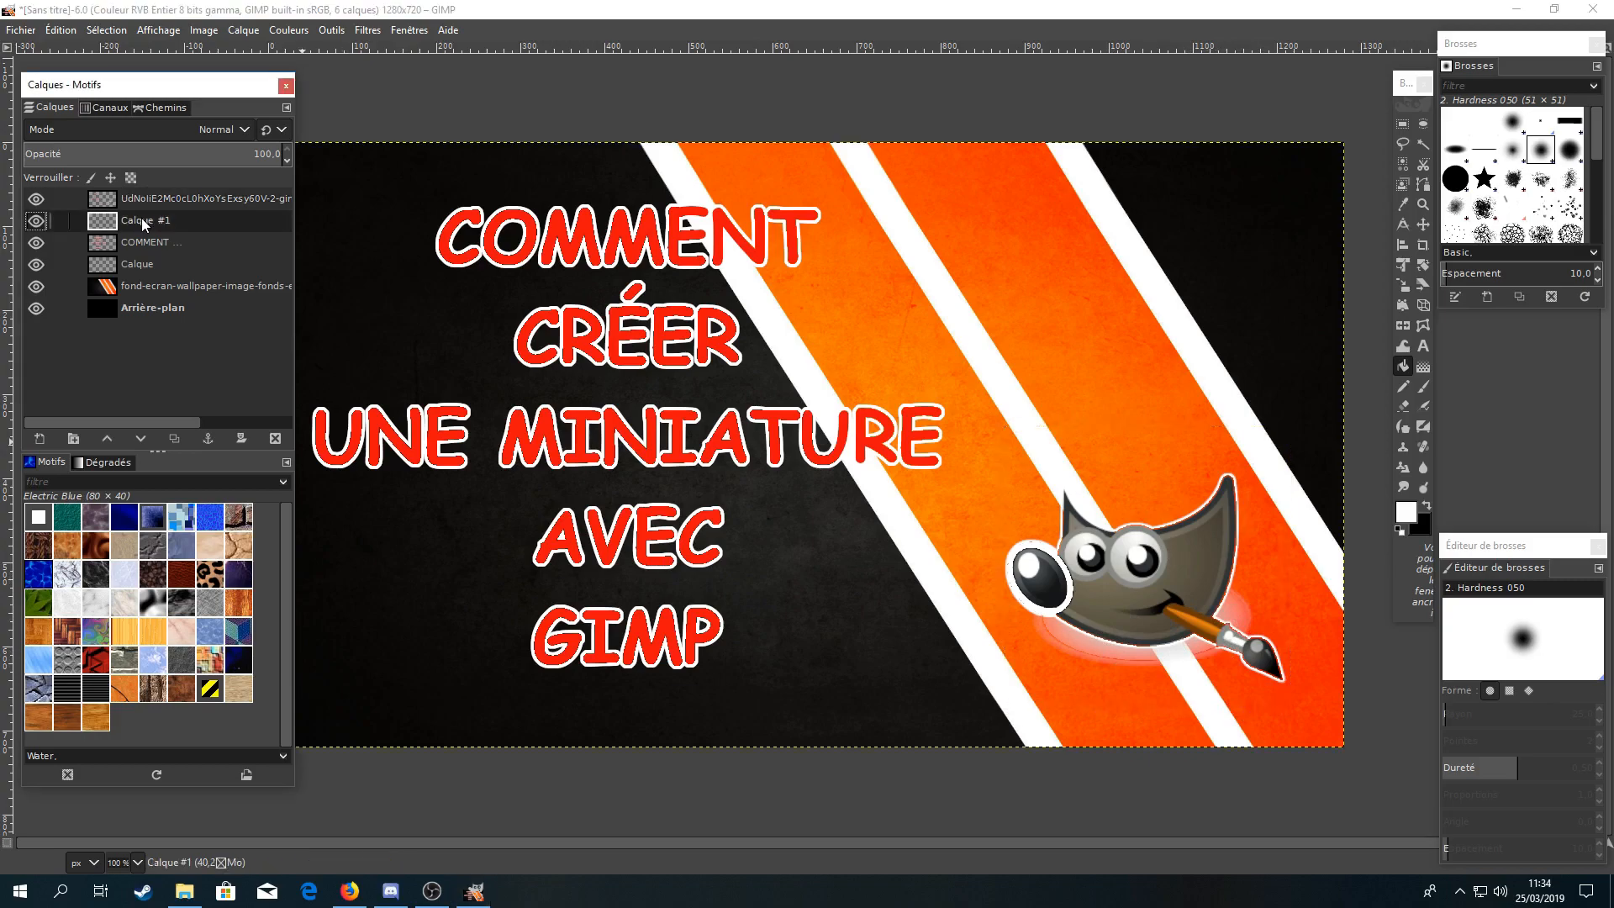
click(43, 201)
click(37, 200)
Add the red arrow image Fleche-gauche-rouge-icon.png as a layer above the mascot layer and move it onto the orange stripes above the mascot.
click(223, 199)
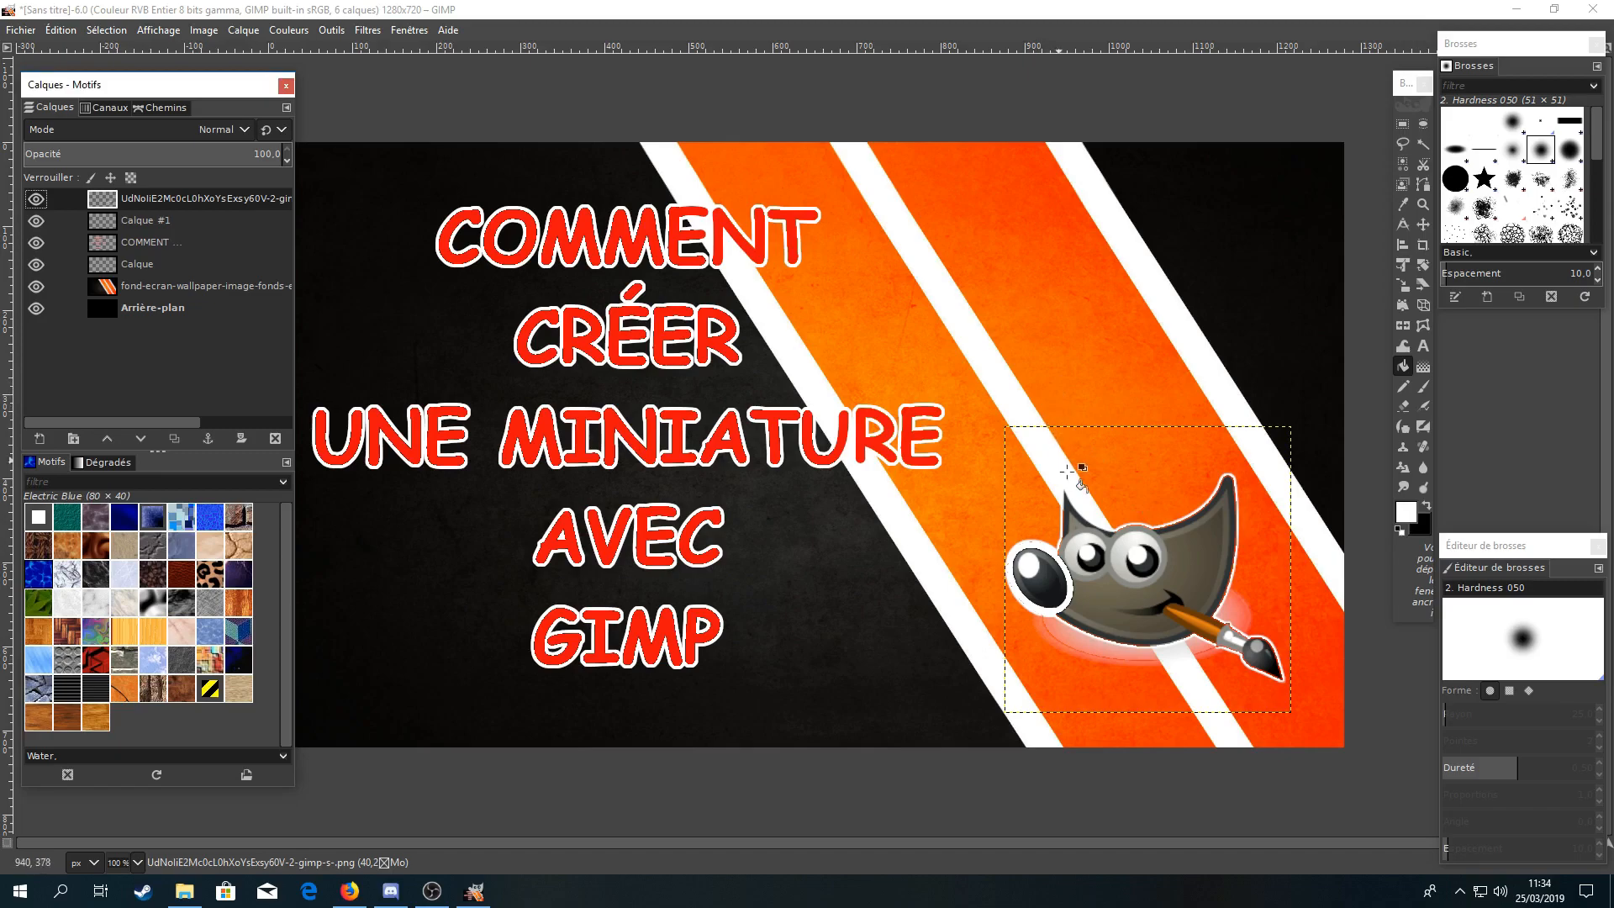
drag(1067, 471, 1069, 472)
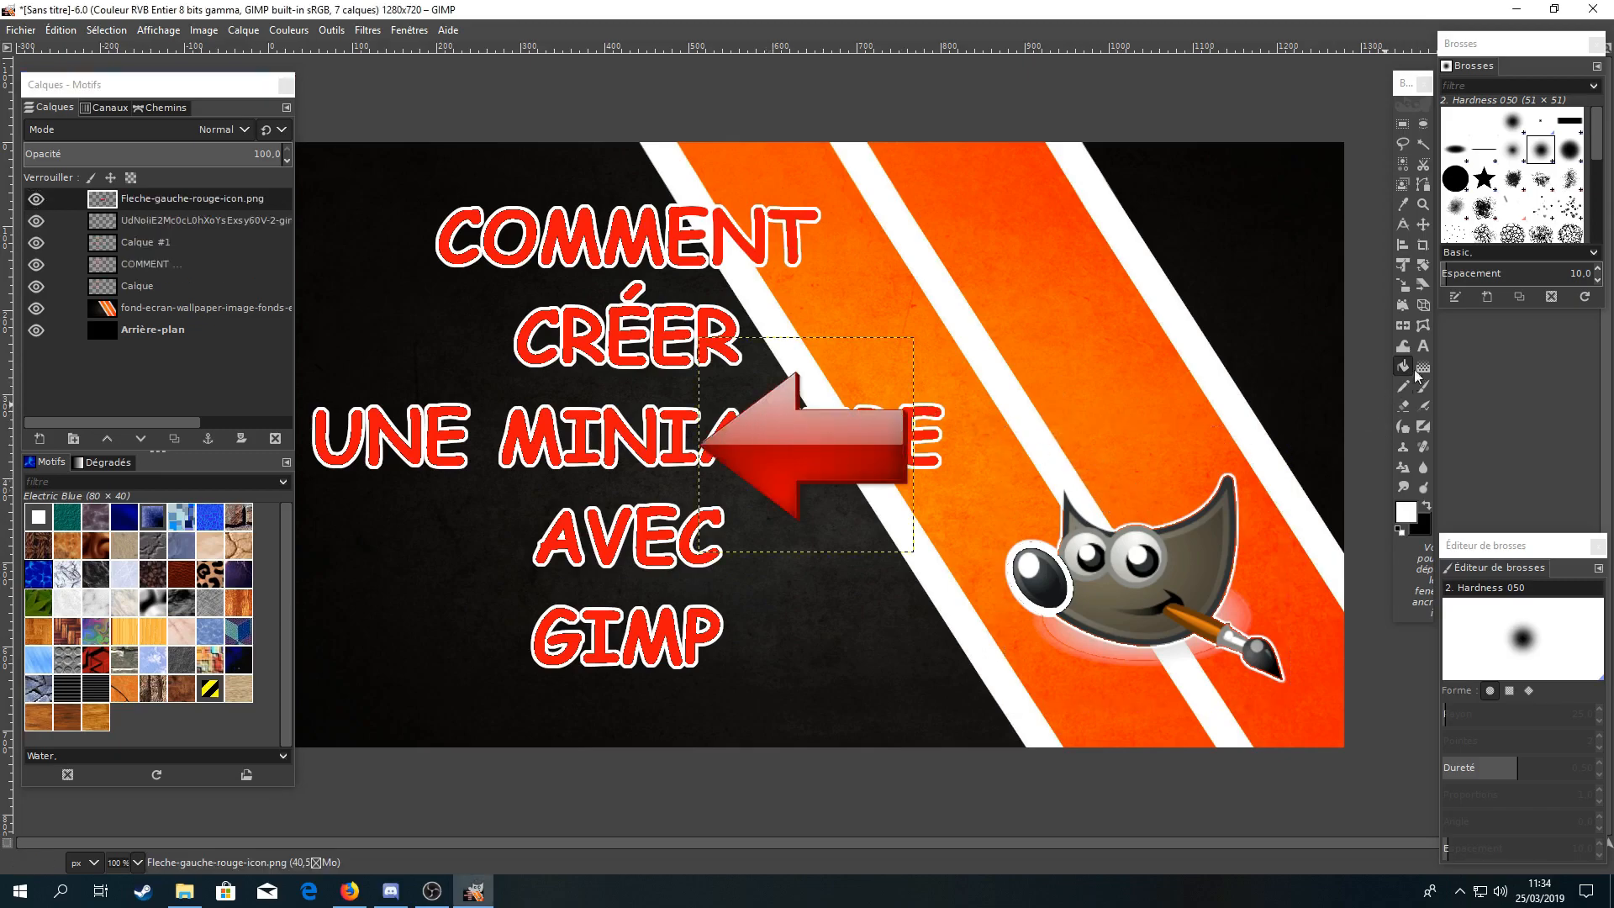
click(1422, 225)
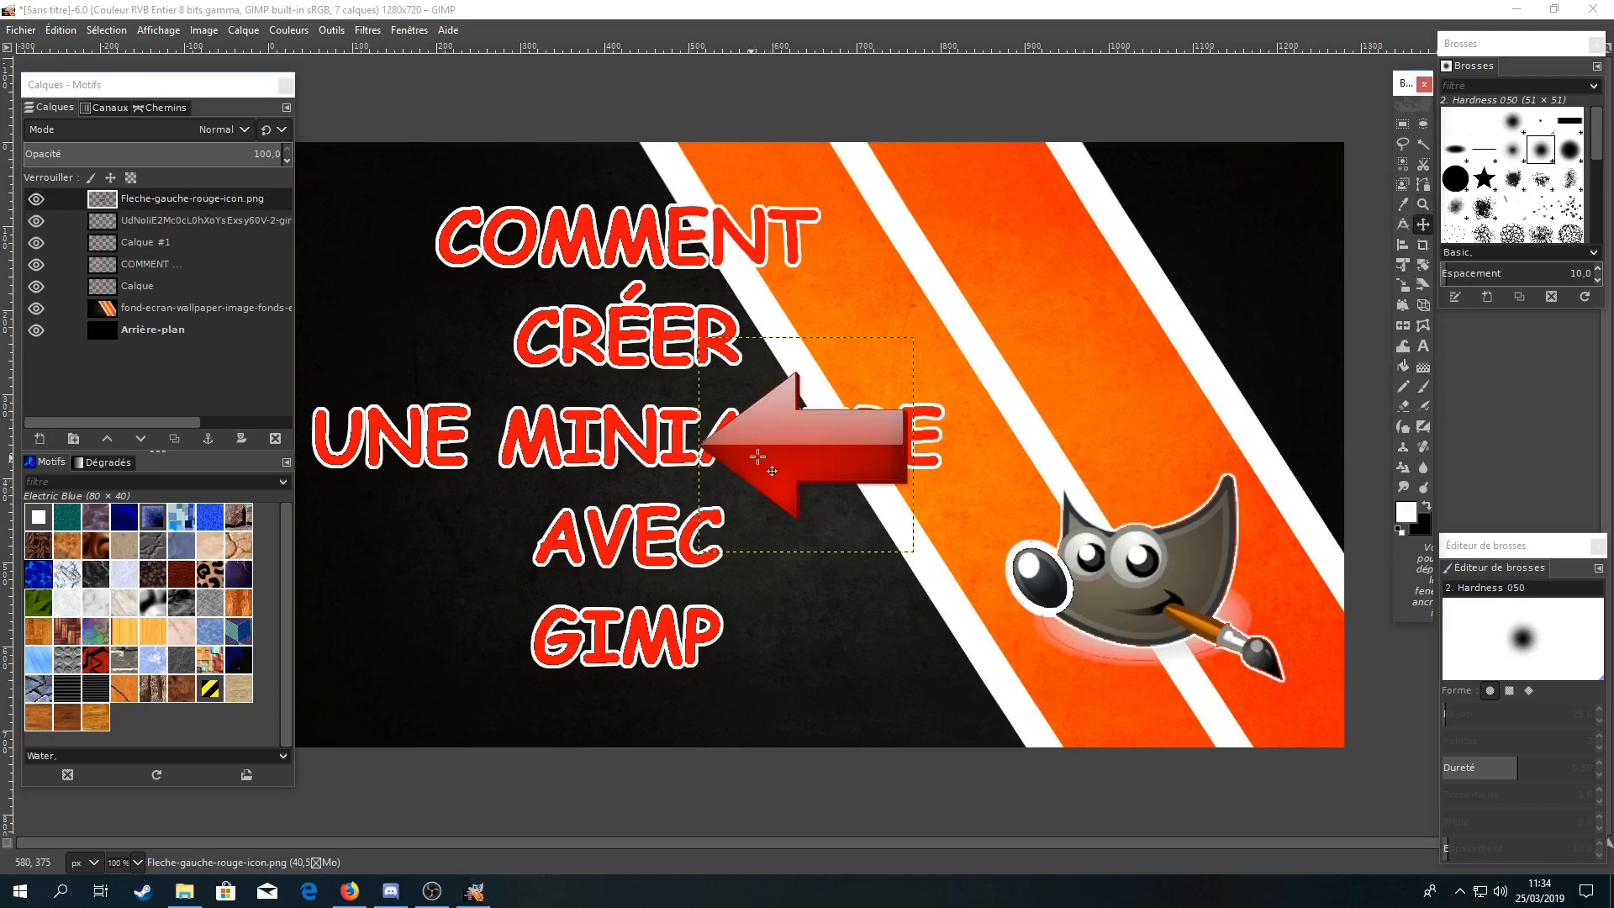
drag(757, 456, 1007, 343)
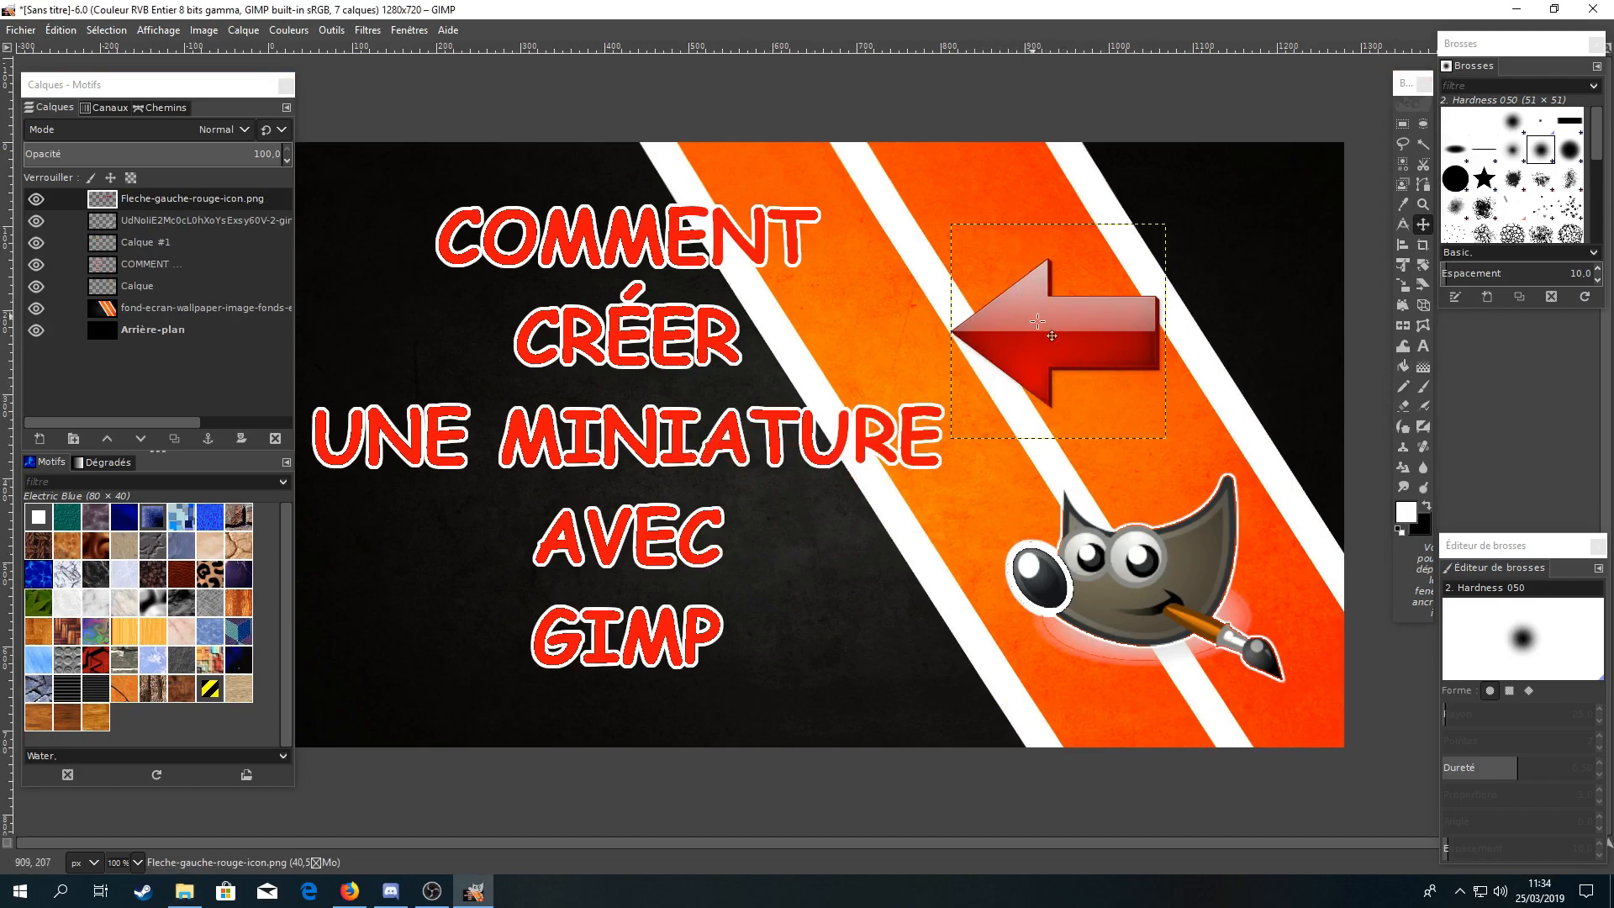
drag(1057, 308, 1092, 267)
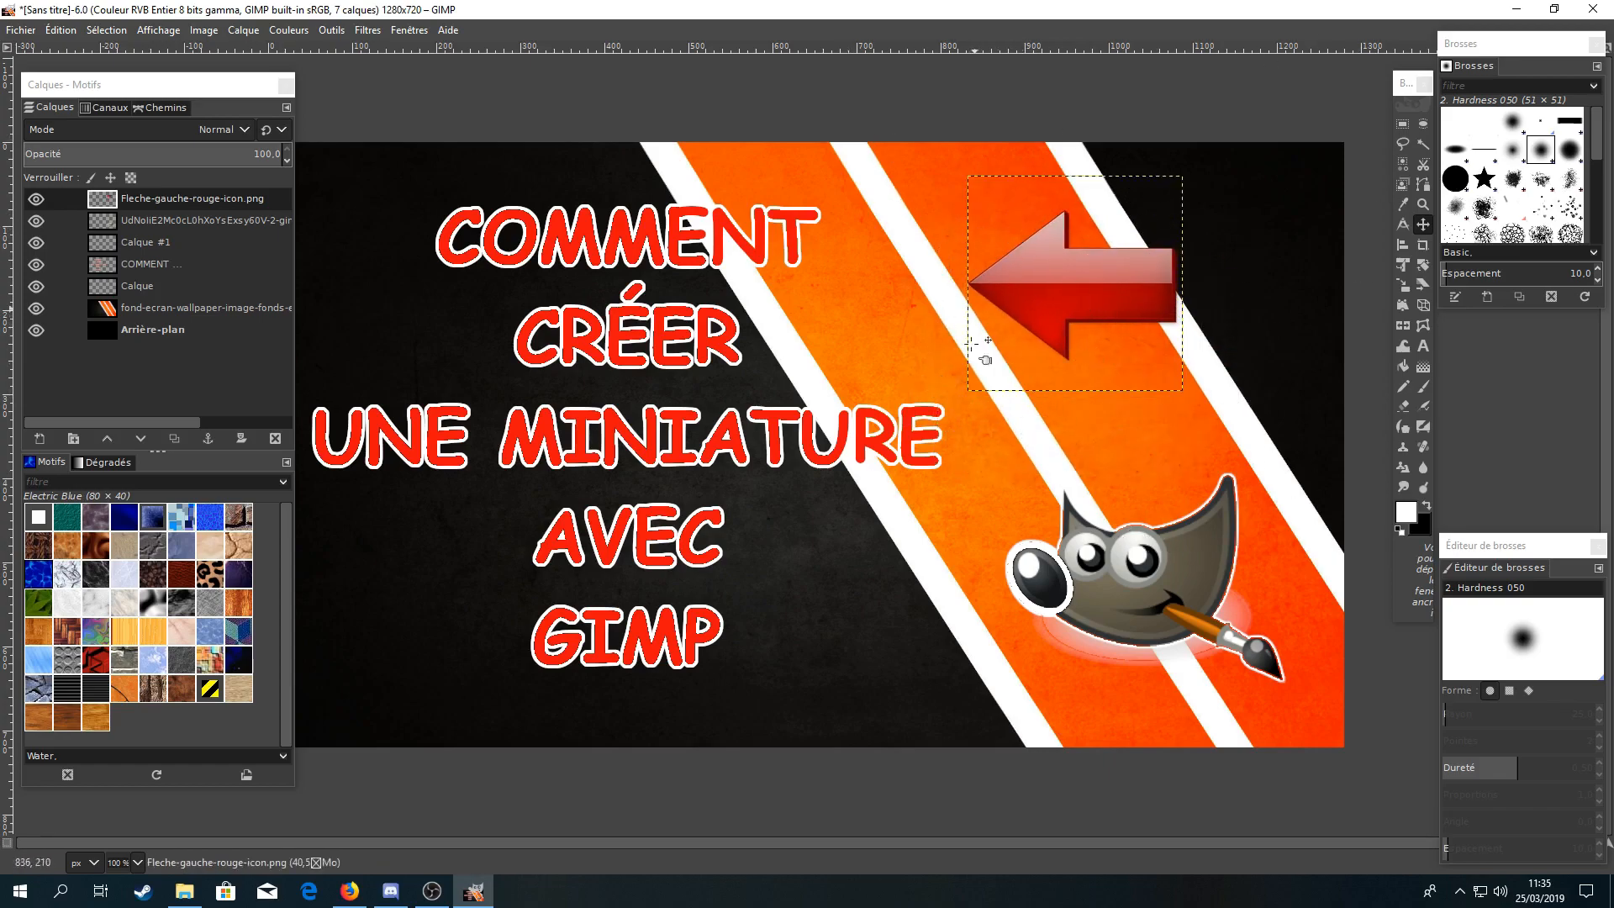
mouse_move(1049, 292)
mouse_down()
mouse_move(1033, 299)
mouse_move(1092, 294)
mouse_move(1063, 321)
mouse_up()
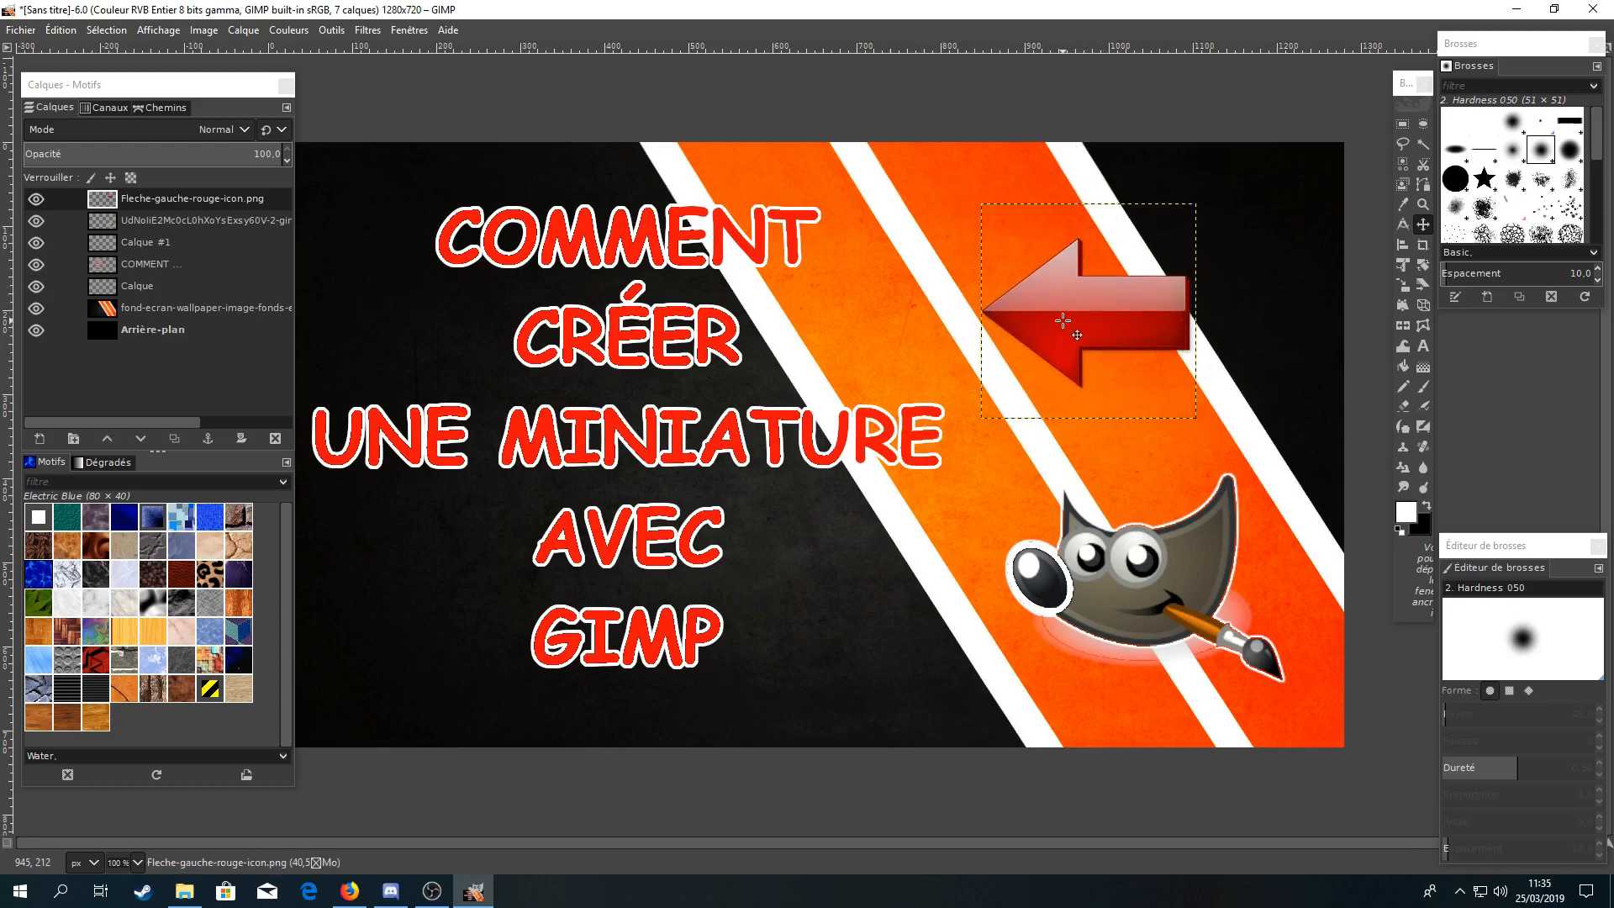
Rotate the red arrow so it points diagonally down and right toward the mascot, and position it just above the mascot's head.
click(1420, 269)
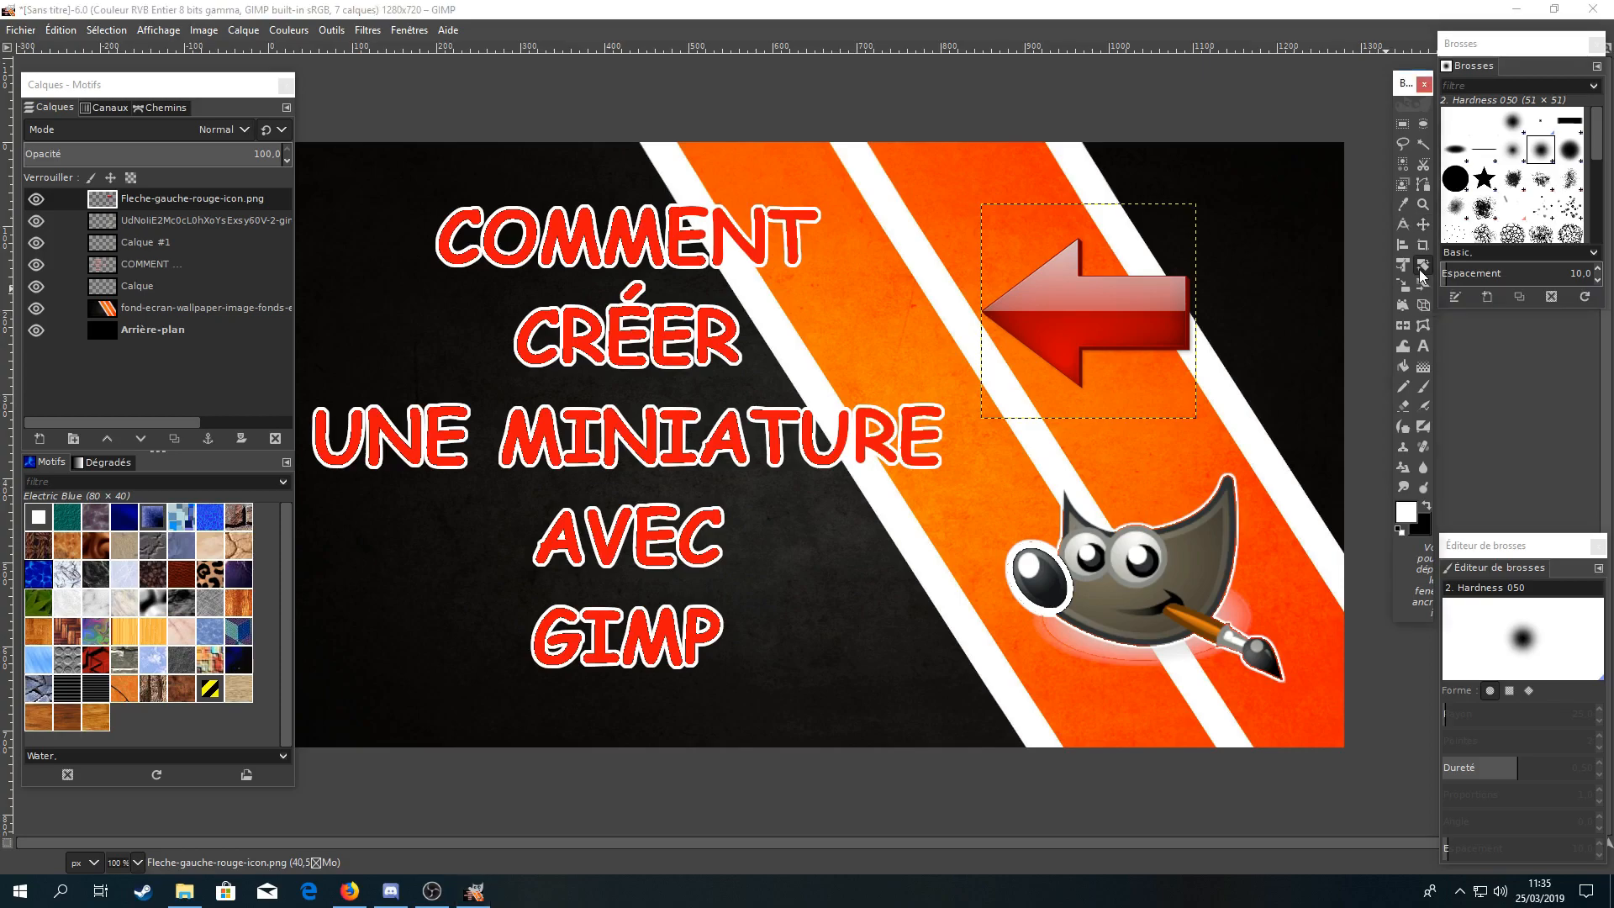
click(1114, 322)
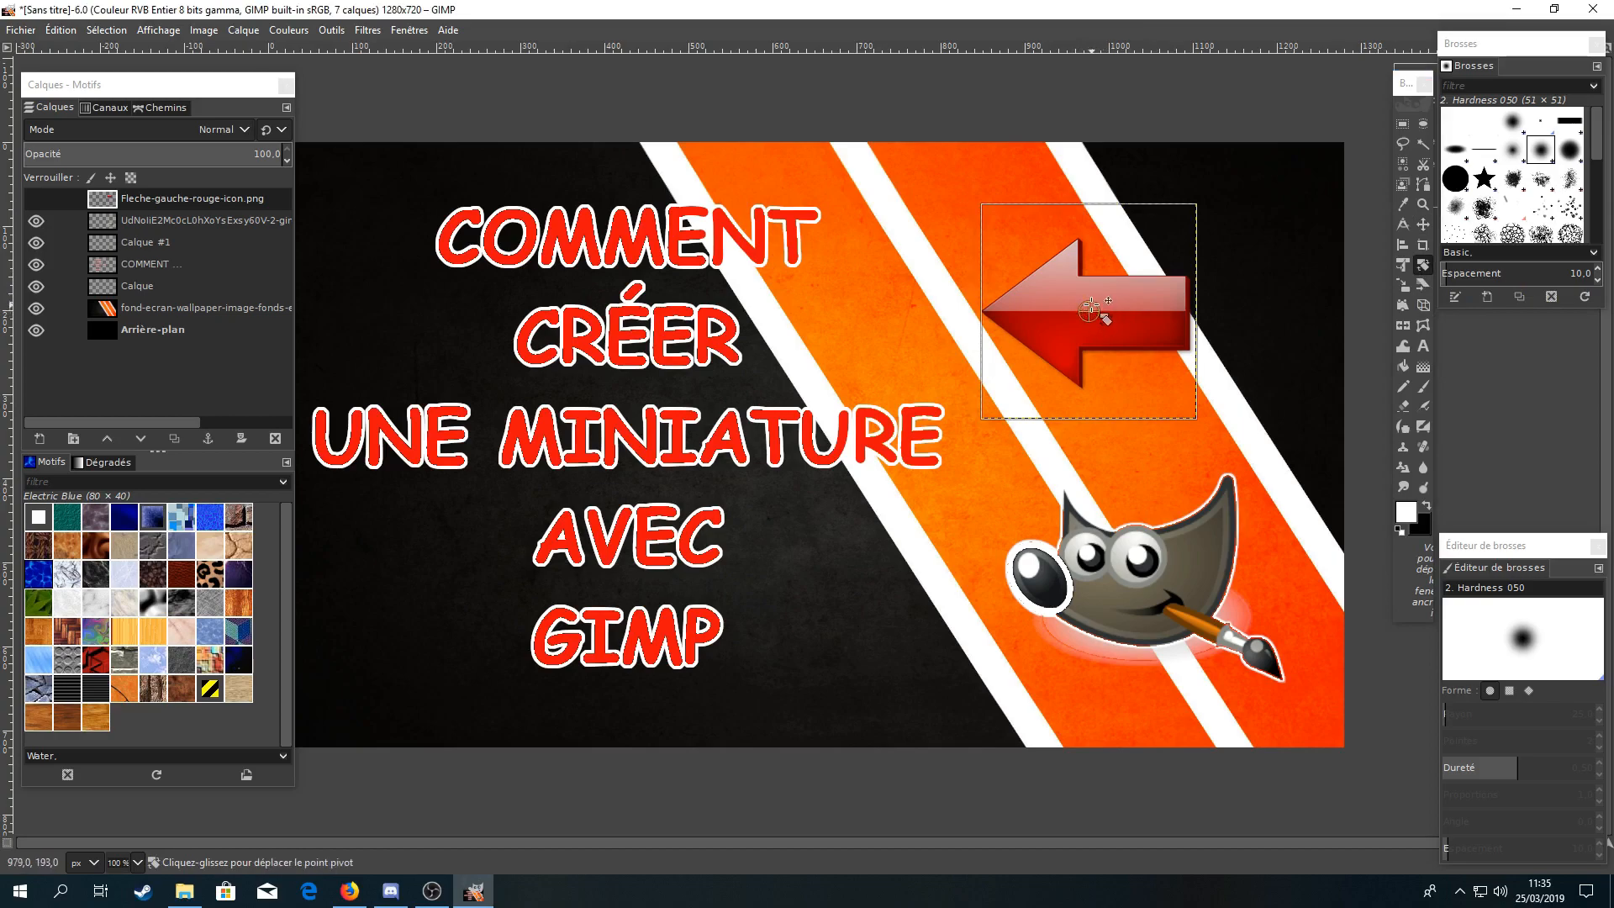
drag(1006, 224, 1035, 407)
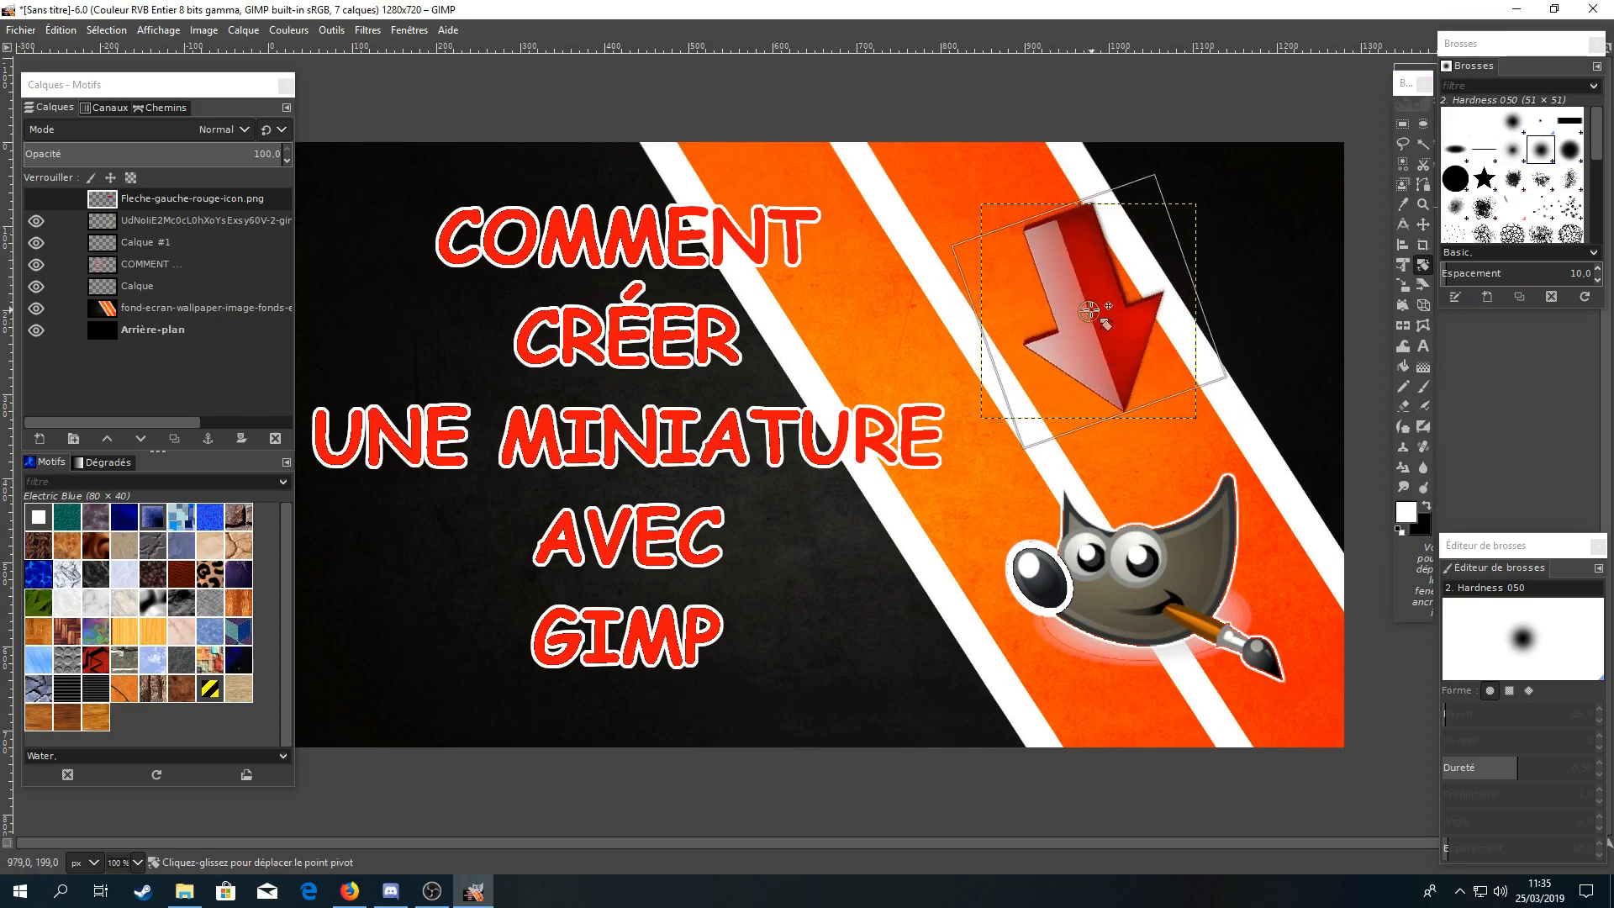
drag(1090, 311, 1106, 347)
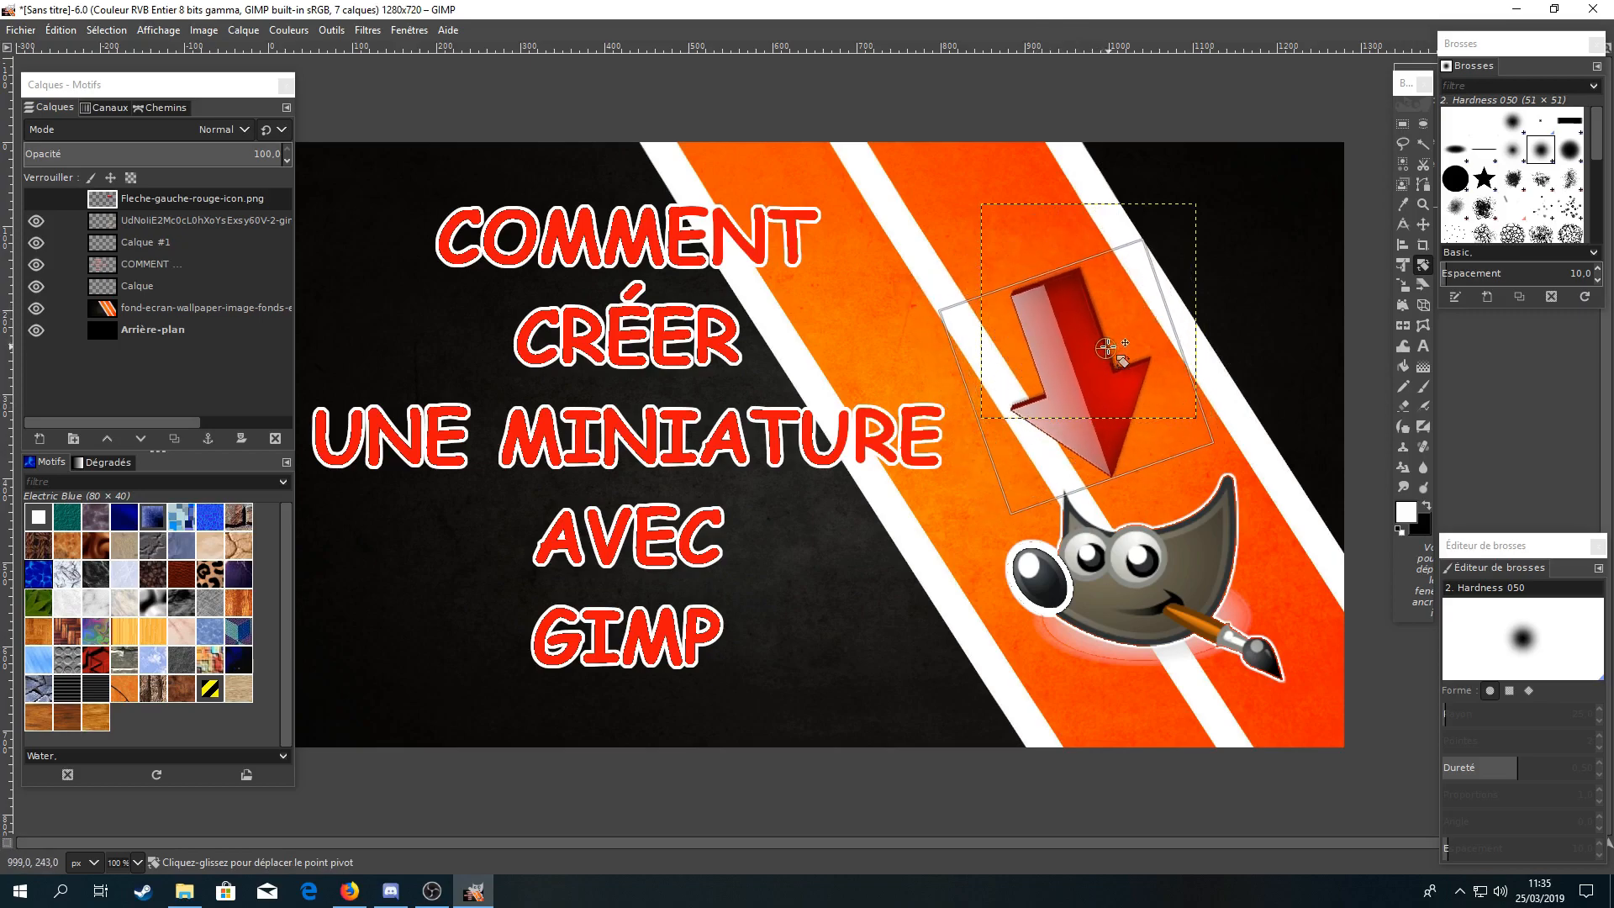
drag(1011, 321, 976, 361)
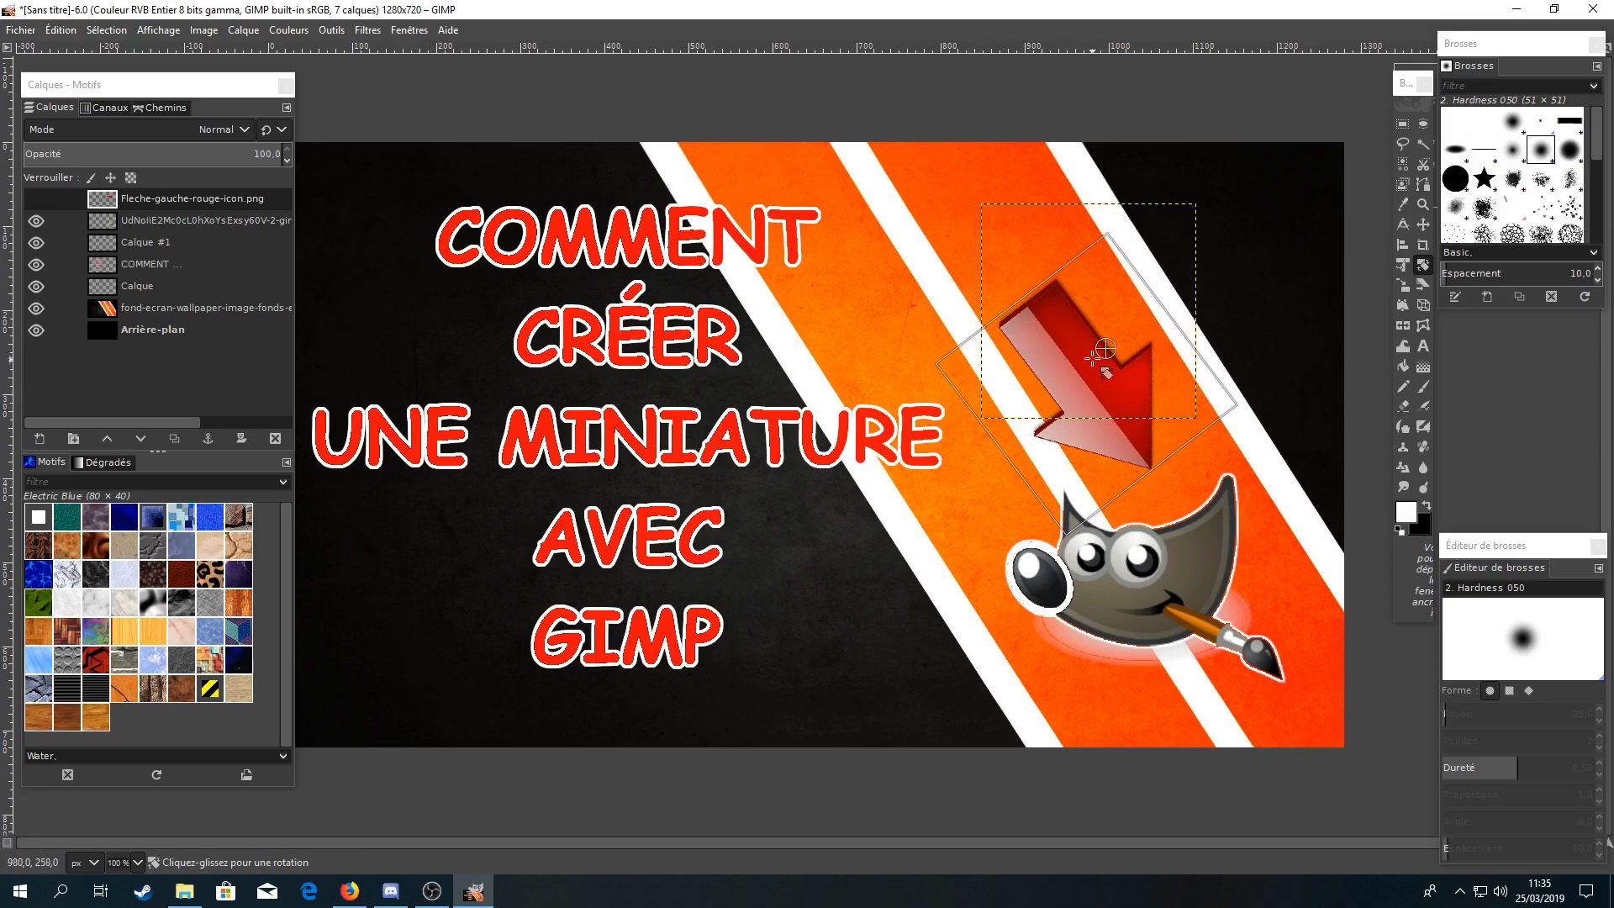
drag(1102, 352, 1084, 361)
drag(993, 381, 1074, 363)
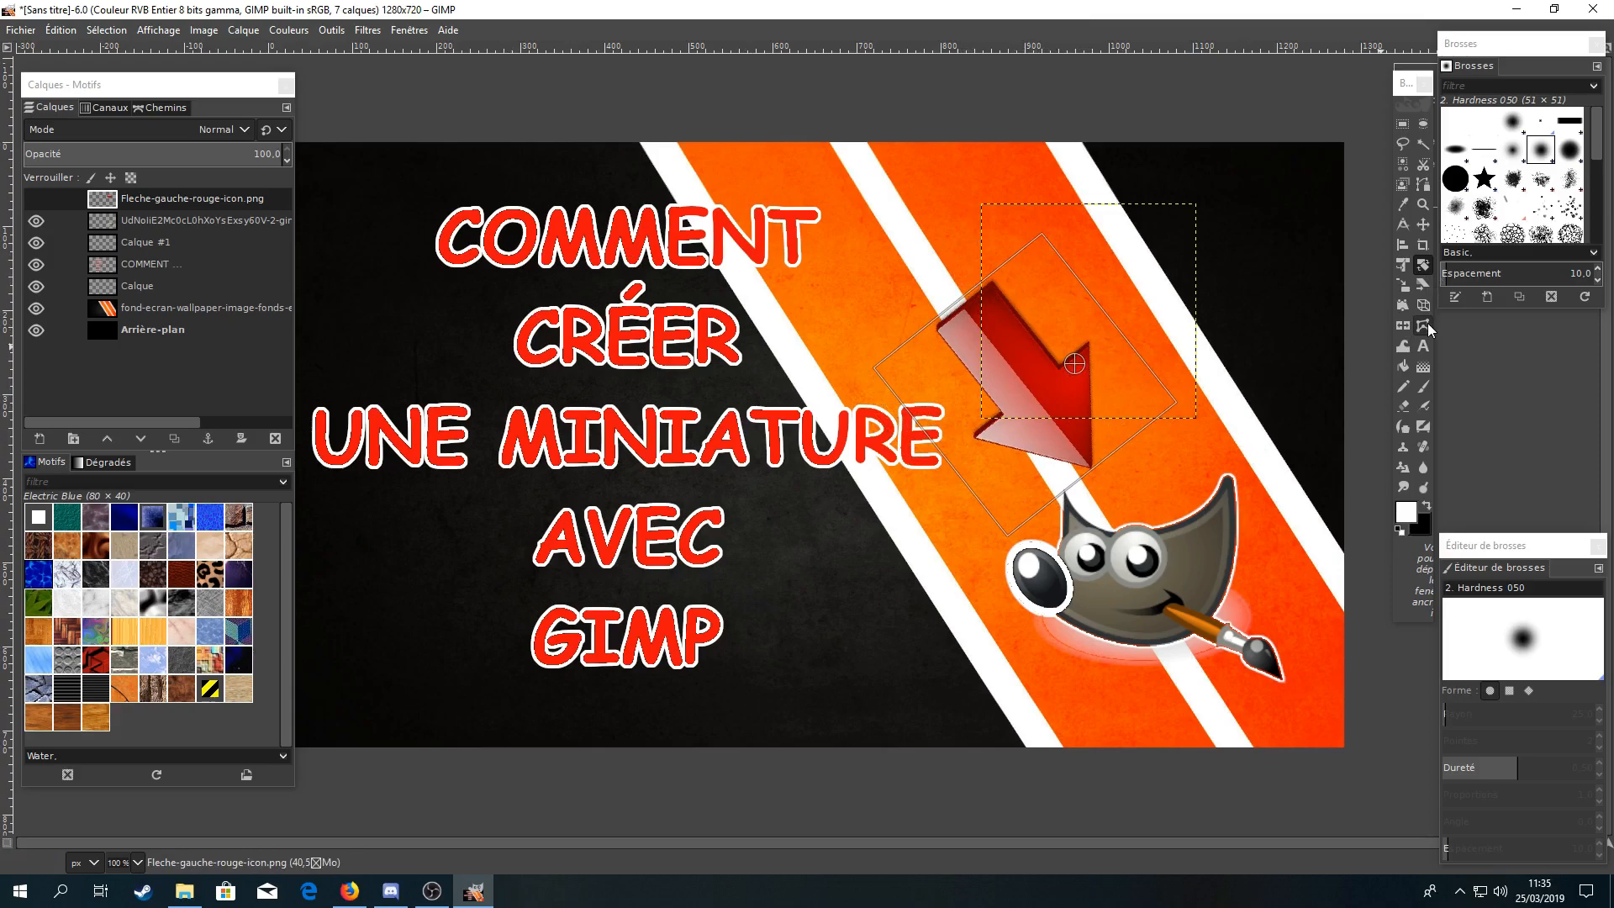
click(1422, 224)
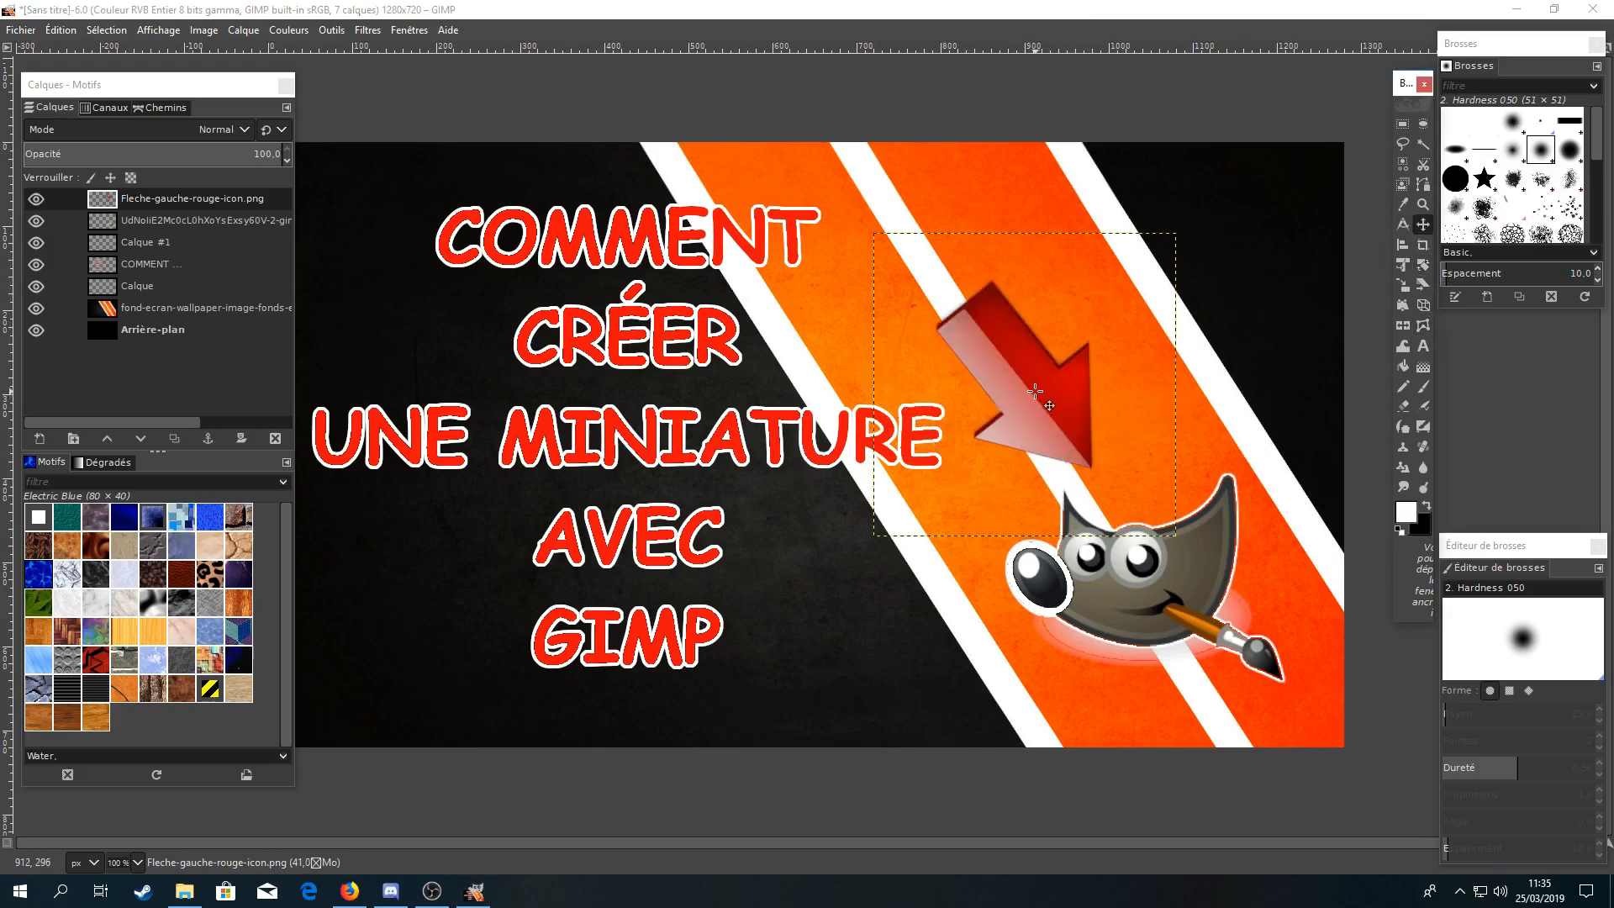
drag(1033, 391, 1050, 383)
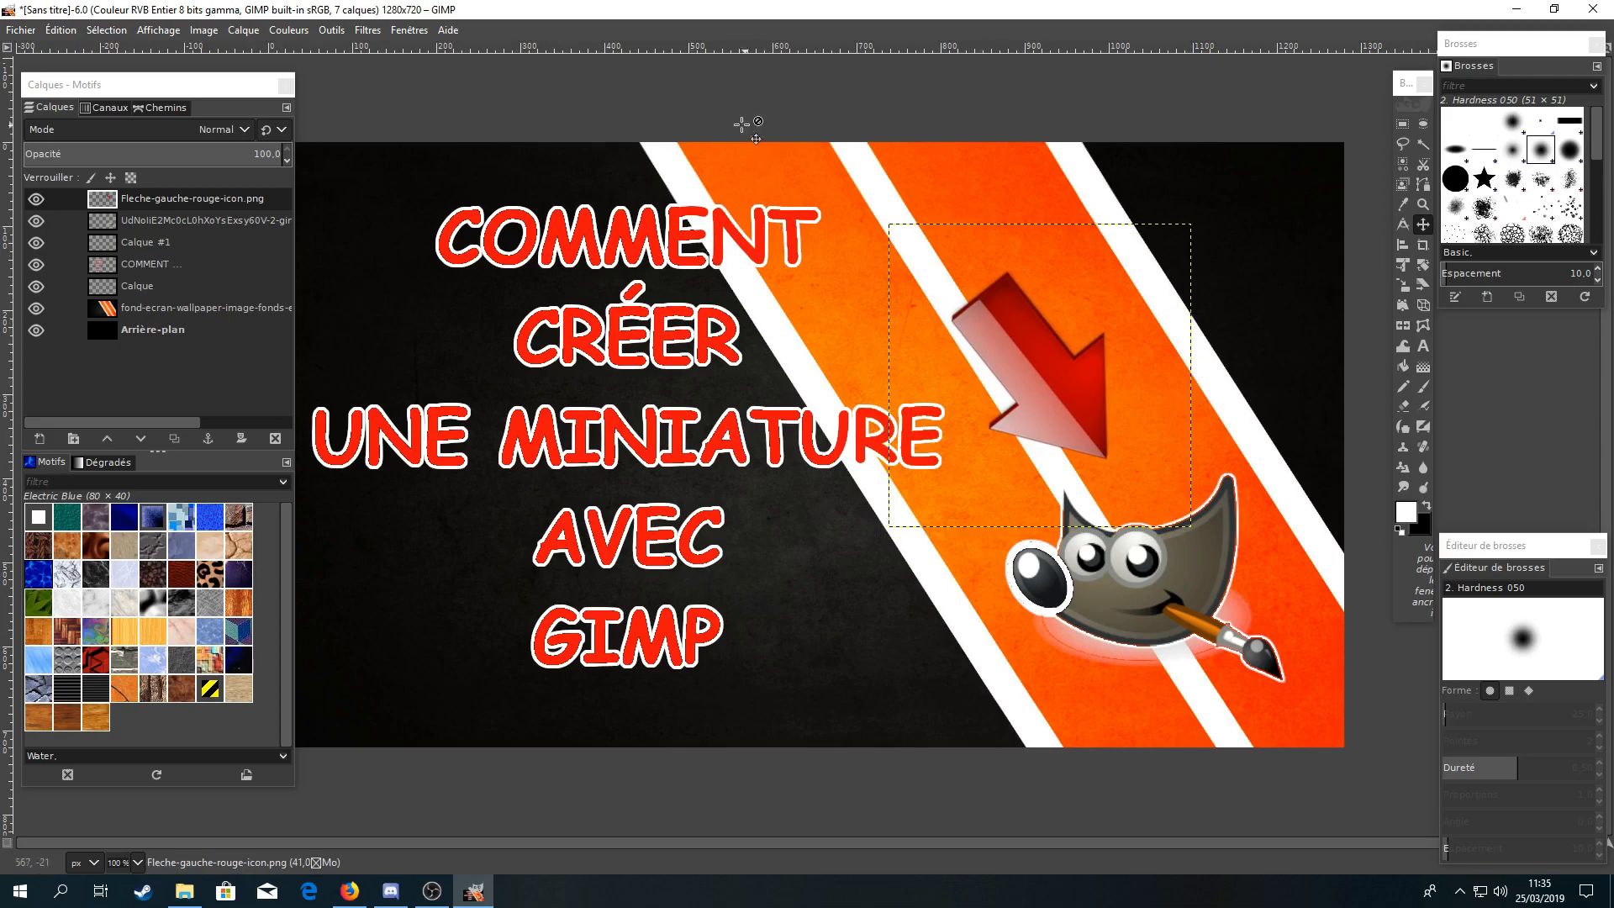
Create a transparent 1280 x 720 px layer between the mascot layer and the arrow layer.
click(145, 217)
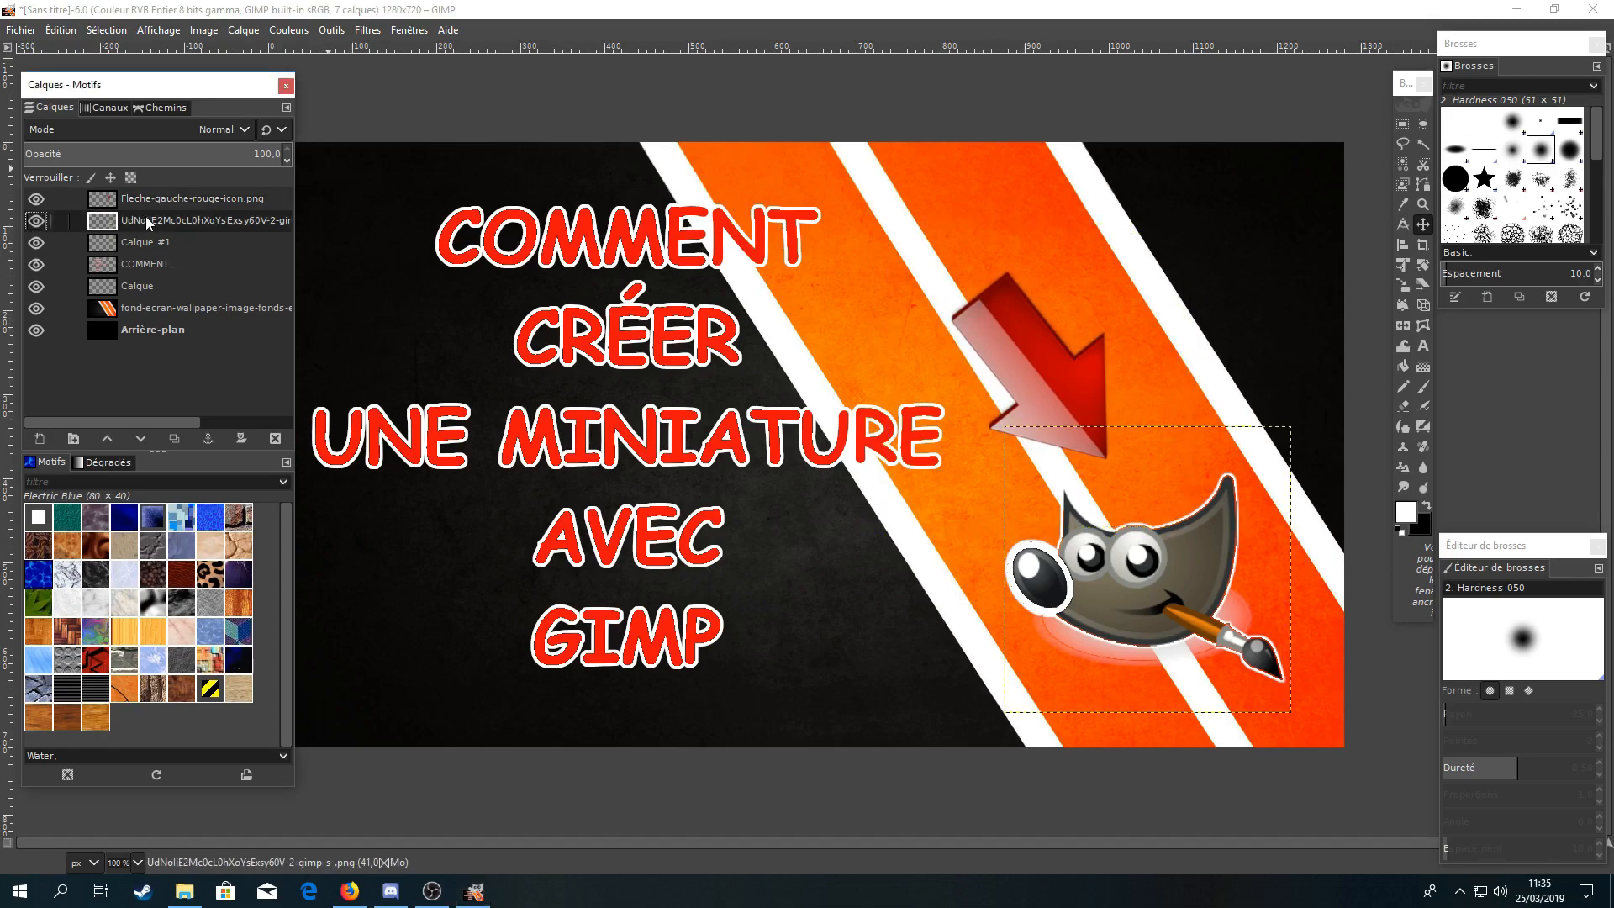
click(40, 437)
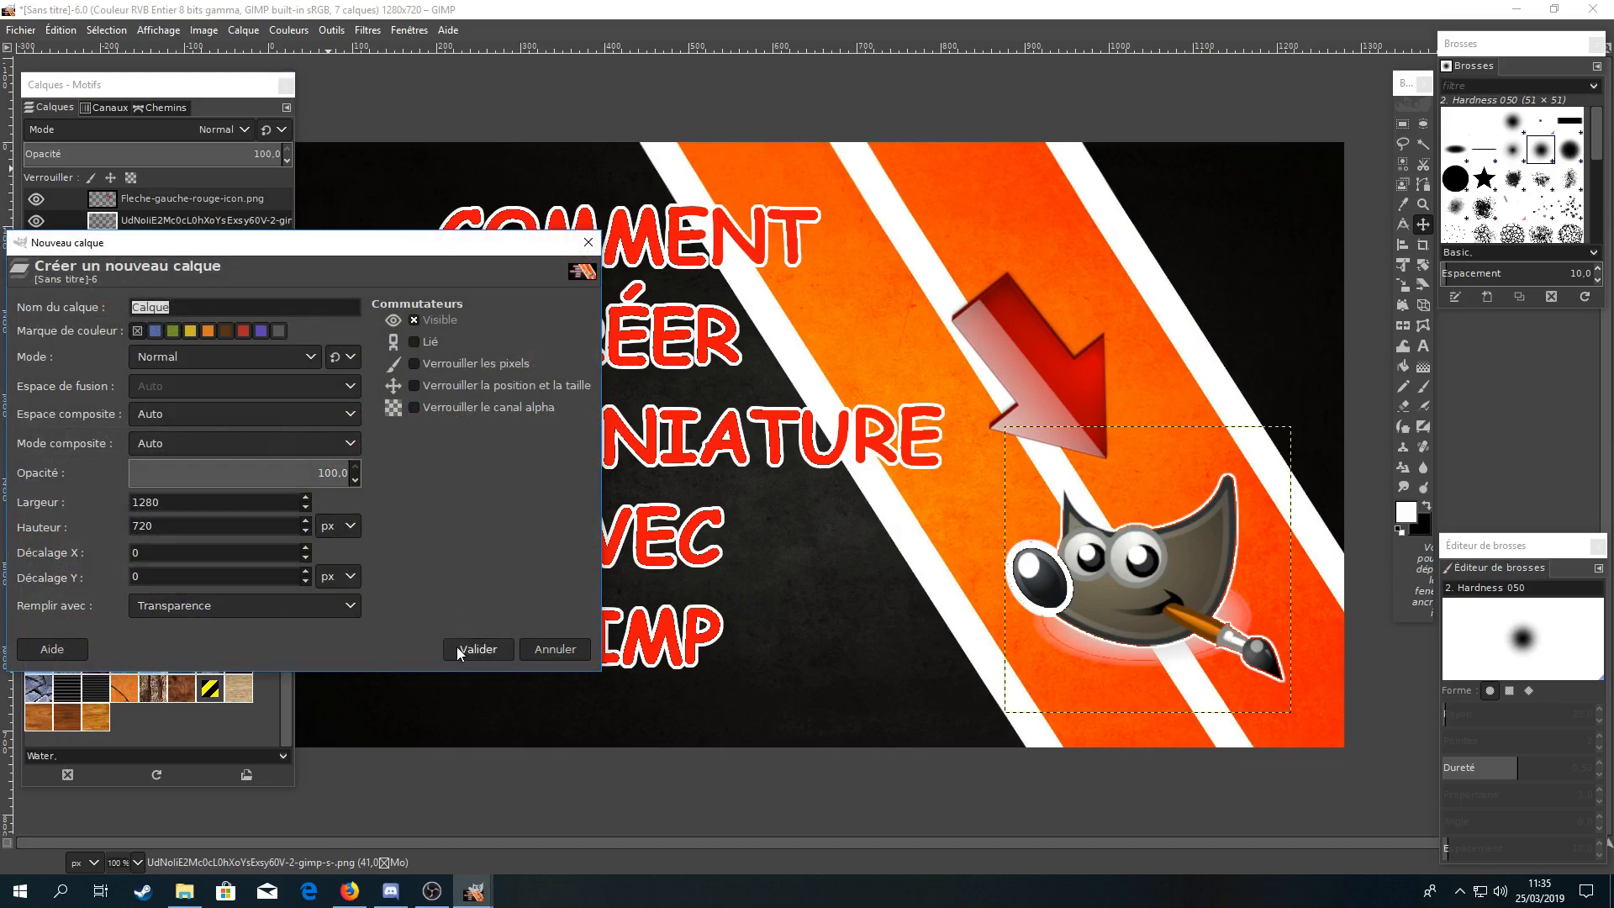
click(470, 648)
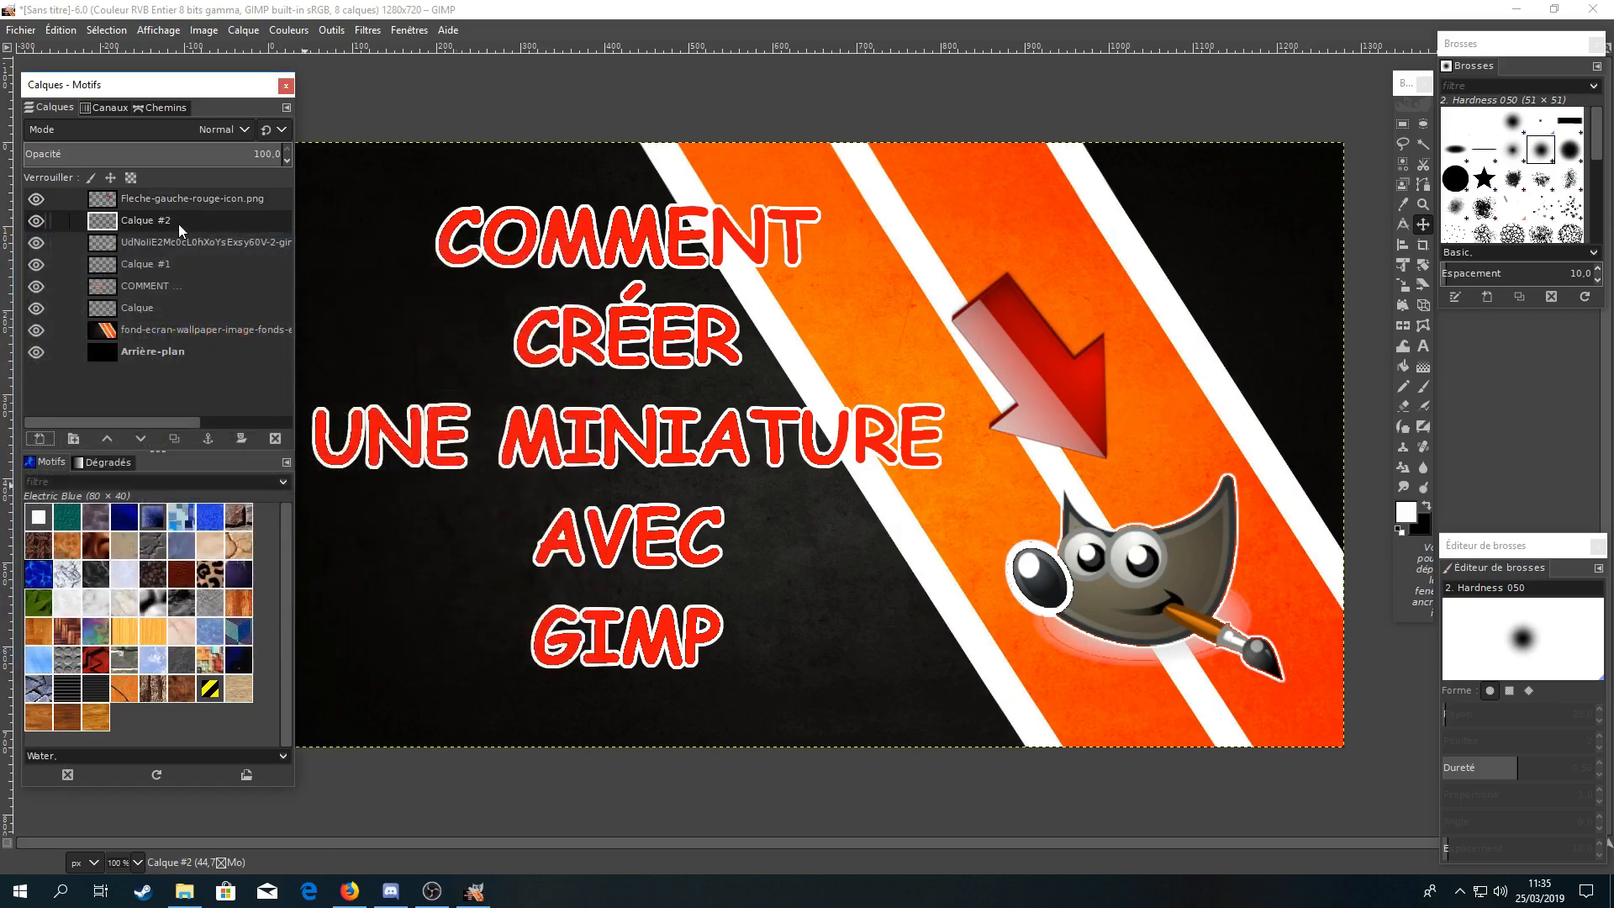
Select the red arrow's shape from its layer's alpha channel.
click(211, 199)
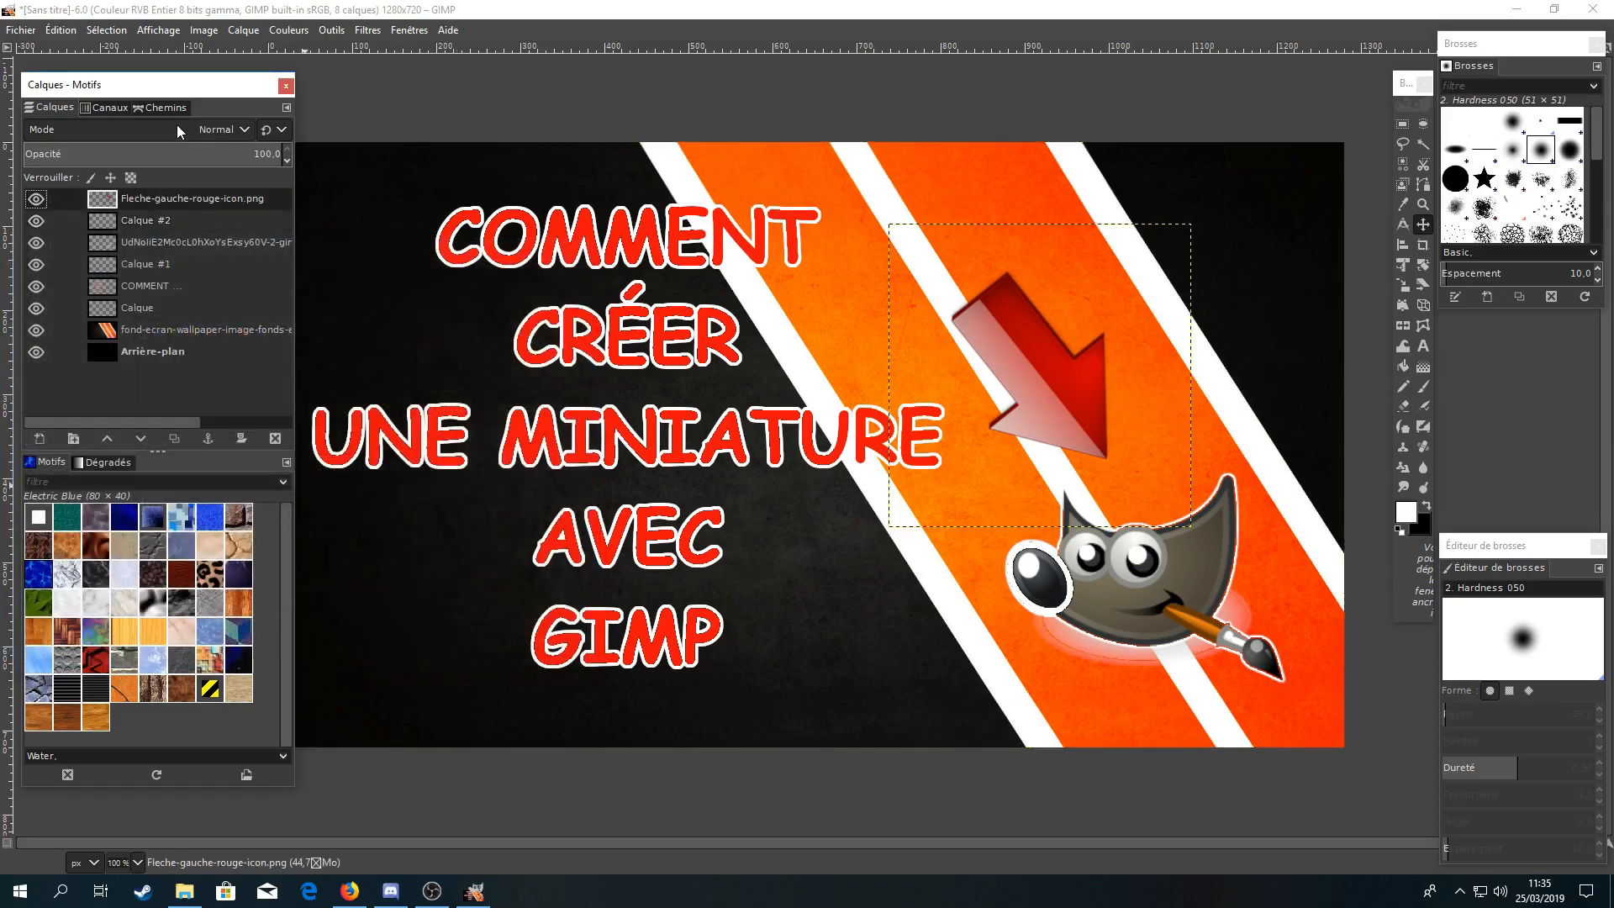
right_click(269, 200)
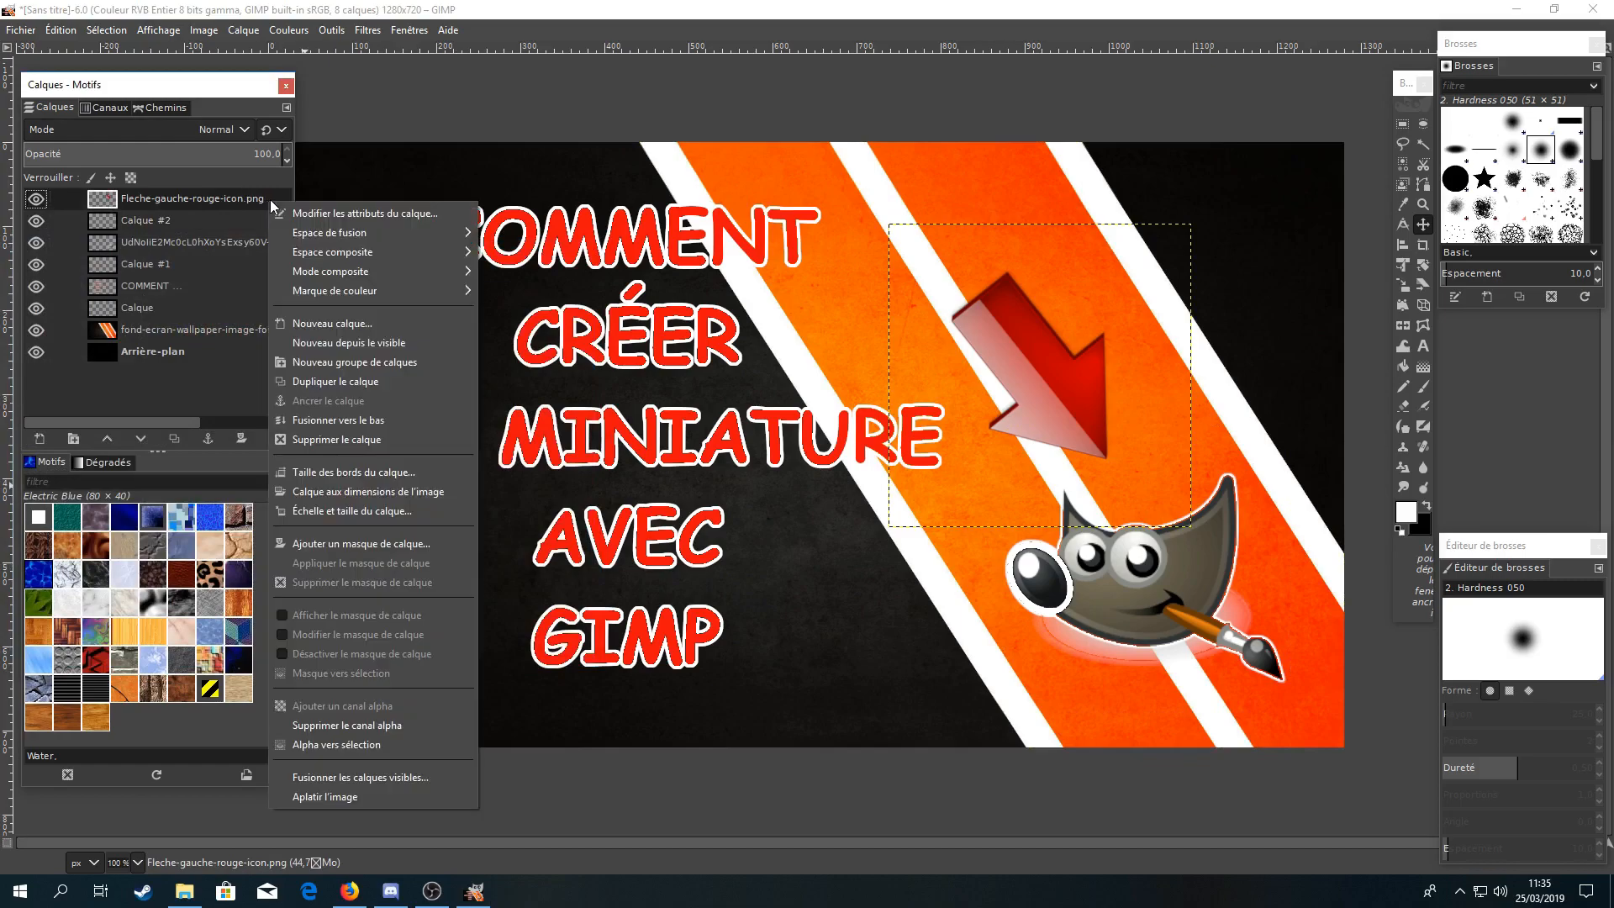
click(383, 745)
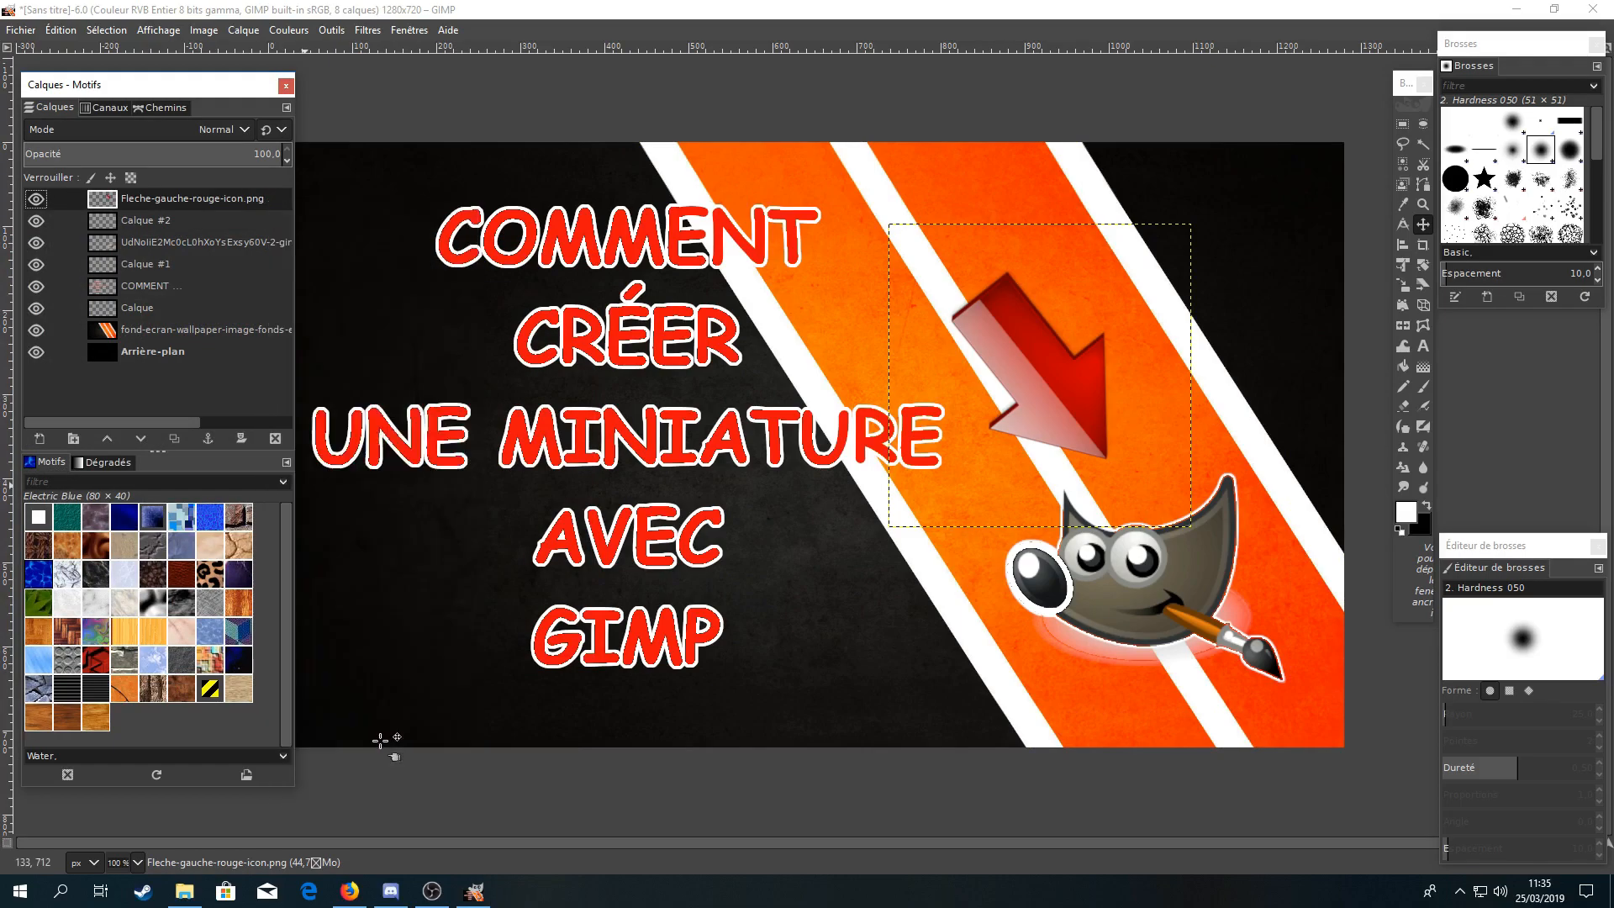
Activate the new empty layer and enlarge the arrow-shaped selection by a few pixels.
click(132, 220)
click(108, 32)
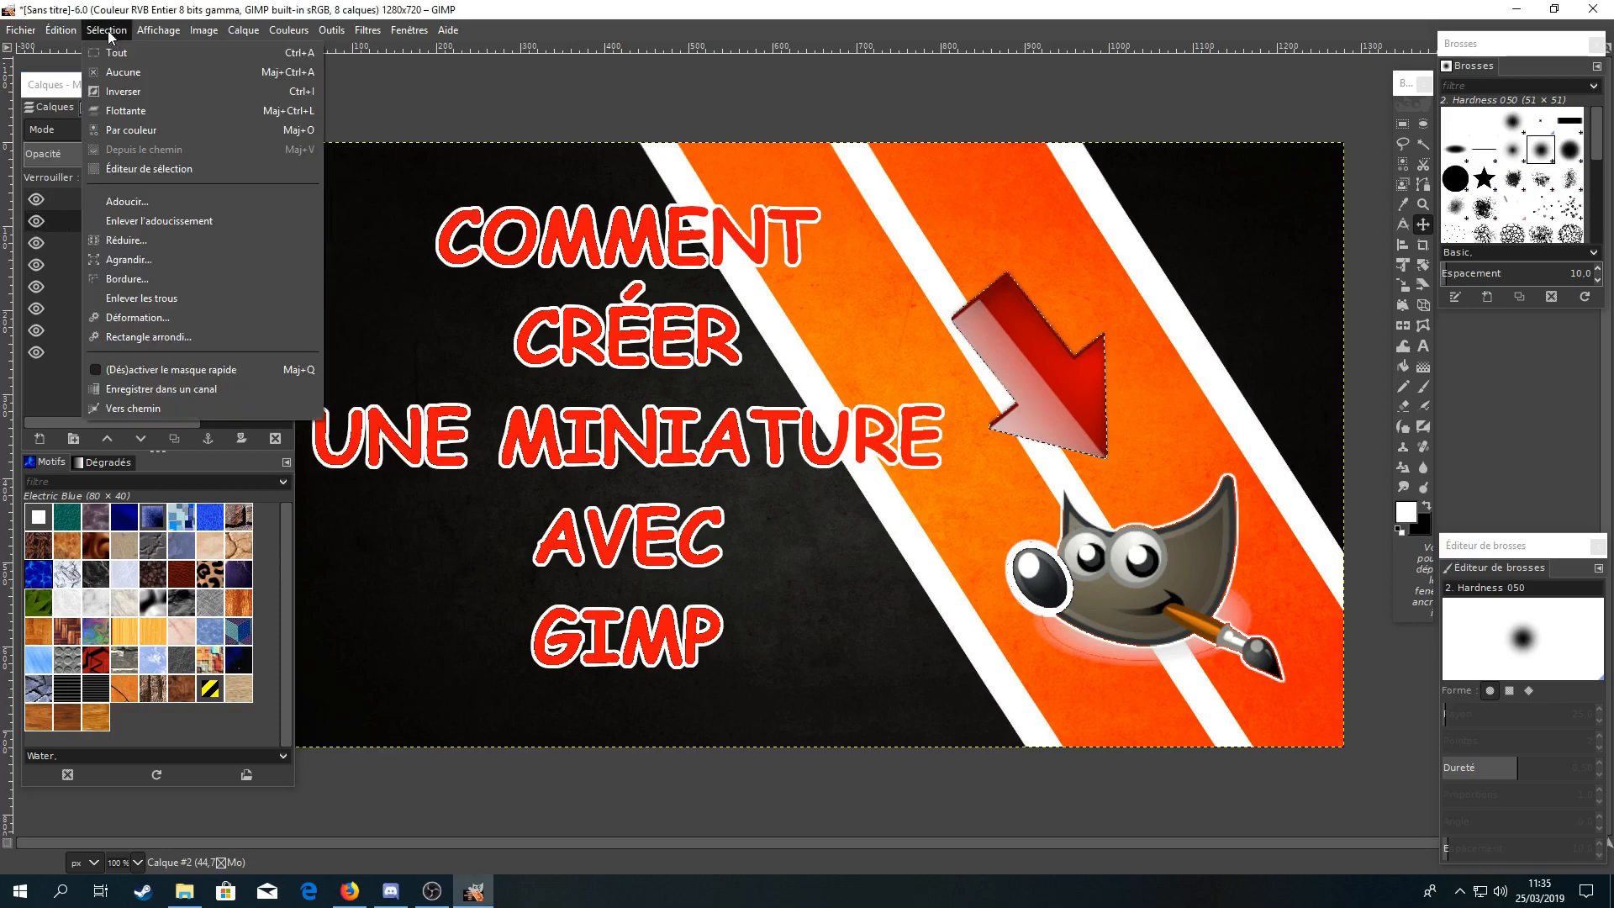
click(126, 260)
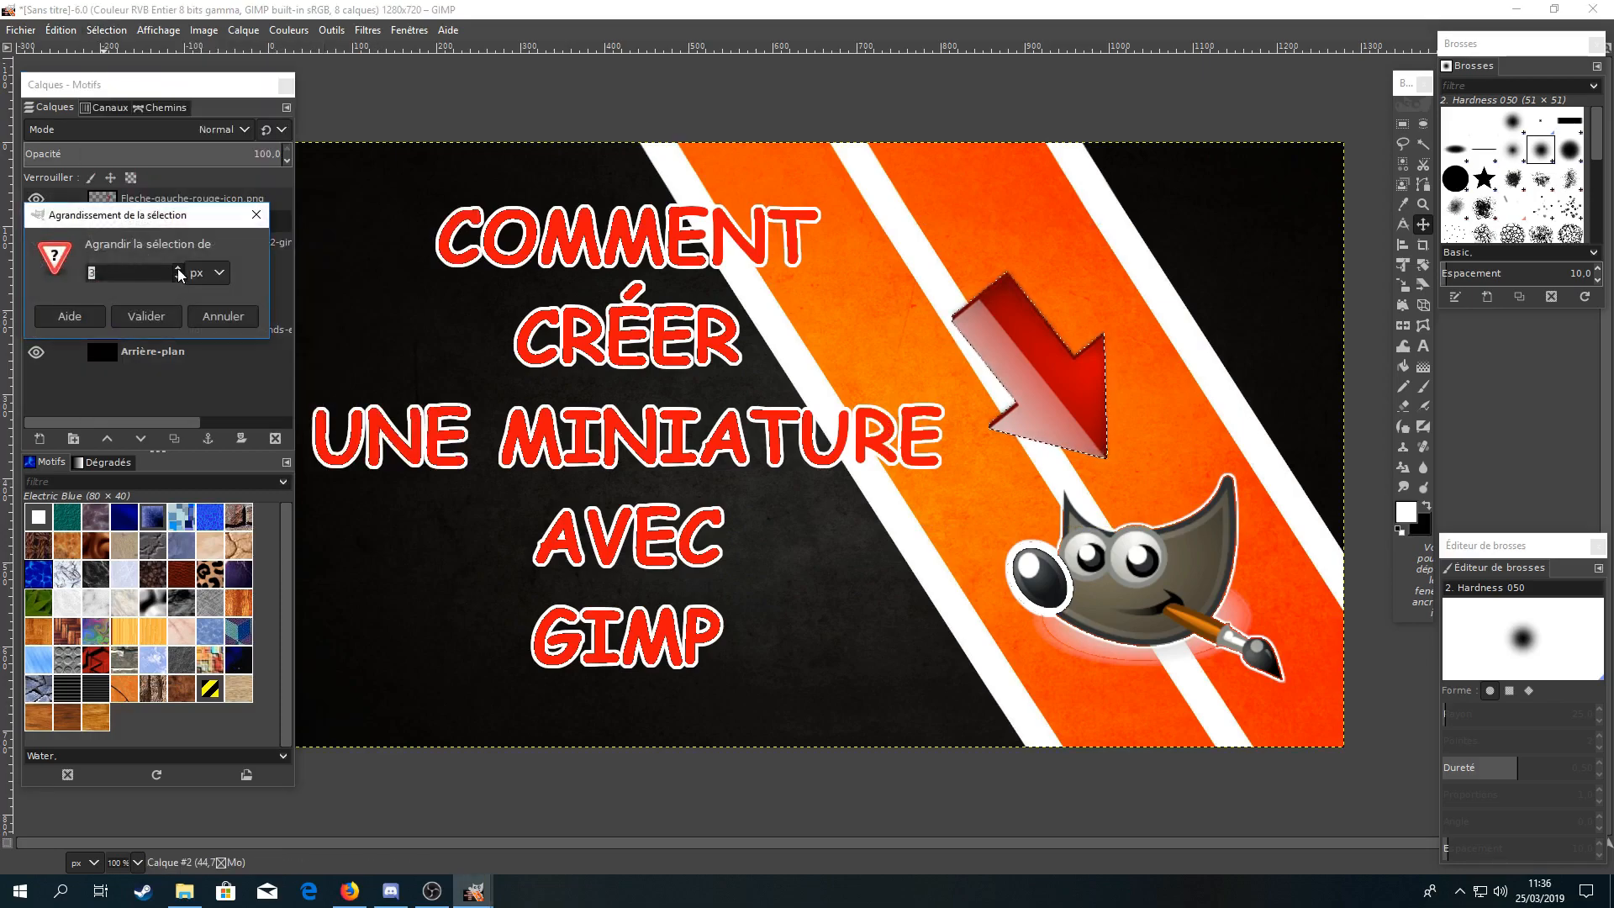
click(179, 269)
click(178, 269)
click(153, 315)
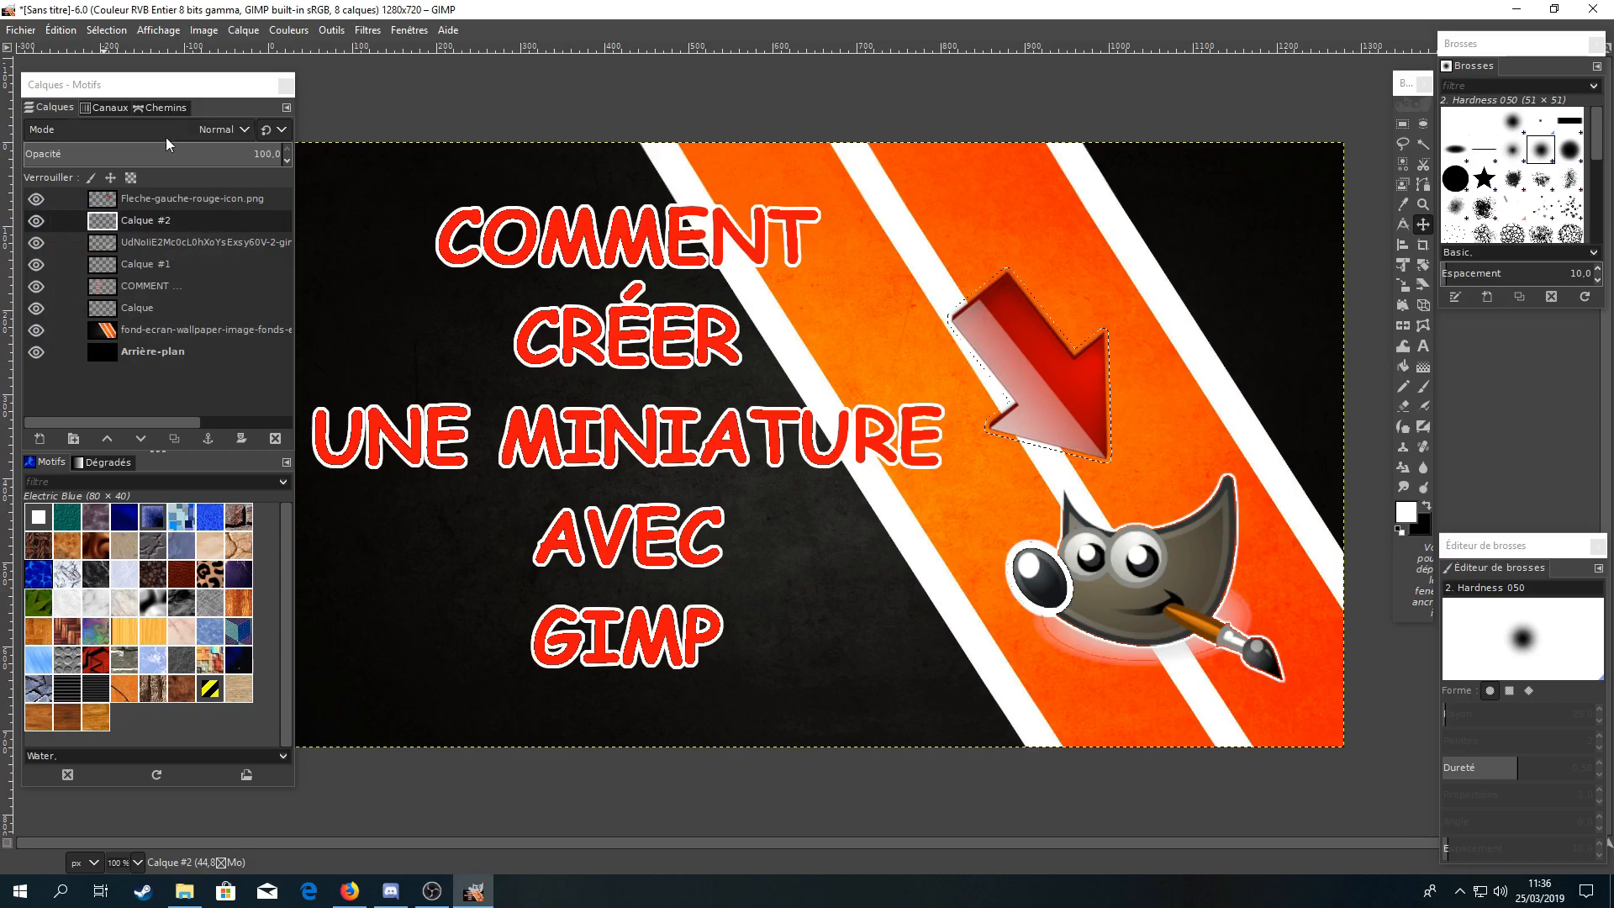
Fill the selected border around the arrow with black using Bucket Fill on the arrow layer, and clear the selection.
click(219, 202)
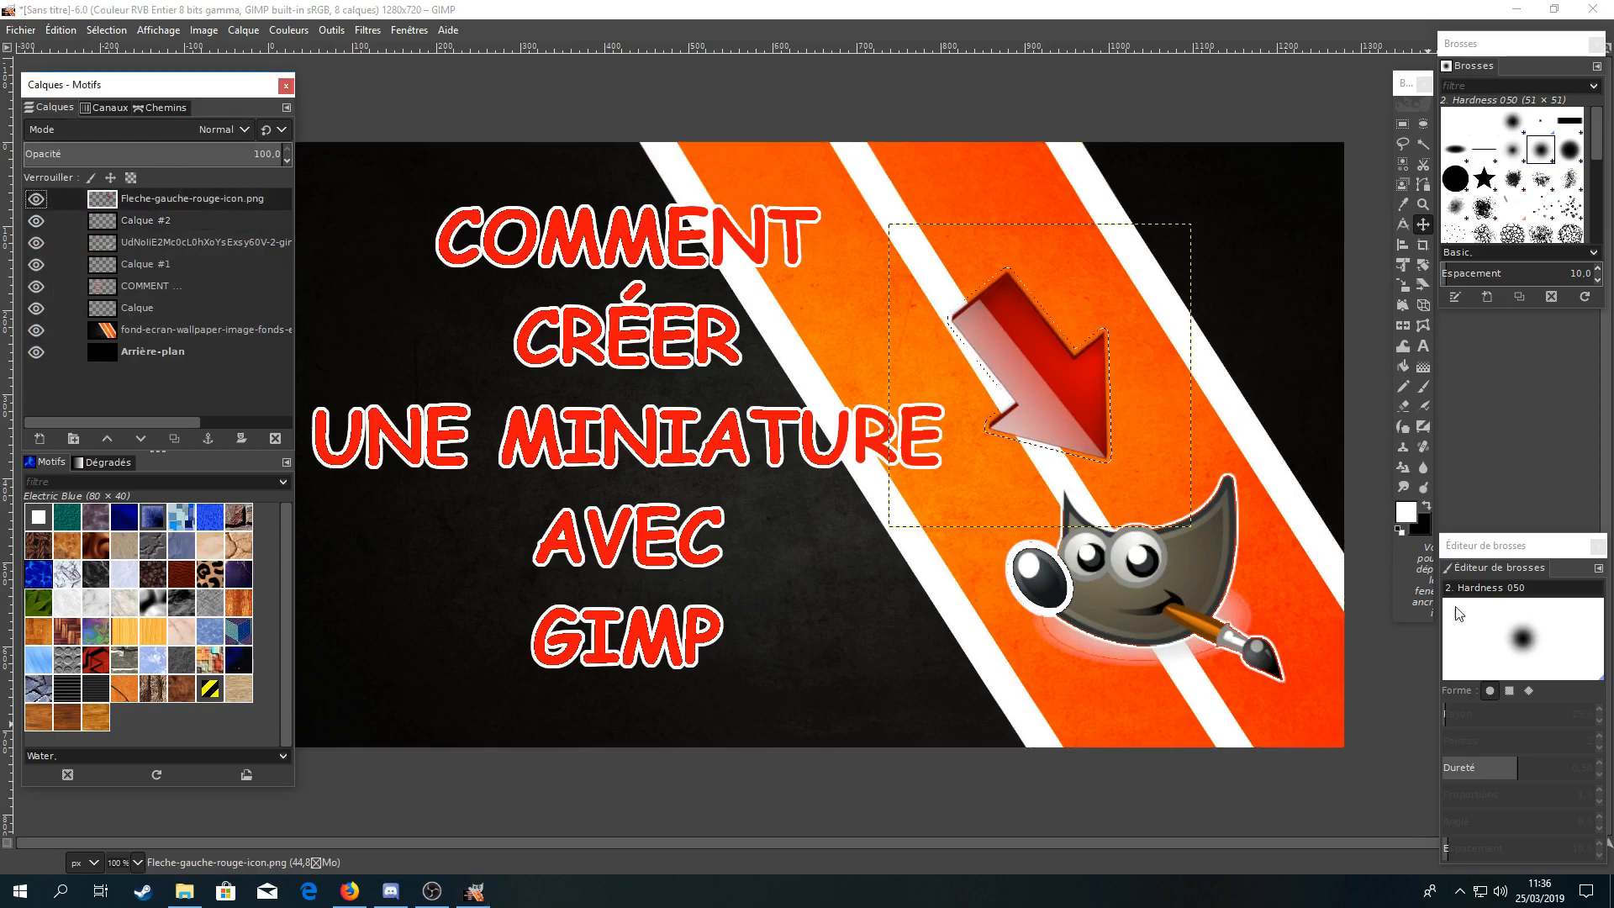
click(1428, 505)
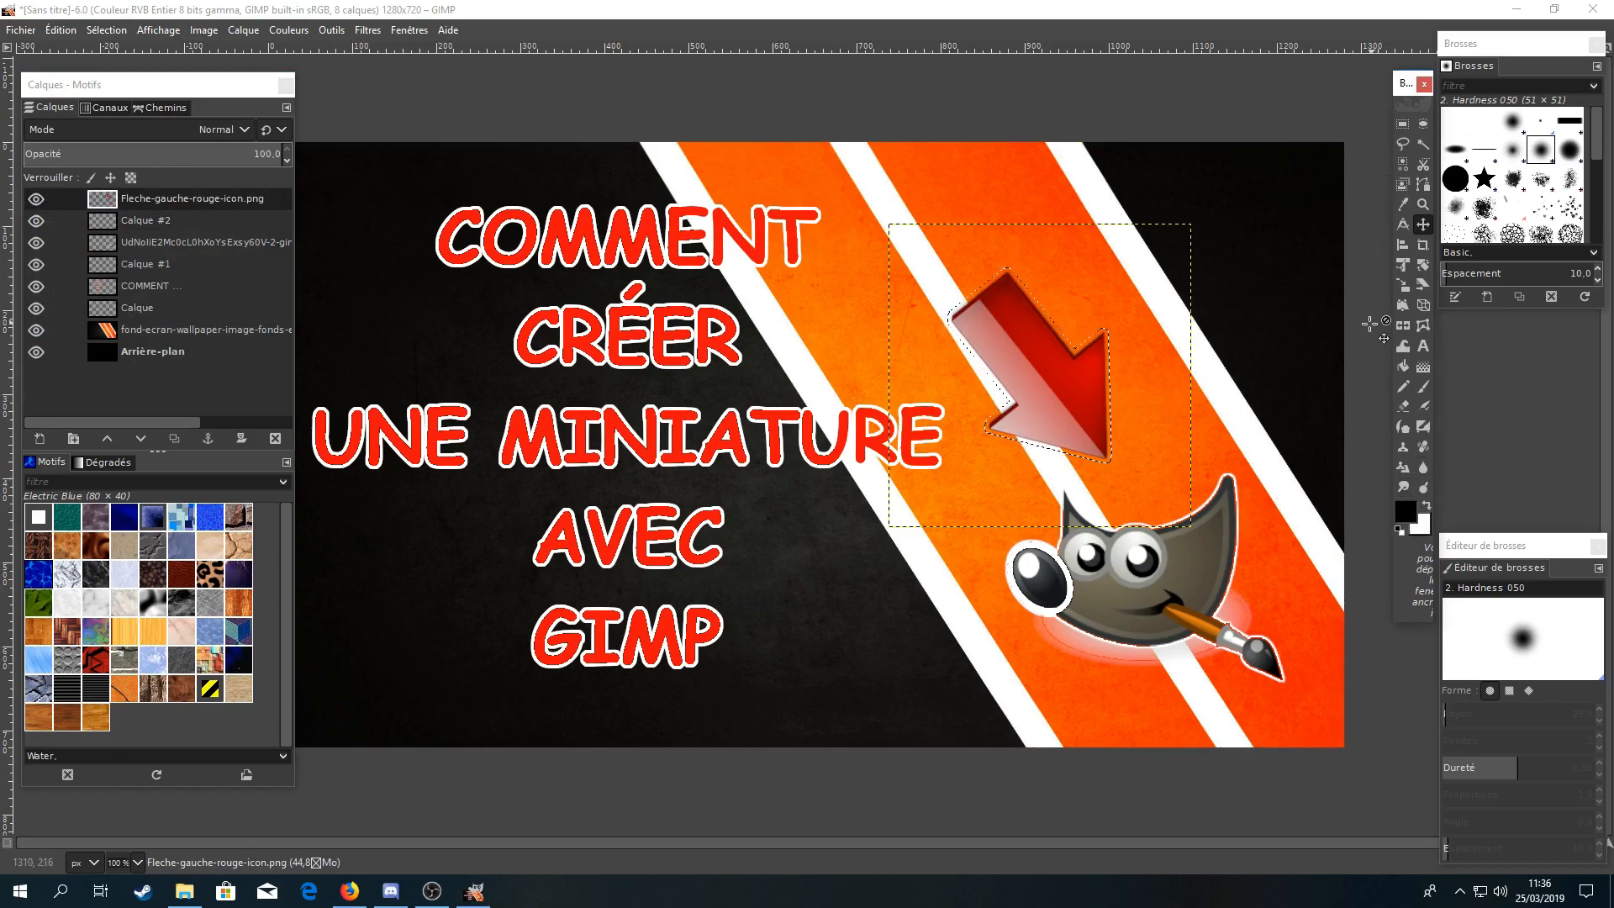
click(1402, 365)
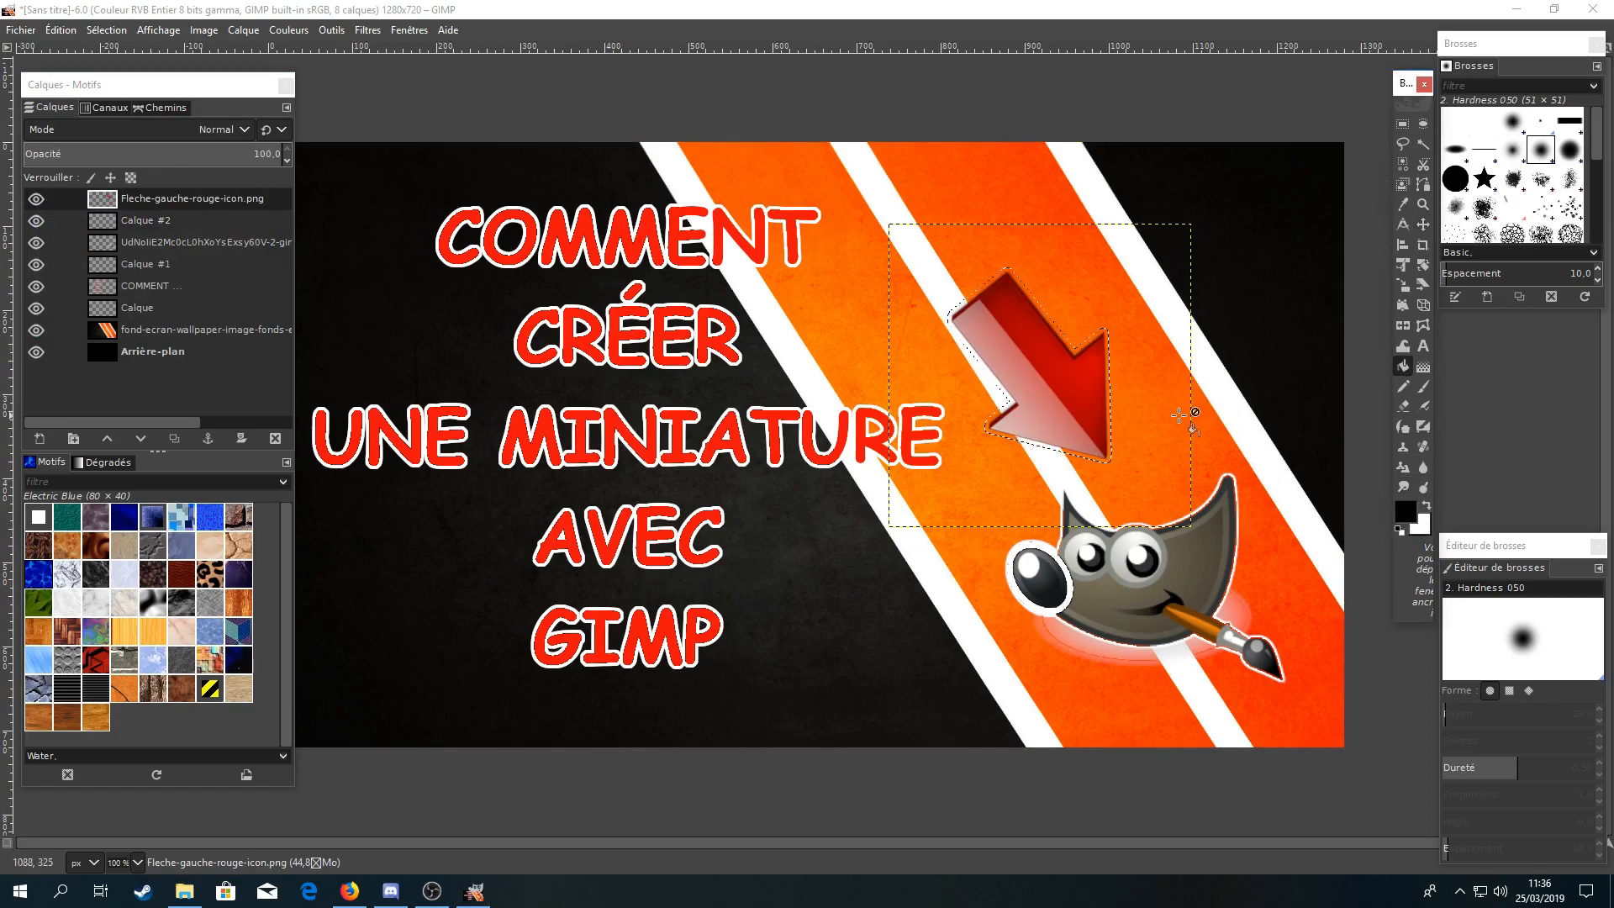
click(1080, 350)
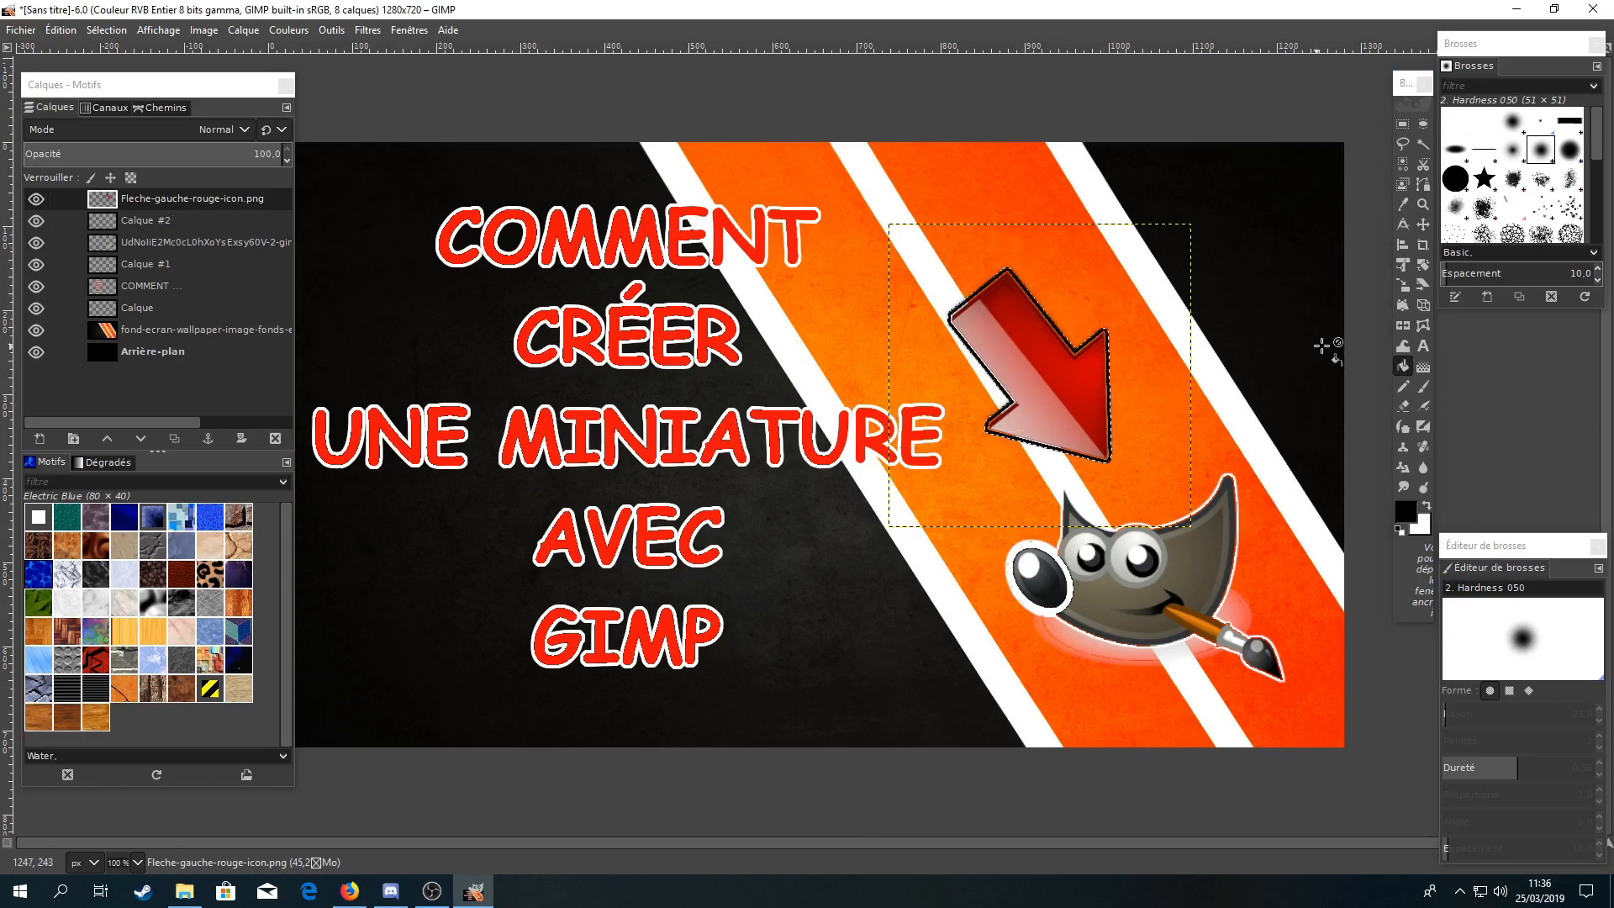
click(105, 31)
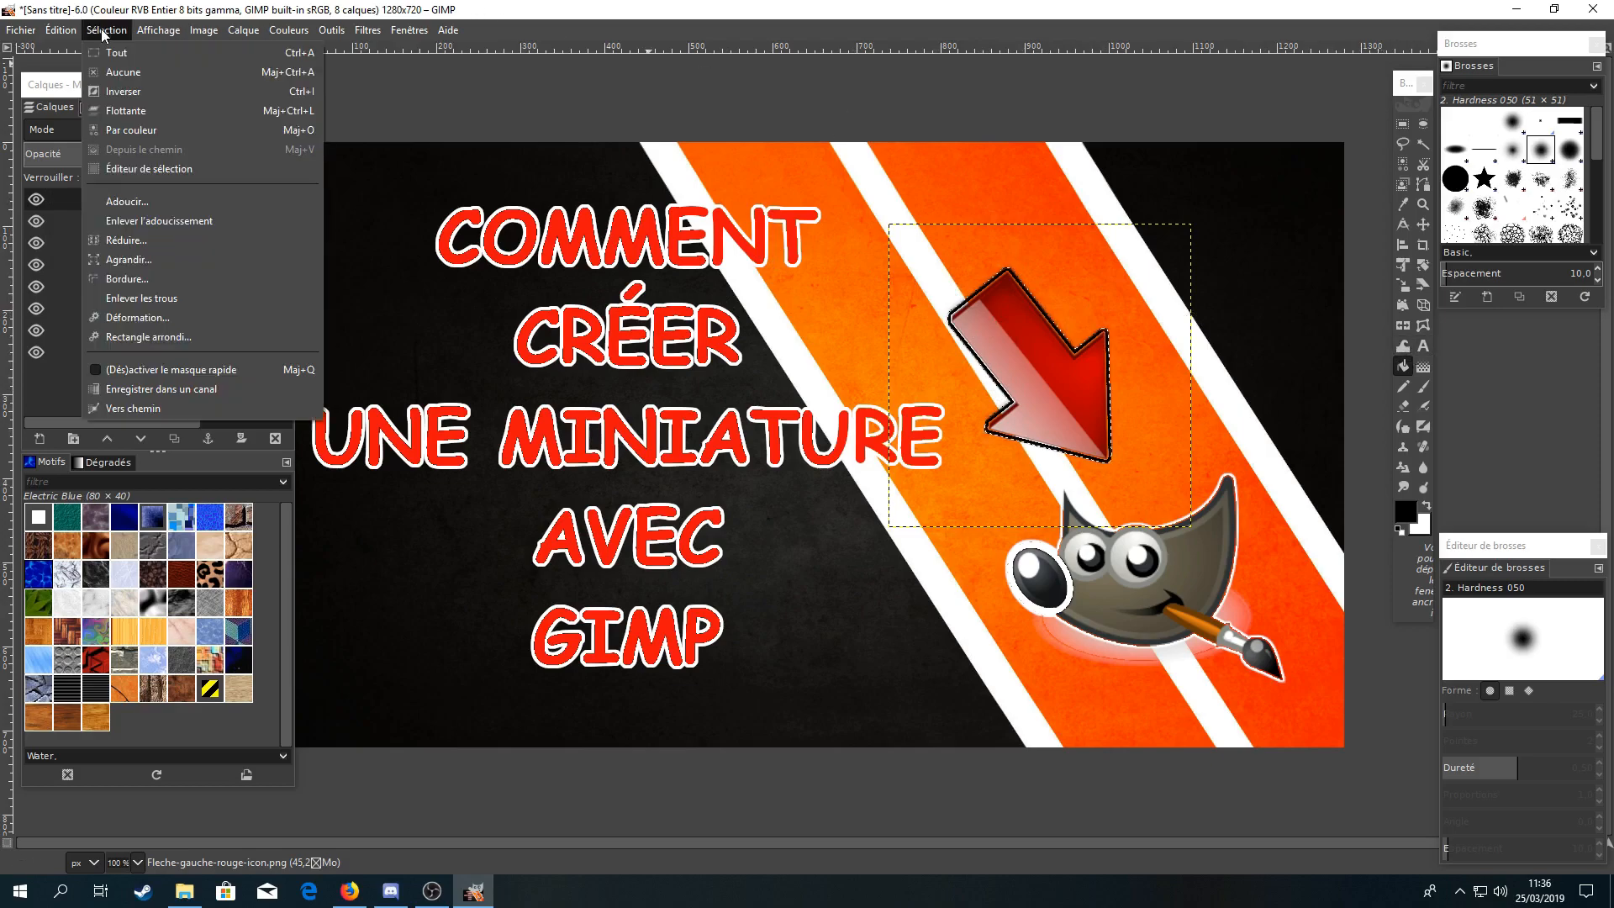
click(124, 73)
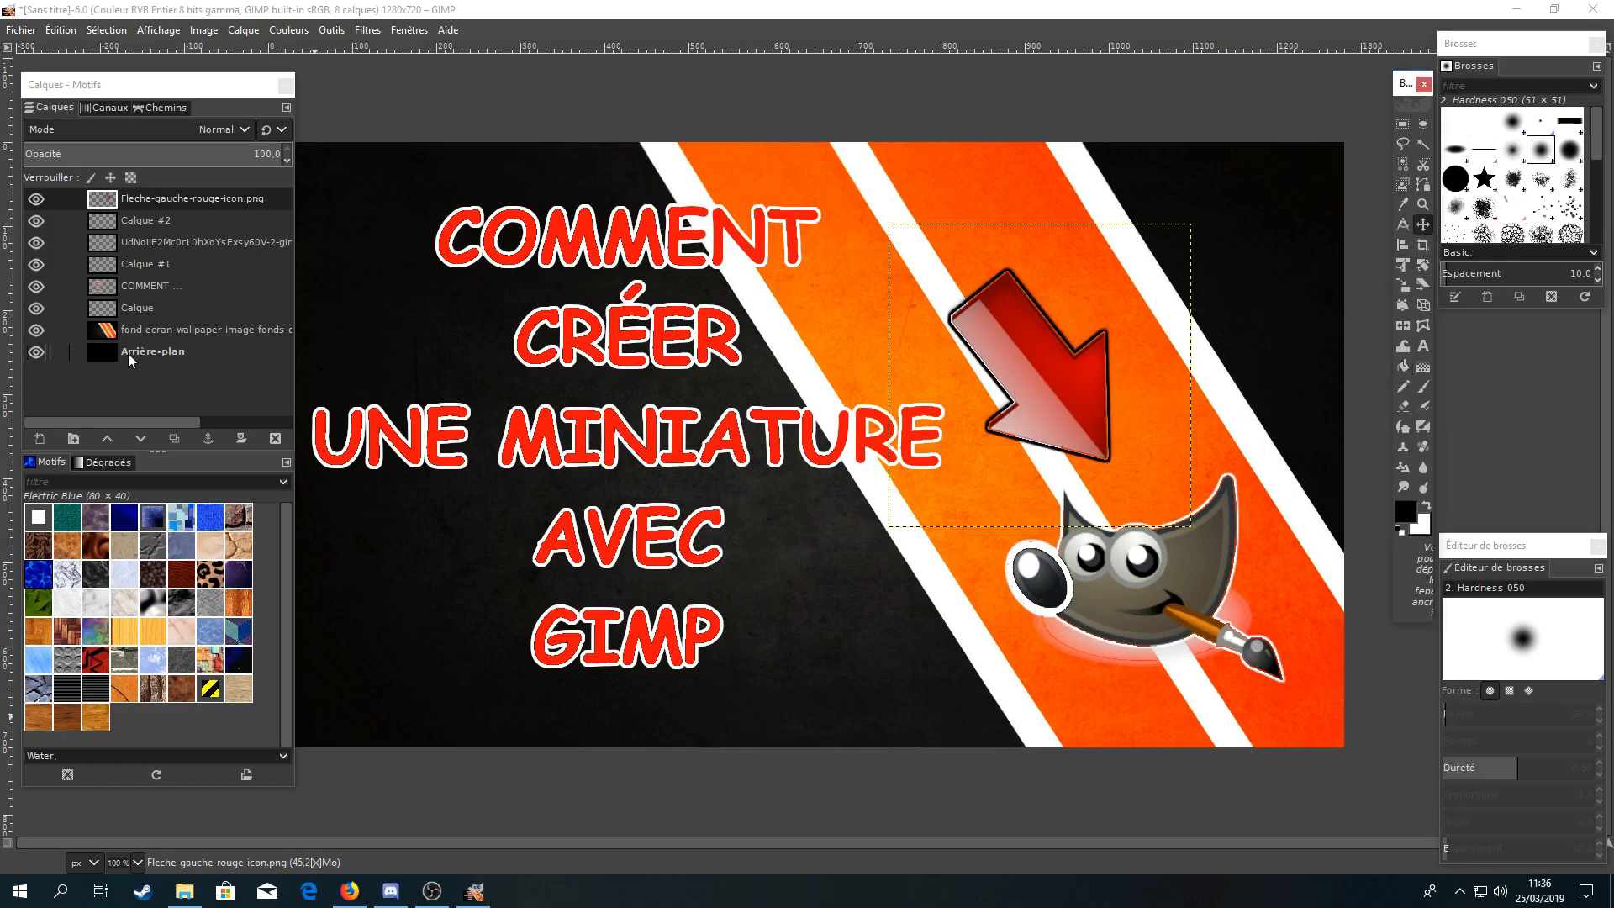
Activate the orange-striped background layer and move the layers window aside to uncover the thumbnail's left edge.
click(161, 333)
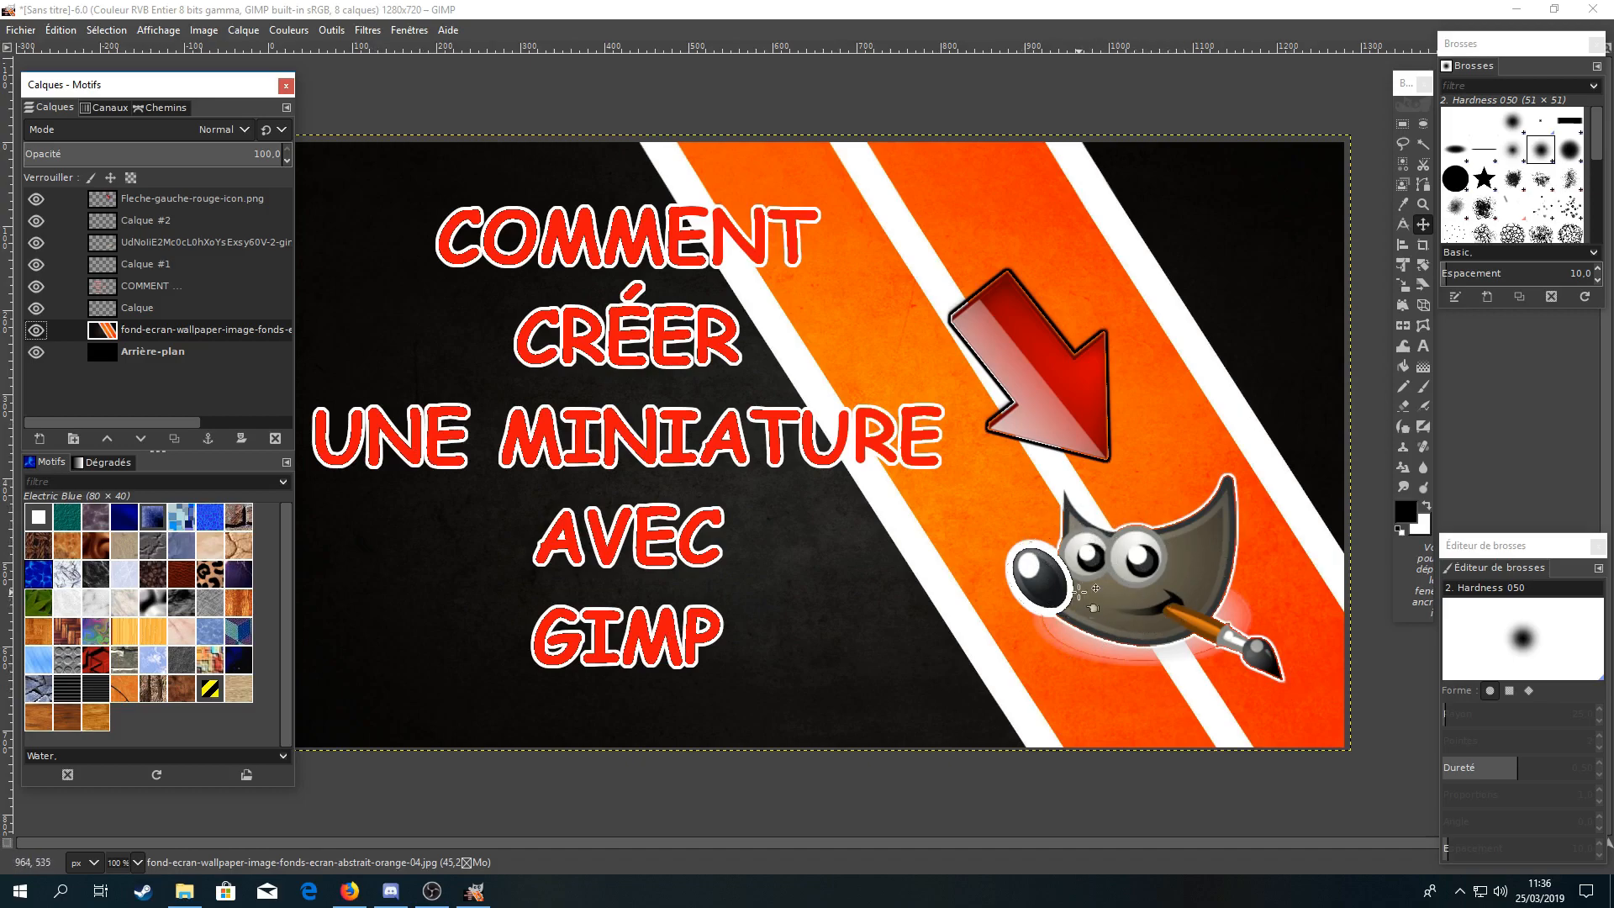
drag(177, 84, 147, 115)
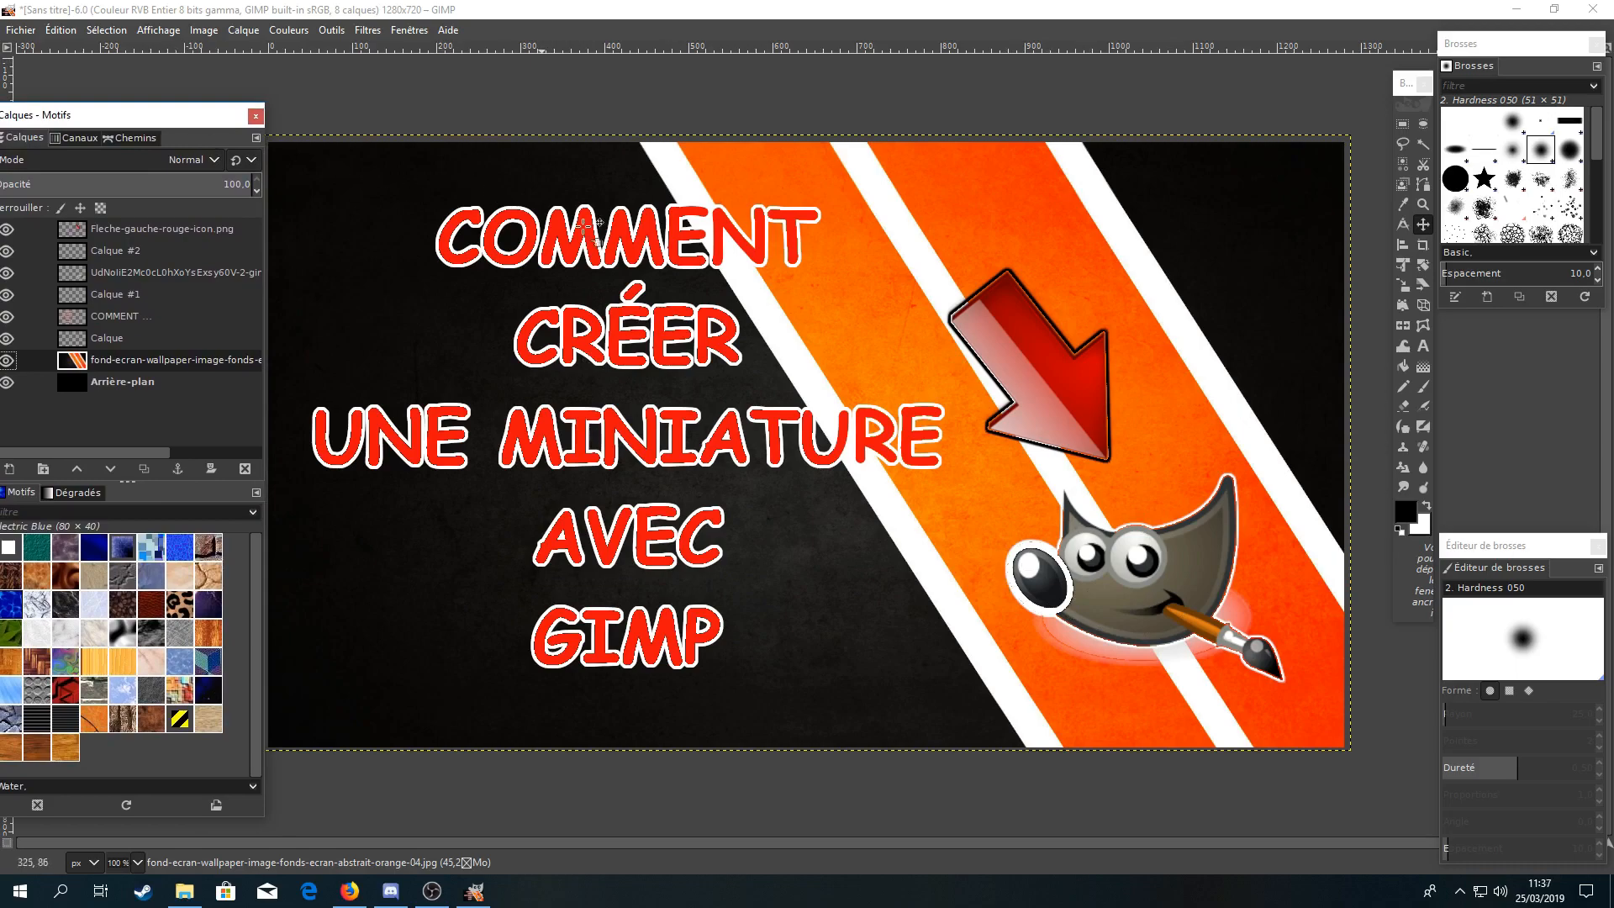
drag(169, 120, 158, 121)
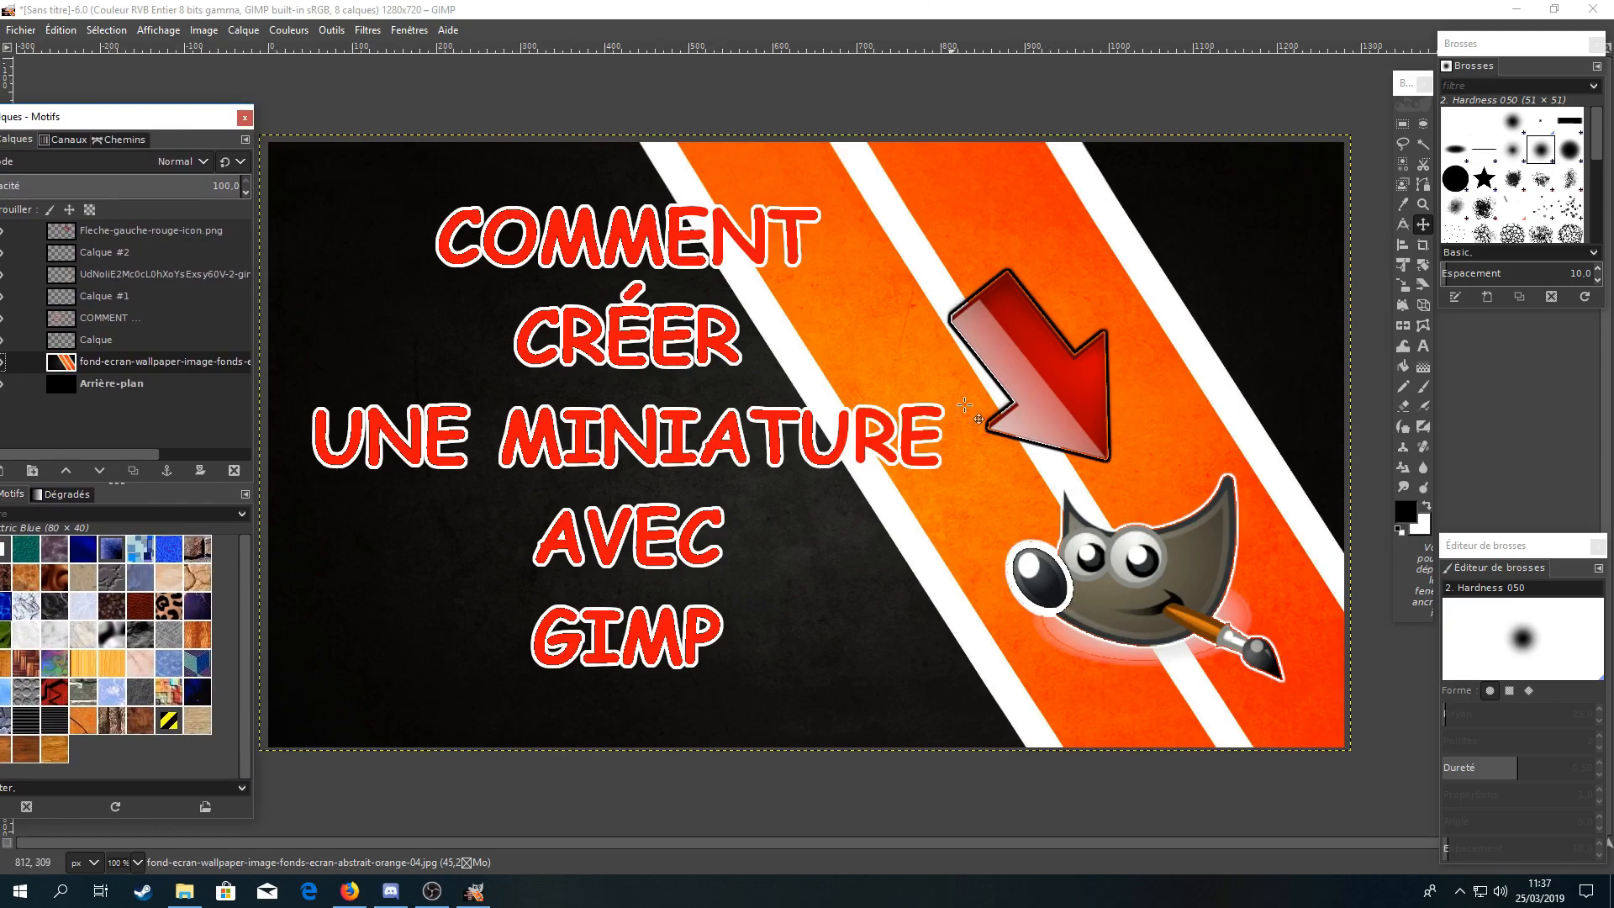
Start exporting the finished thumbnail and name the file "miniature gimp.png".
click(13, 31)
mouse_move(60, 30)
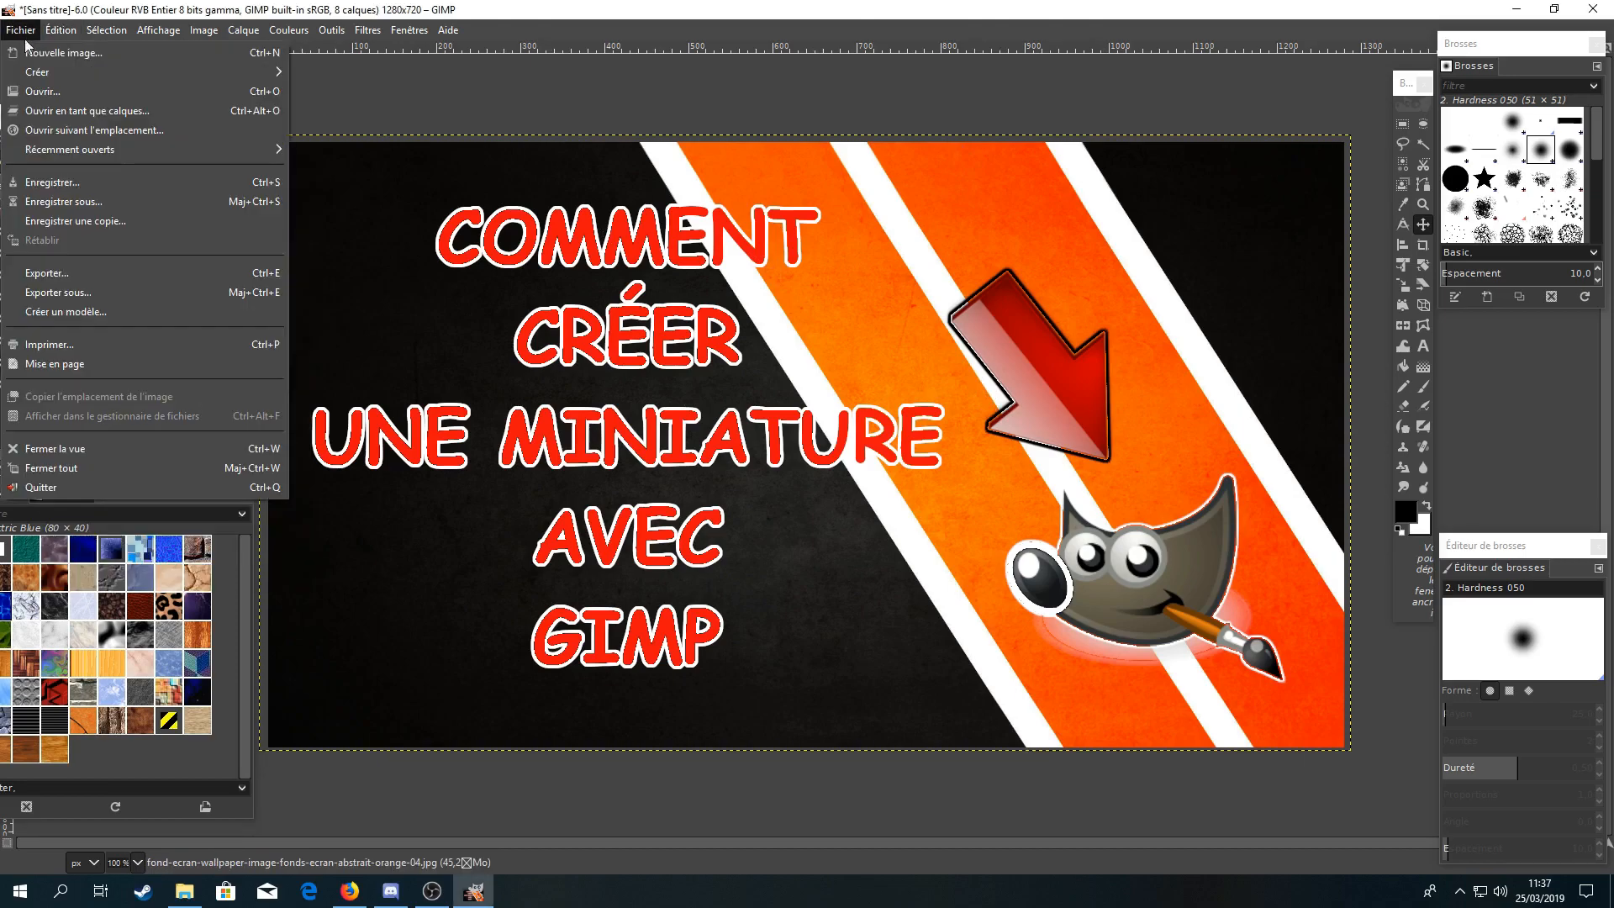
click(55, 274)
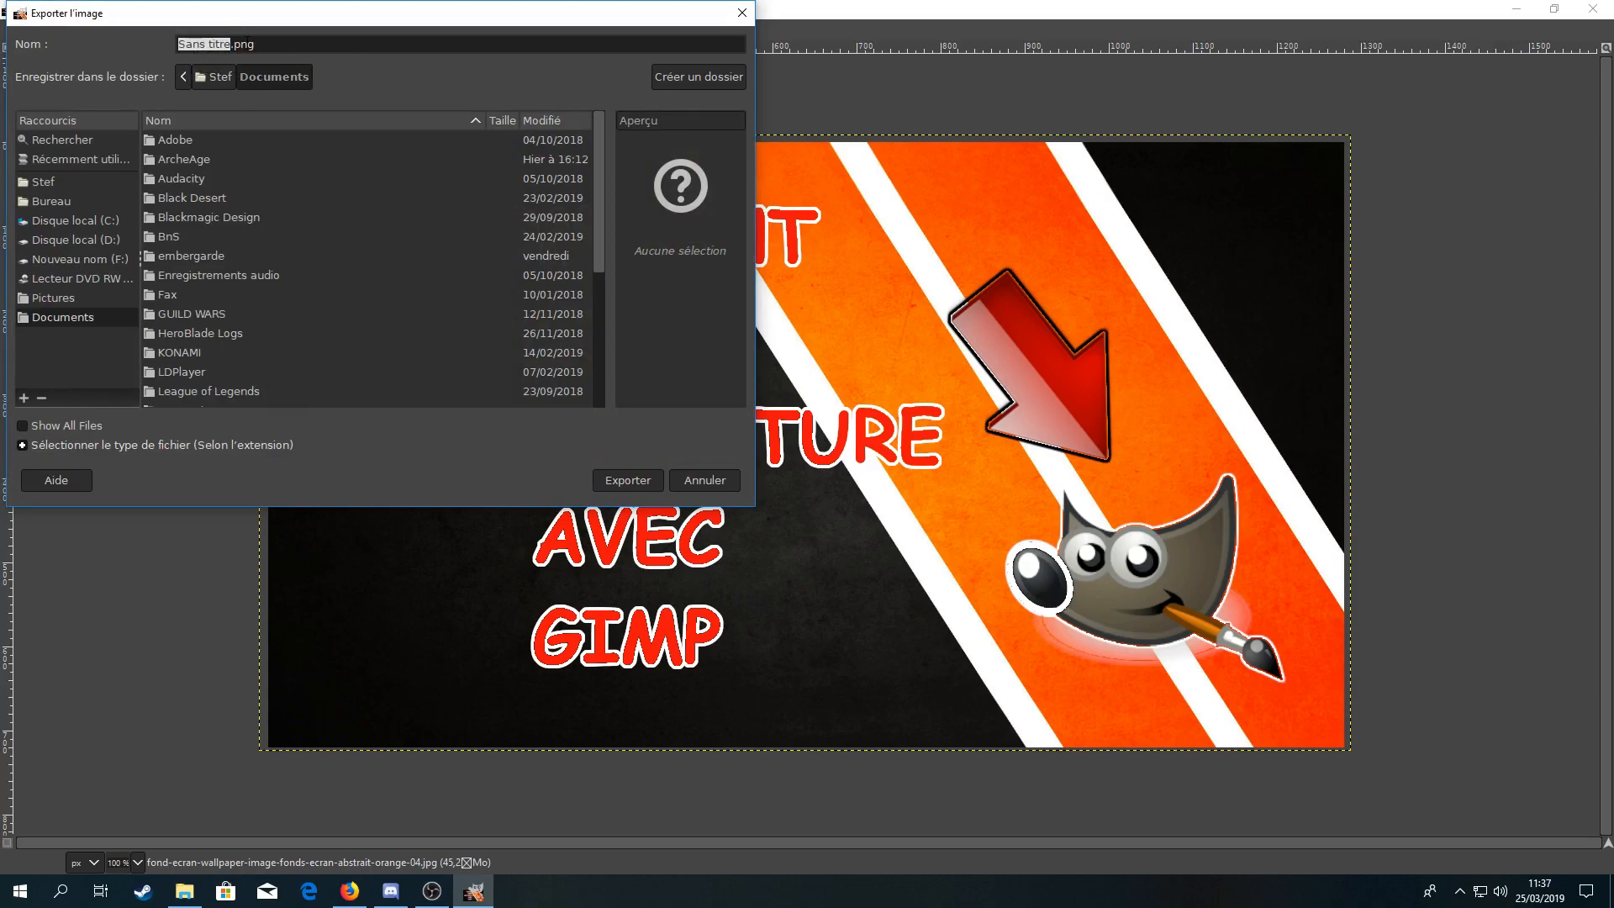
key(BackSpace)
text(min)
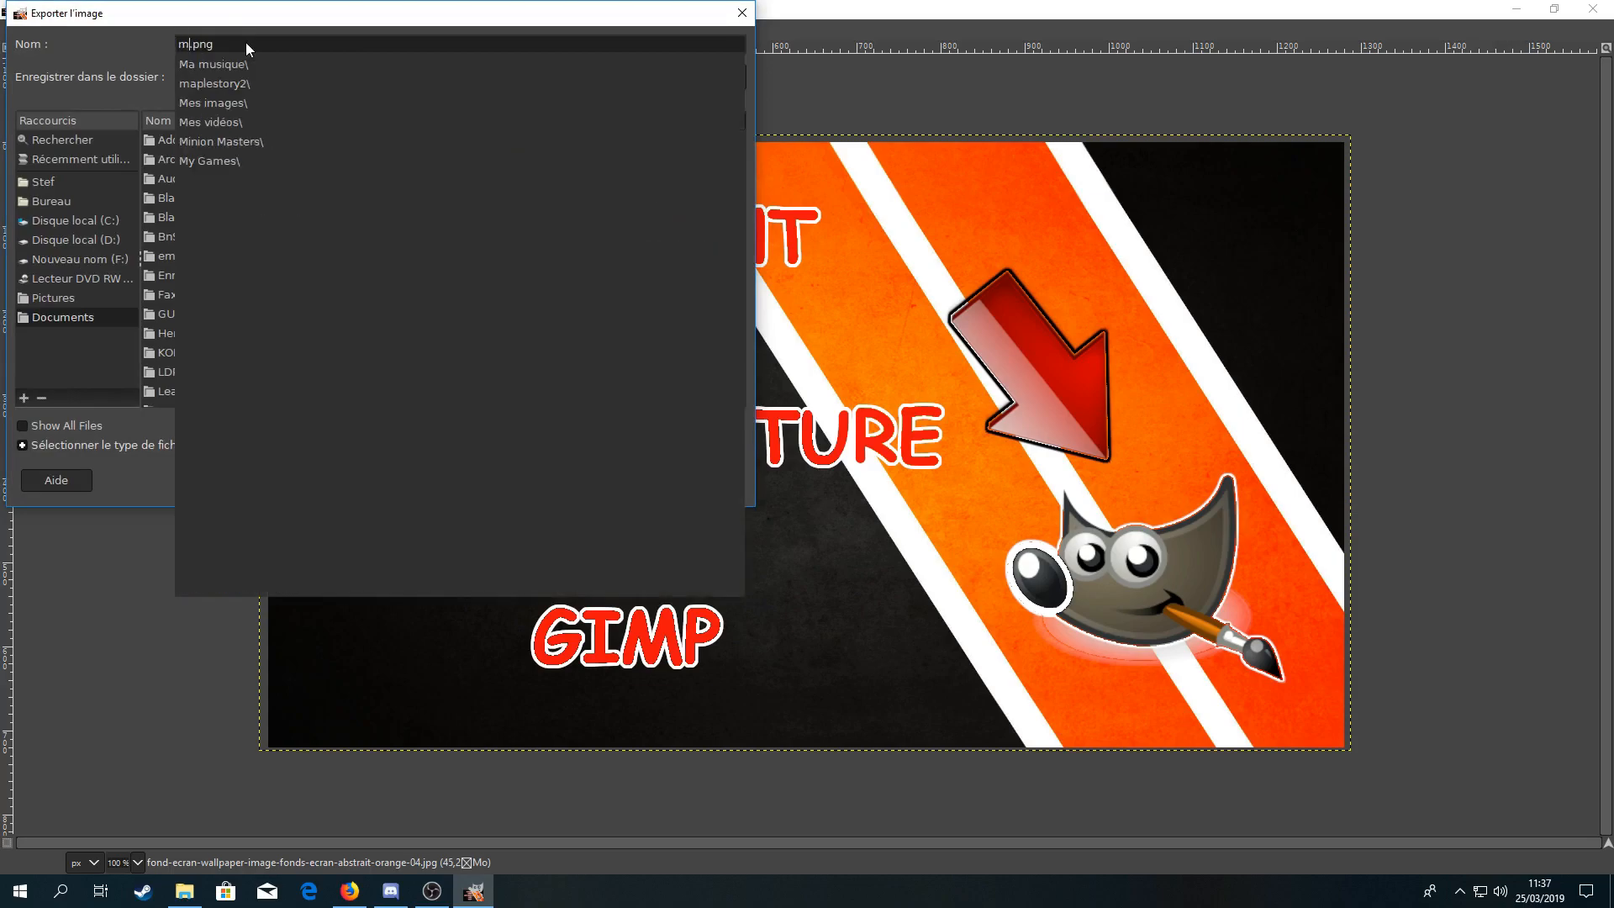
text(iatur)
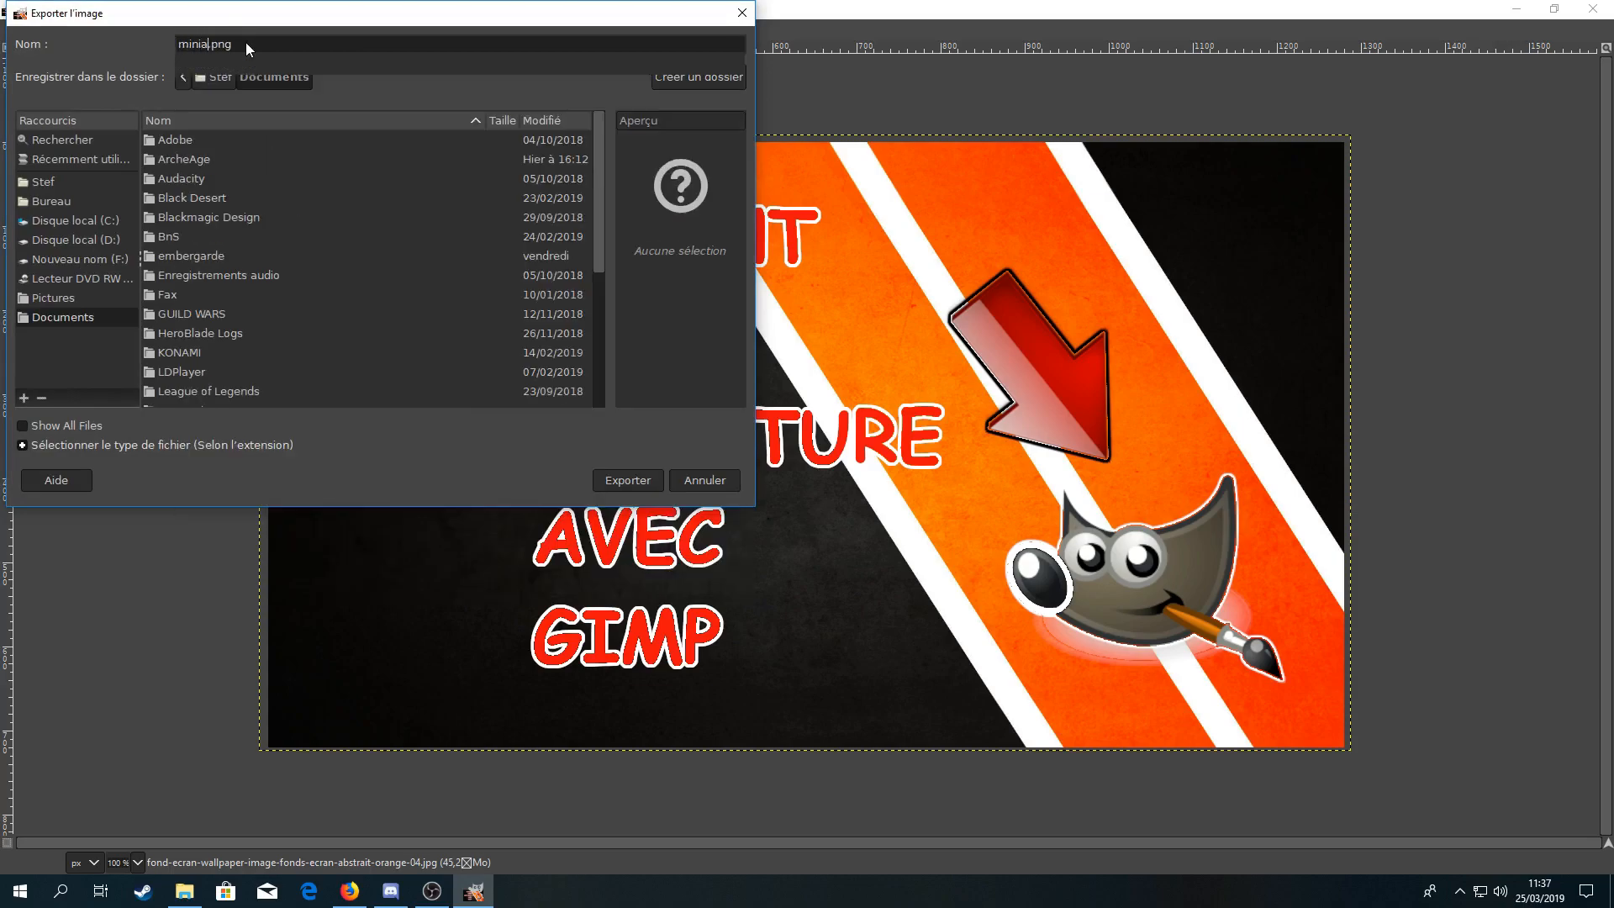
text(e )
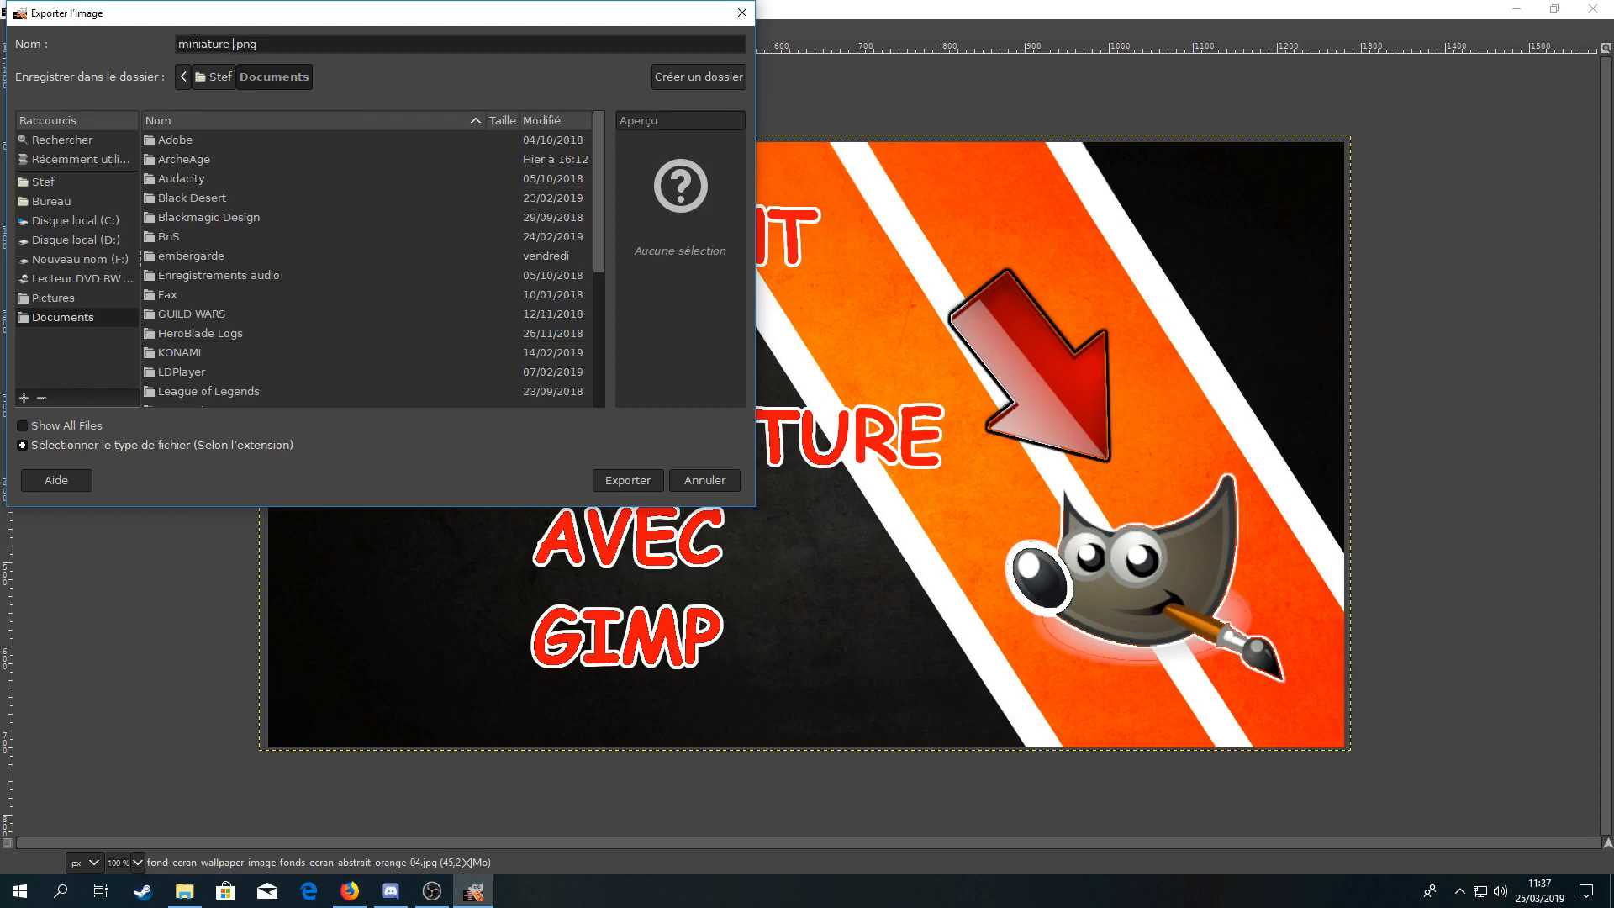
text(gimp)
Choose the folder Youtube\Nouveau dossier\minia off on drive F: and export the PNG there with the offered export options.
click(78, 252)
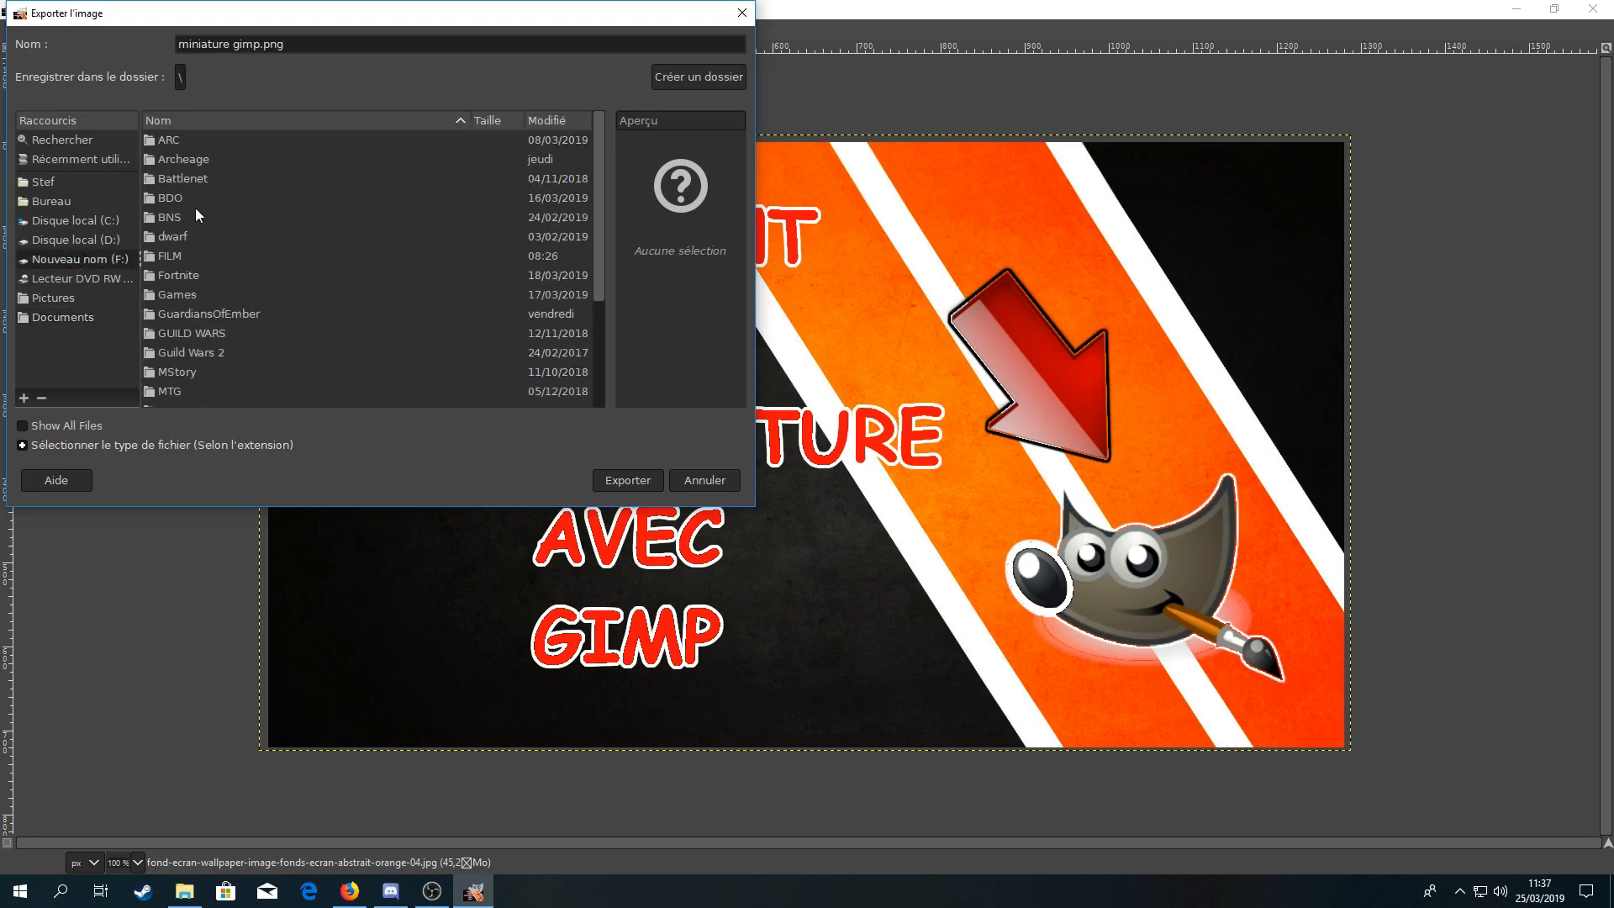
scroll(198, 206, down, 4)
double_click(183, 350)
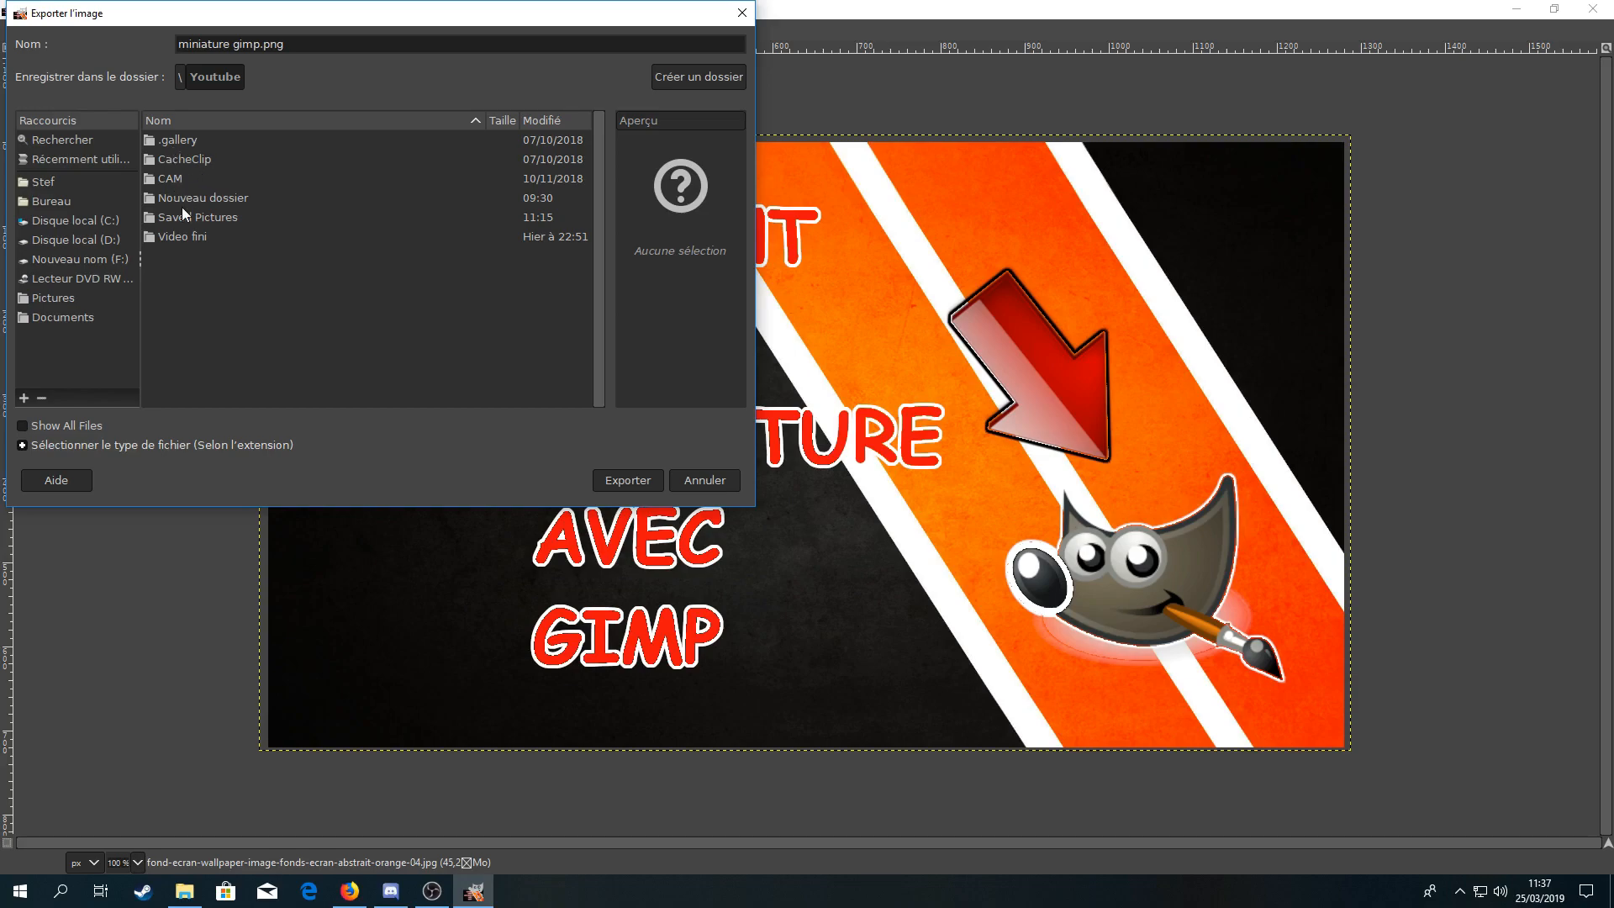
double_click(184, 202)
double_click(183, 143)
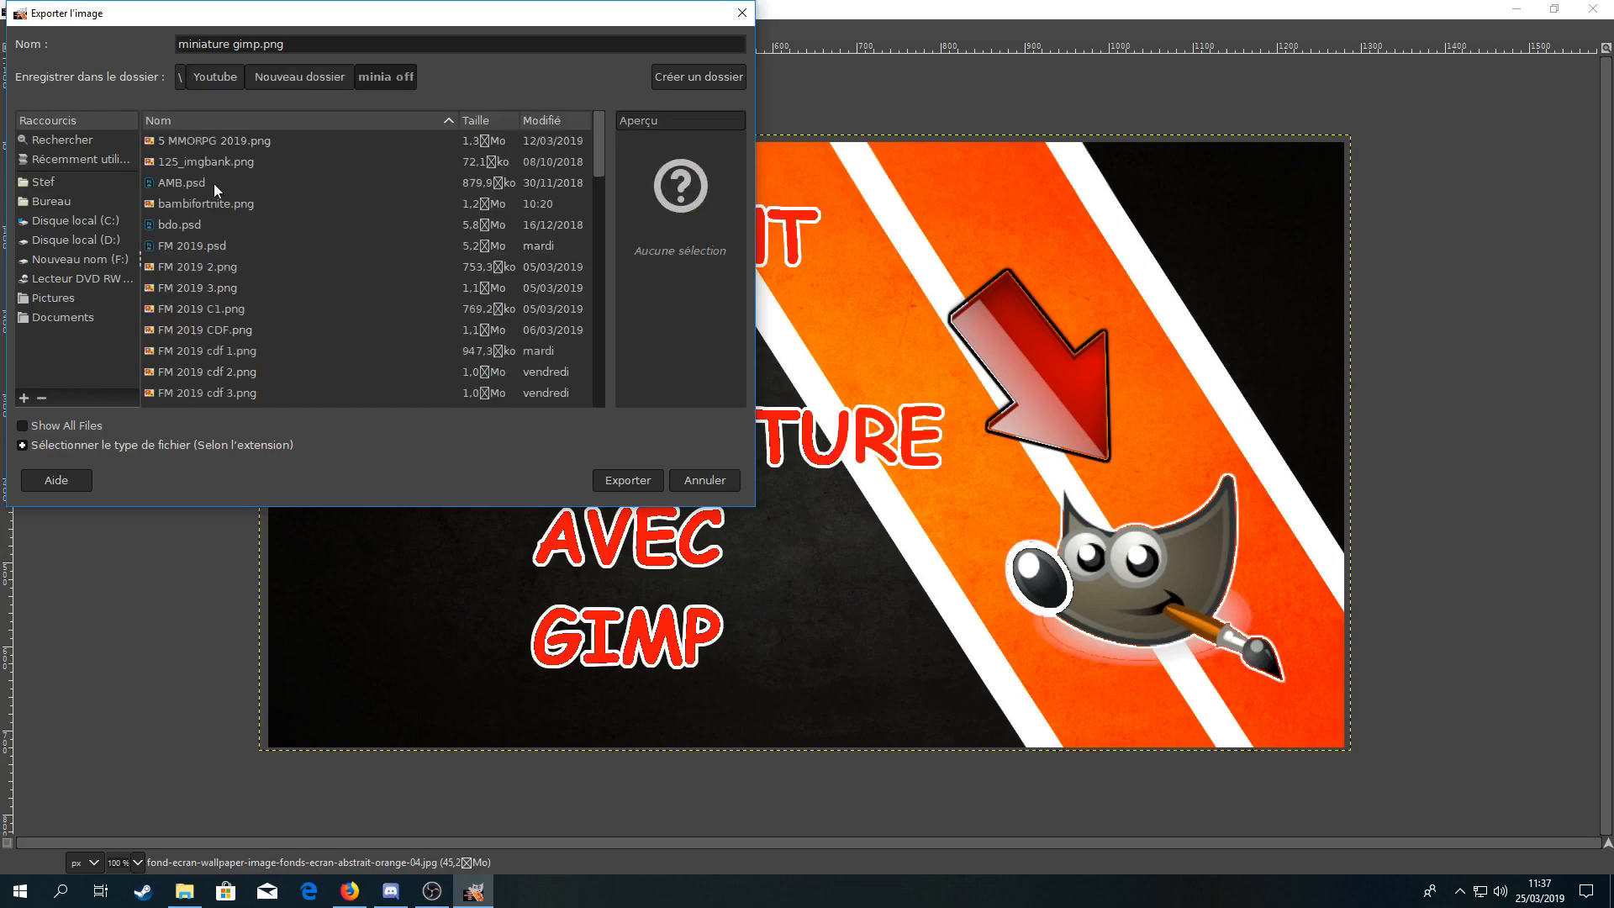
click(617, 482)
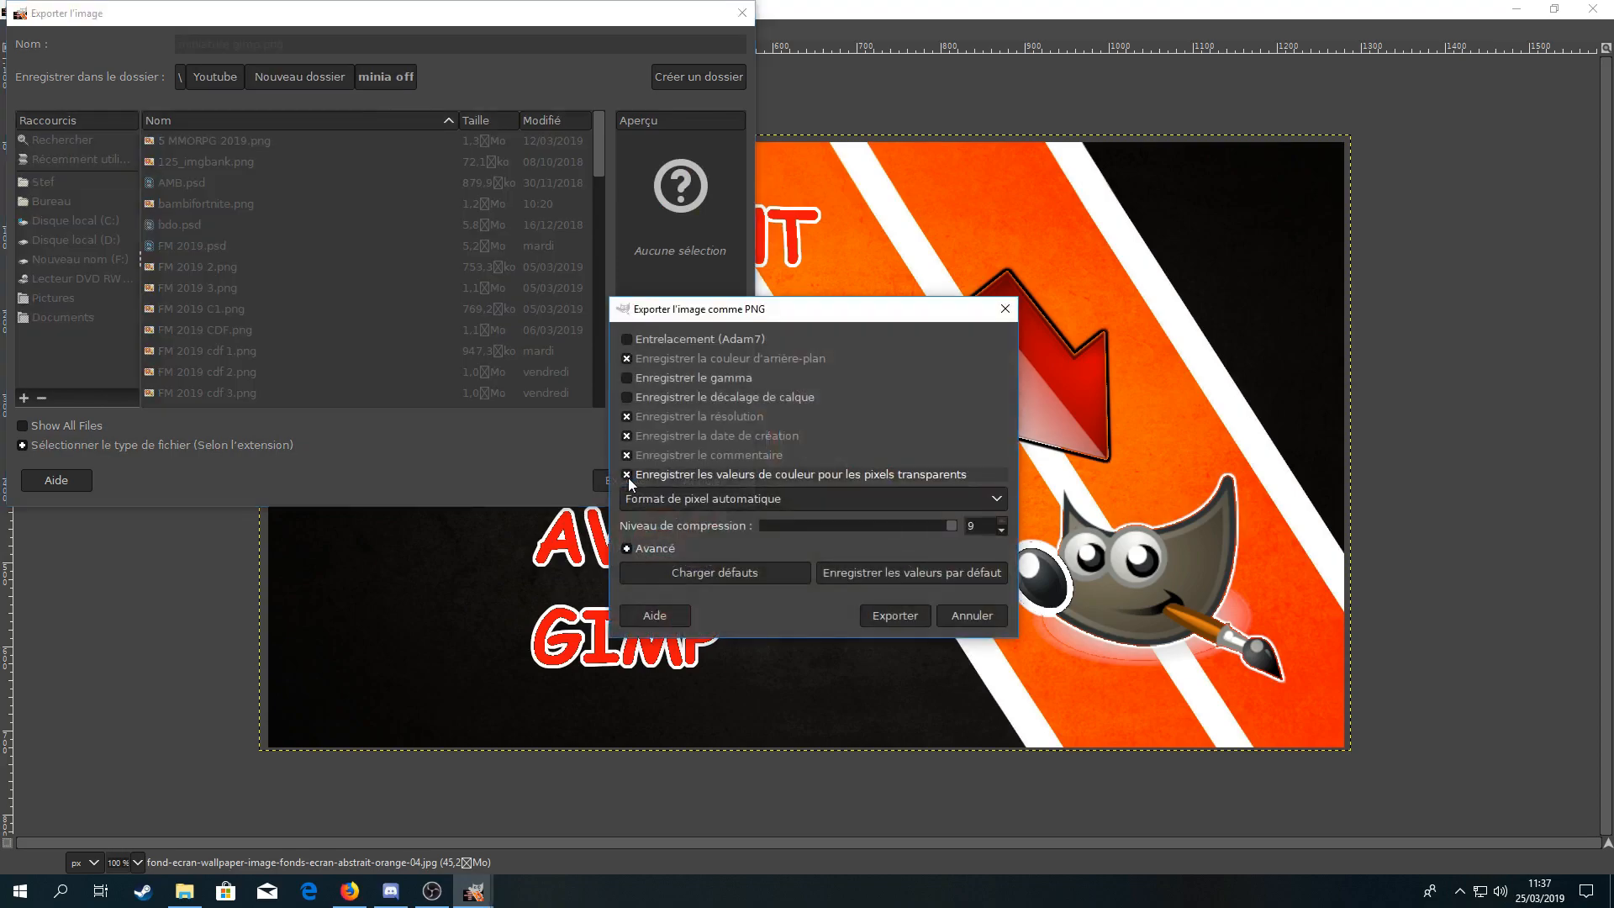
click(906, 612)
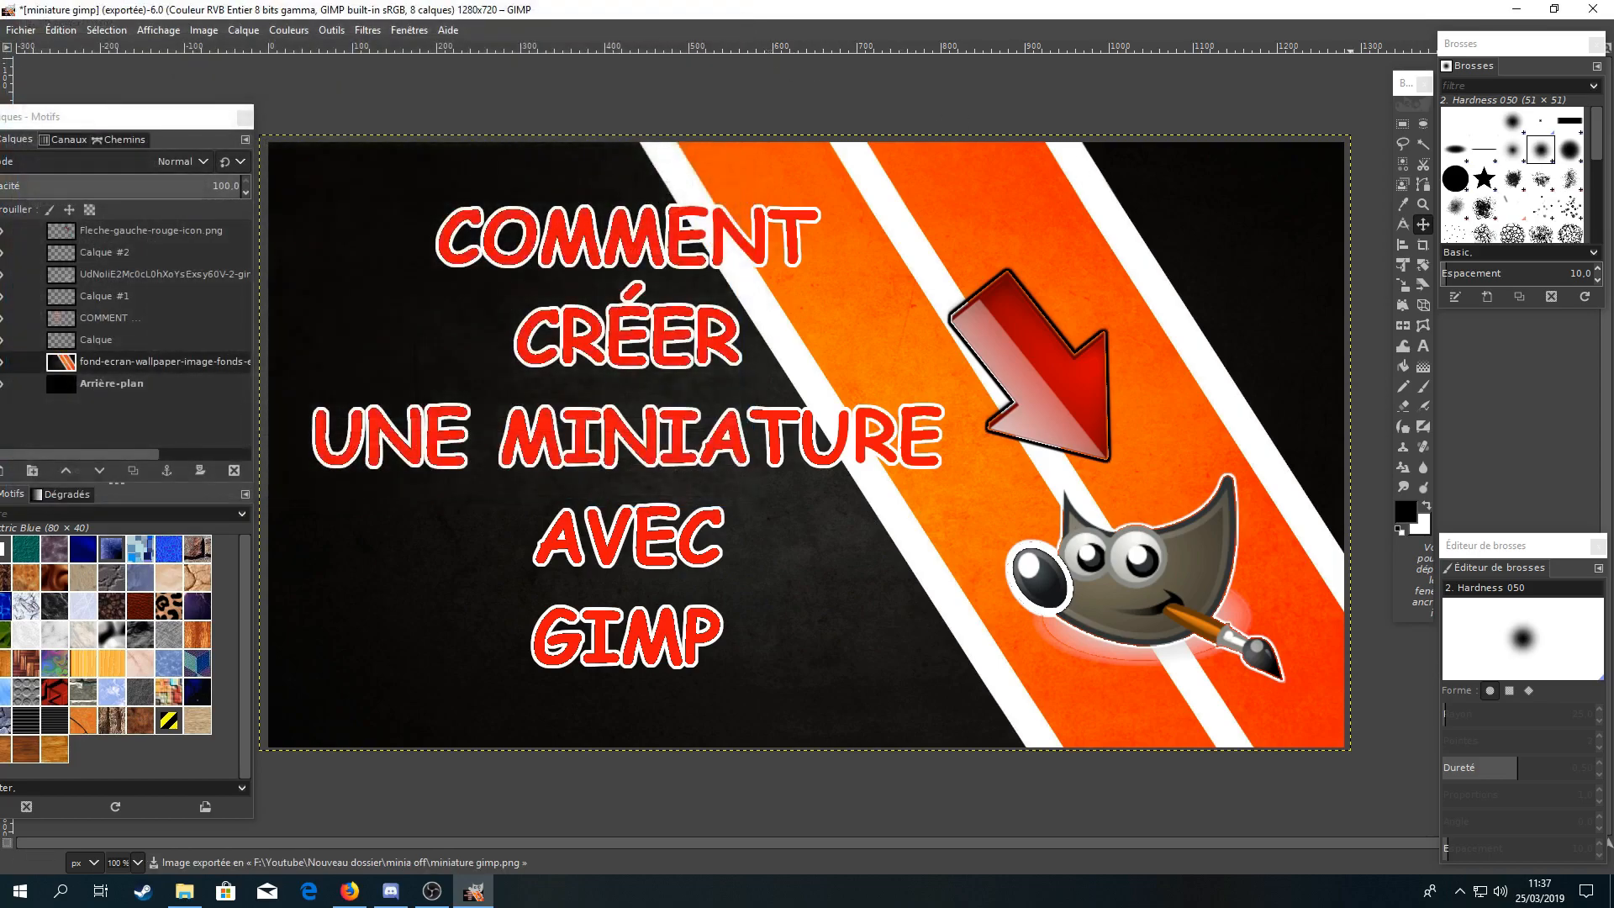
Bring the exported miniature gimp.png from its folder into the image as a layer, and close the image, discarding the changes.
key(alt+Tab)
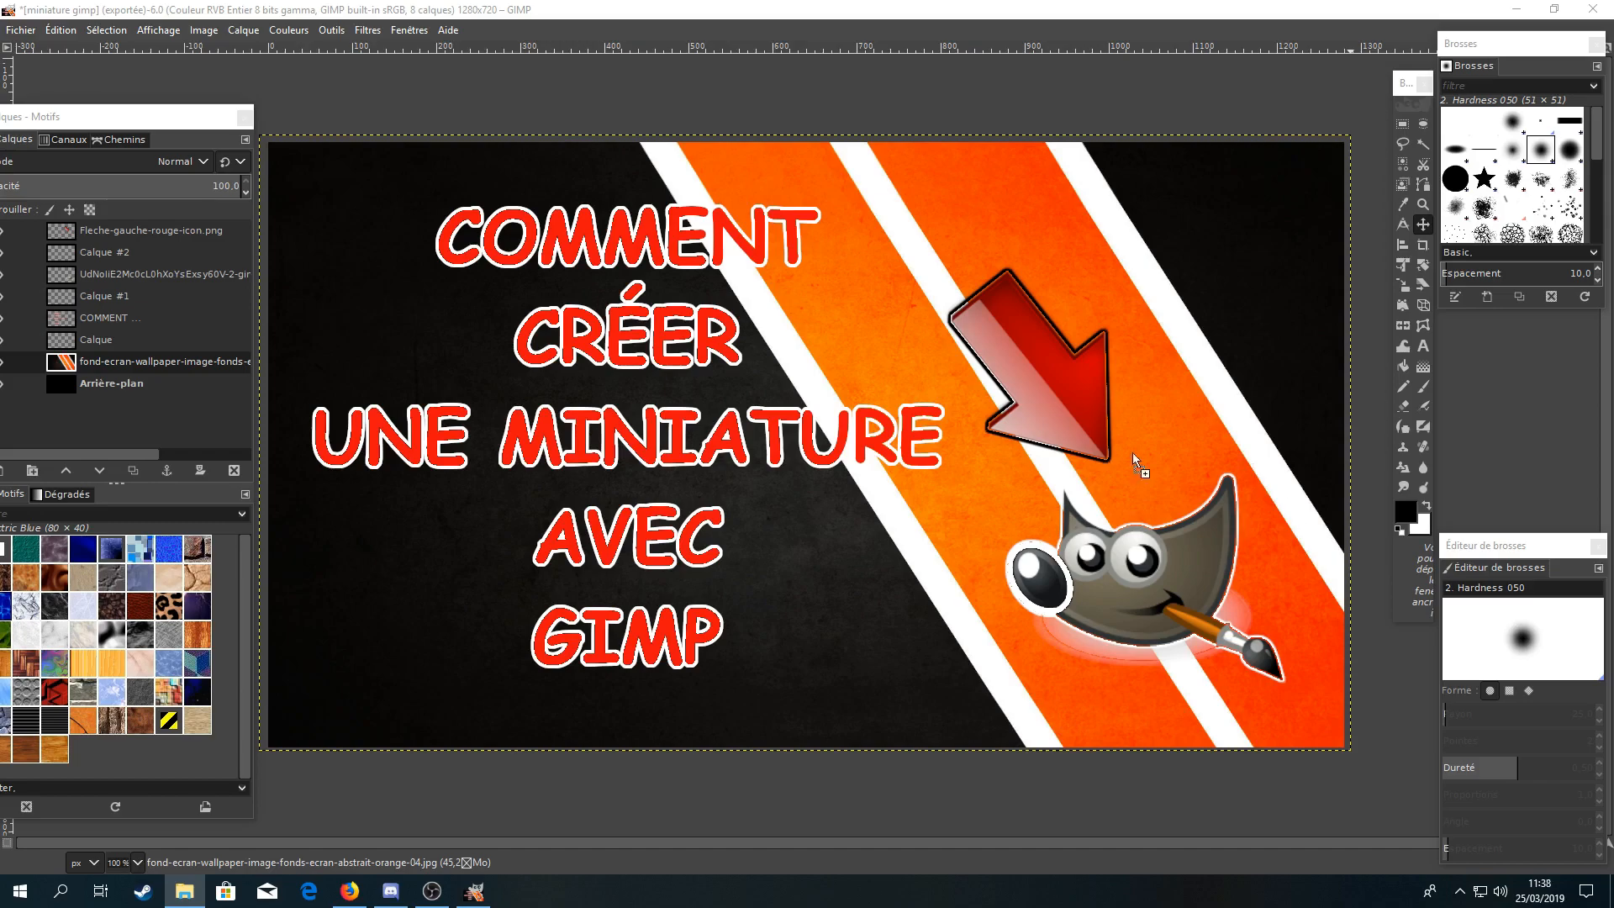
drag(1135, 454, 678, 543)
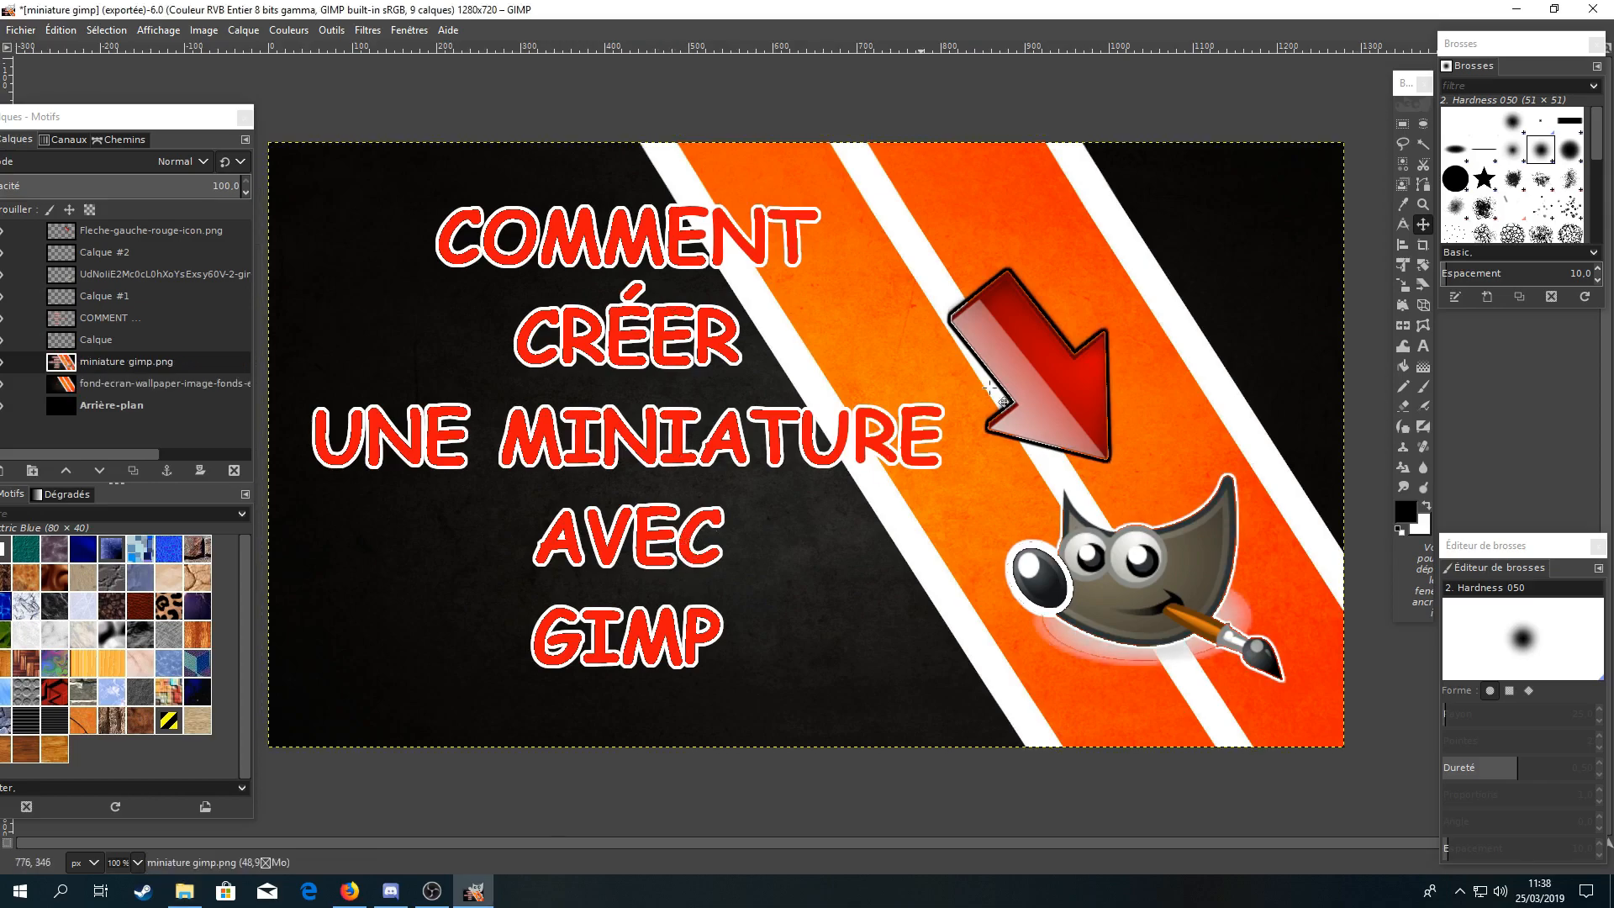
click(1584, 19)
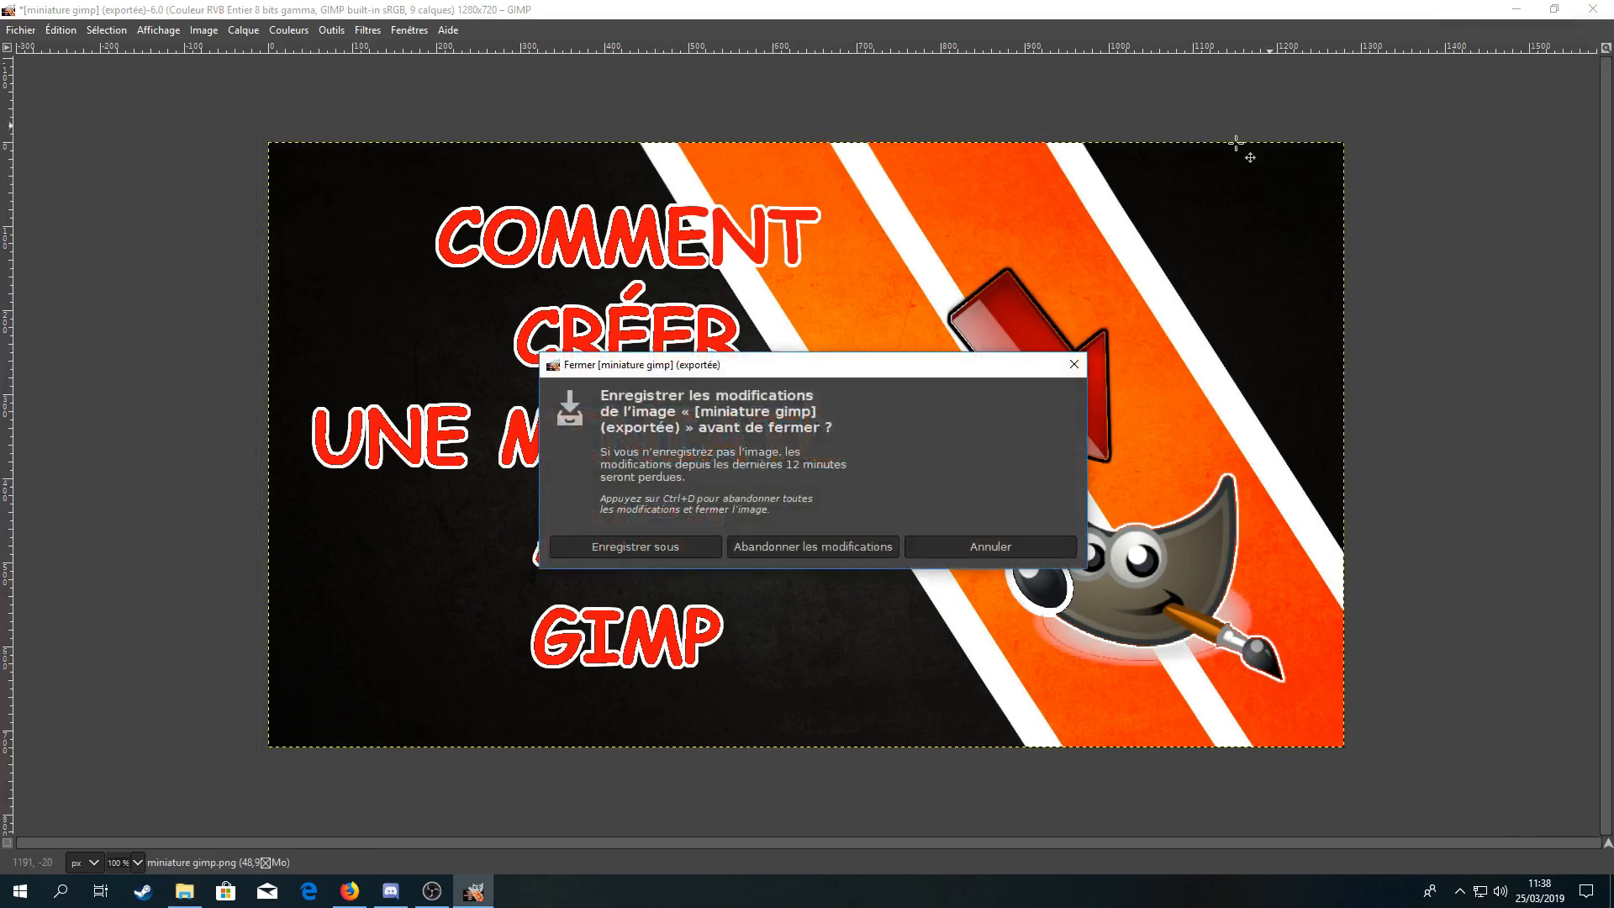
click(843, 542)
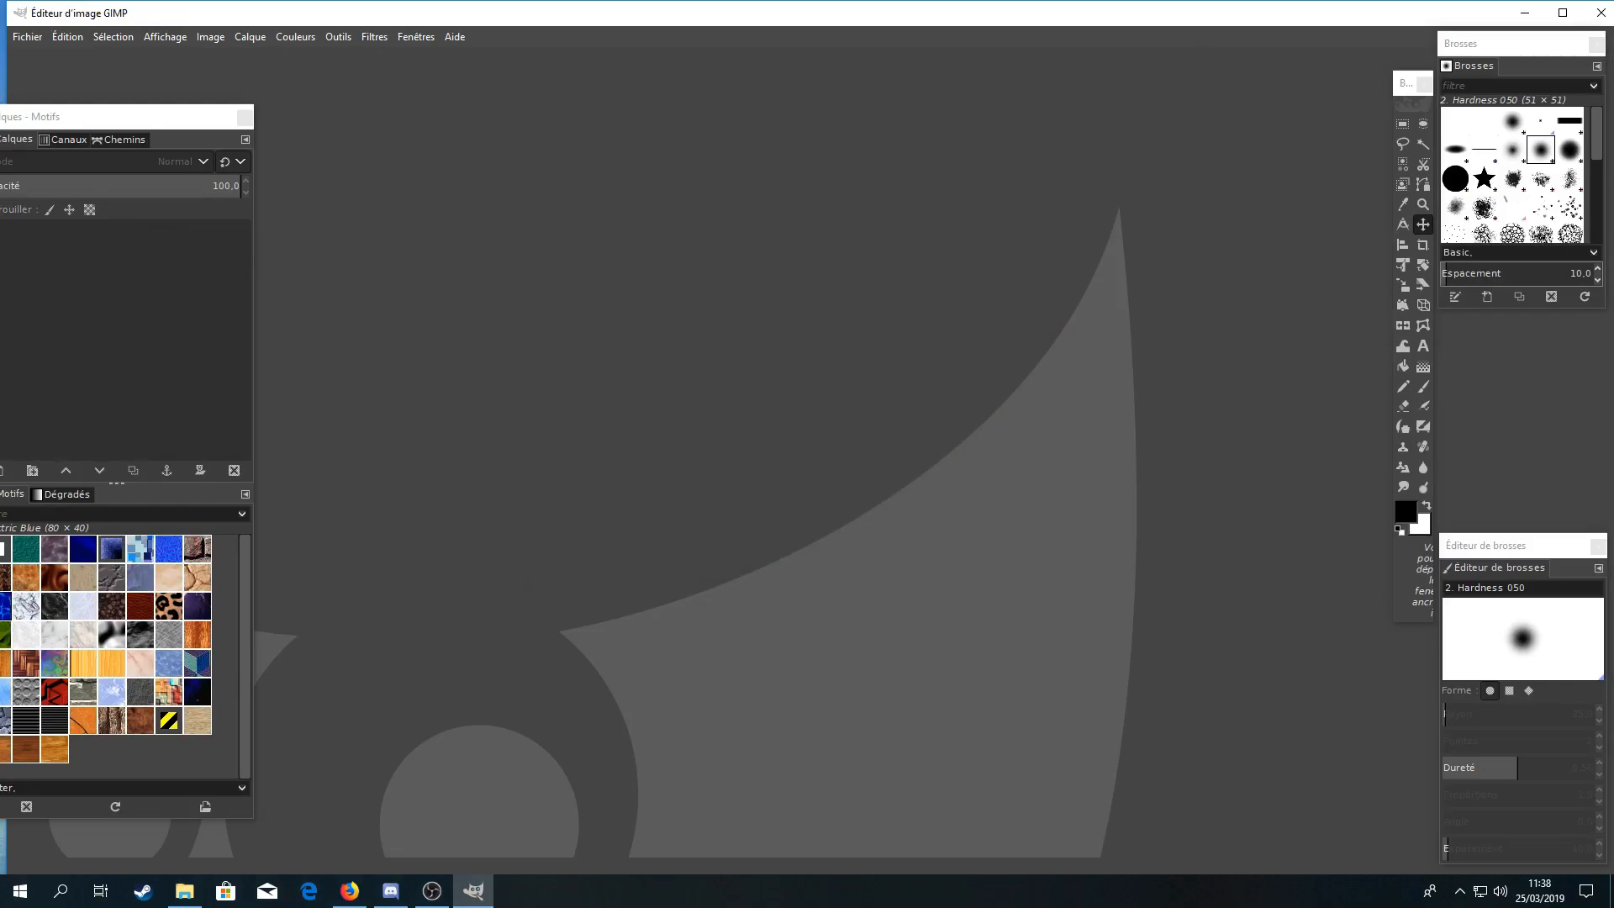